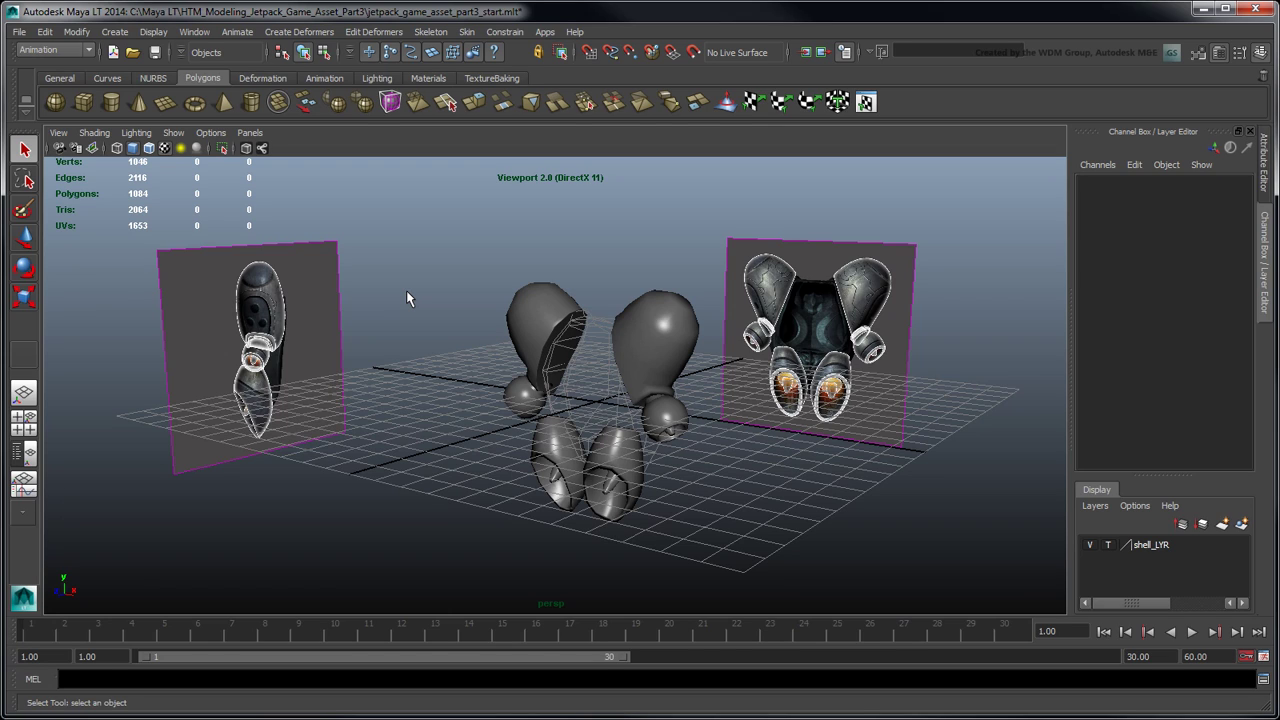
Create a new display layer containing group1 and group2.
click(26, 451)
click(108, 265)
shift+click(108, 281)
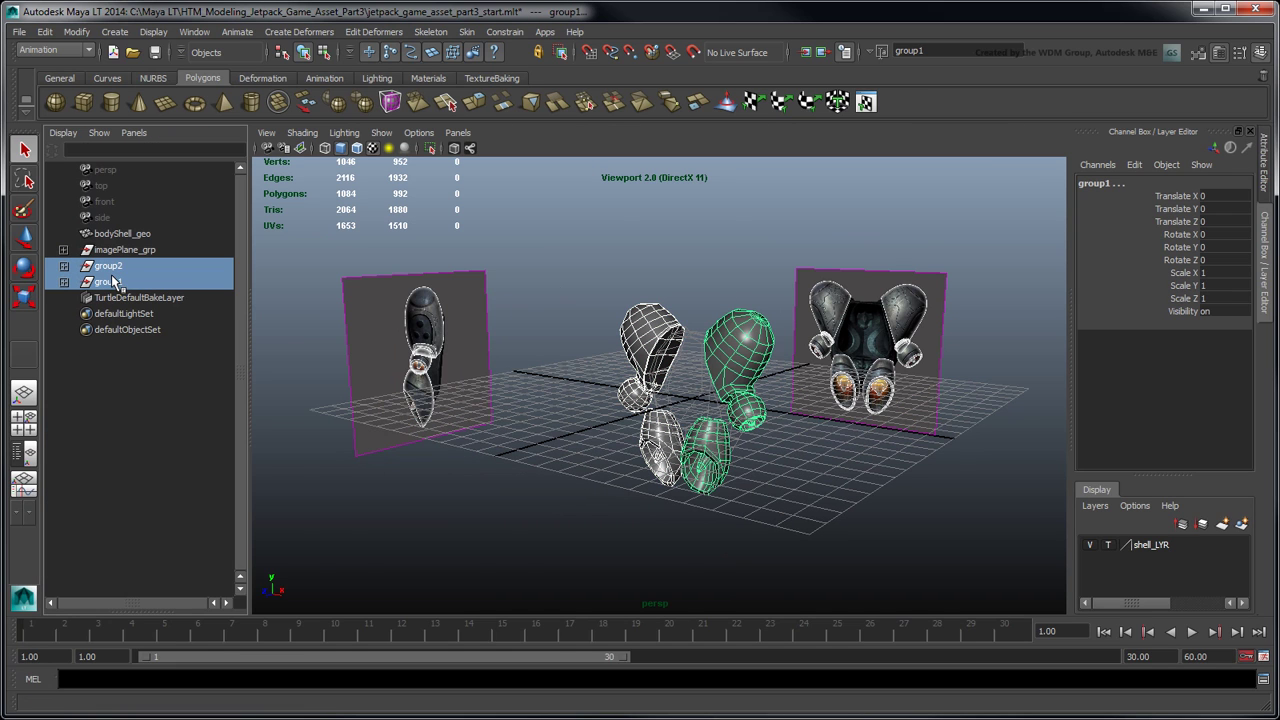
click(1241, 523)
Name the new display layer components_LYR, set its display type to Template, and clear the object selection.
double_click(1146, 546)
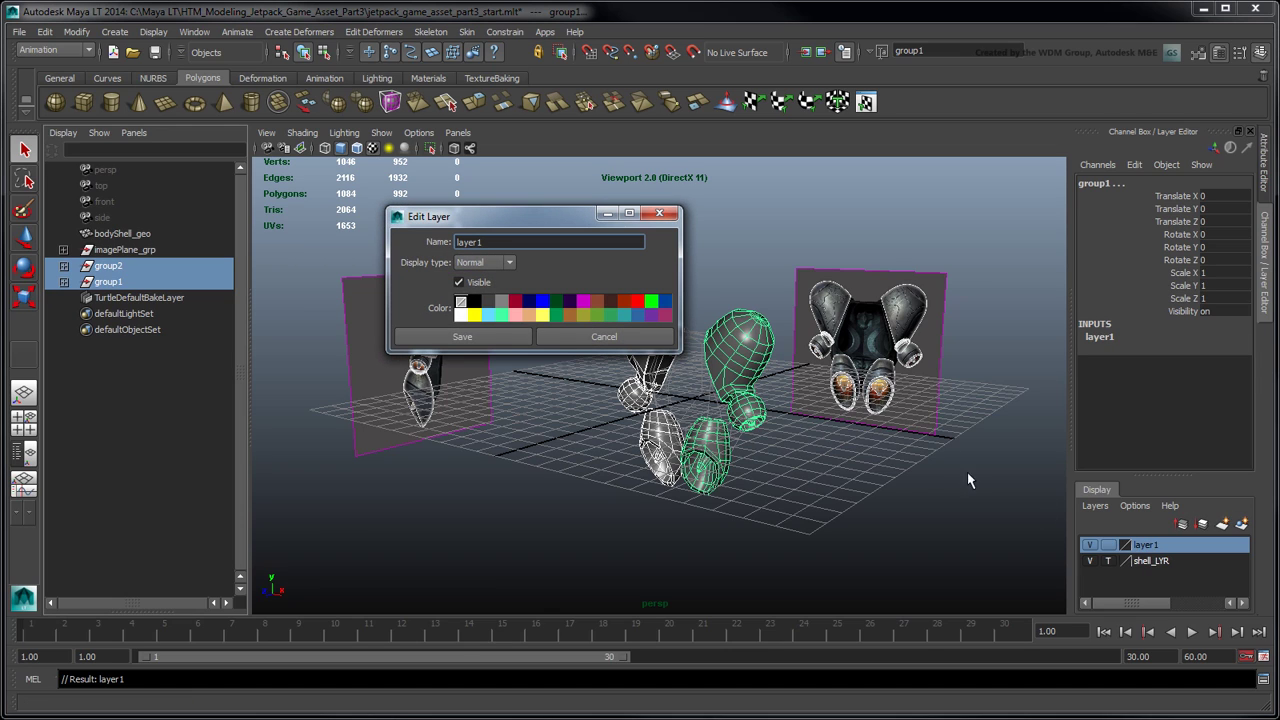
double_click(500, 241)
text(components_LYR)
click(485, 262)
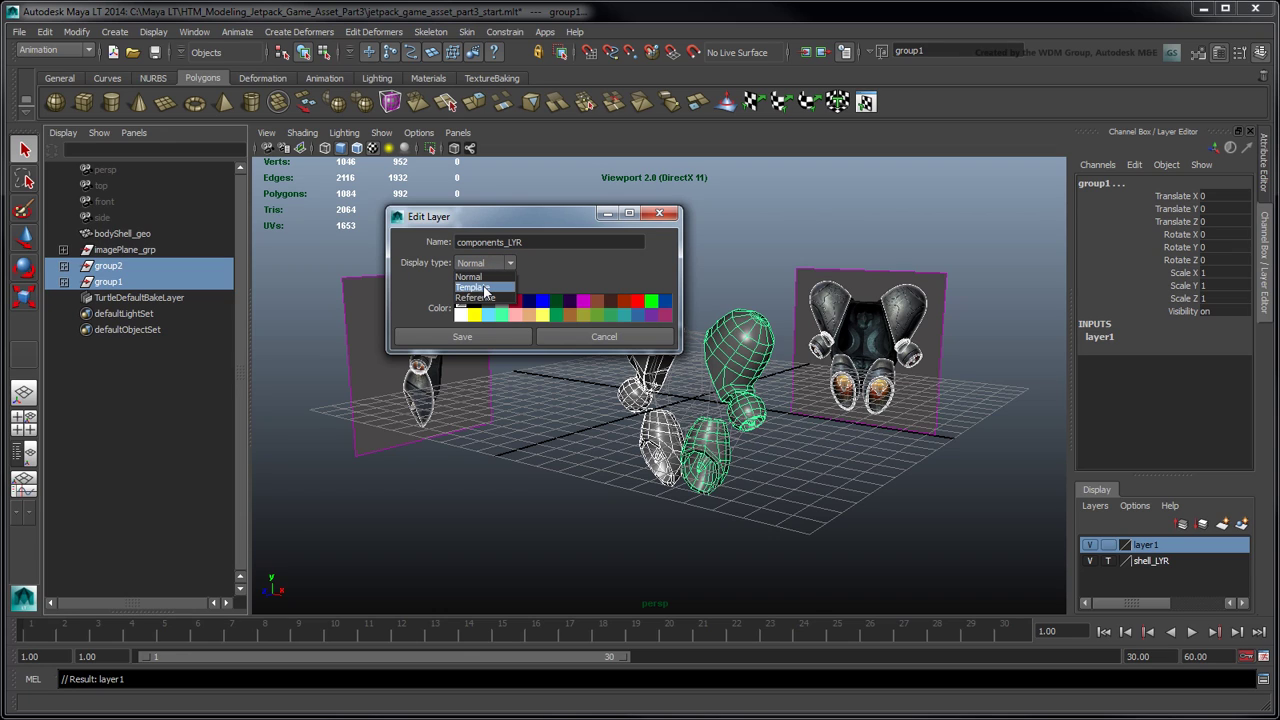
click(484, 289)
click(500, 337)
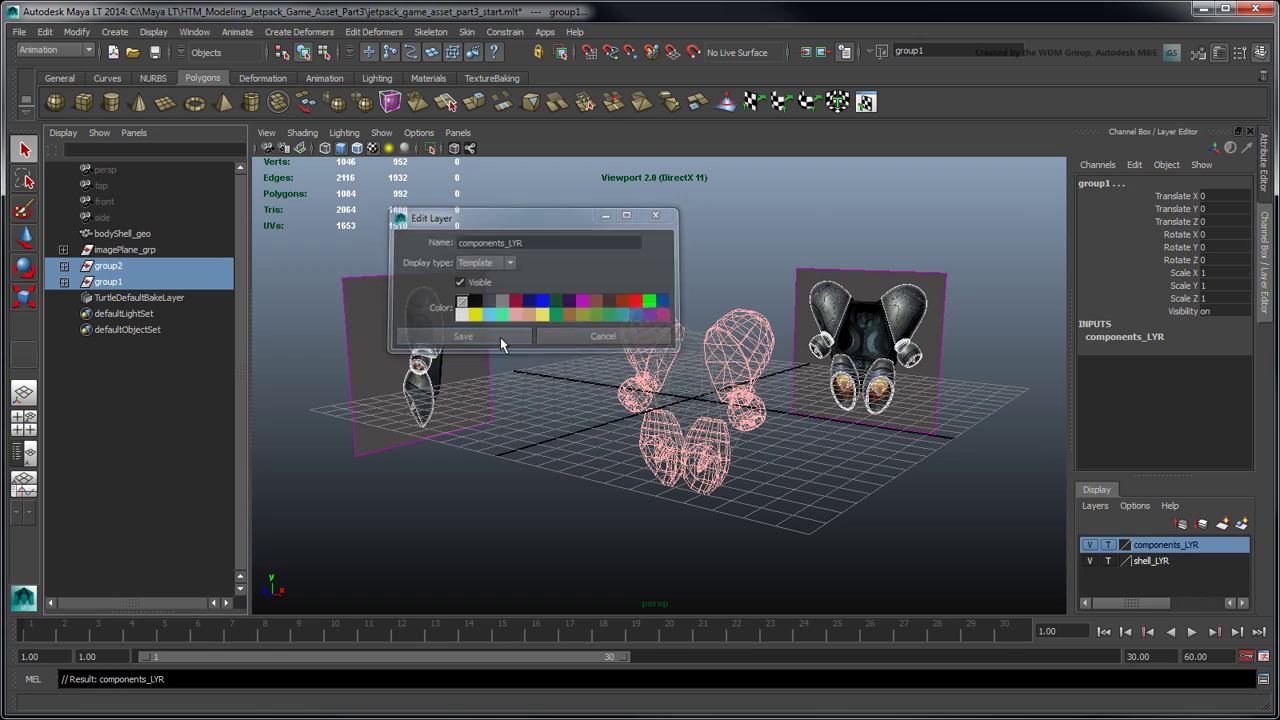
click(501, 342)
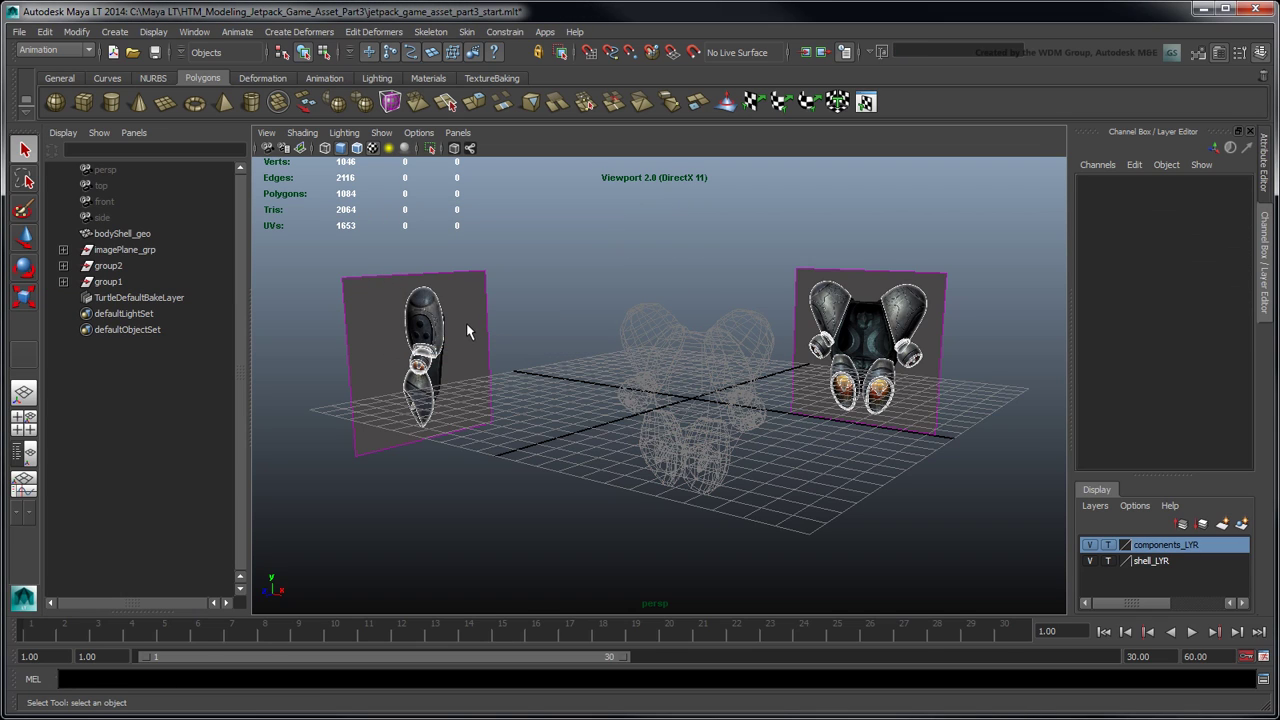
Change the side image plane's image file to jetpack_side_part3.png.
drag(468, 262, 498, 291)
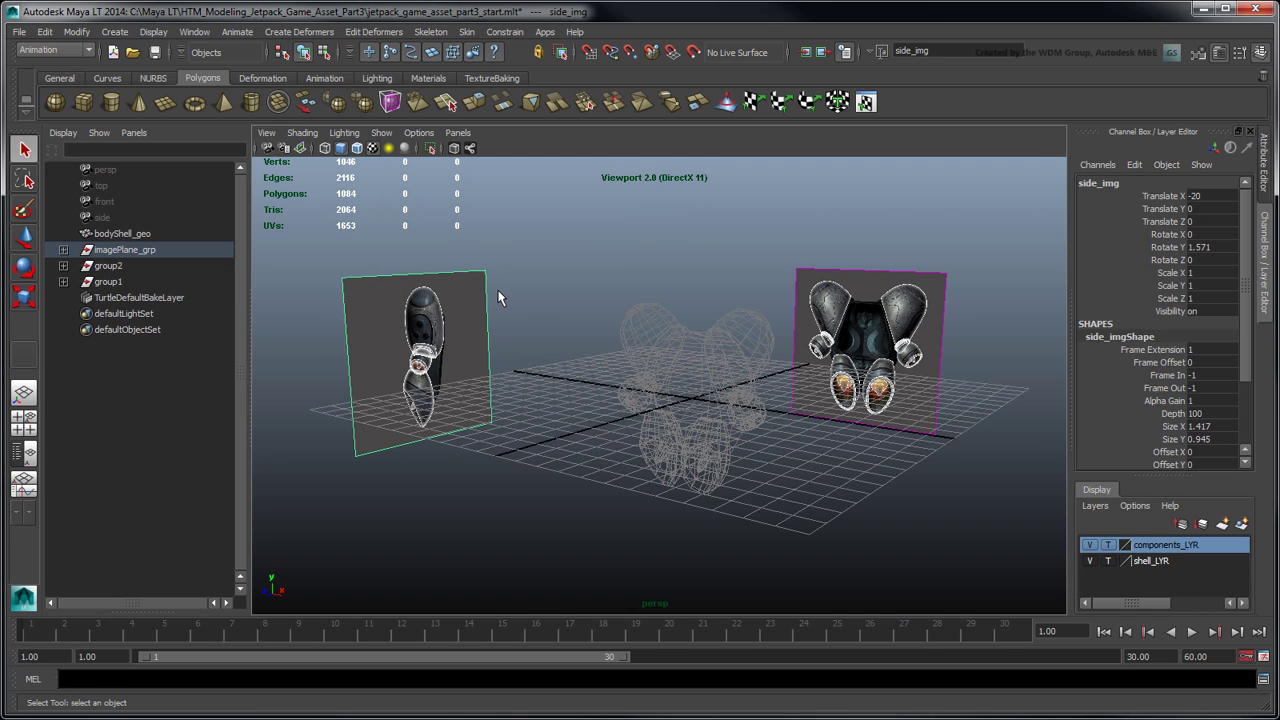
key(ctrl+a)
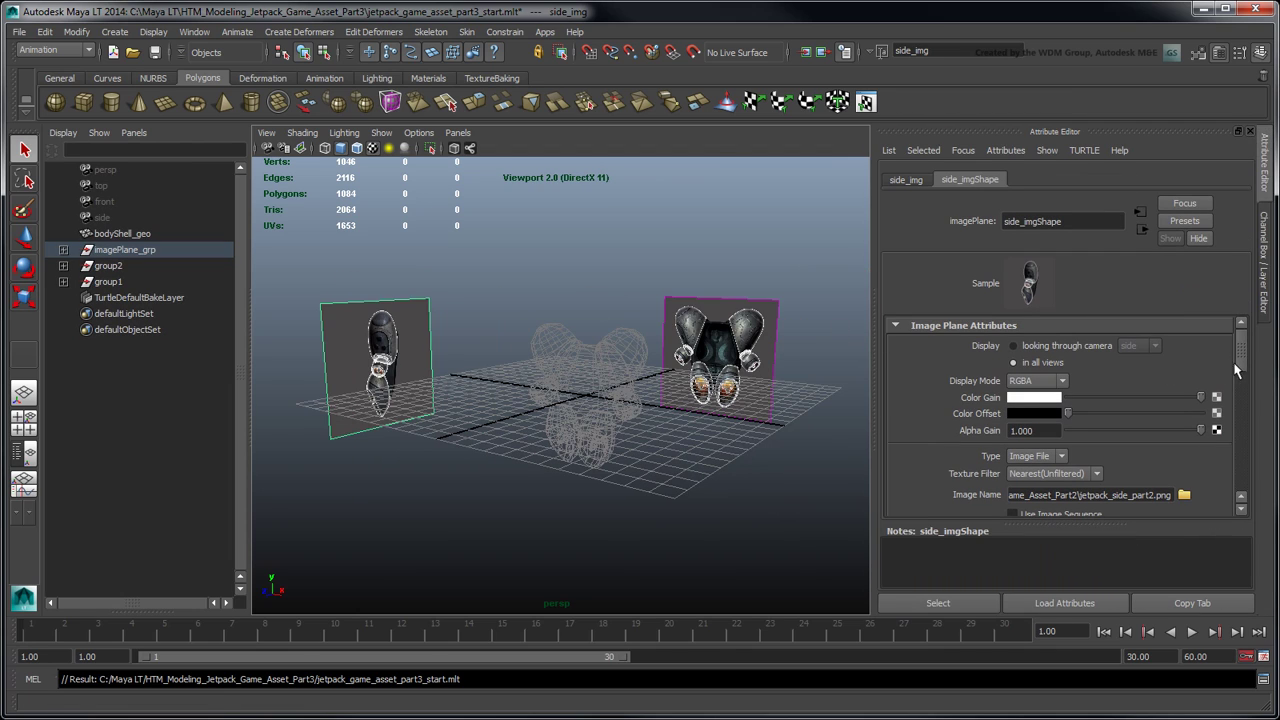
scroll(1236, 370, down, 3)
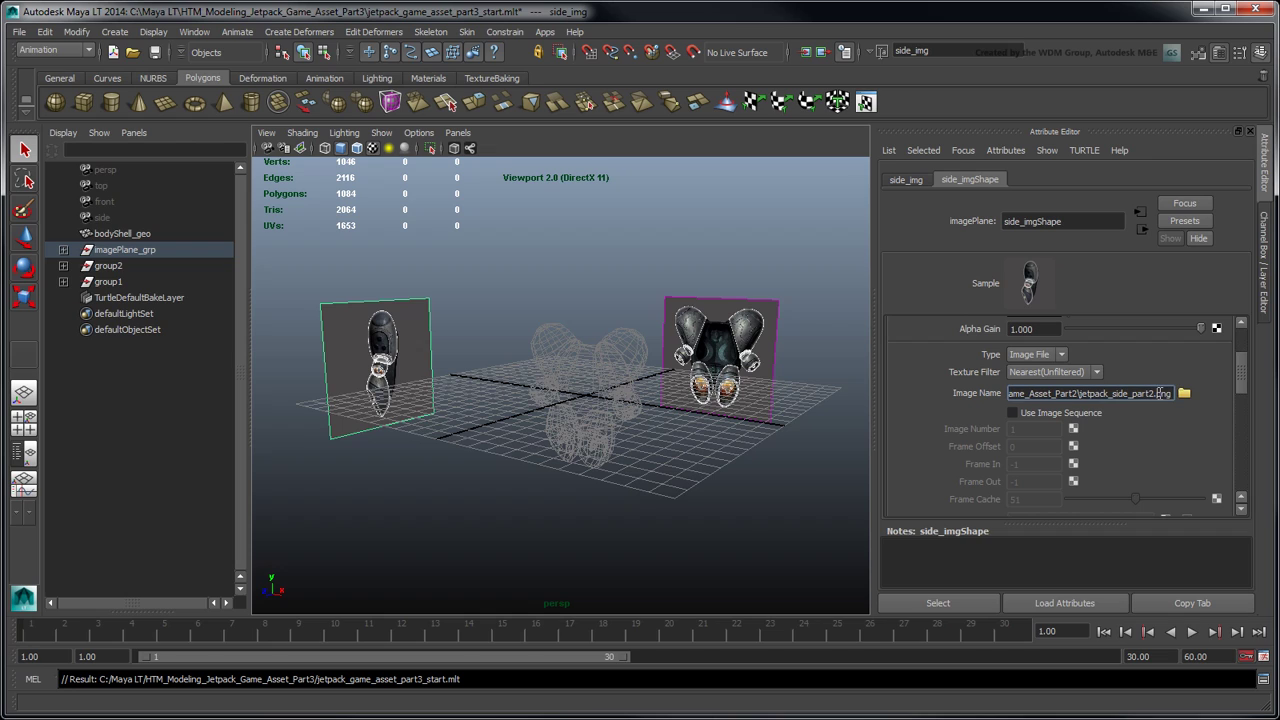
key(Return)
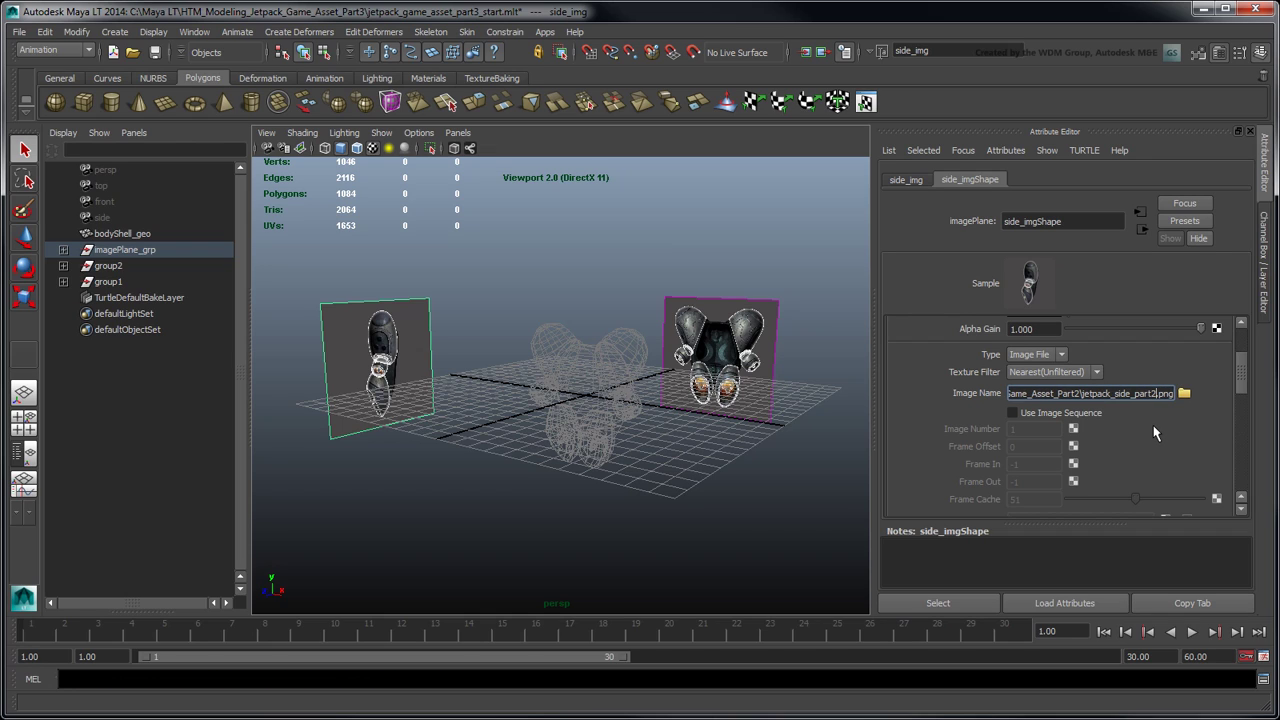
key(BackSpace)
text(3)
key(Return)
Change the front image plane's file to jetpack_front_part3.png and the top image plane's file to jetpack_top_part3.png.
click(779, 298)
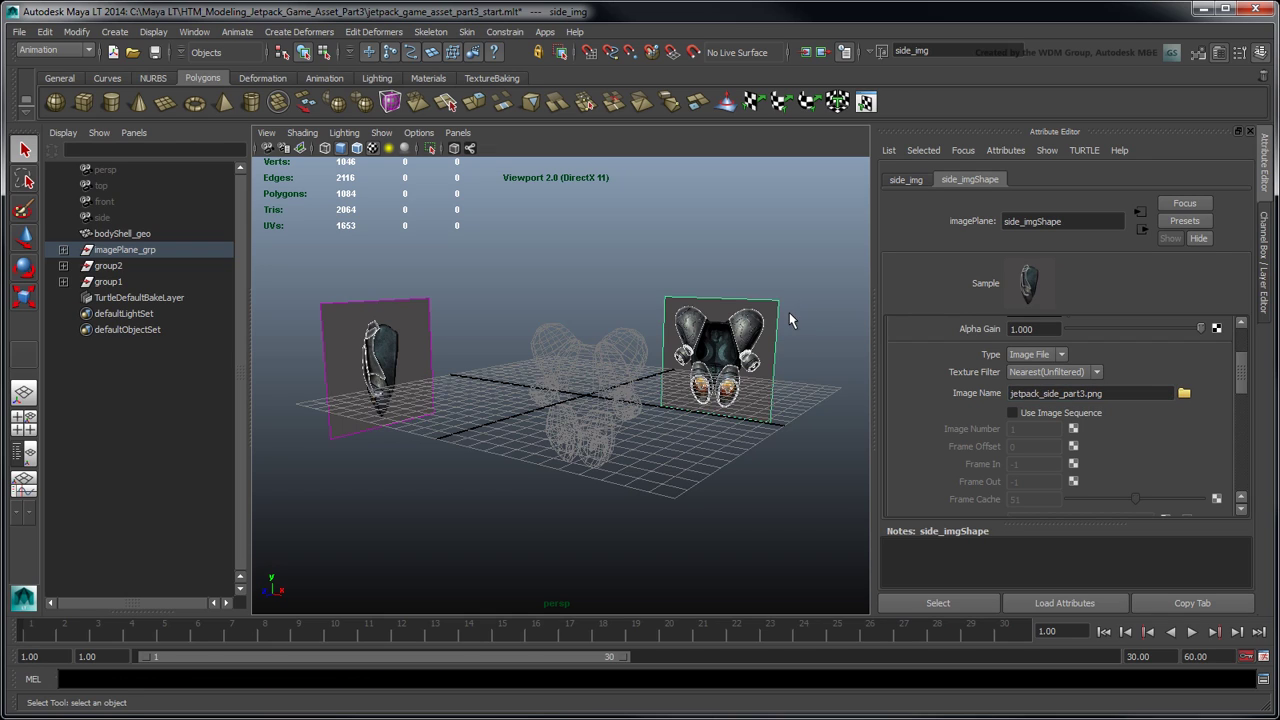
click(1156, 392)
key(BackSpace)
text(3)
key(Return)
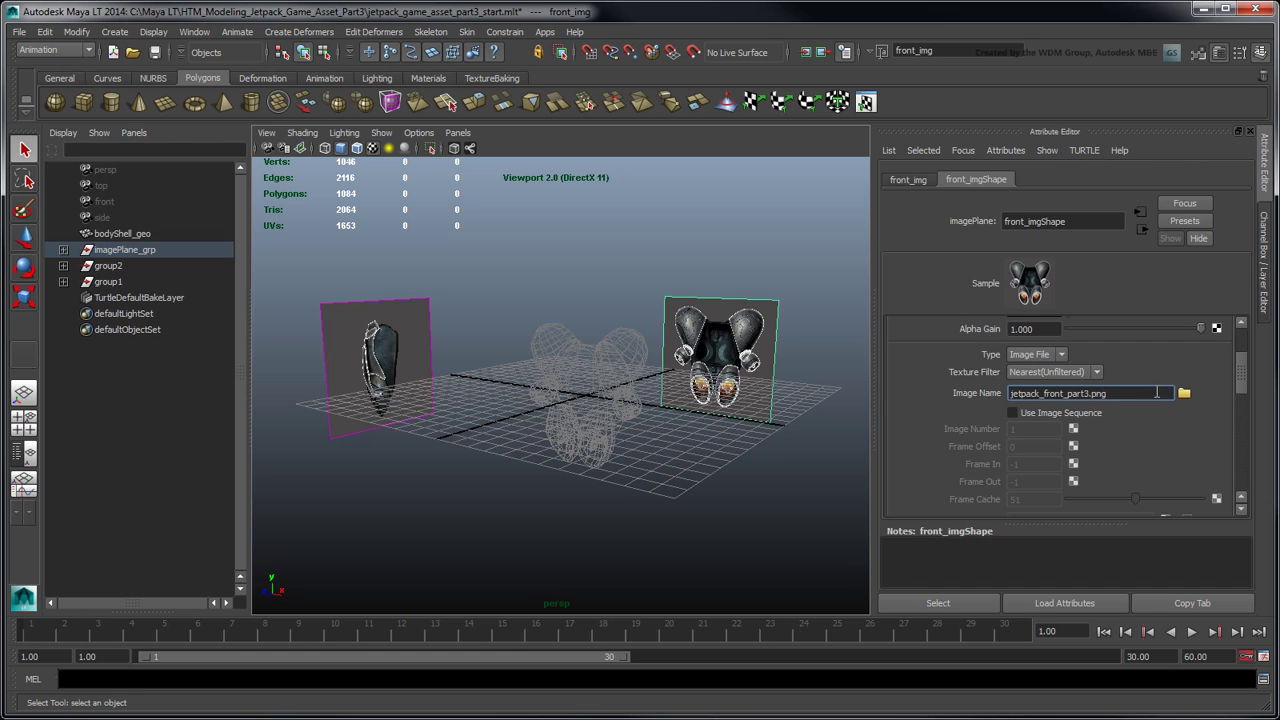
key(Return)
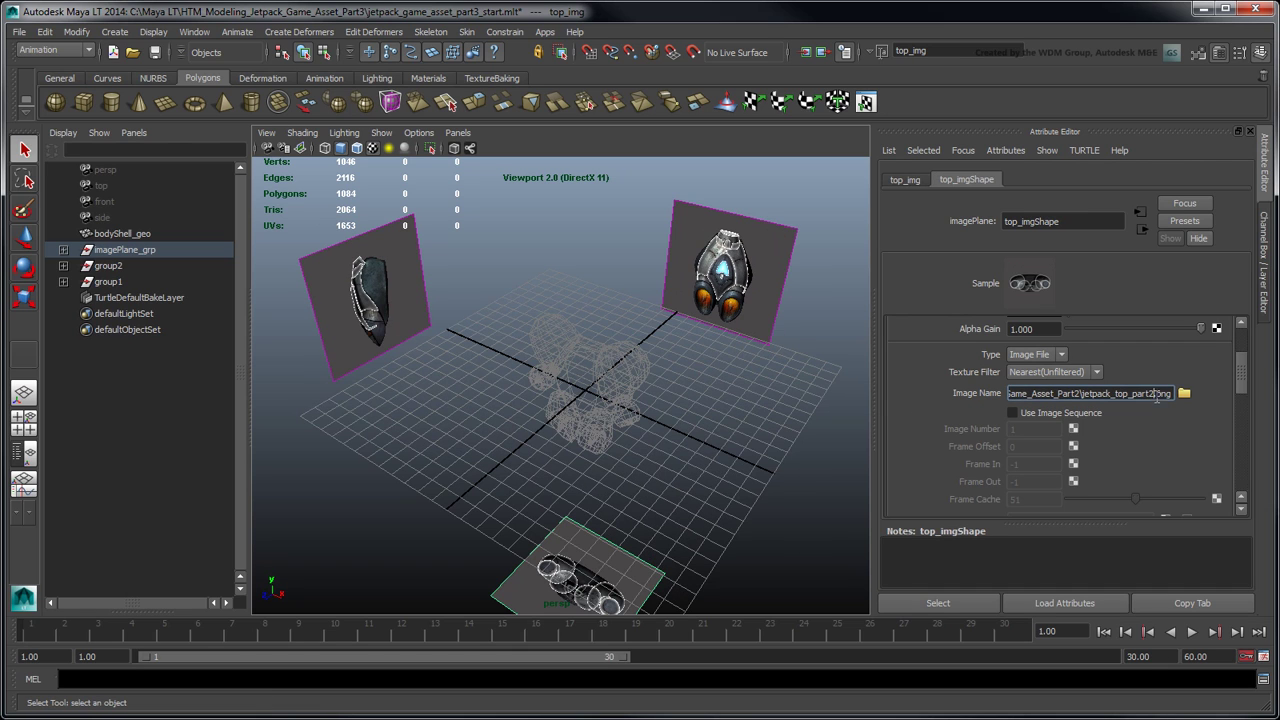
key(Return)
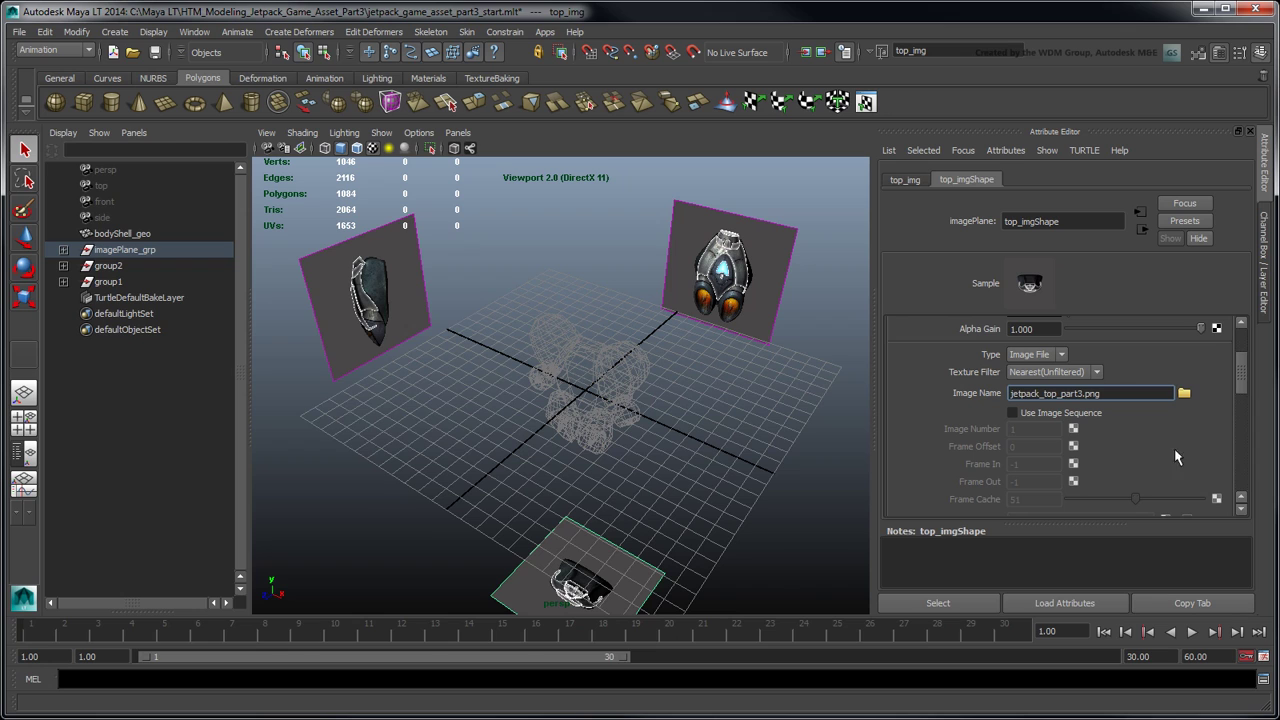
Set the angular working units to degrees in the general application preferences and save them.
click(1263, 656)
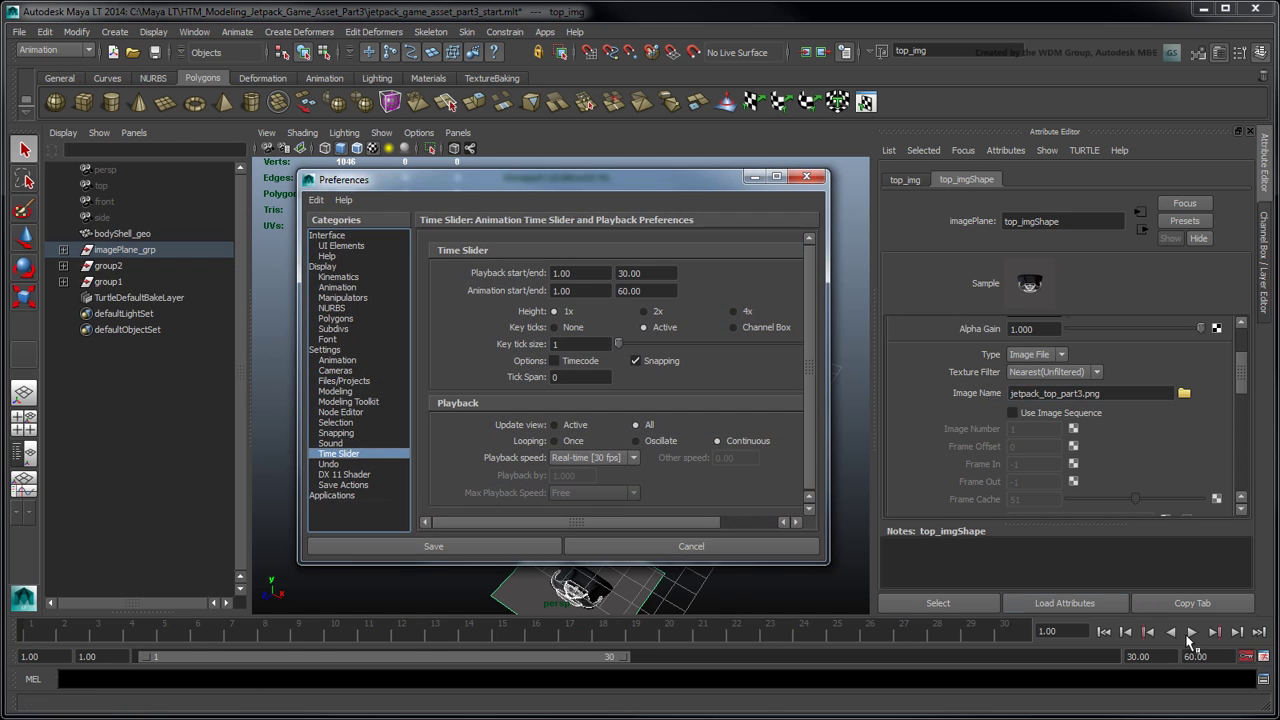
click(325, 349)
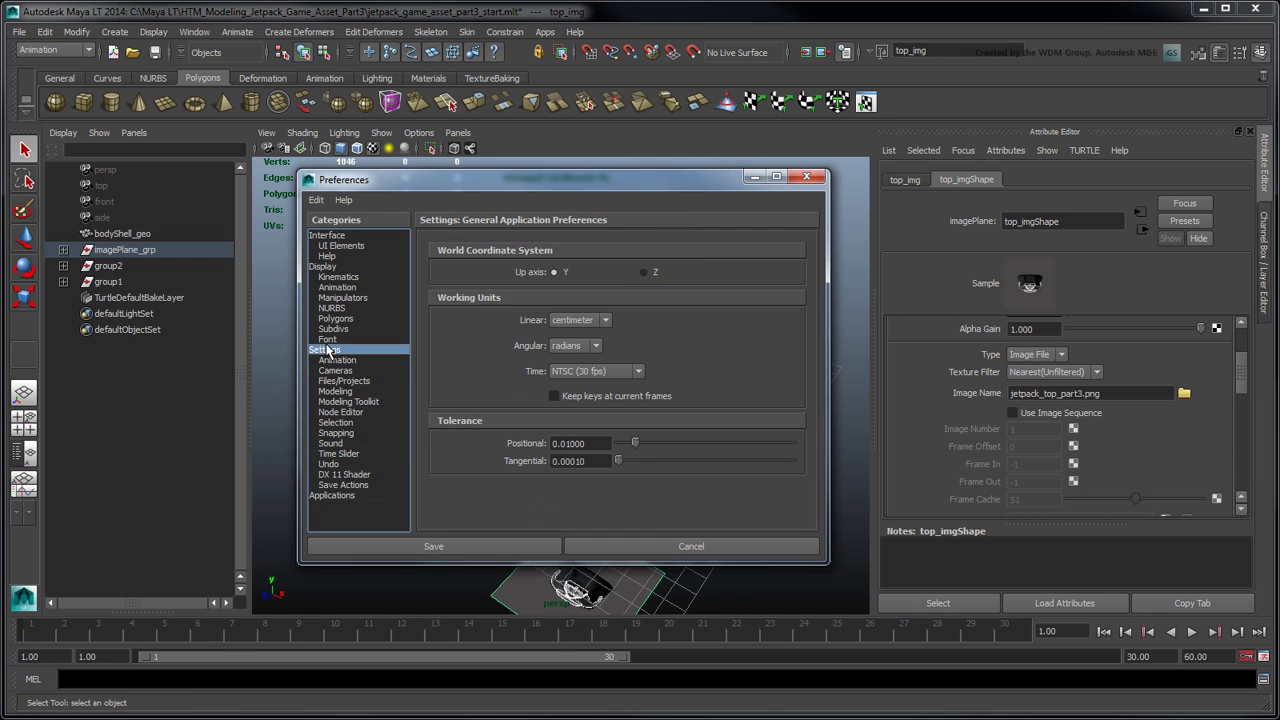
click(596, 346)
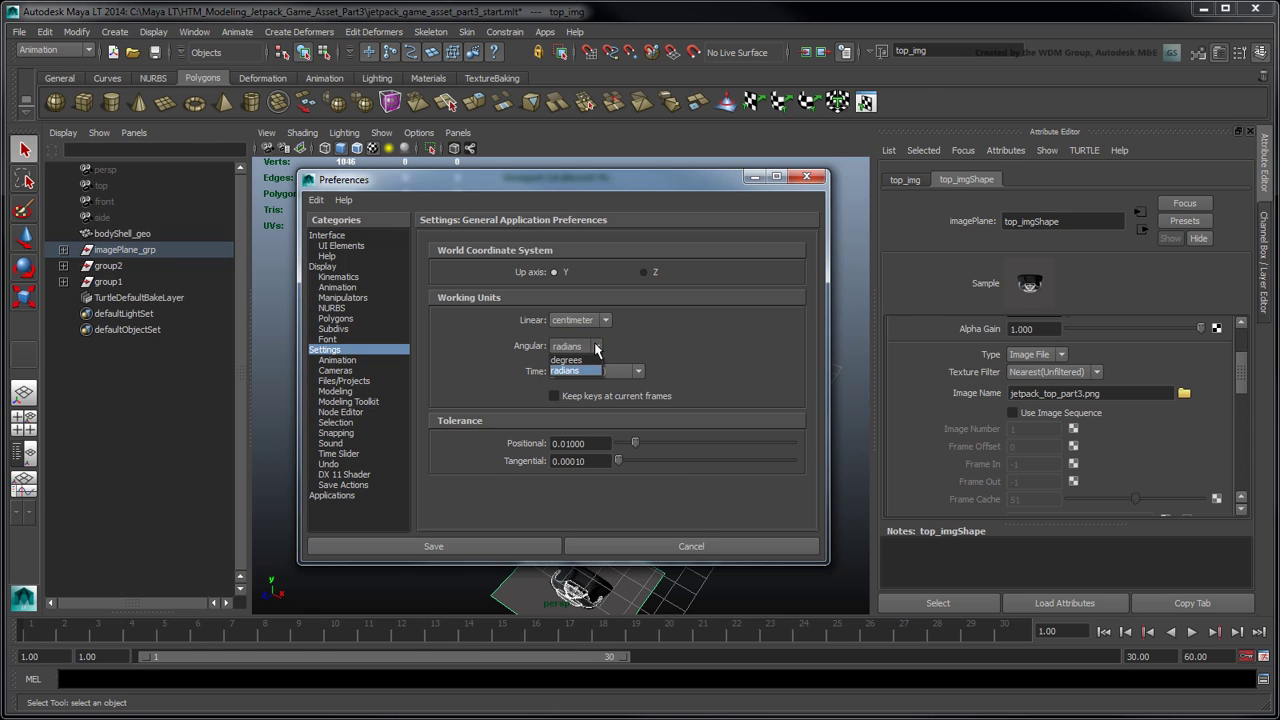
click(586, 361)
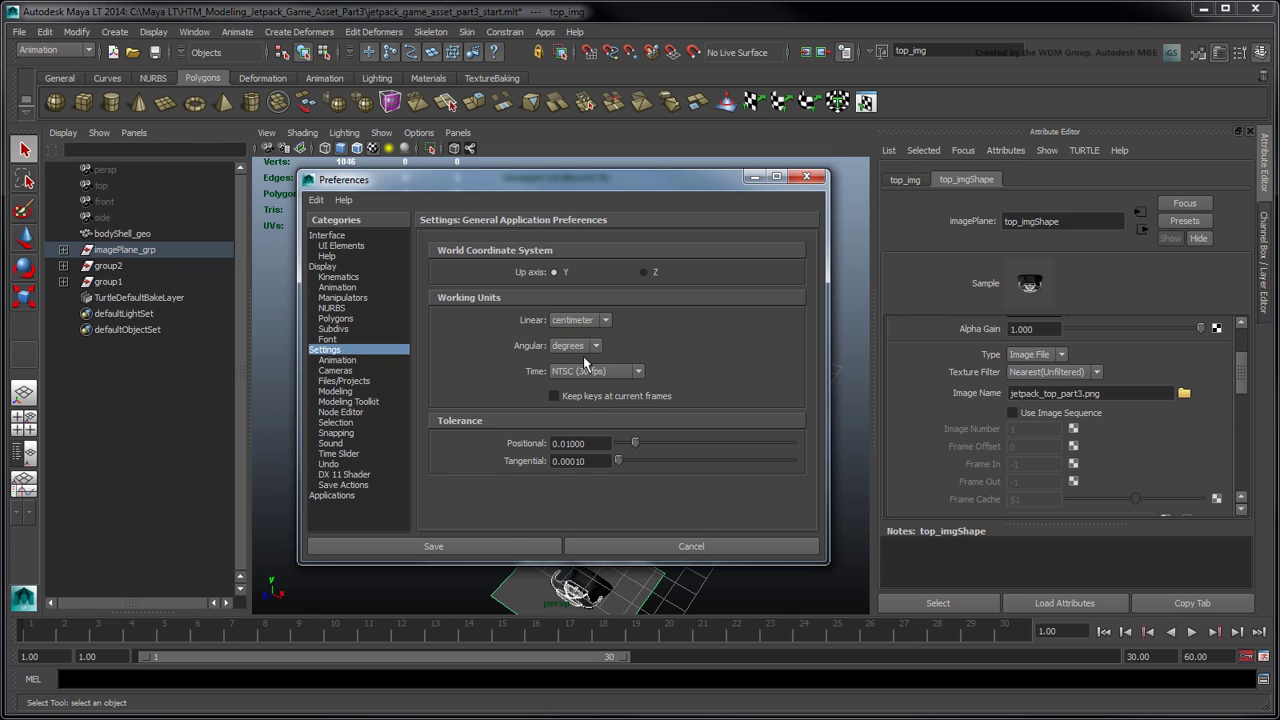
click(512, 547)
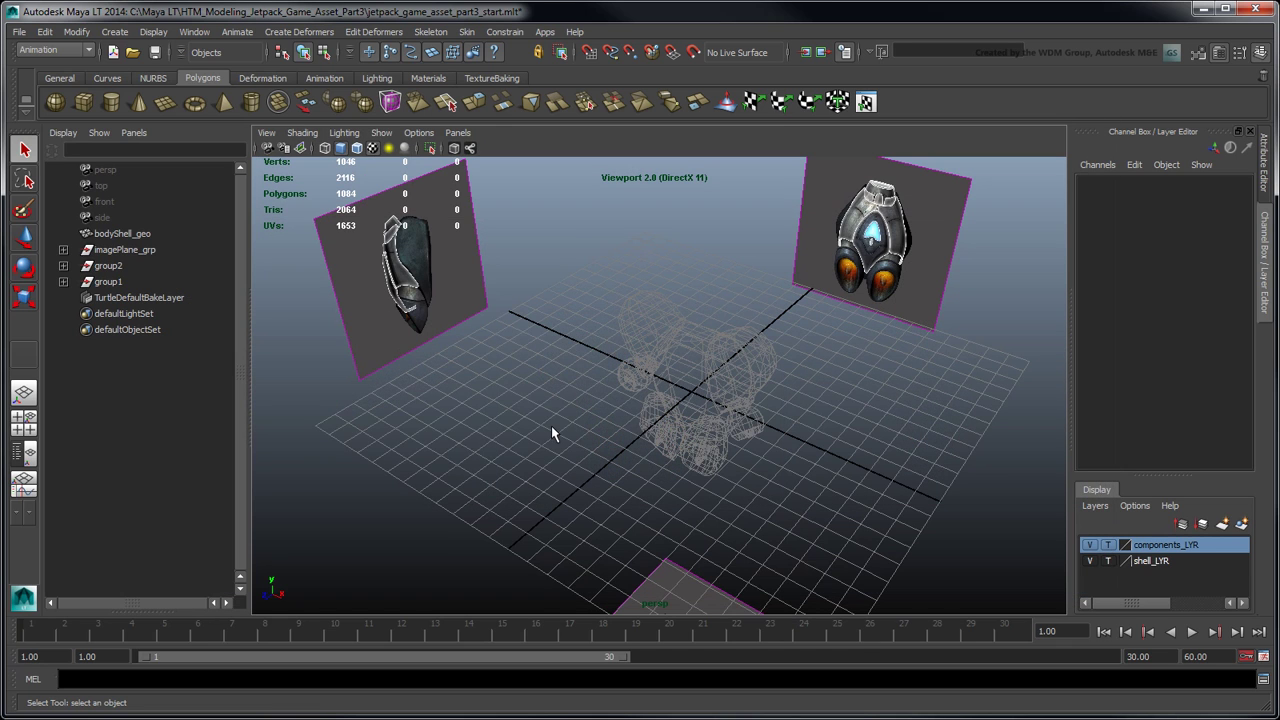
Create a polygon cube at the origin.
click(113, 32)
mouse_move(150, 70)
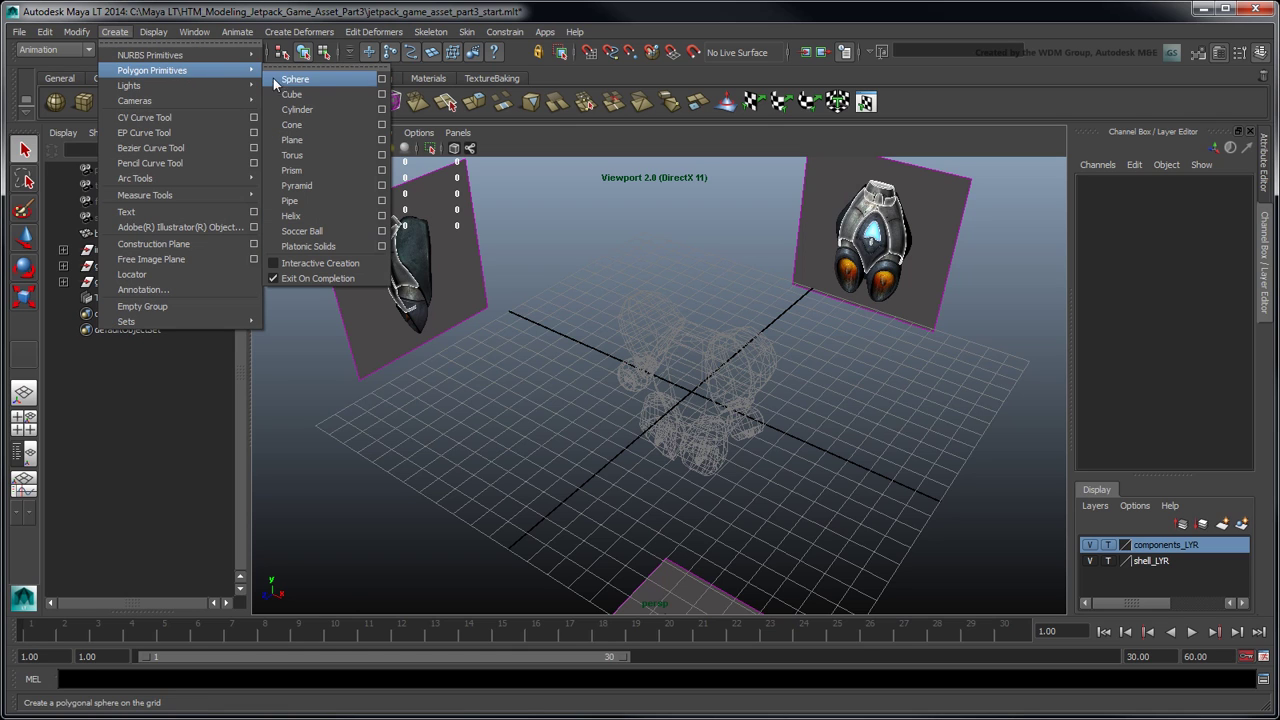
click(313, 93)
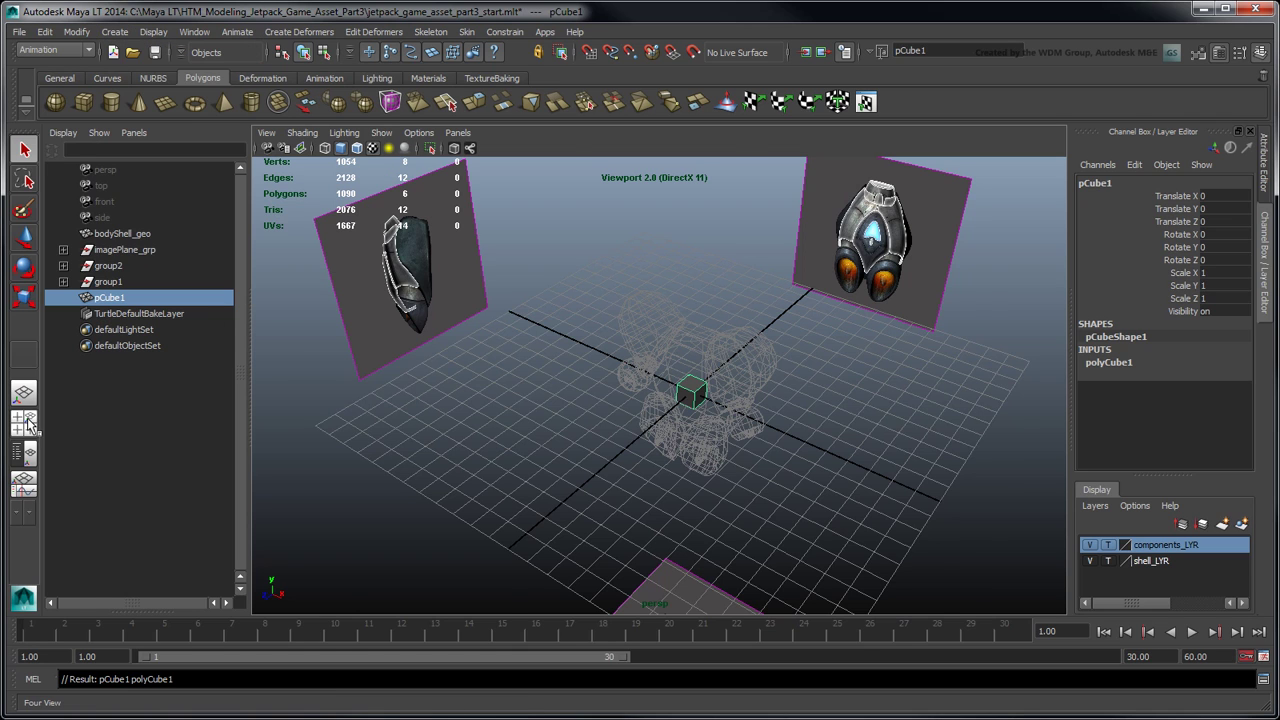
In the four-view layout, move the cube onto the jetpack's upper collar, at about Translate Y 3.0 and Z 0.73.
click(24, 418)
click(24, 238)
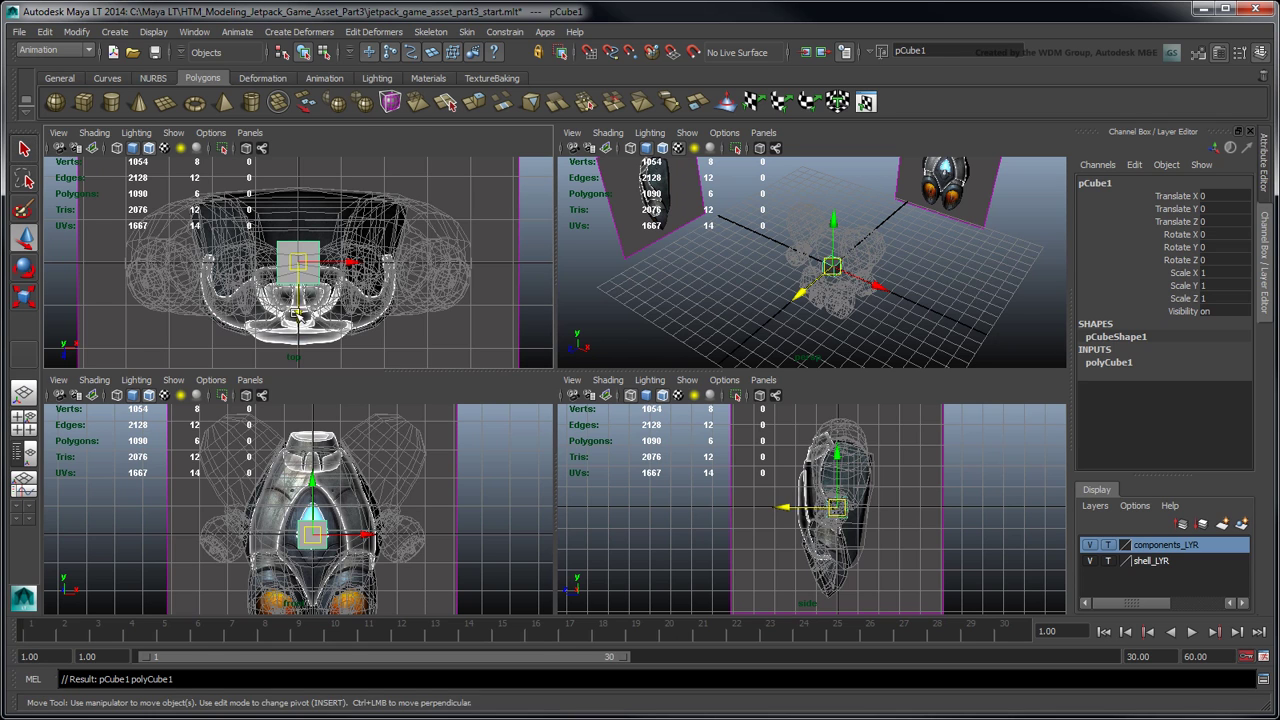
drag(300, 300, 300, 333)
scroll(300, 333, up, 3)
scroll(349, 262, up, 3)
drag(311, 498, 311, 406)
alt+middle_drag(365, 457, 353, 546)
scroll(353, 546, up, 5)
scroll(357, 550, up, 2)
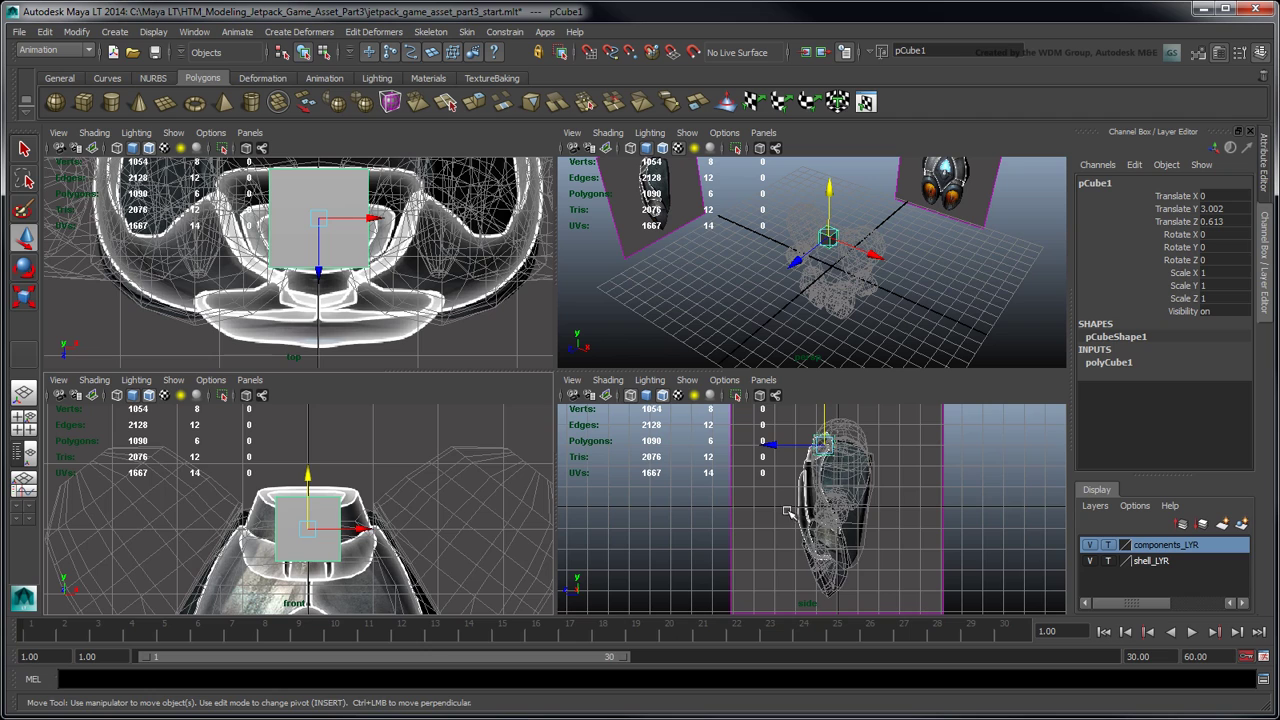
scroll(792, 512, up, 5)
drag(791, 466, 783, 467)
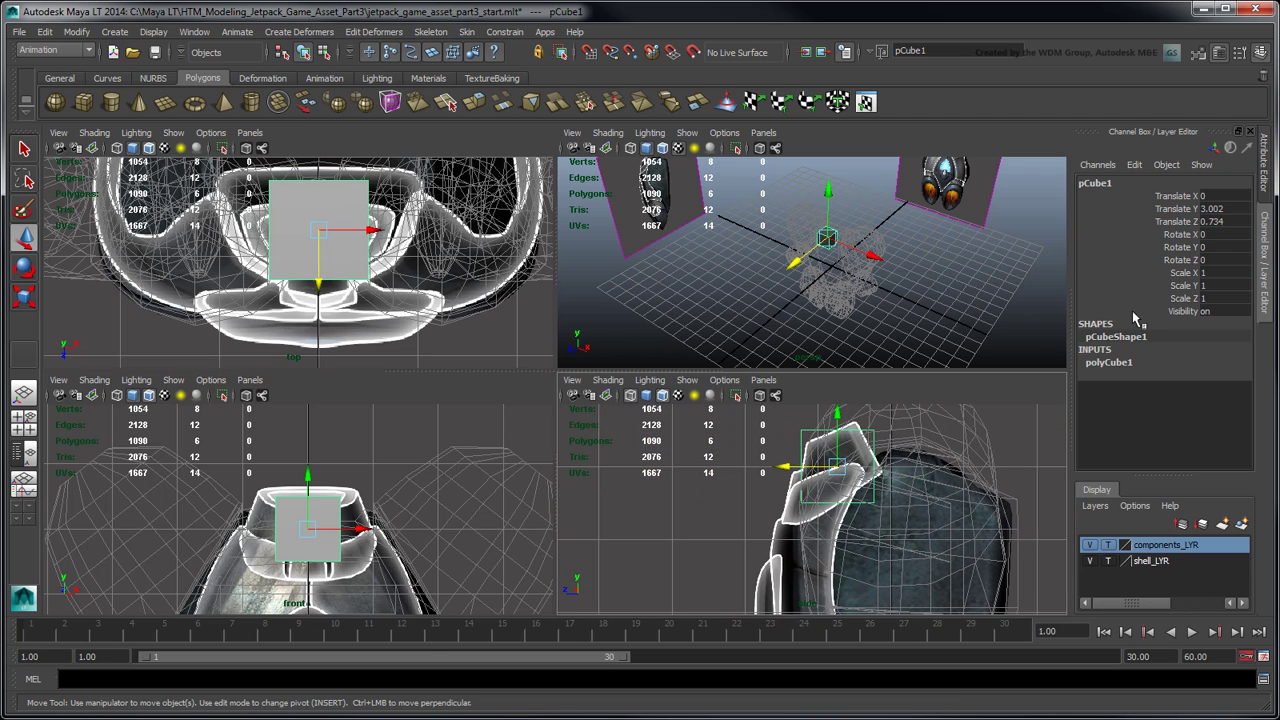
Set the cube's Rotate X to 25 and its Scale X to 1.5.
click(1211, 234)
text(25)
key(Return)
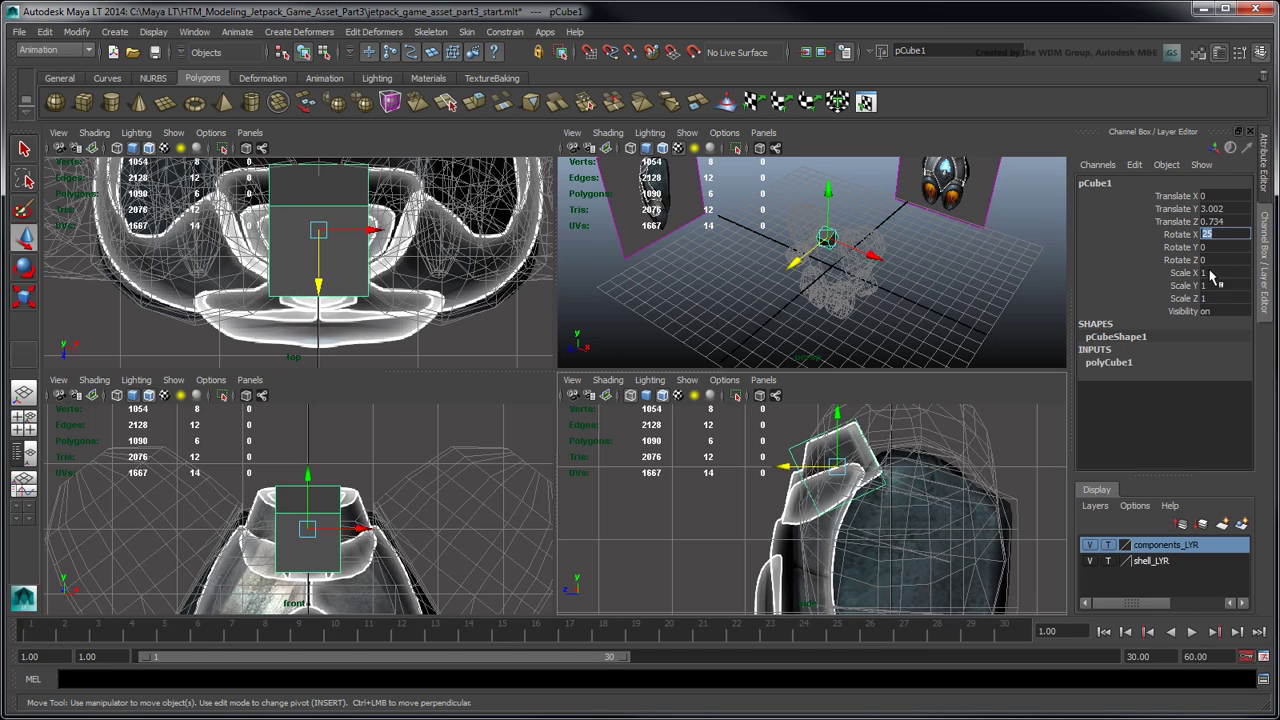
click(1207, 272)
text(1.5)
key(Return)
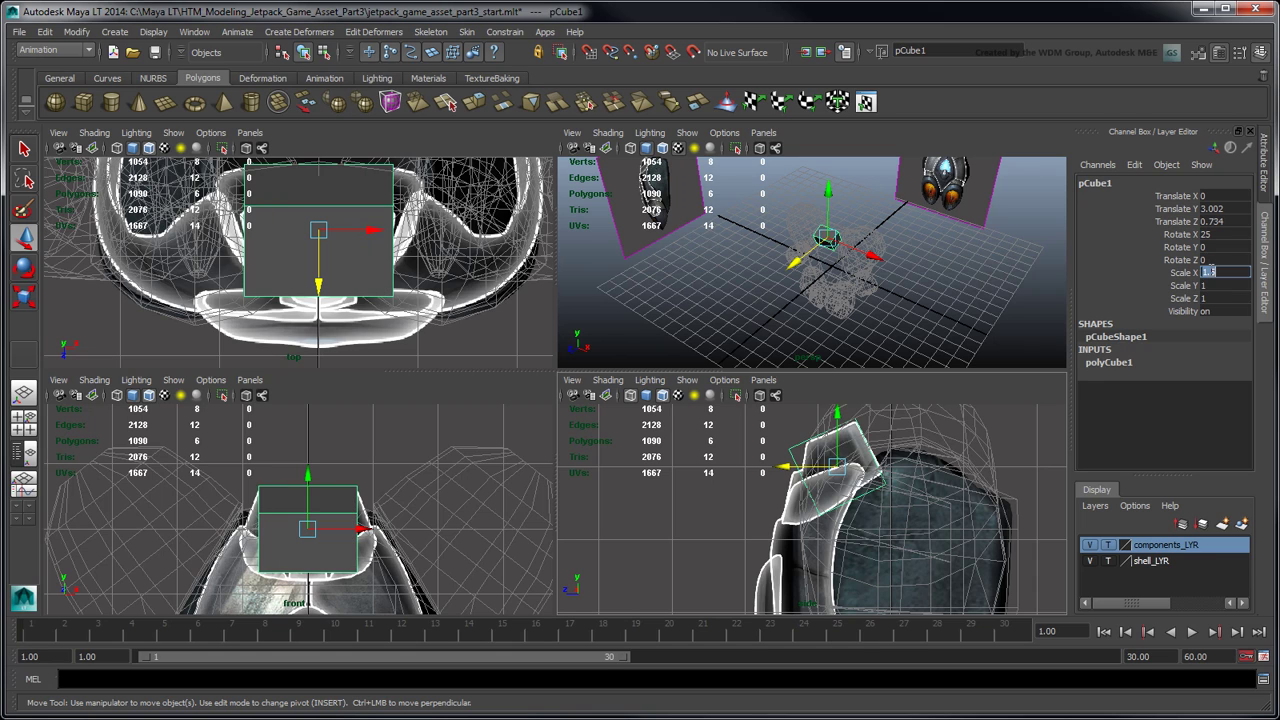
Set the cube's width and depth subdivisions to 2 each, keeping one height subdivision.
click(1115, 363)
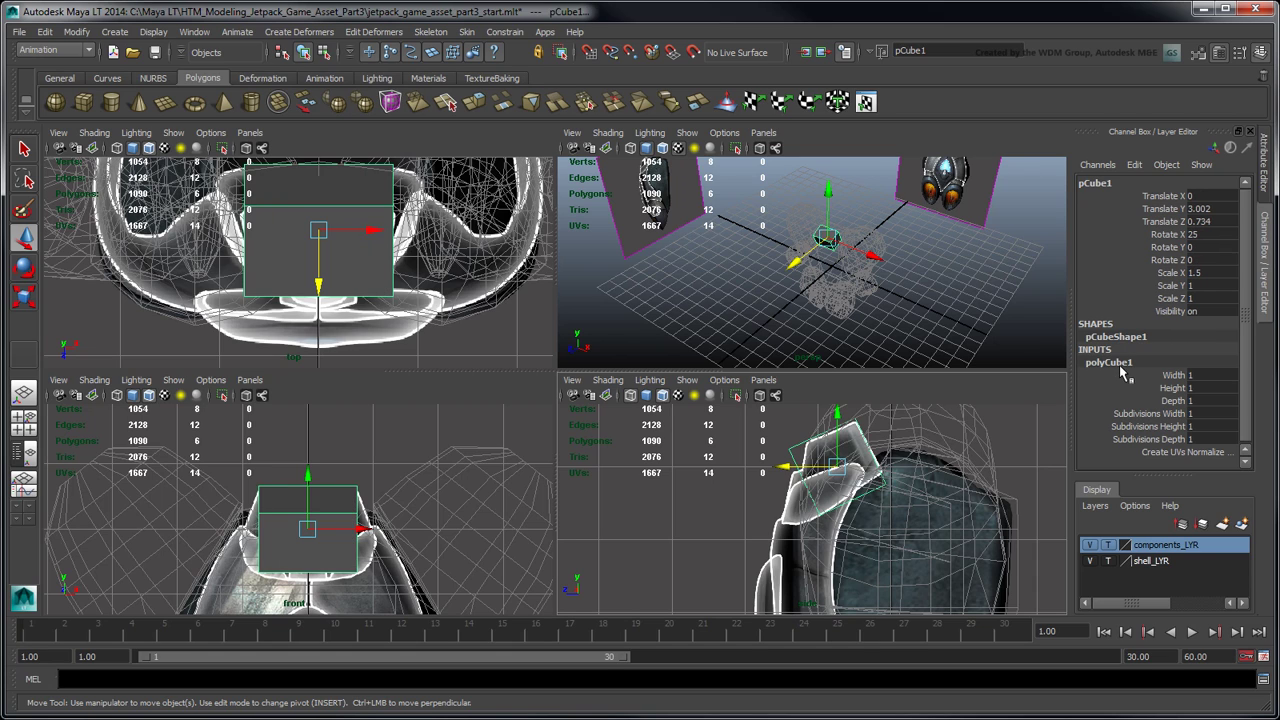
click(1200, 414)
key(Tab)
key(Tab)
text(2)
key(Tab)
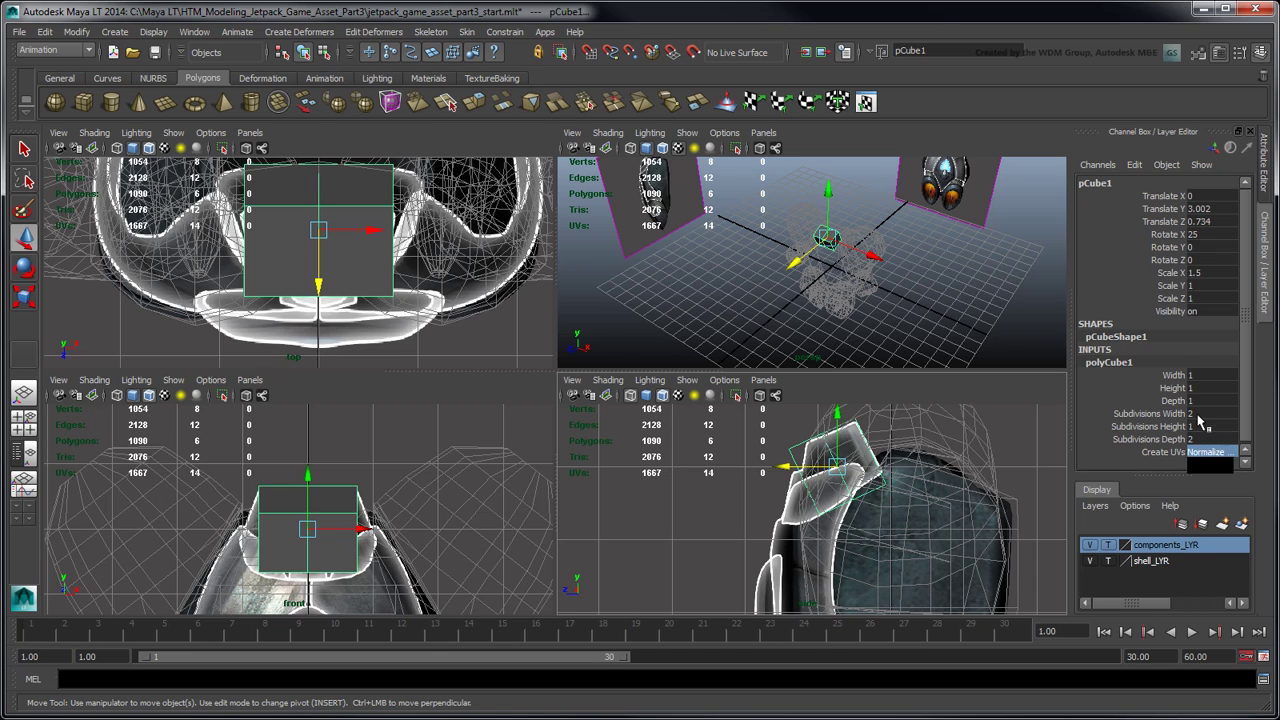
click(1095, 427)
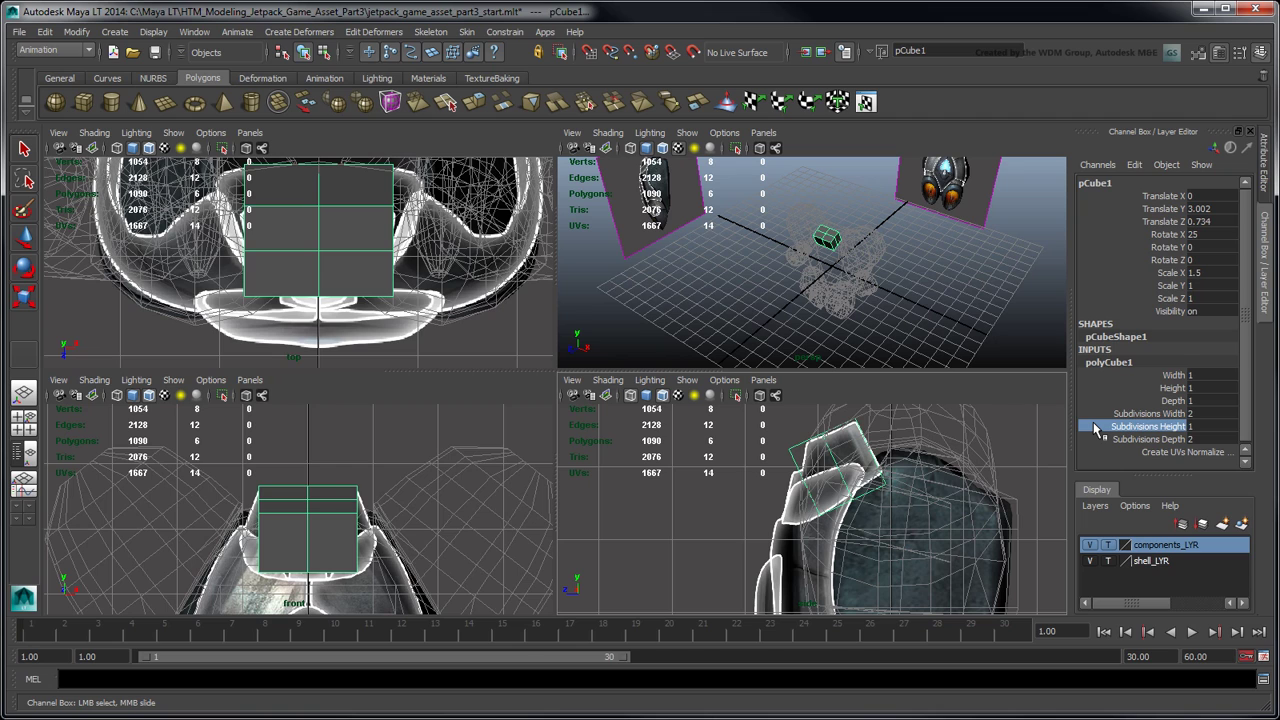
Activate the Modeling Toolkit and enable symmetry across the cube using its vertical centre edge.
click(1197, 54)
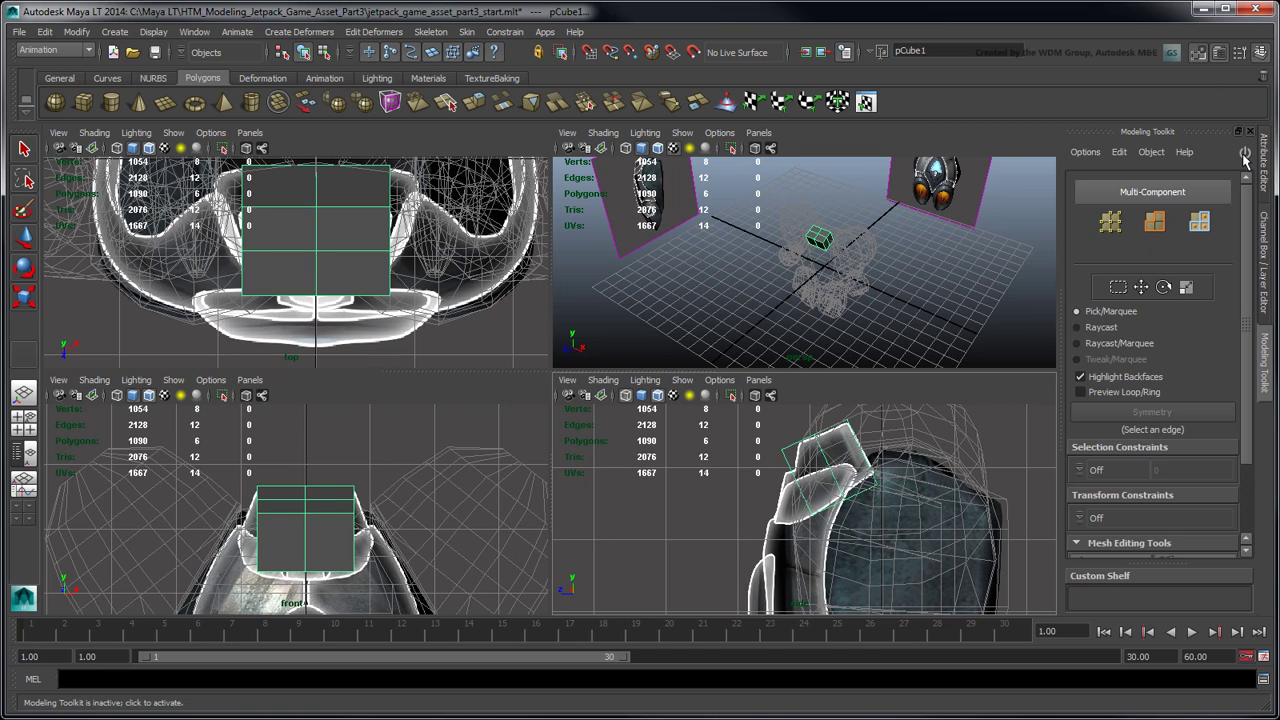
click(1245, 153)
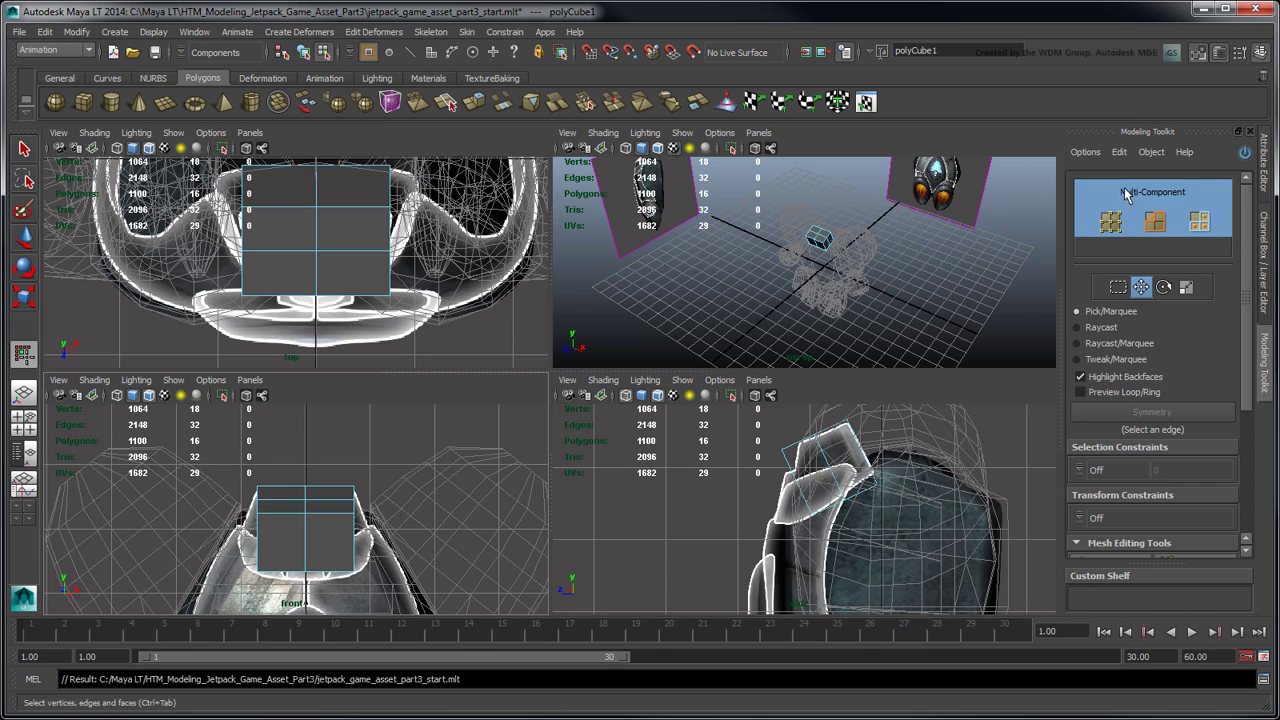
click(306, 530)
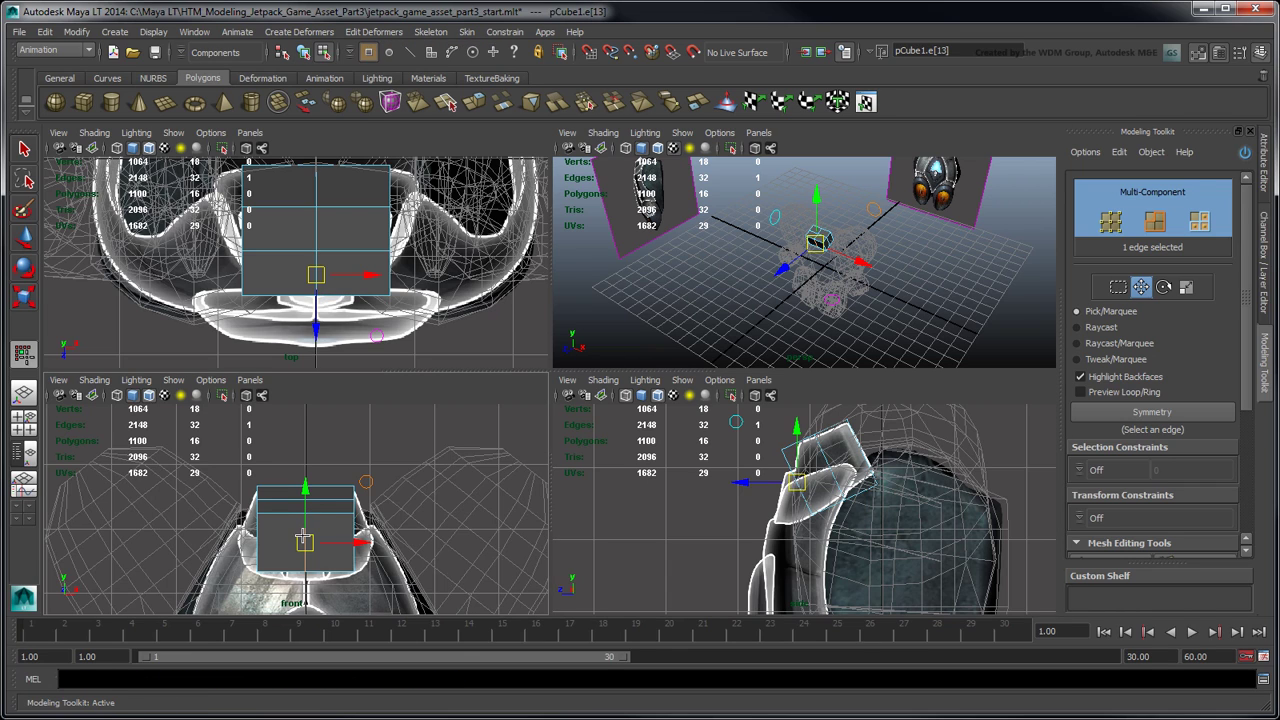
click(1108, 412)
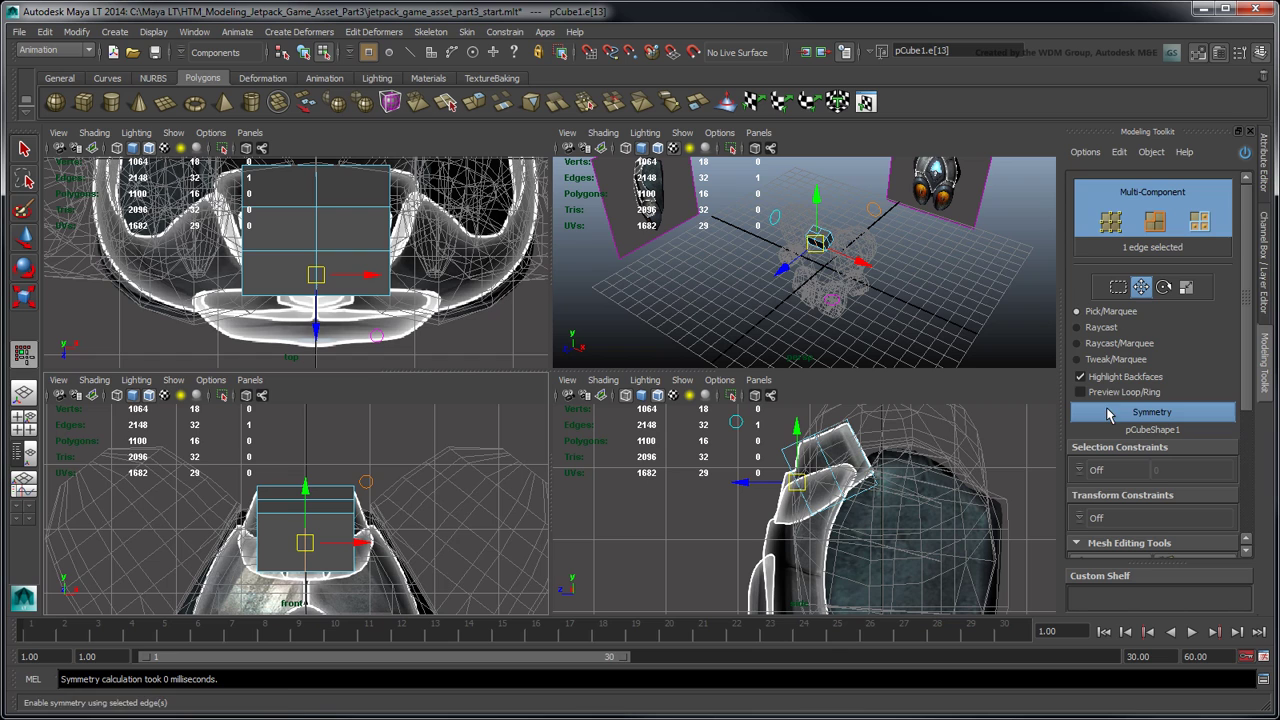
Switch to vertex selection, frame the cube, and display the front view in wireframe.
click(1111, 222)
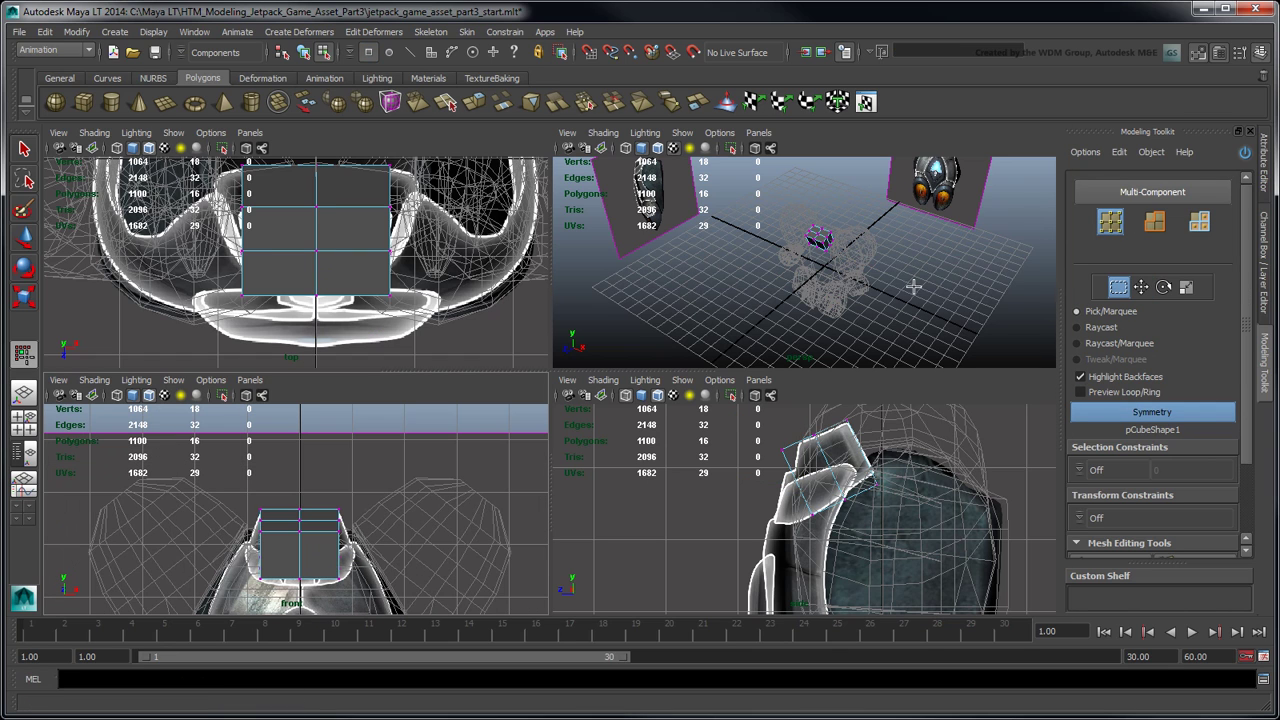
key(f)
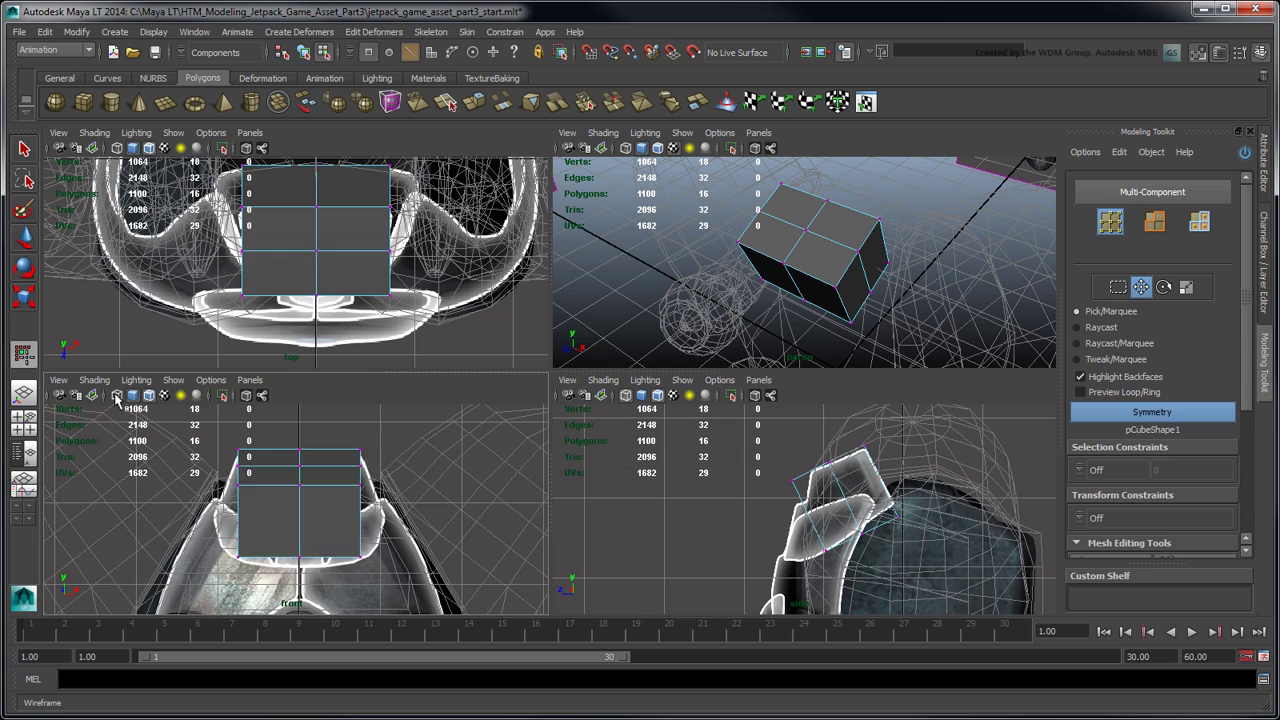
click(117, 396)
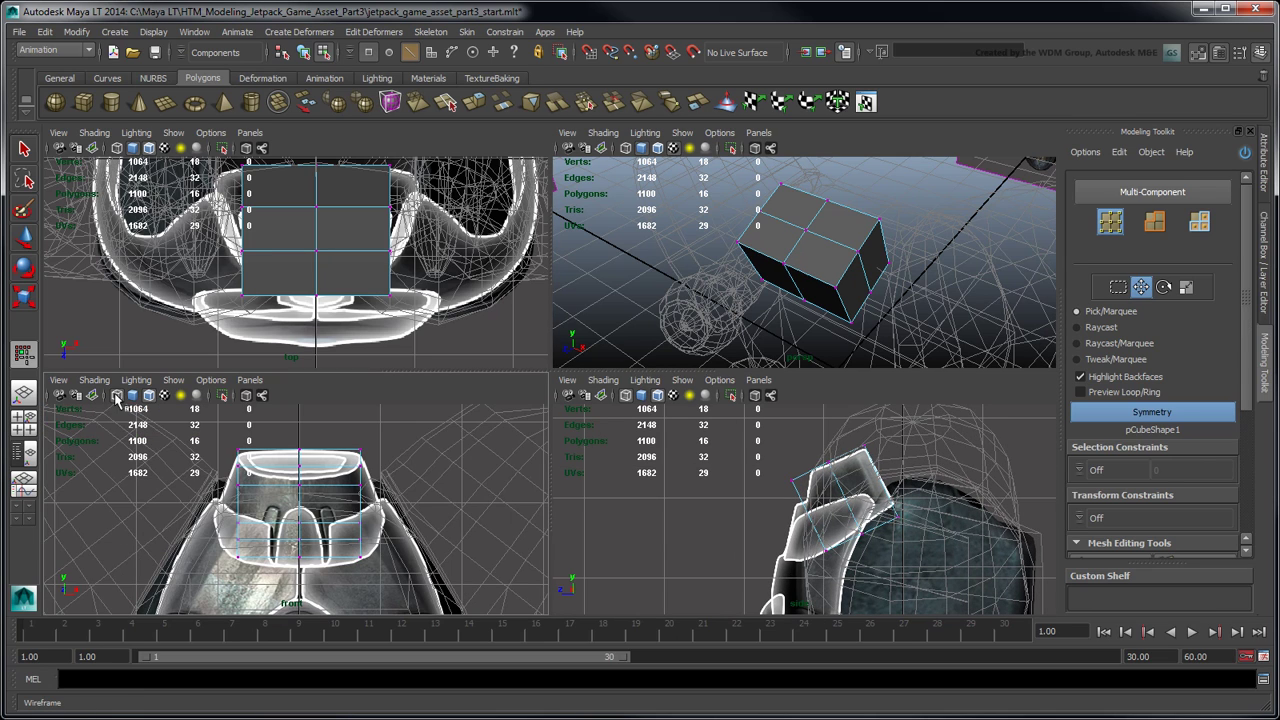
Move the cube's middle and lower vertices in the front view to match the collar outline in the reference image.
click(238, 557)
drag(238, 557, 299, 567)
click(299, 557)
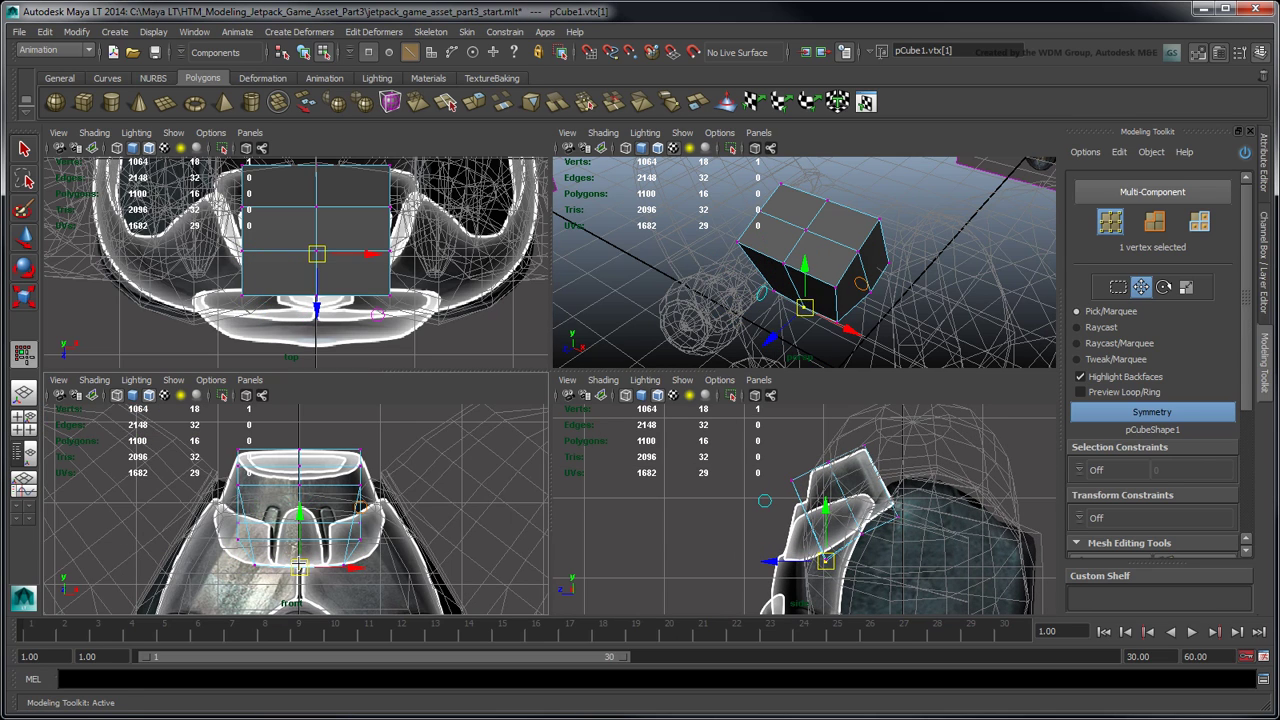
click(238, 486)
drag(252, 486, 268, 470)
click(239, 539)
mouse_move(239, 539)
mouse_down()
mouse_move(214, 531)
mouse_move(216, 514)
mouse_move(222, 548)
mouse_up()
click(238, 523)
click(217, 530)
click(299, 541)
drag(299, 495, 299, 504)
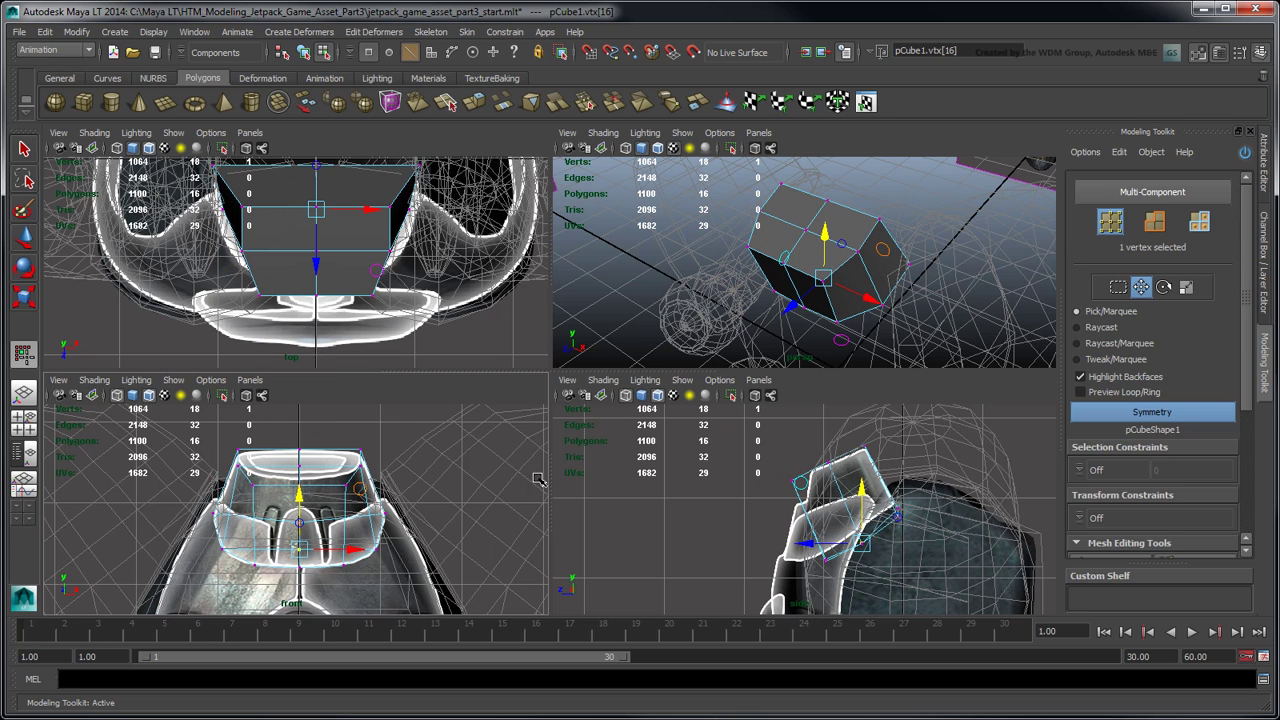
Reposition the cube's upper, lower and rear vertices in the side view to follow the collar's reference profile.
alt+right_drag(775, 482, 850, 486)
alt+middle_drag(850, 486, 814, 500)
drag(732, 457, 766, 499)
drag(754, 478, 823, 444)
drag(786, 574, 822, 604)
drag(803, 599, 851, 555)
mouse_move(893, 500)
mouse_down()
mouse_move(931, 540)
mouse_move(904, 512)
mouse_up()
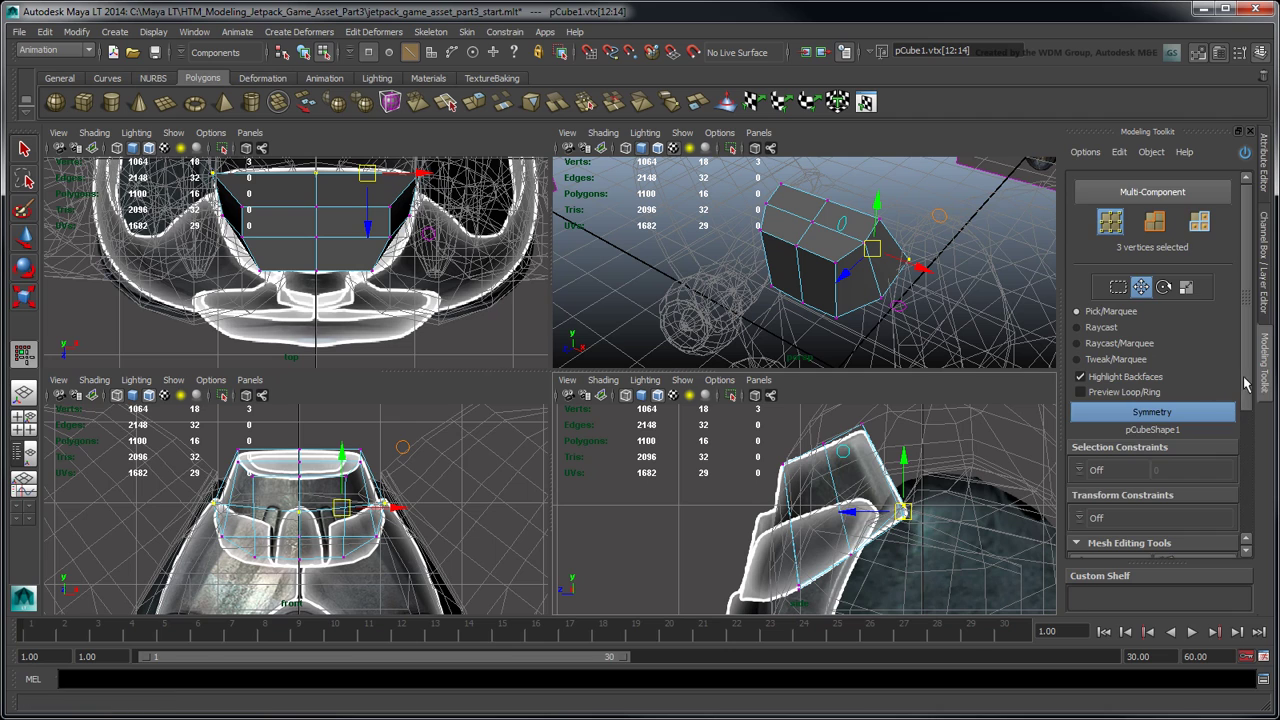
Set the transform orientation to Object and scale the upper and lower vertex rows in the side view to straighten them.
drag(1246, 384, 1256, 536)
click(1075, 481)
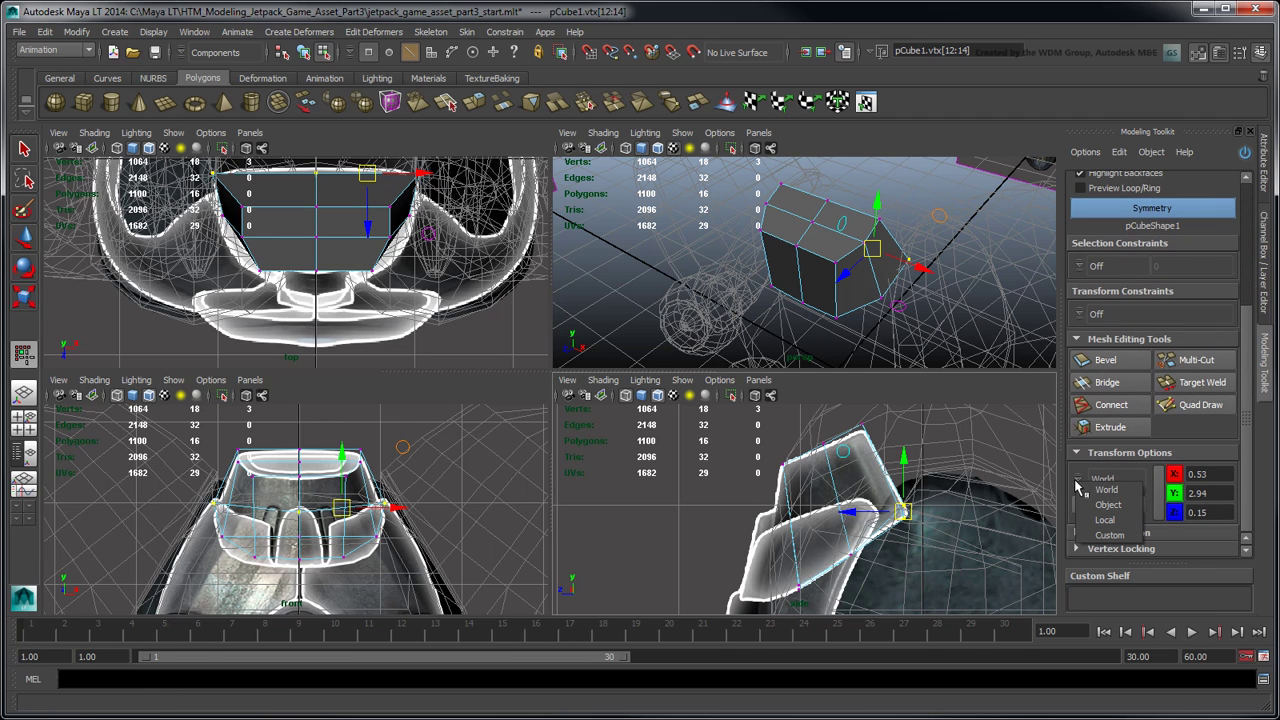
click(1131, 506)
drag(1247, 458, 1238, 311)
click(1185, 287)
drag(750, 410, 876, 472)
alt+middle_drag(890, 455, 900, 500)
drag(810, 441, 854, 520)
alt+middle_drag(966, 499, 966, 432)
drag(773, 476, 972, 613)
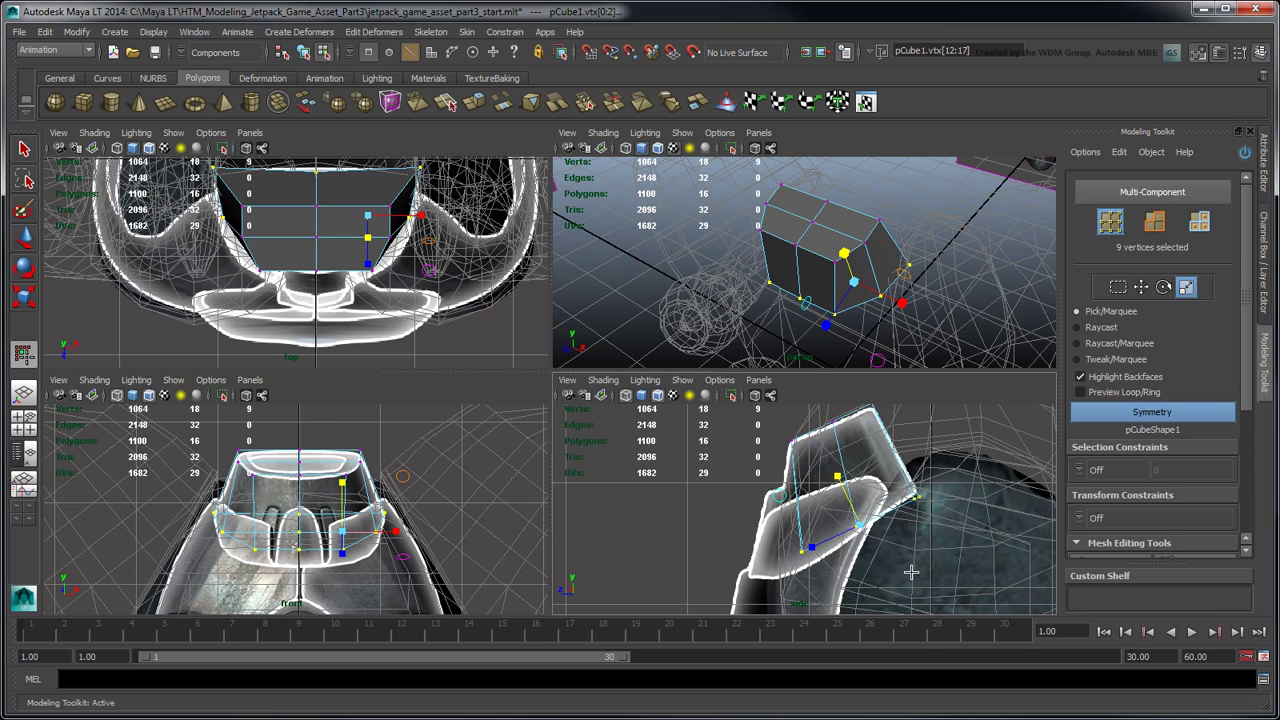
Return the transform orientation to World and deselect the lower vertices.
scroll(1258, 521, down, 5)
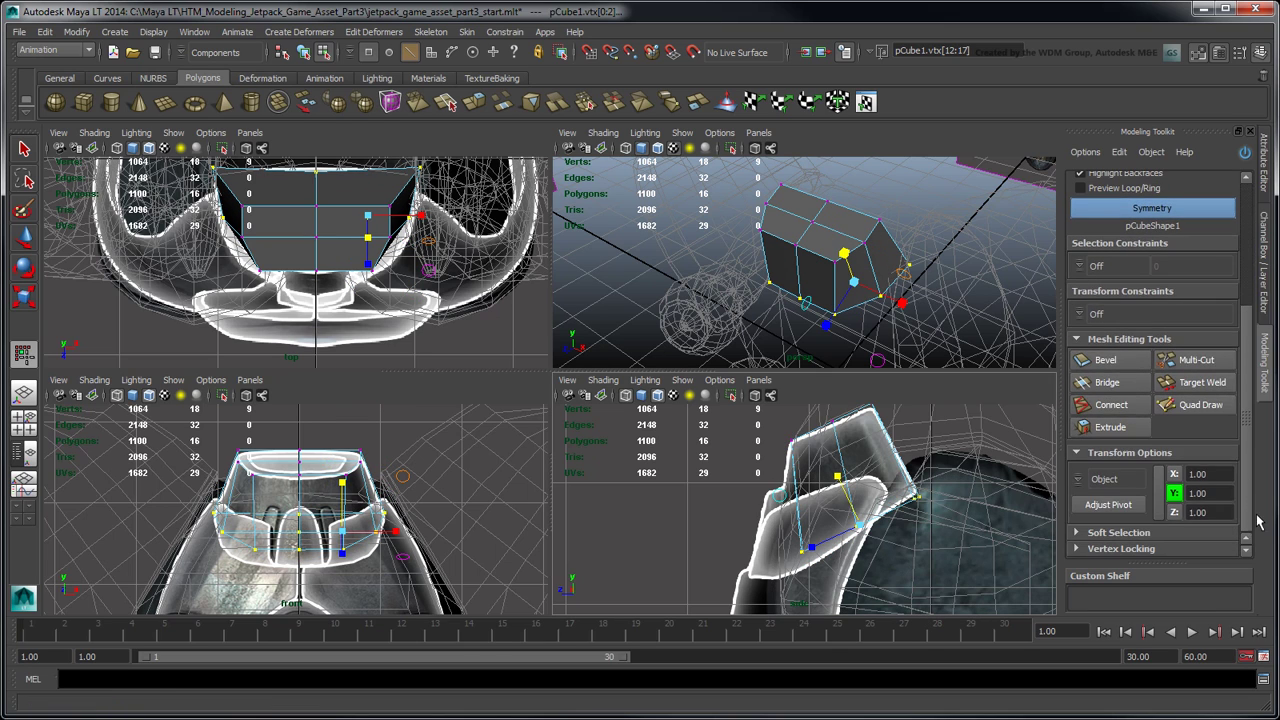
click(1087, 479)
click(1108, 483)
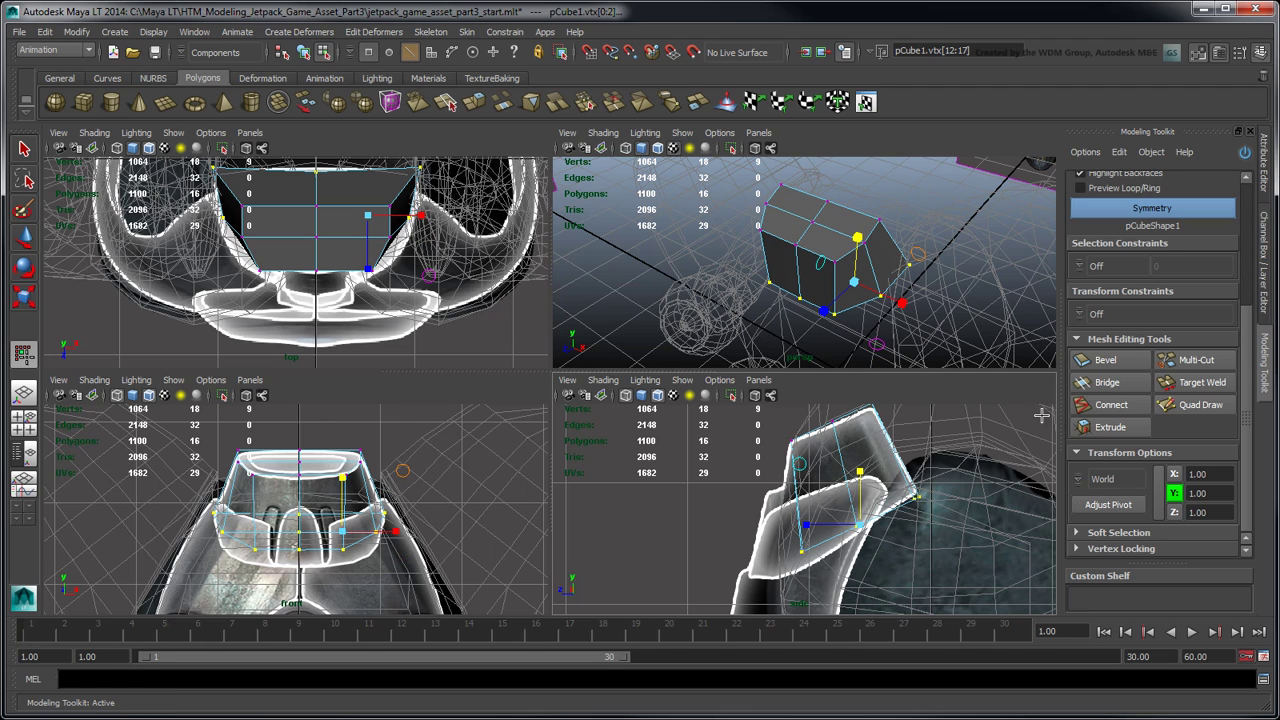
click(963, 221)
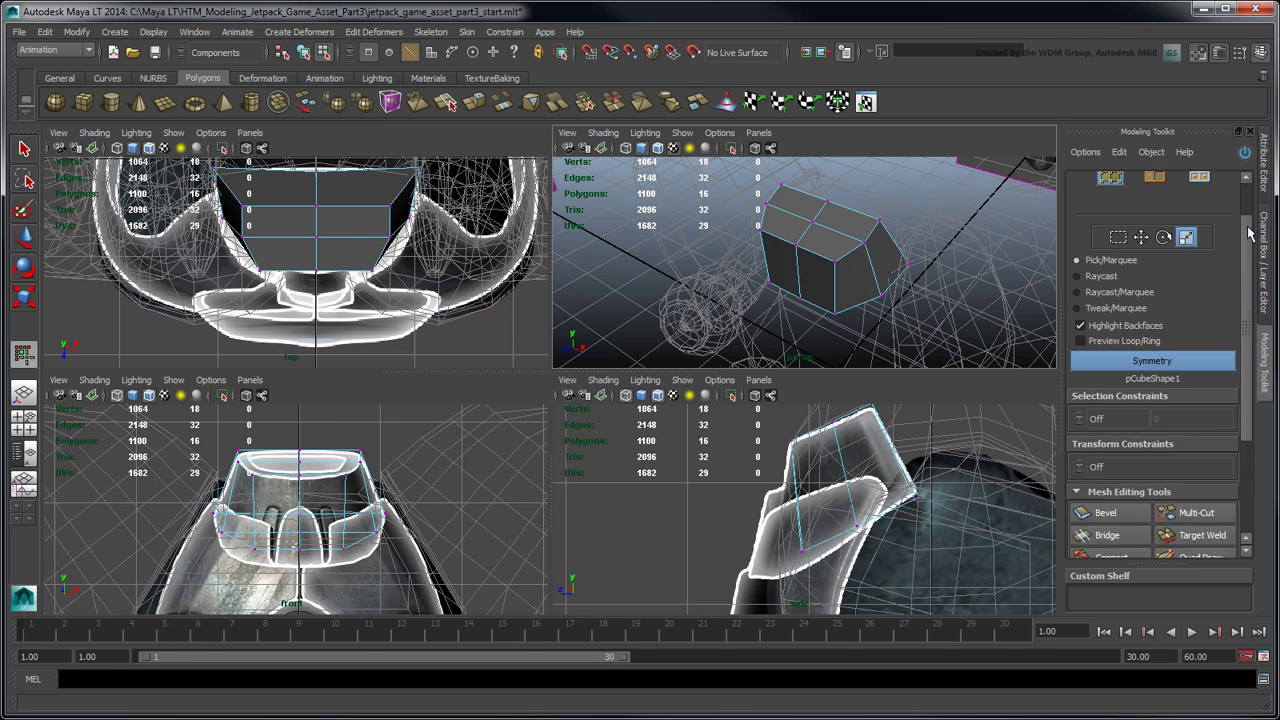
Extrude the cube's four top faces together with an Offset of 0.15 to form an inset rim.
scroll(1224, 227, up, 5)
click(1199, 221)
click(815, 210)
key(space)
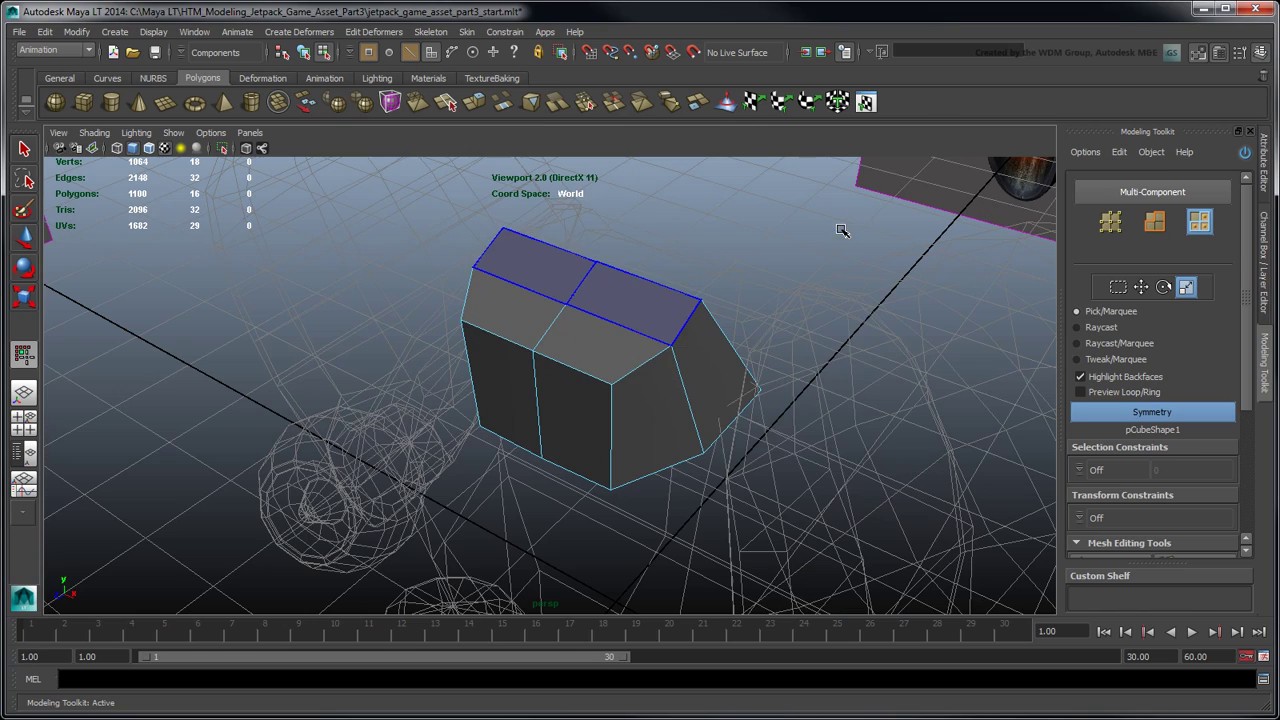
click(608, 315)
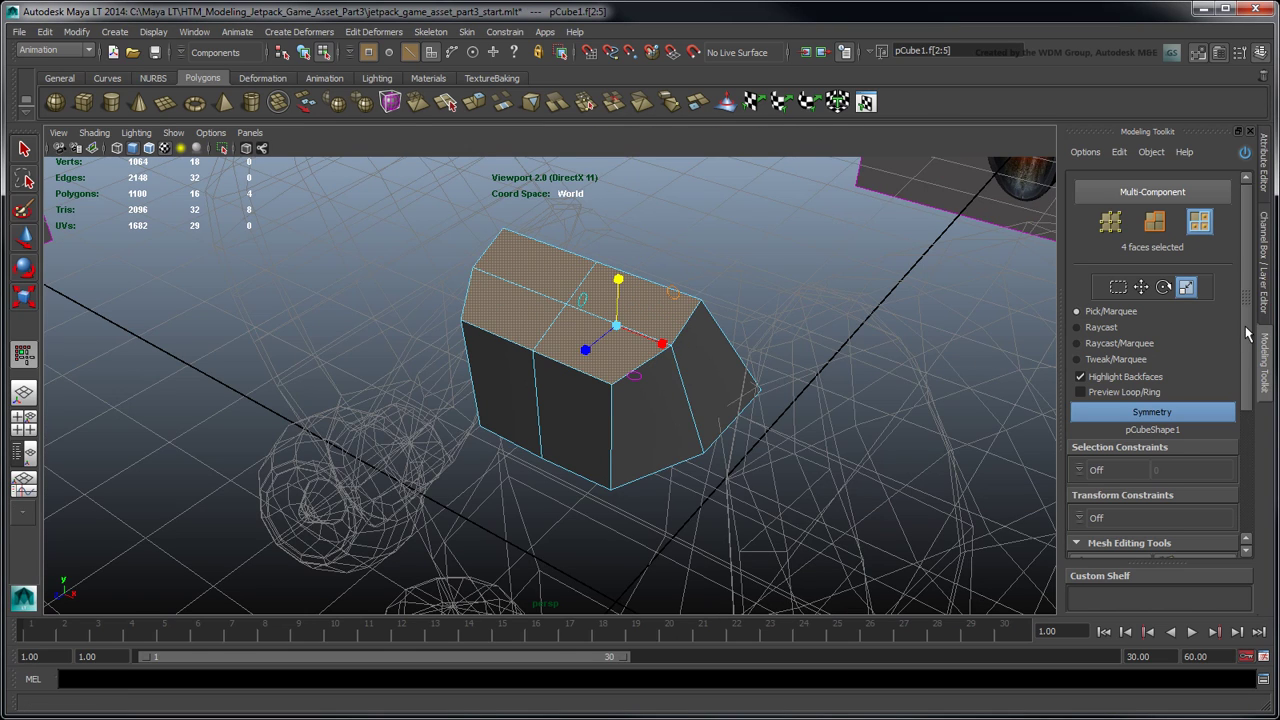
scroll(1243, 443, down, 5)
scroll(1243, 443, down, 2)
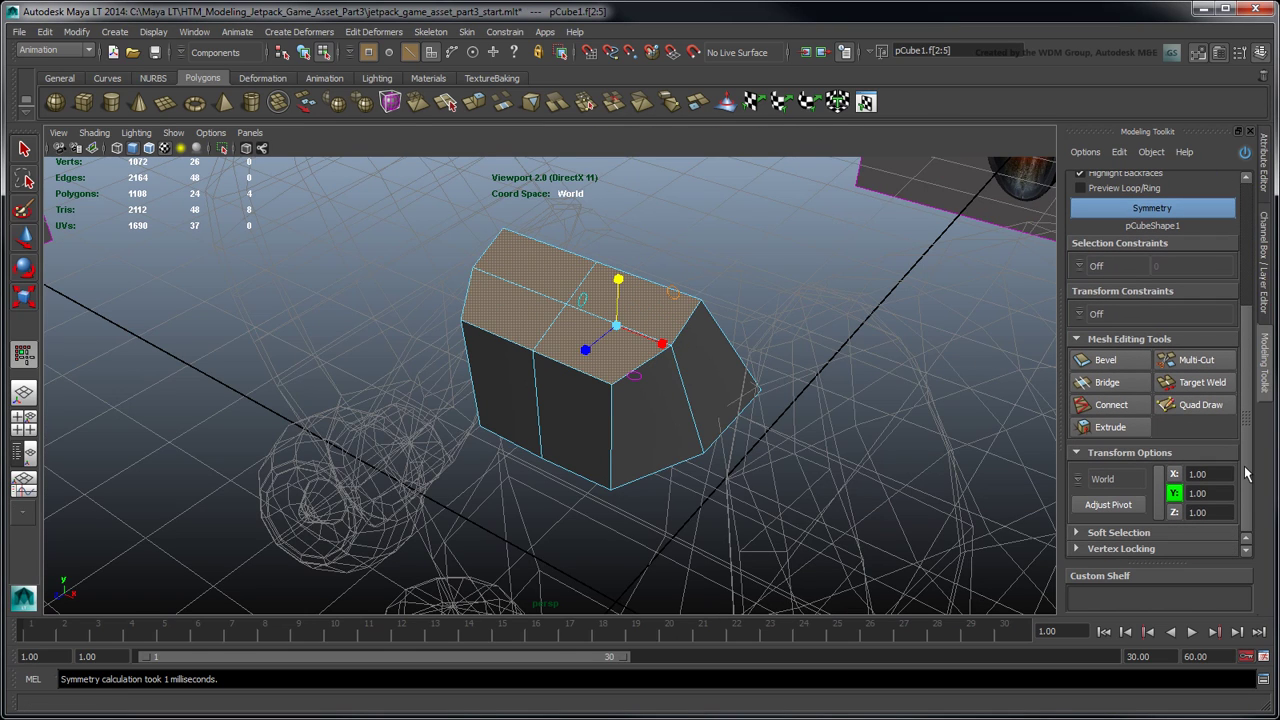
click(1135, 430)
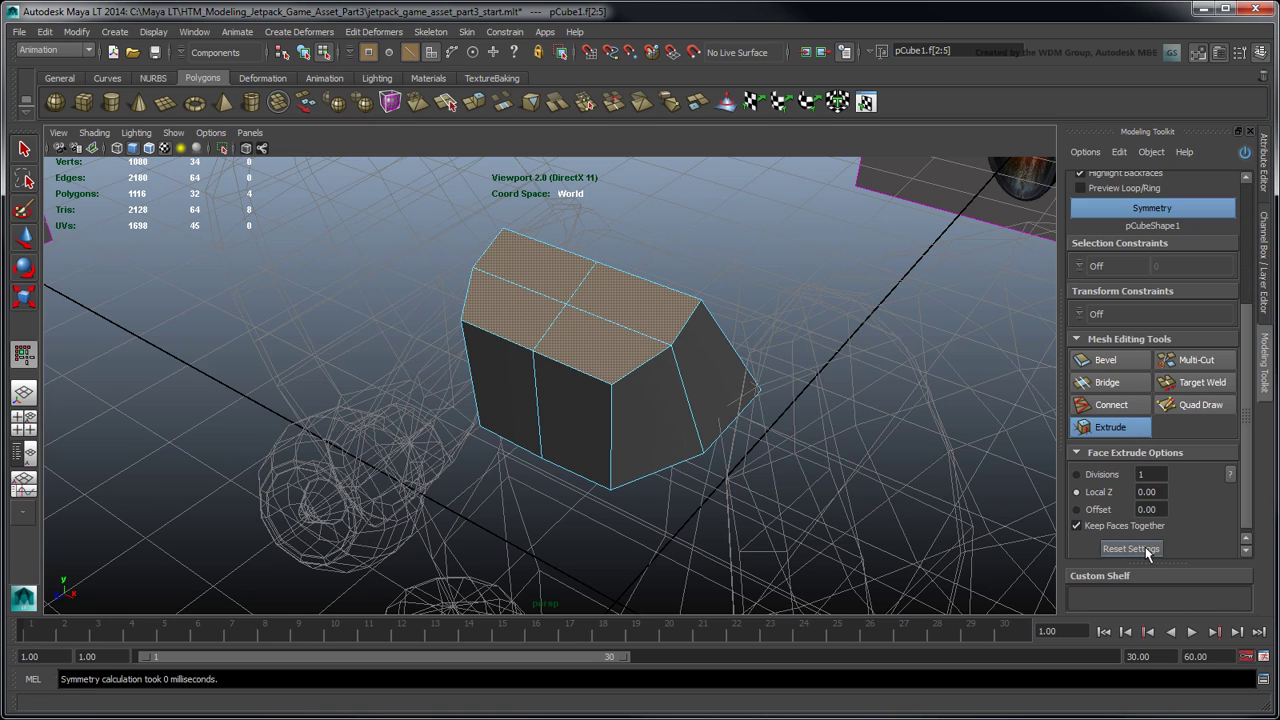
click(1140, 510)
text(0.15)
key(Return)
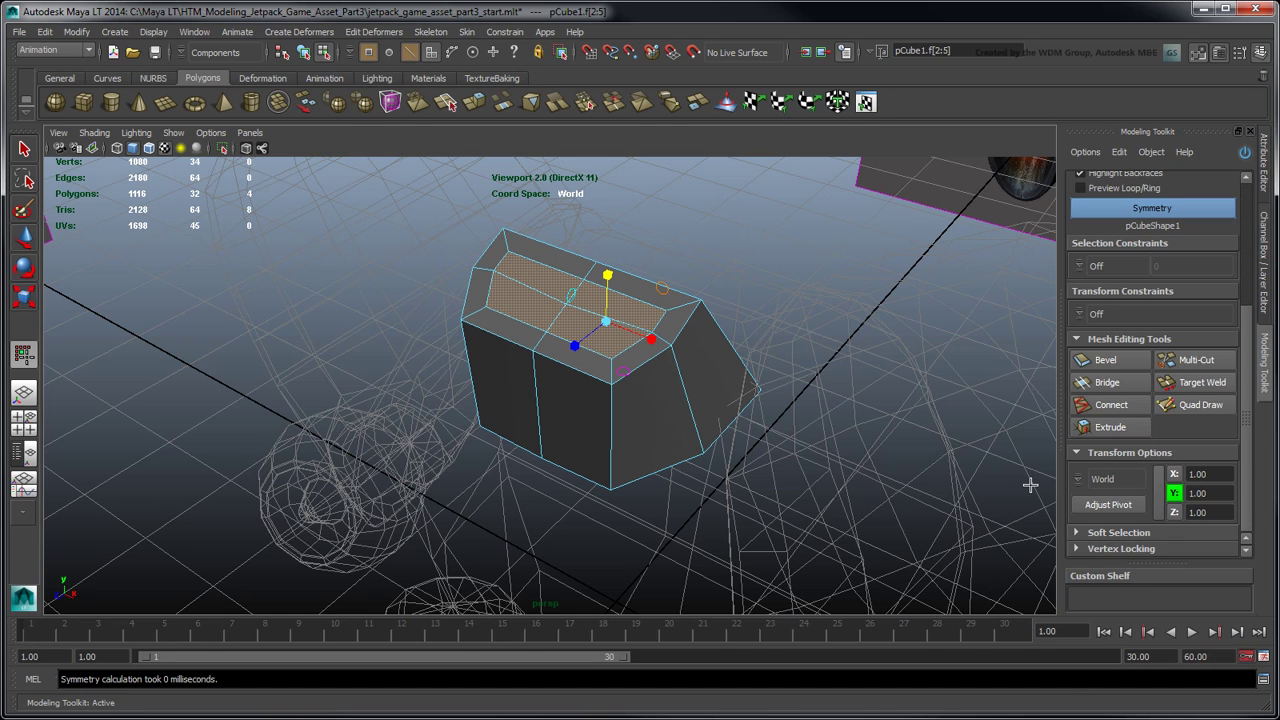
Extrude the inset top faces again with reset settings and a Local Z of -0.5 to hollow out the collar.
click(1130, 428)
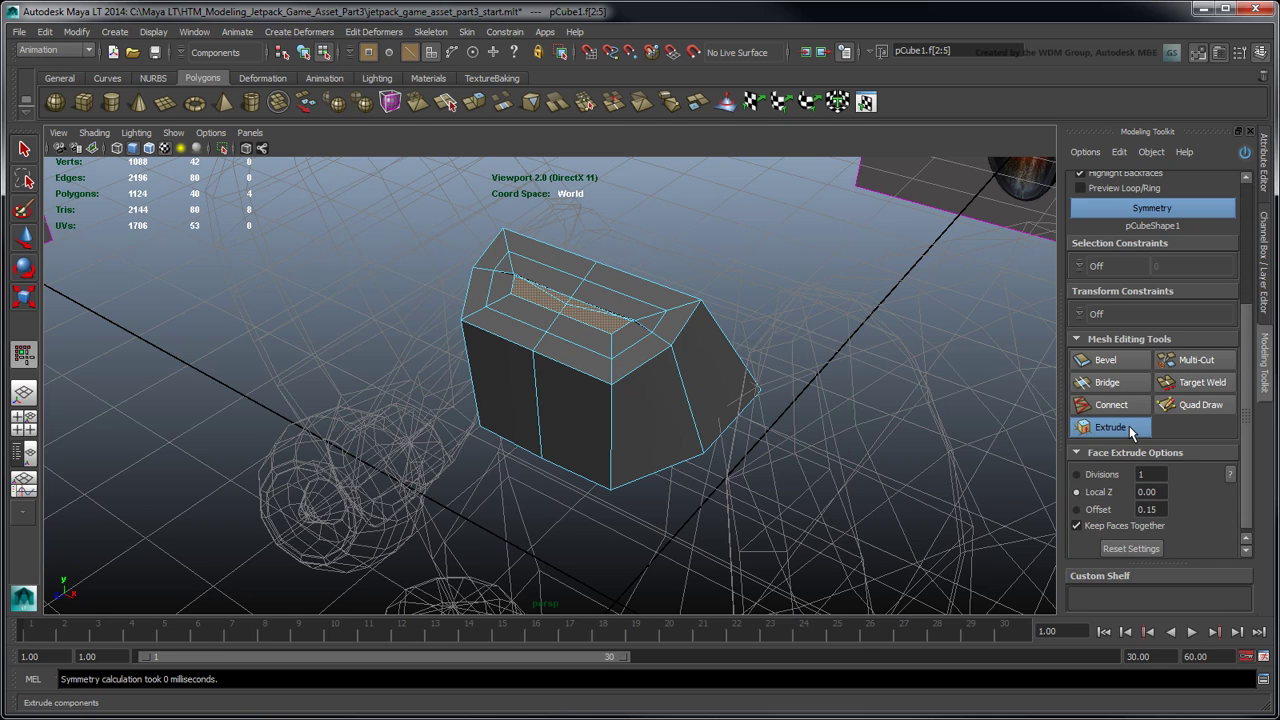
click(1131, 548)
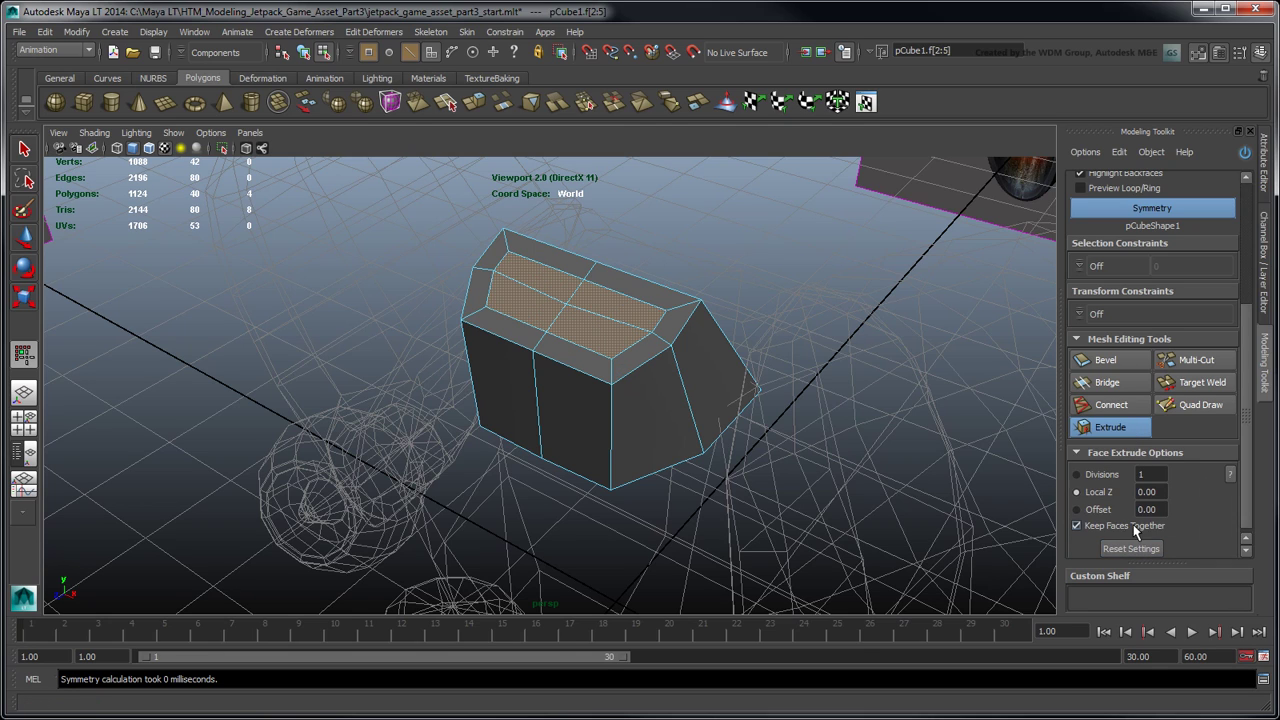
click(1146, 491)
text(-0.5)
key(Return)
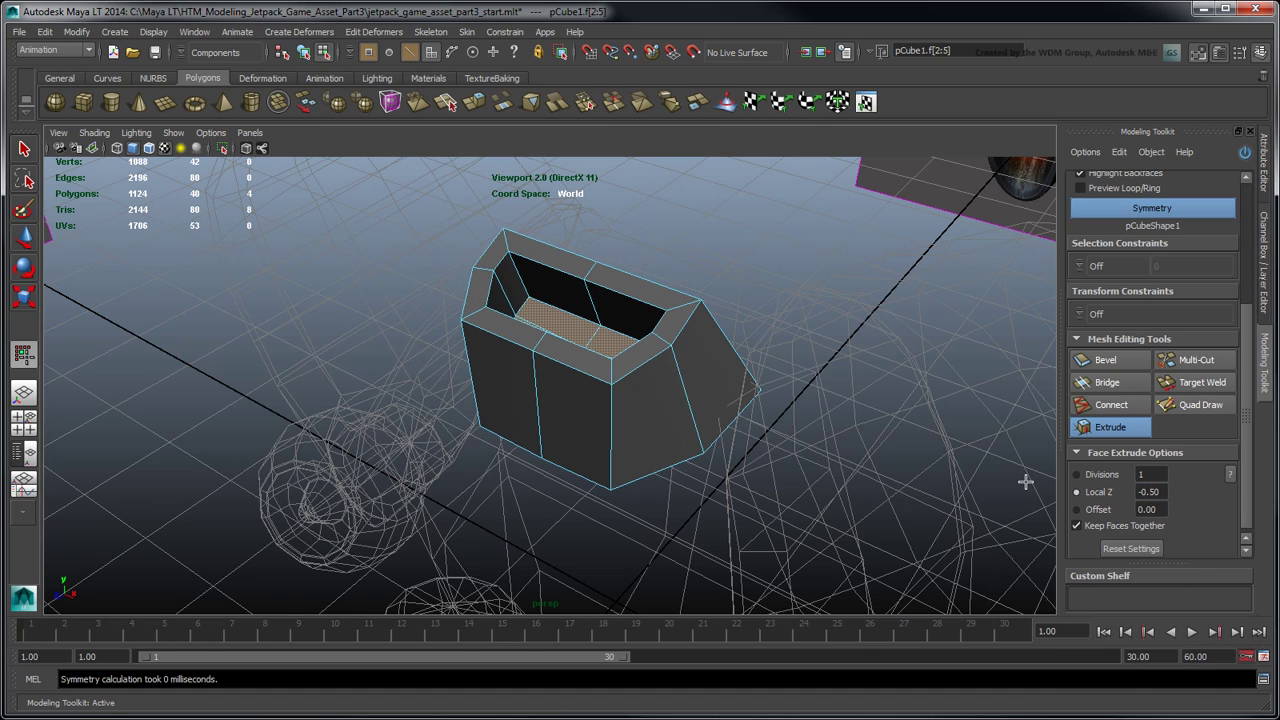
key(w)
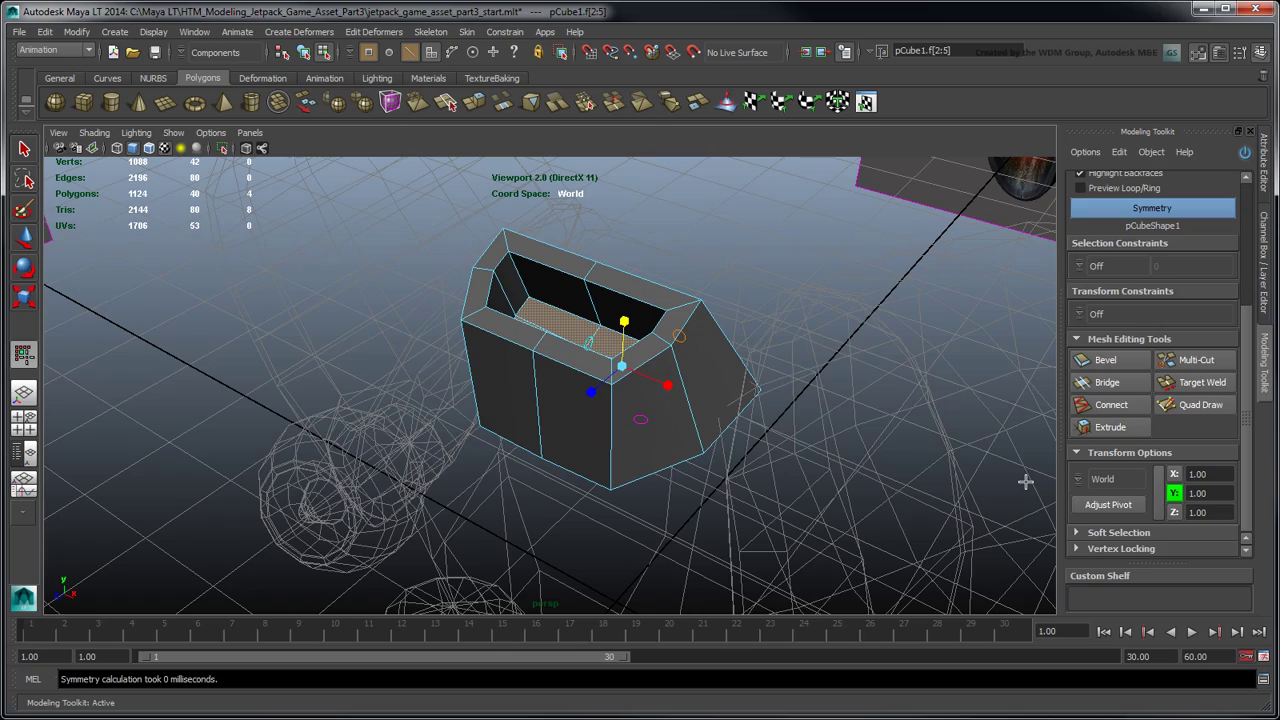
Use Multi-Cut in the shaded front view to insert a horizontal edge loop and mirrored vertical loops either side of the collar's centre.
alt+drag(836, 457, 949, 440)
alt+middle_drag(912, 420, 882, 488)
alt+drag(882, 488, 869, 470)
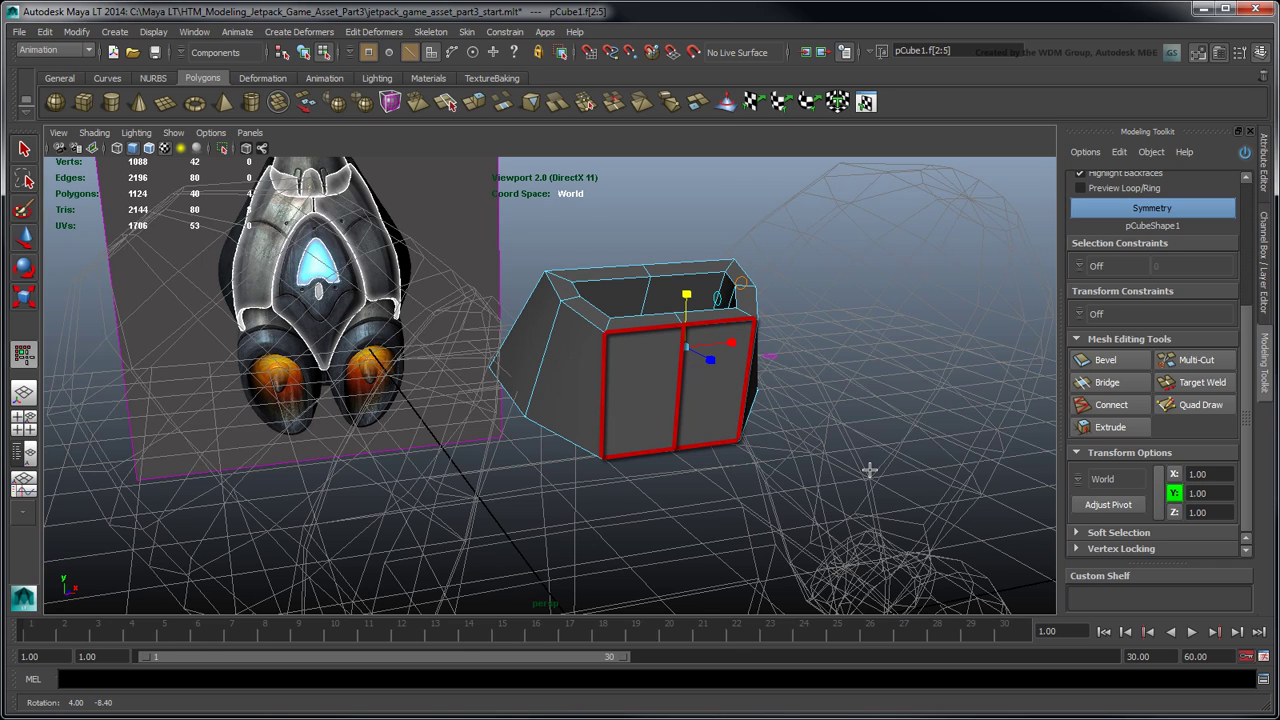
click(885, 470)
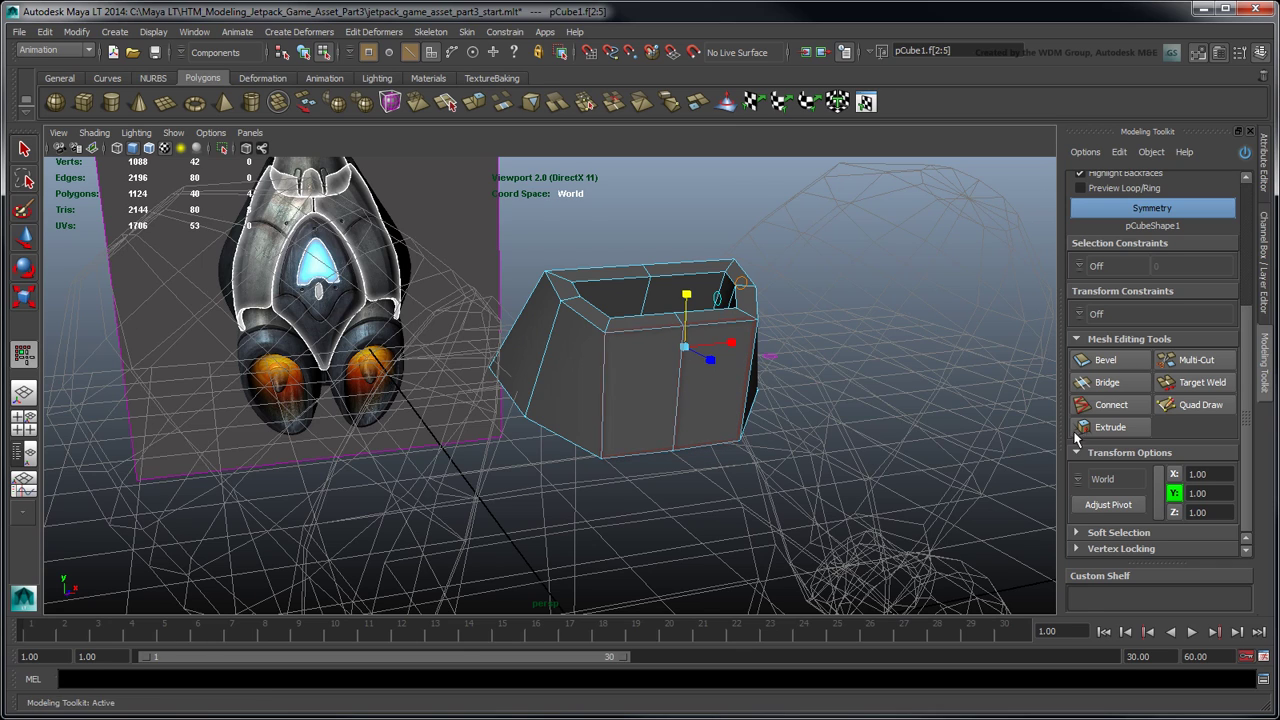
click(1196, 359)
key(space)
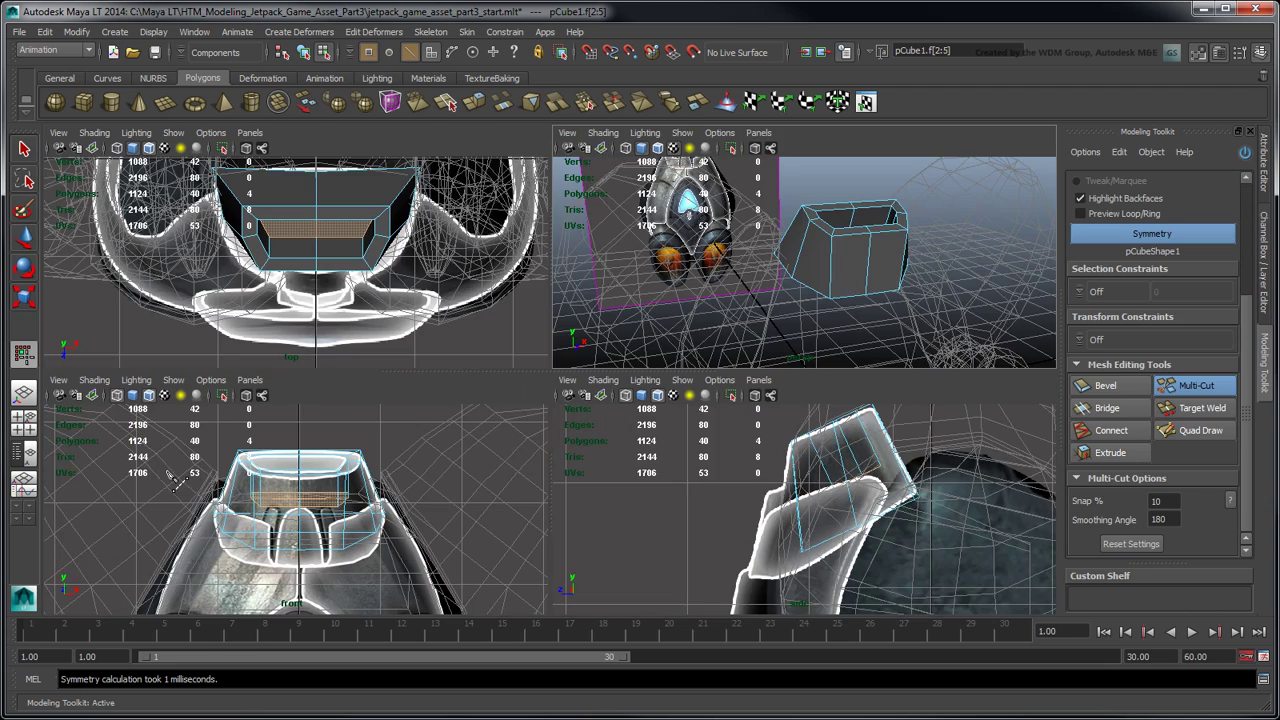
key(space)
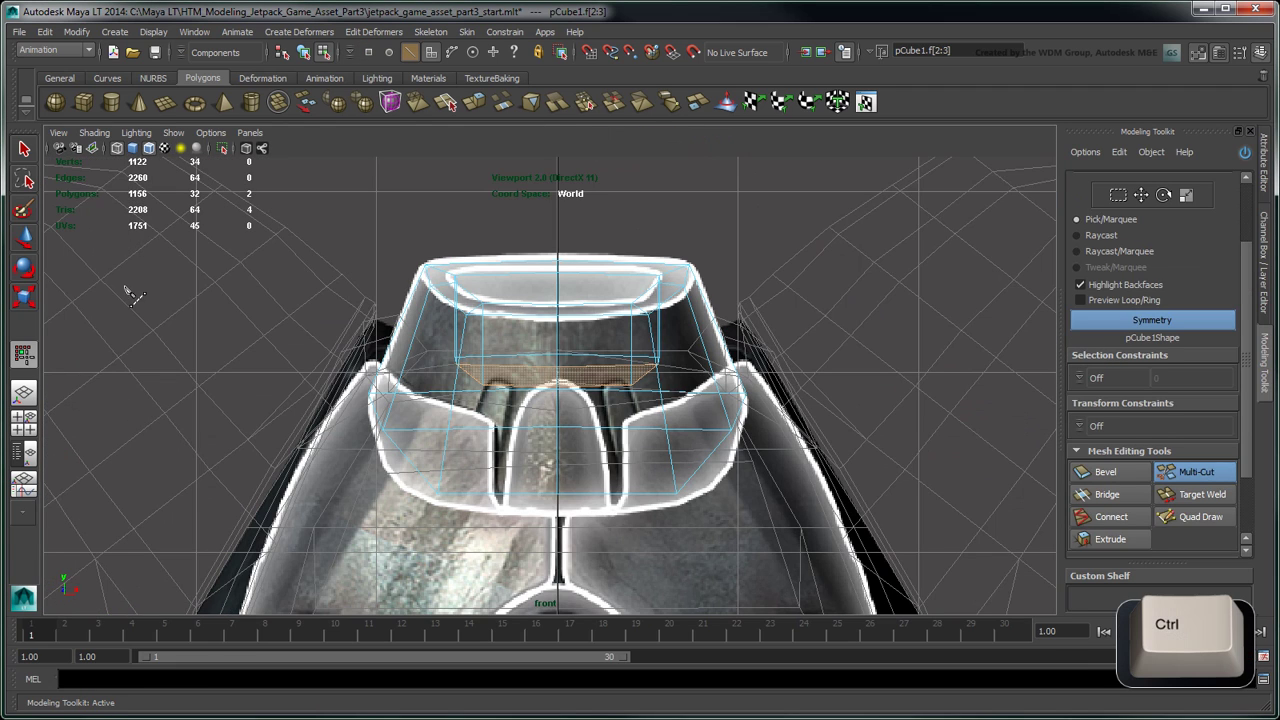
click(133, 148)
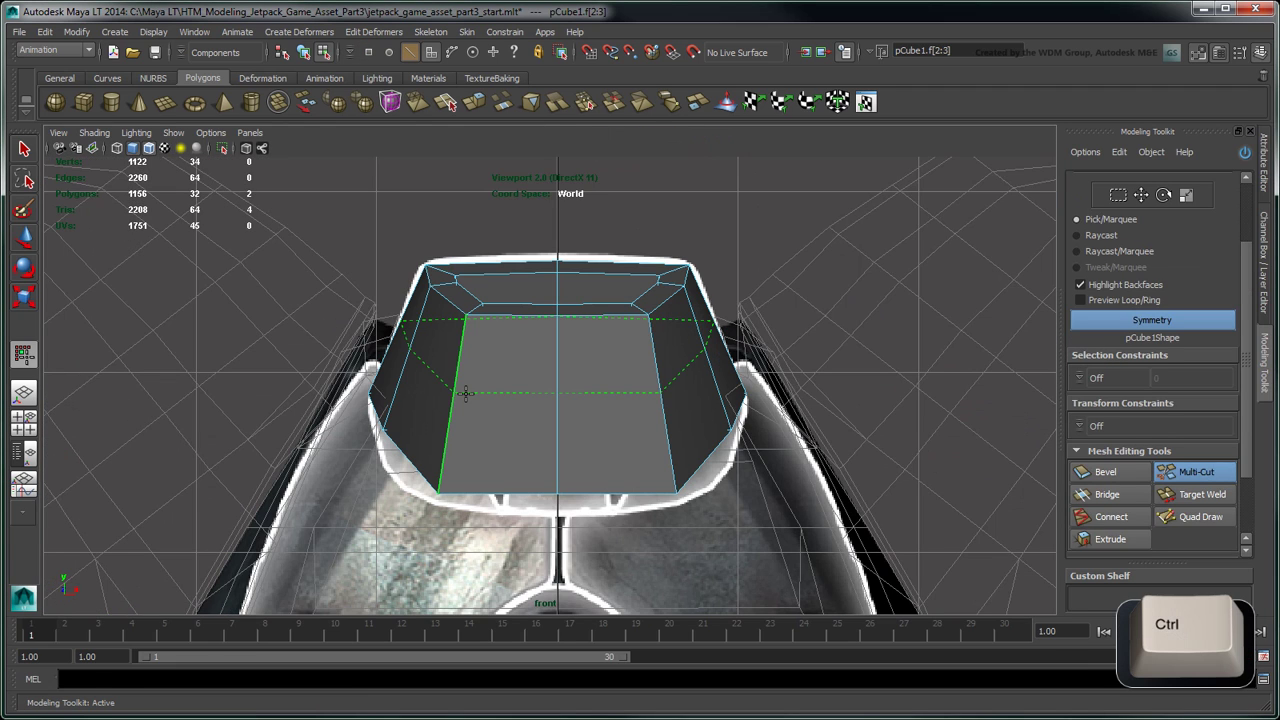
ctrl+drag(462, 416, 450, 380)
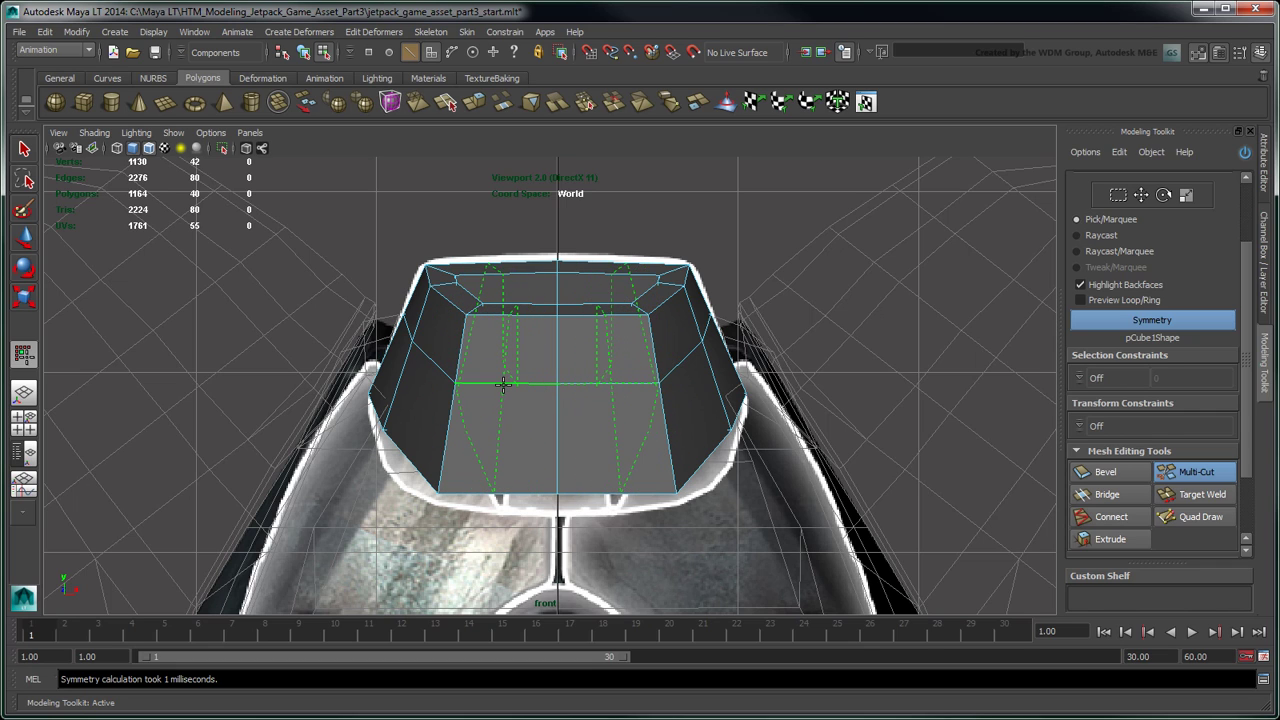
ctrl+click(503, 384)
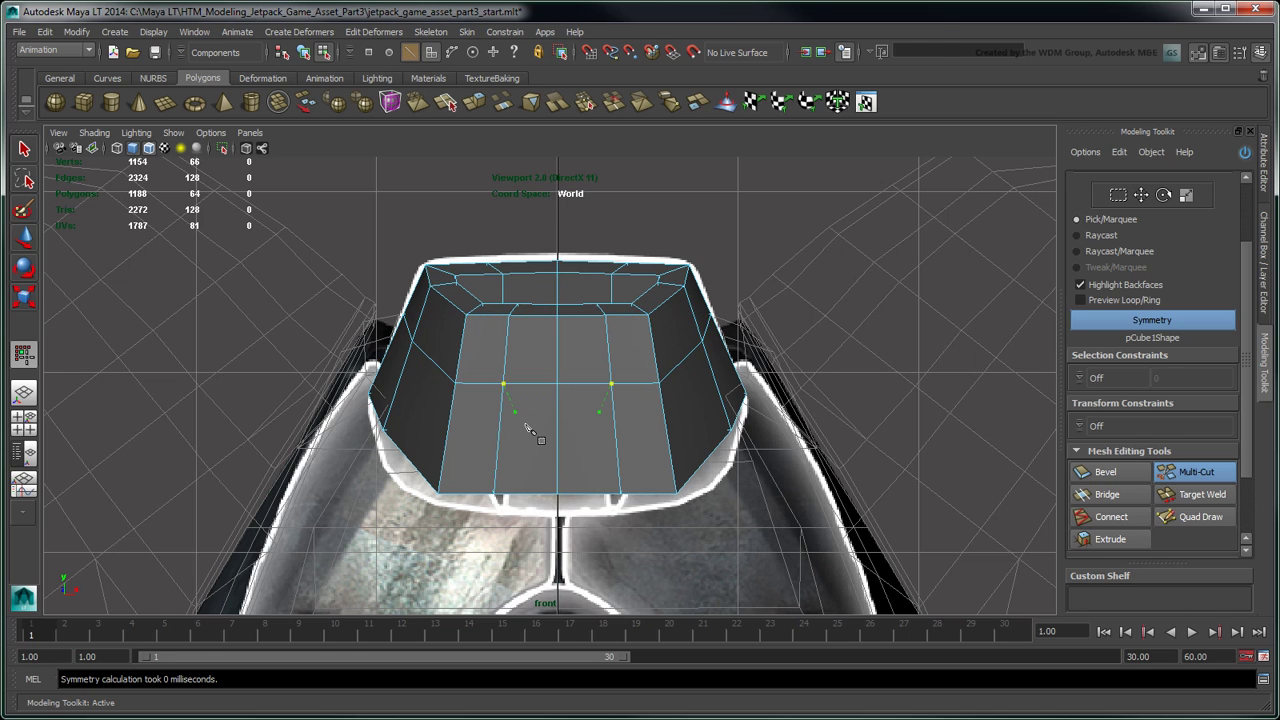
Cut a symmetrical pointed arch into the lower middle front faces and connect its shoulder vertices to the nearby edge loop intersections.
scroll(540, 433, up, 3)
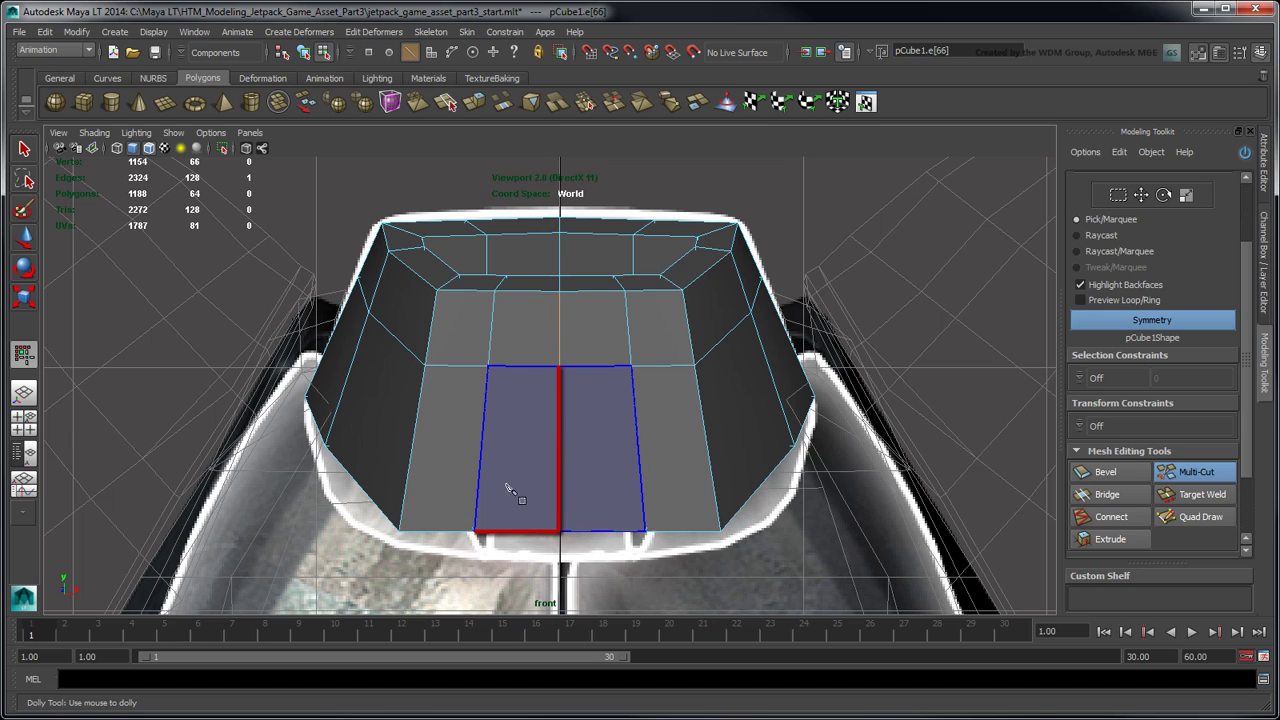
click(516, 404)
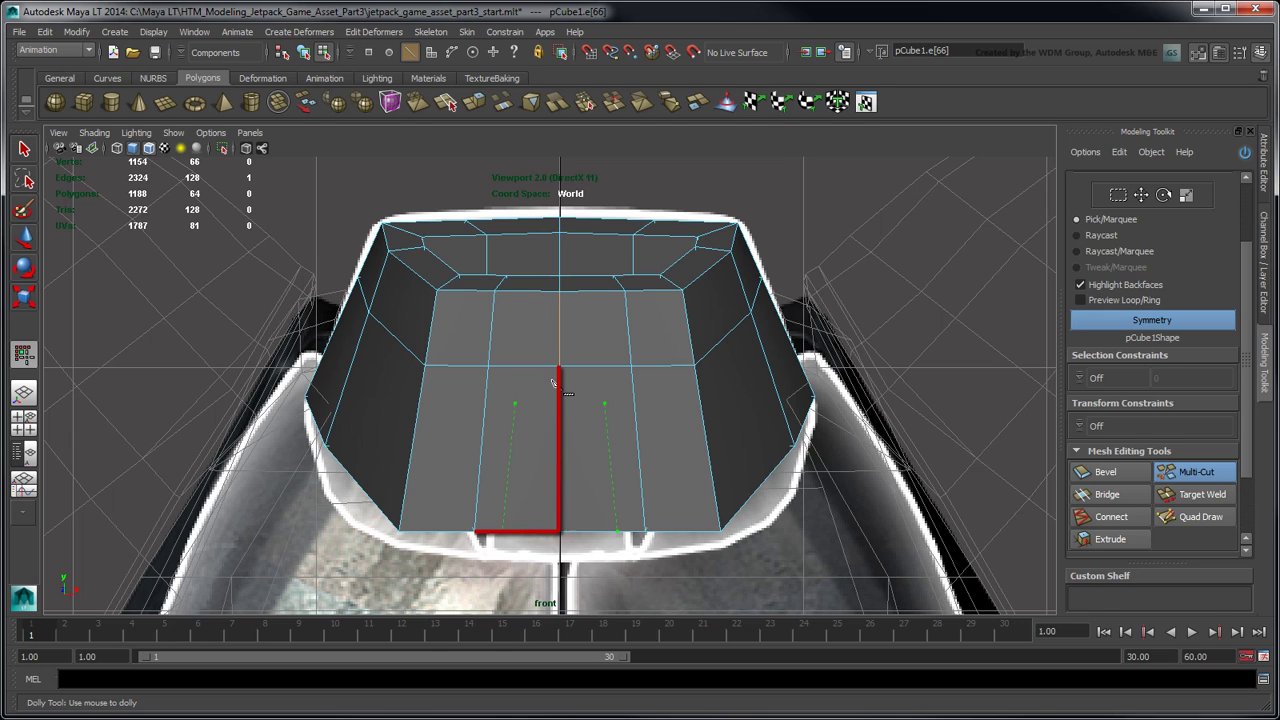
click(560, 383)
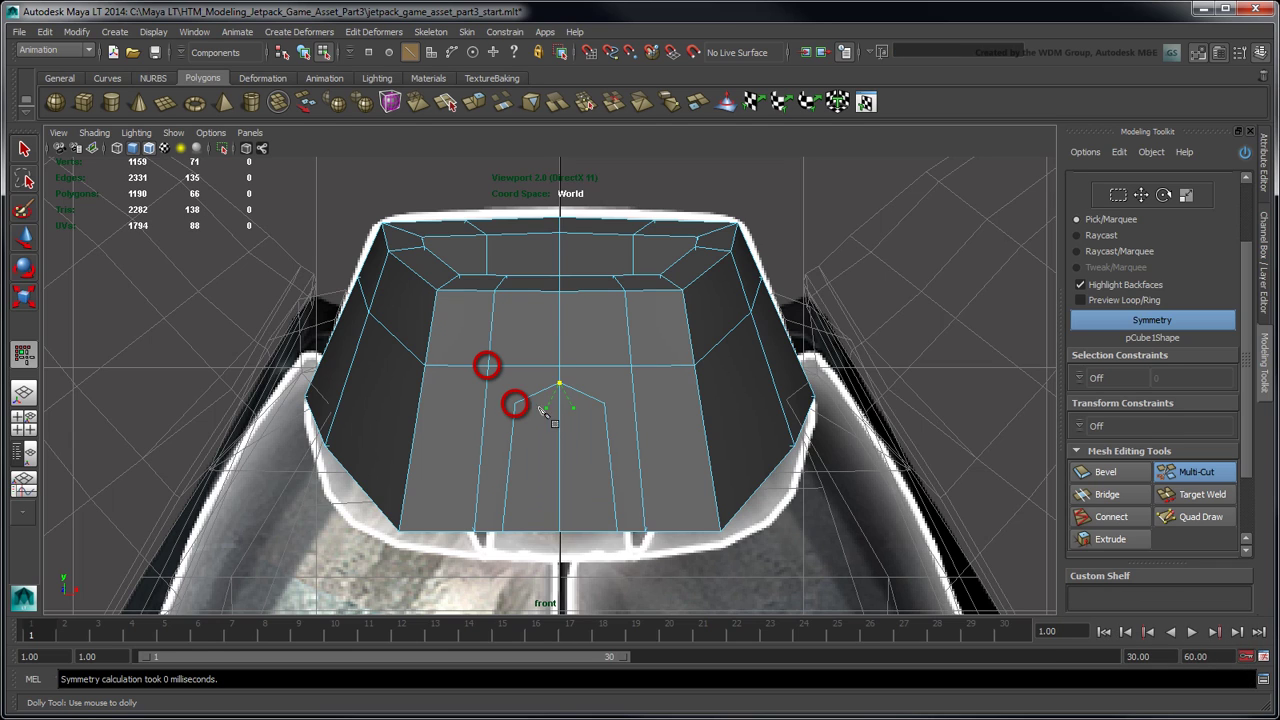
click(518, 408)
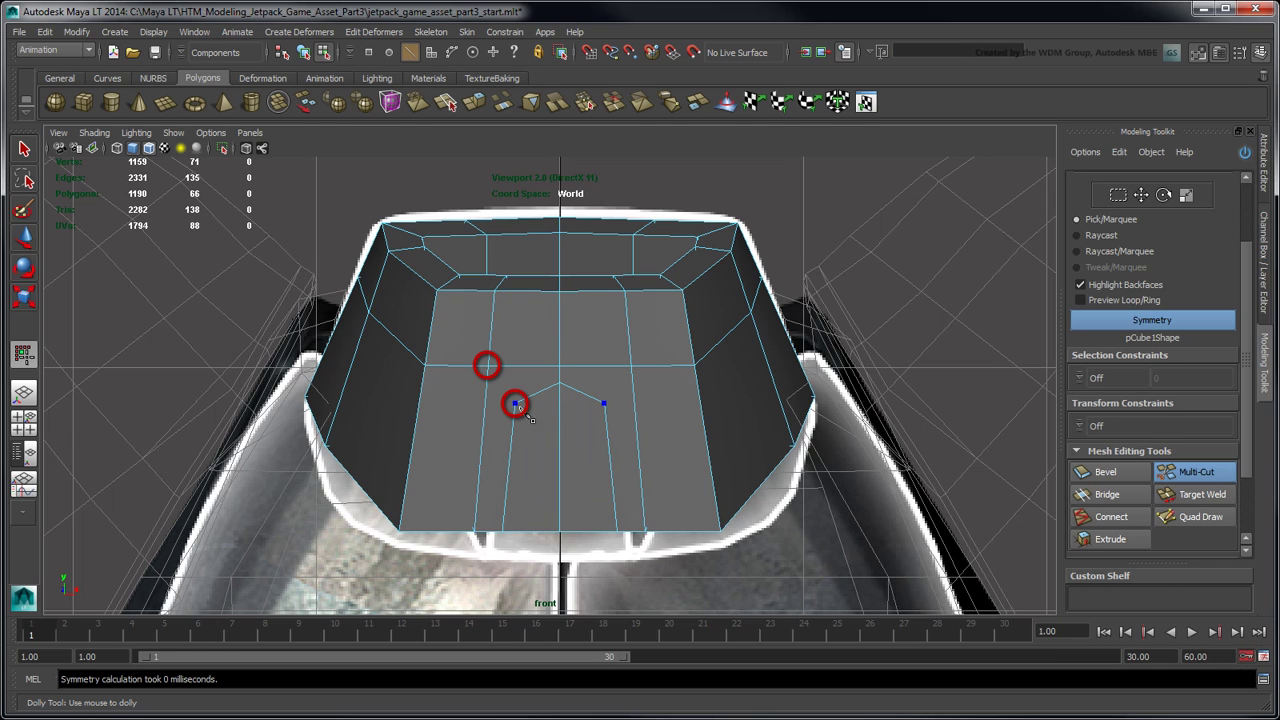
shift+click(487, 367)
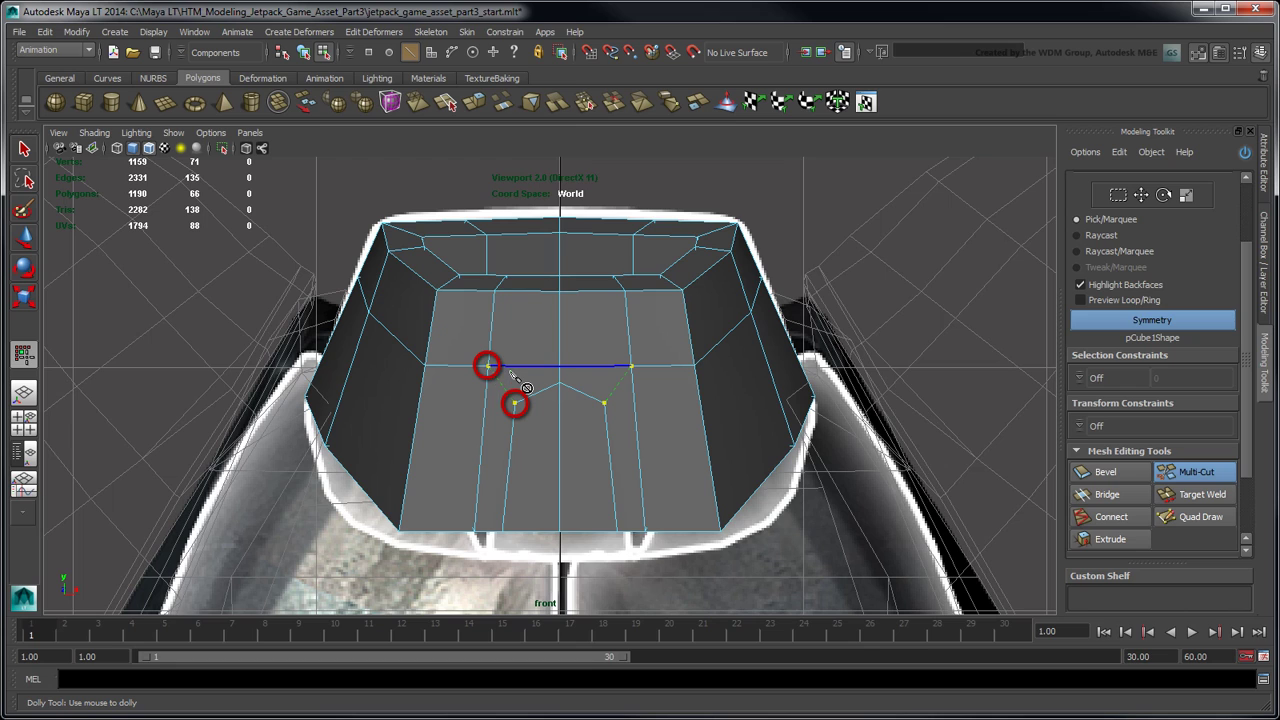
key(Return)
Extrude the two arch-shaped front faces outward with reset settings and a Local Z of 0.30.
drag(1244, 306, 1242, 214)
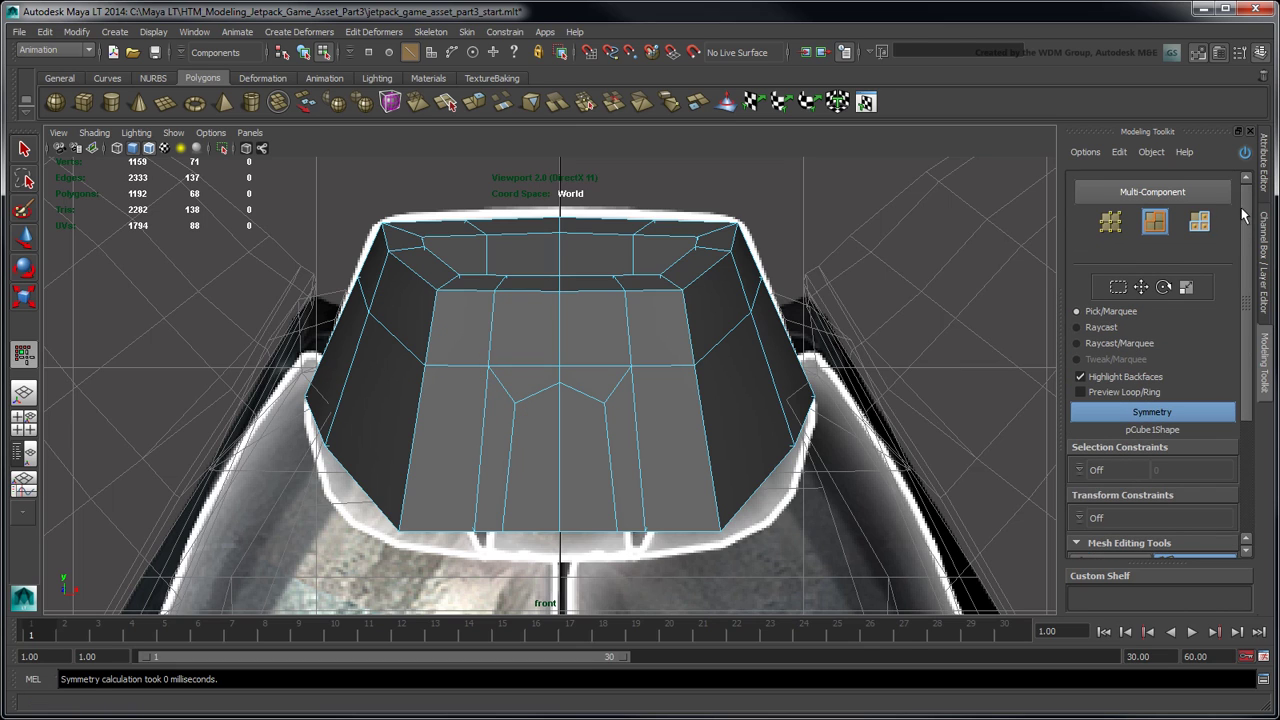
click(1197, 222)
scroll(1190, 380, down, 3)
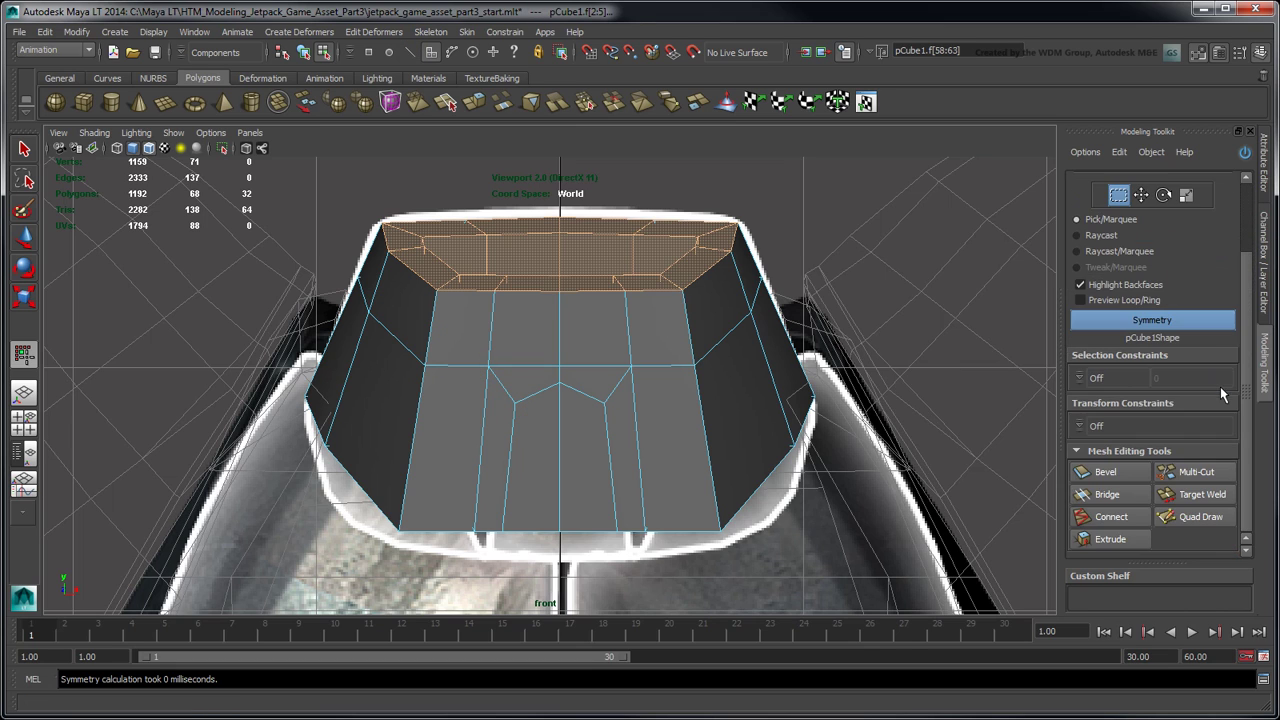
click(528, 466)
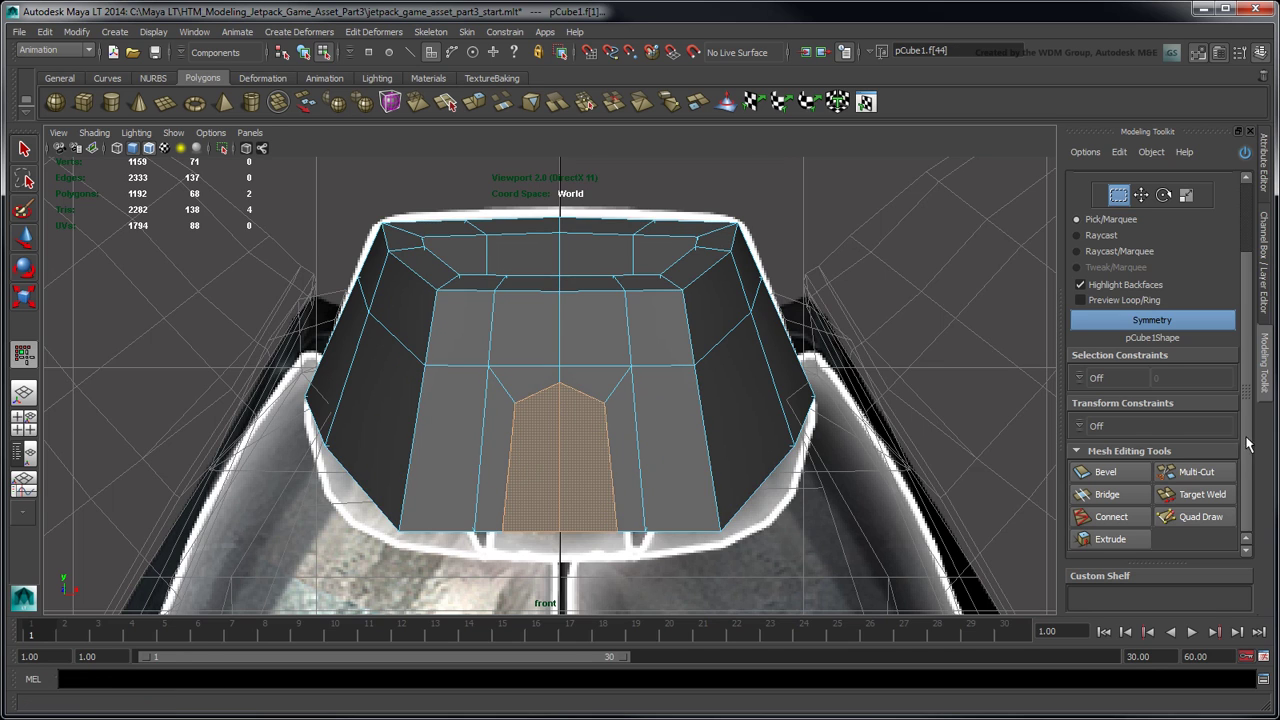
key(space)
click(1110, 539)
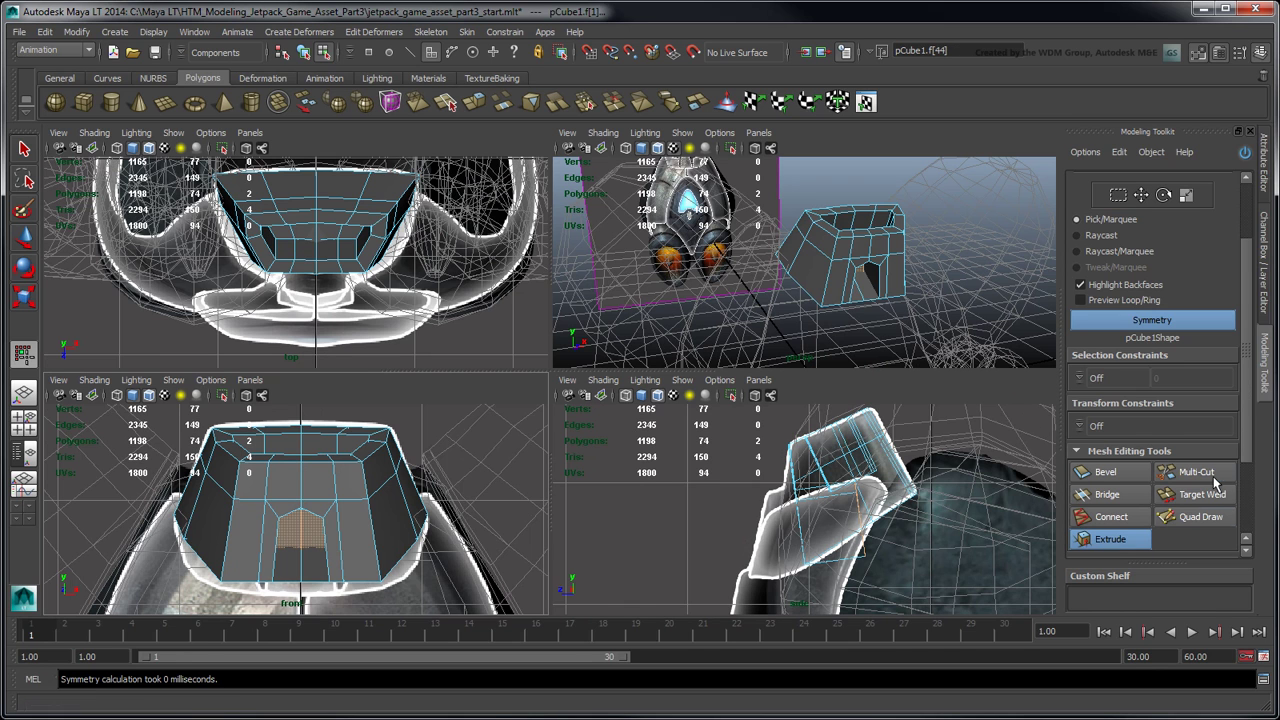
scroll(1245, 505, down, 1)
click(1150, 543)
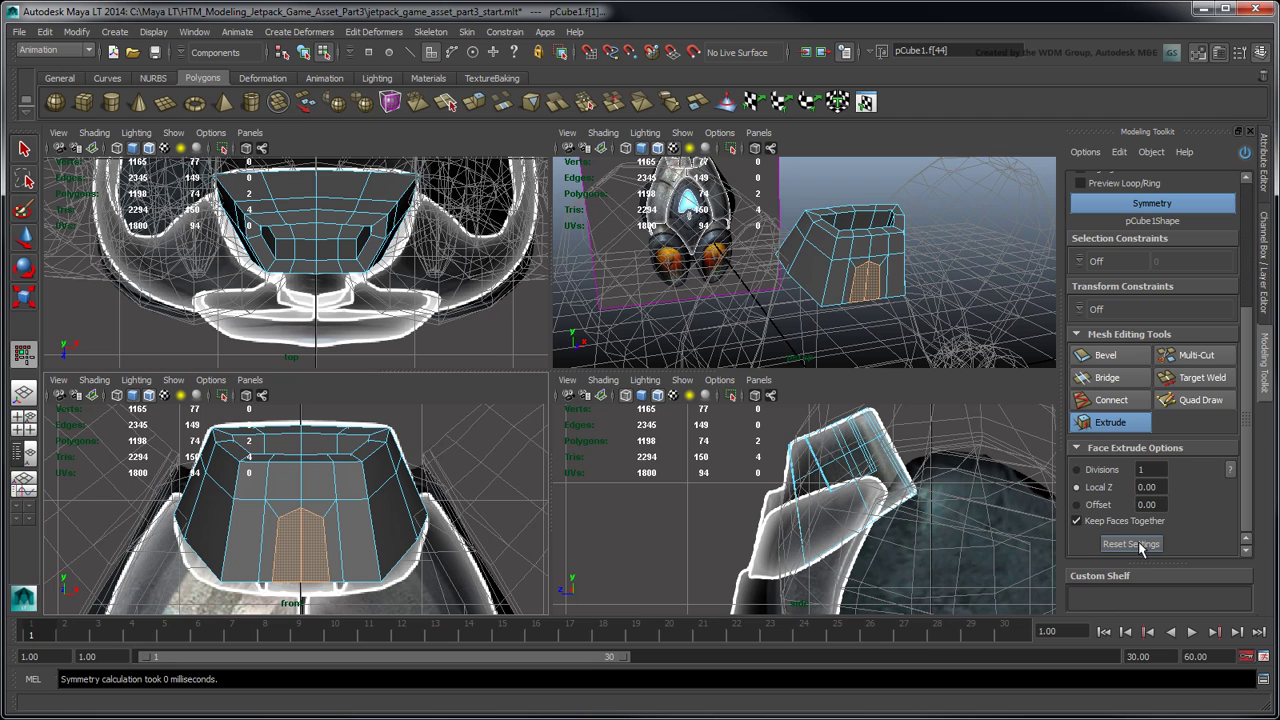
click(1148, 487)
key(Return)
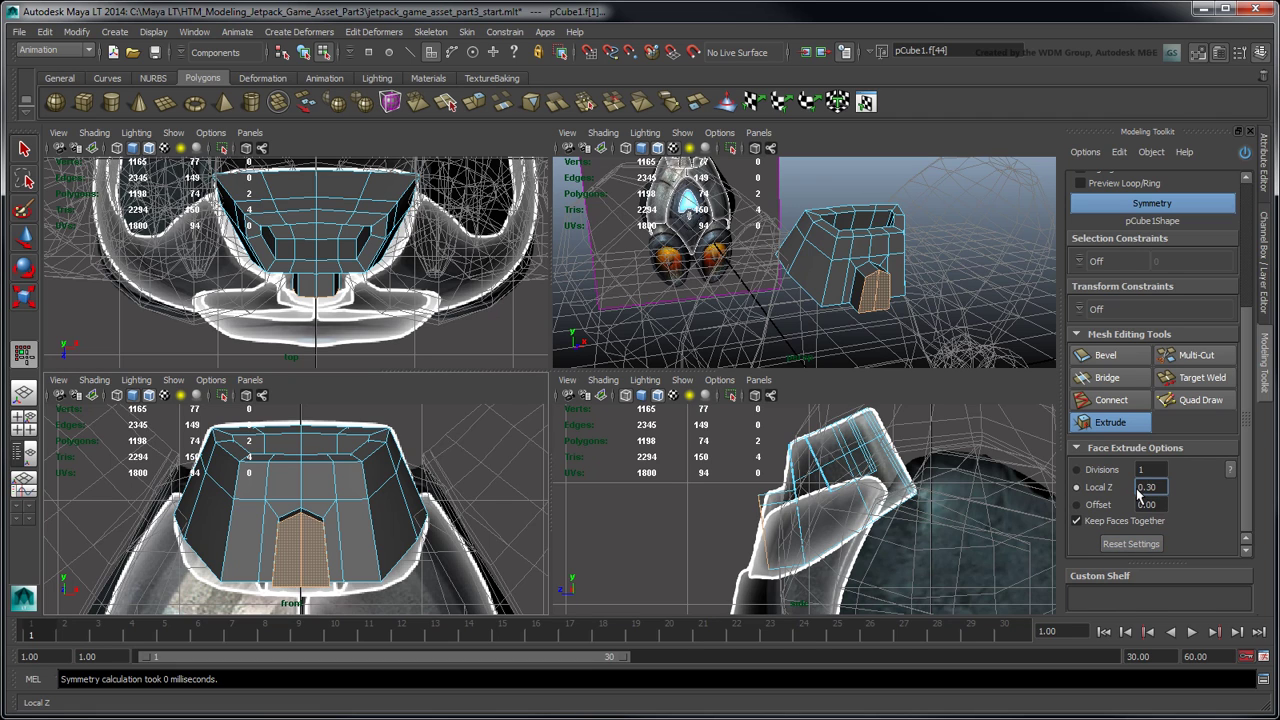
Finish the arch extrusion and save the scene.
click(1040, 480)
key(space)
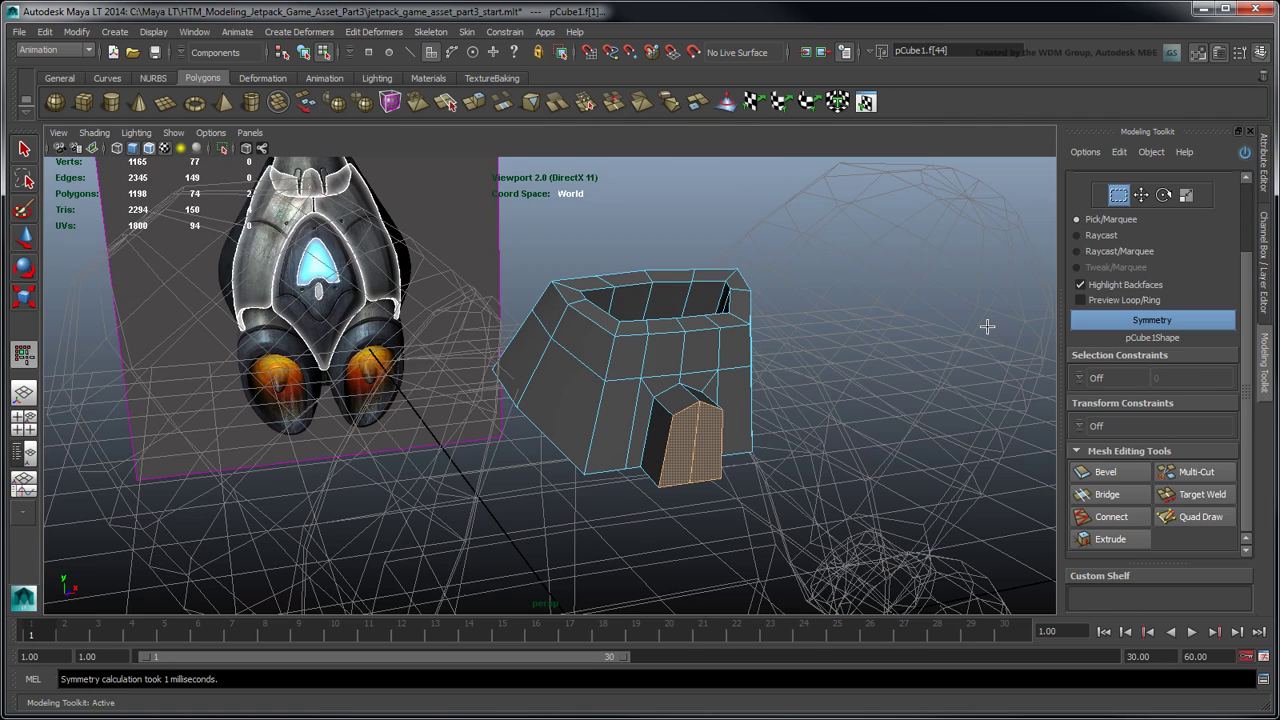
key(ctrl+s)
Move the arch extrusion's upper, lower and neighbouring collar vertices in the side view to follow the reference outline.
click(1111, 223)
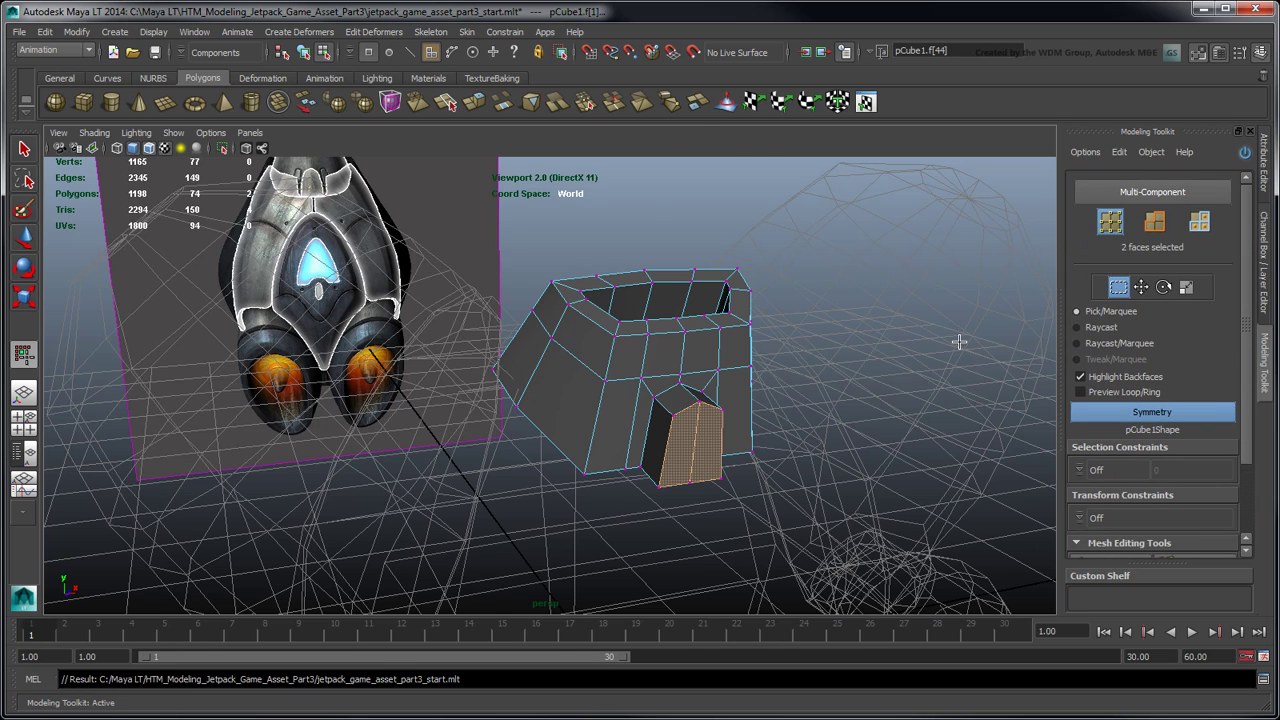
key(space)
alt+right_drag(750, 466, 834, 466)
alt+middle_drag(834, 466, 759, 467)
drag(758, 468, 744, 474)
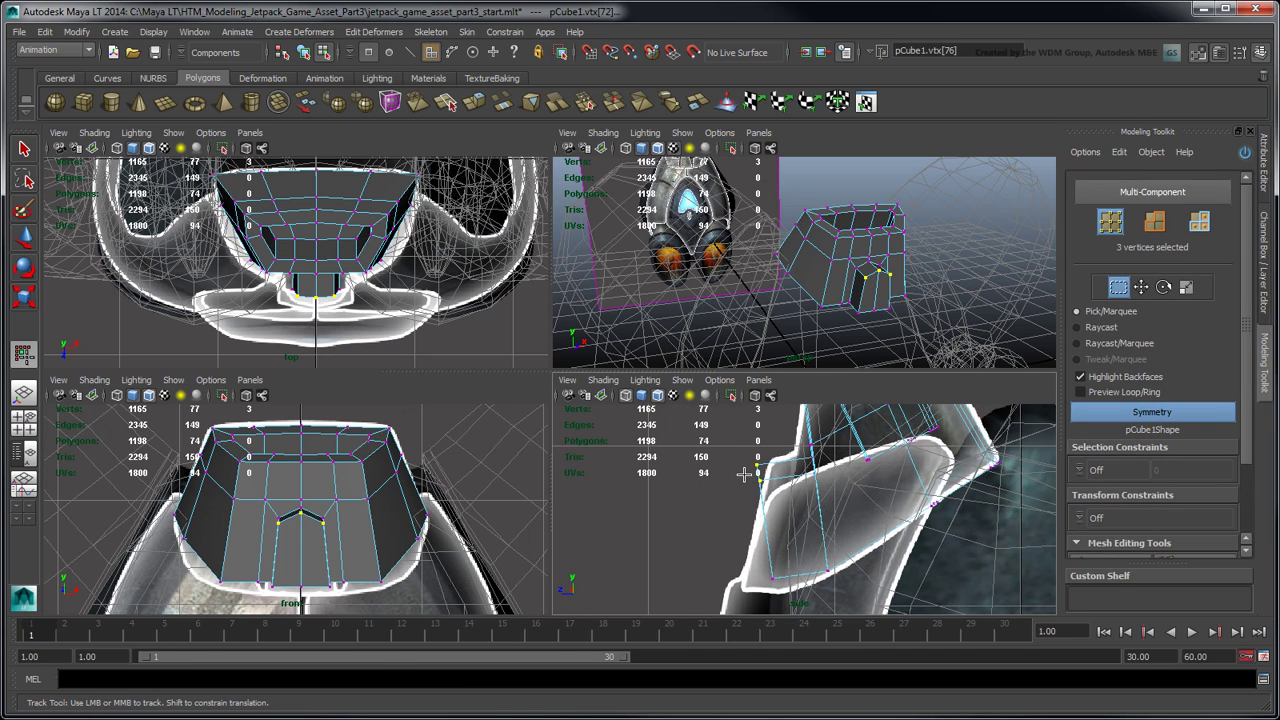
click(1141, 287)
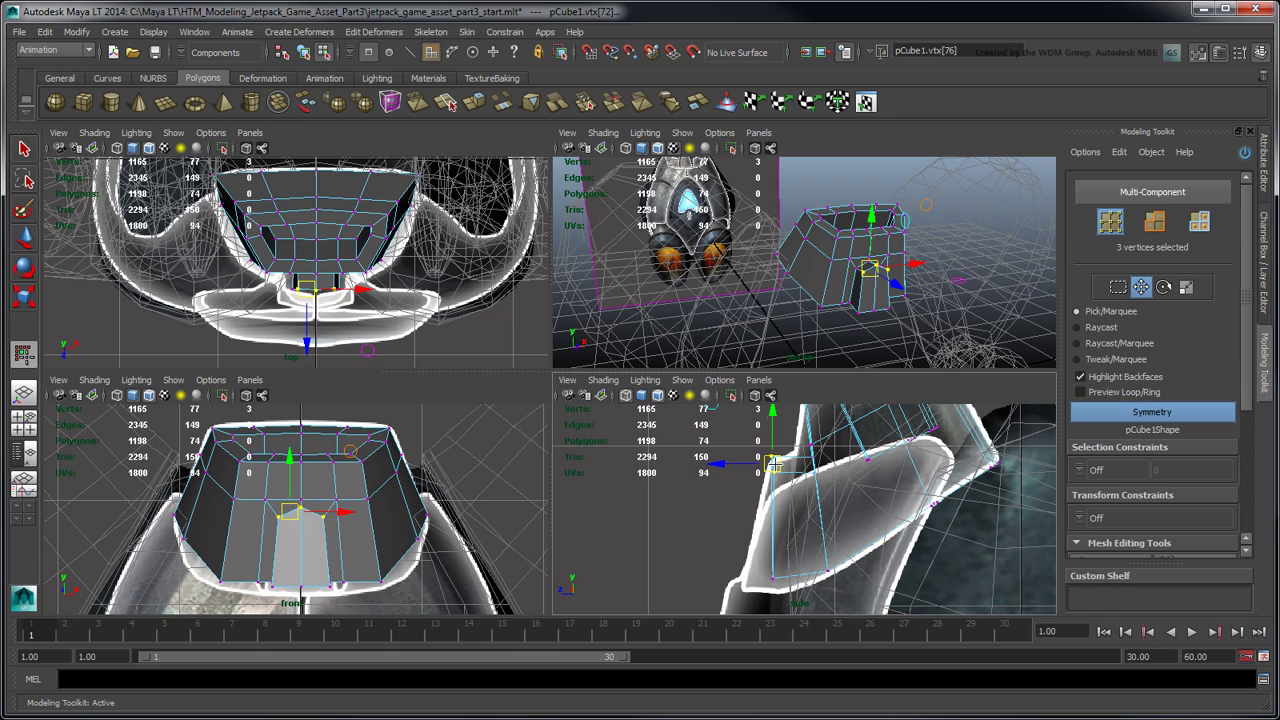
drag(745, 547, 793, 586)
drag(800, 432, 832, 484)
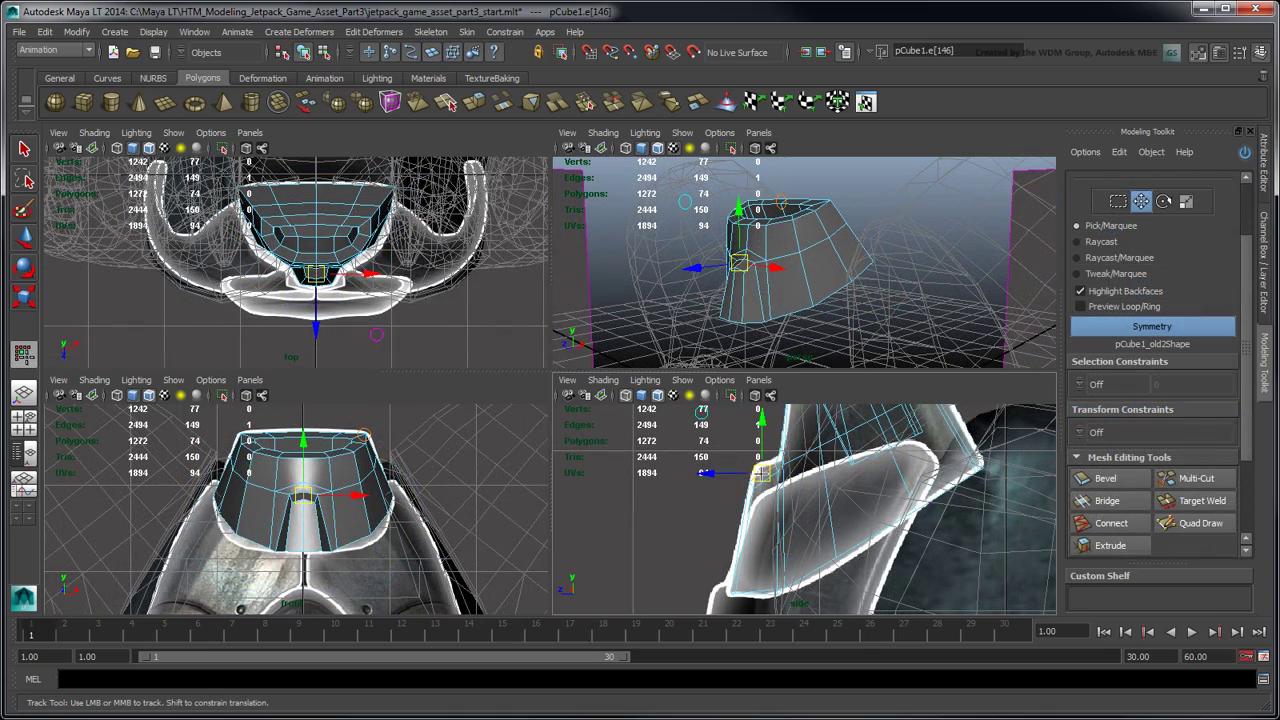
Slide the collar's horizontal edge loop upward using the Edge Slide transform constraint, and switch the constraint off again.
double_click(812, 249)
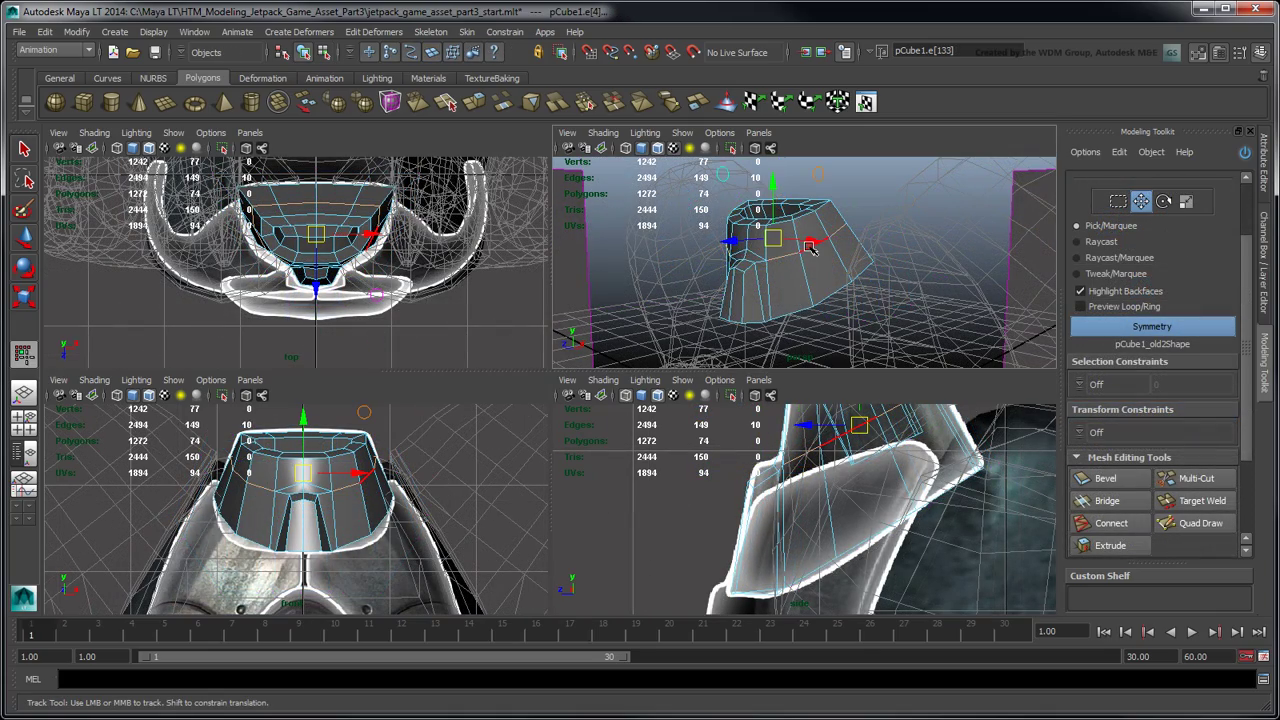
alt+drag(760, 282, 905, 290)
click(1096, 432)
click(1092, 445)
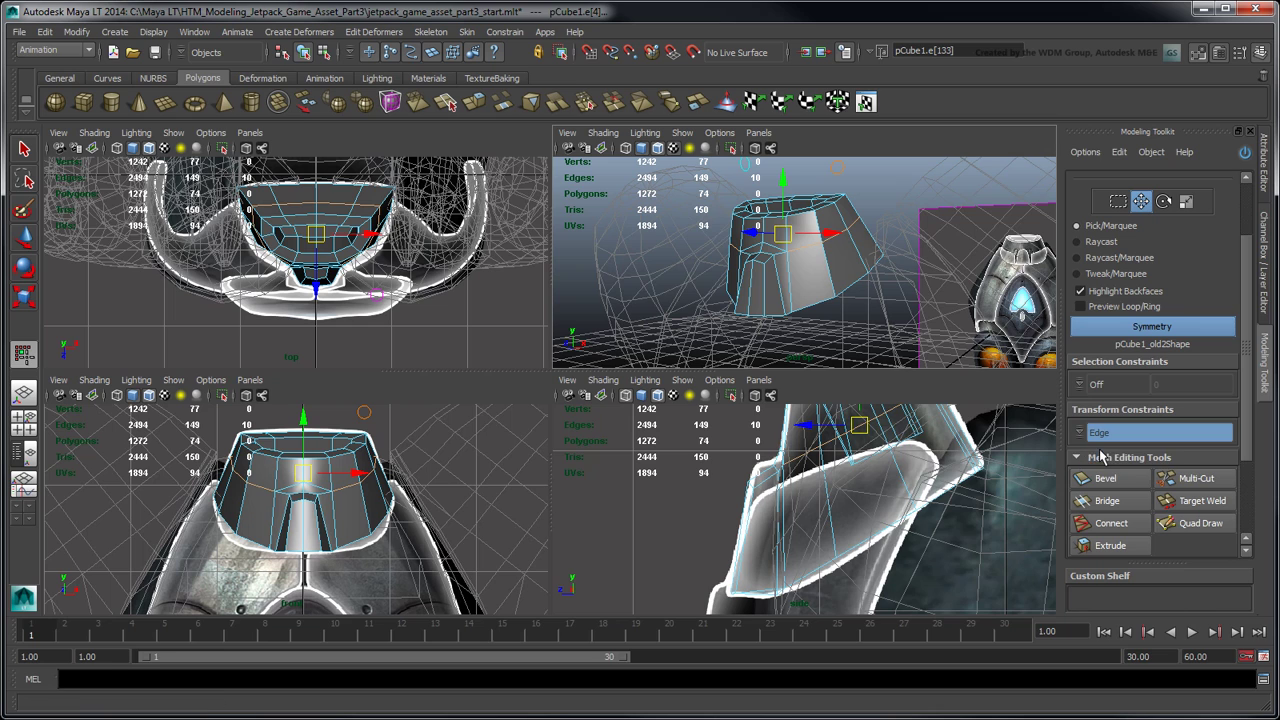
alt+middle_drag(903, 485, 893, 560)
drag(850, 502, 847, 485)
click(1086, 432)
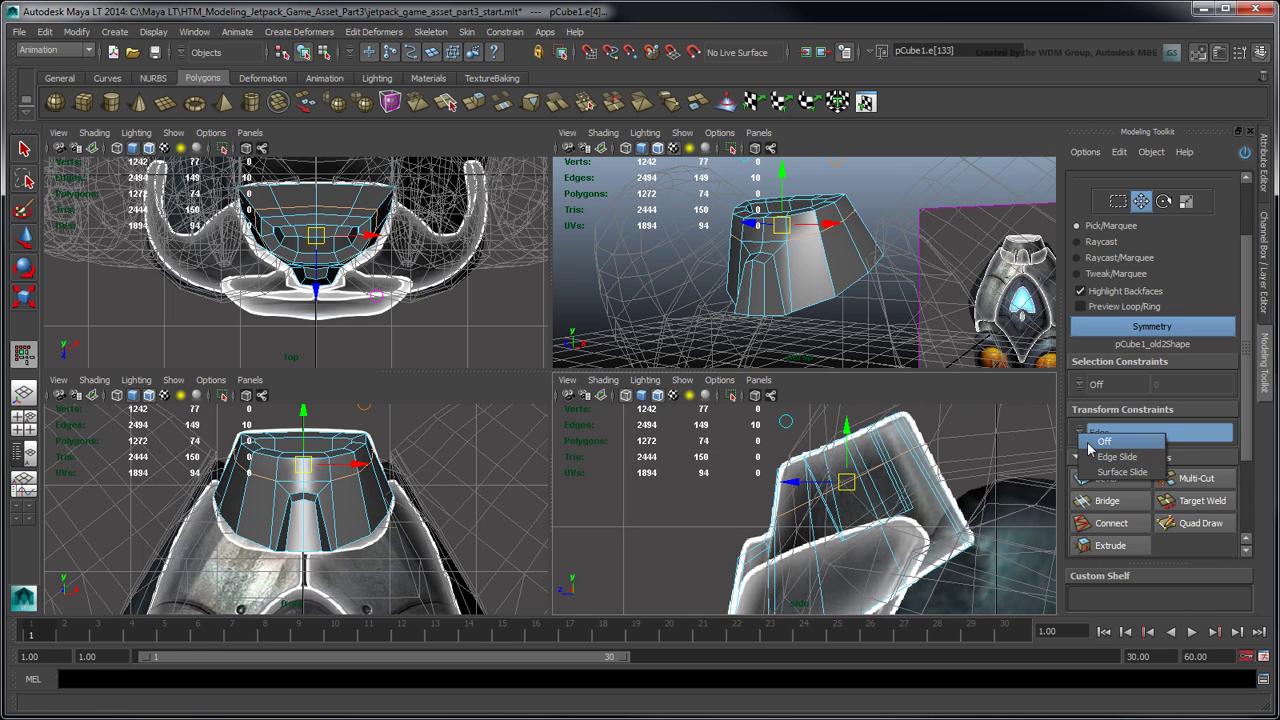
click(1100, 432)
click(903, 192)
Use Multi-Cut to insert another horizontal edge loop around the collar, between the existing loop and the bottom edge.
key(space)
alt+drag(903, 194, 674, 259)
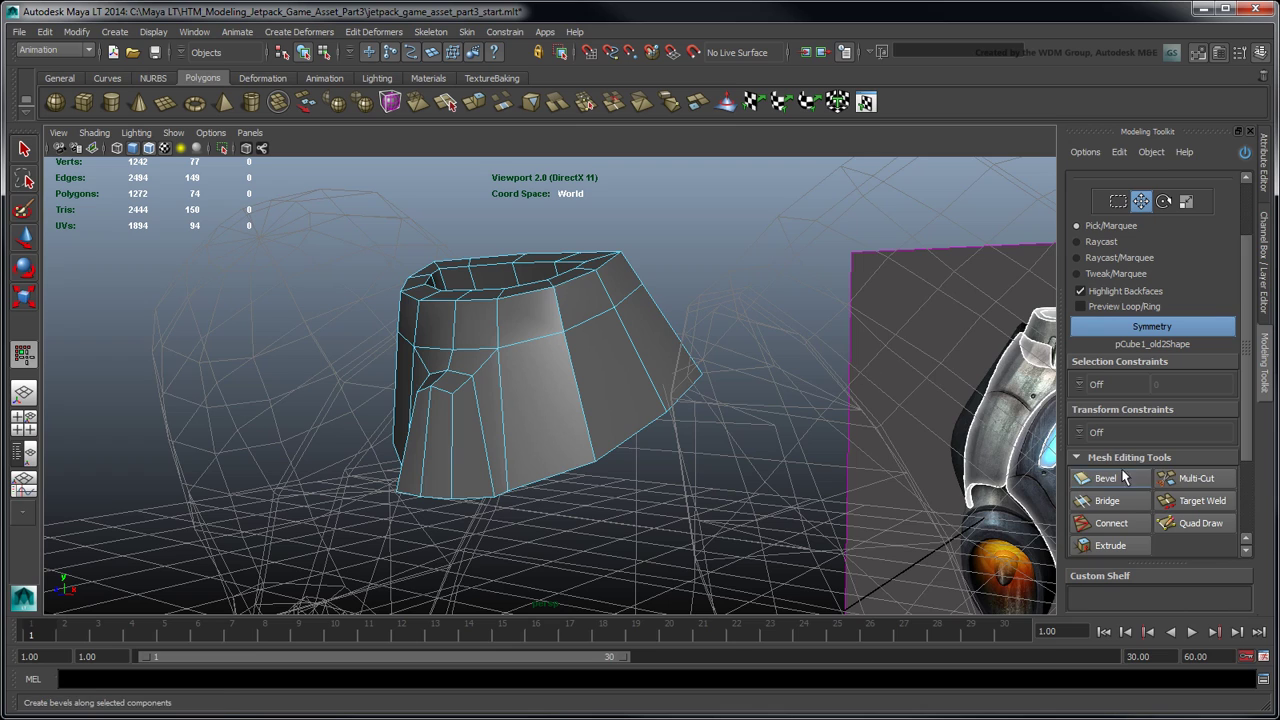
click(1174, 480)
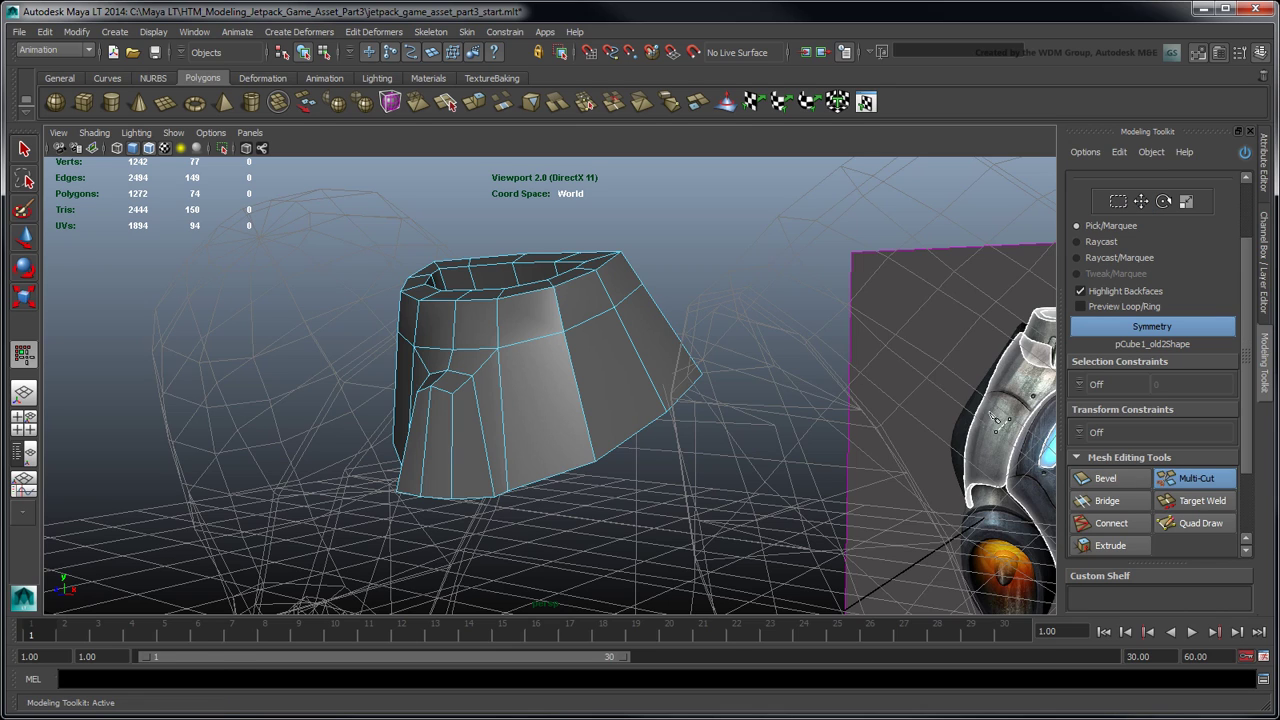
click(673, 326)
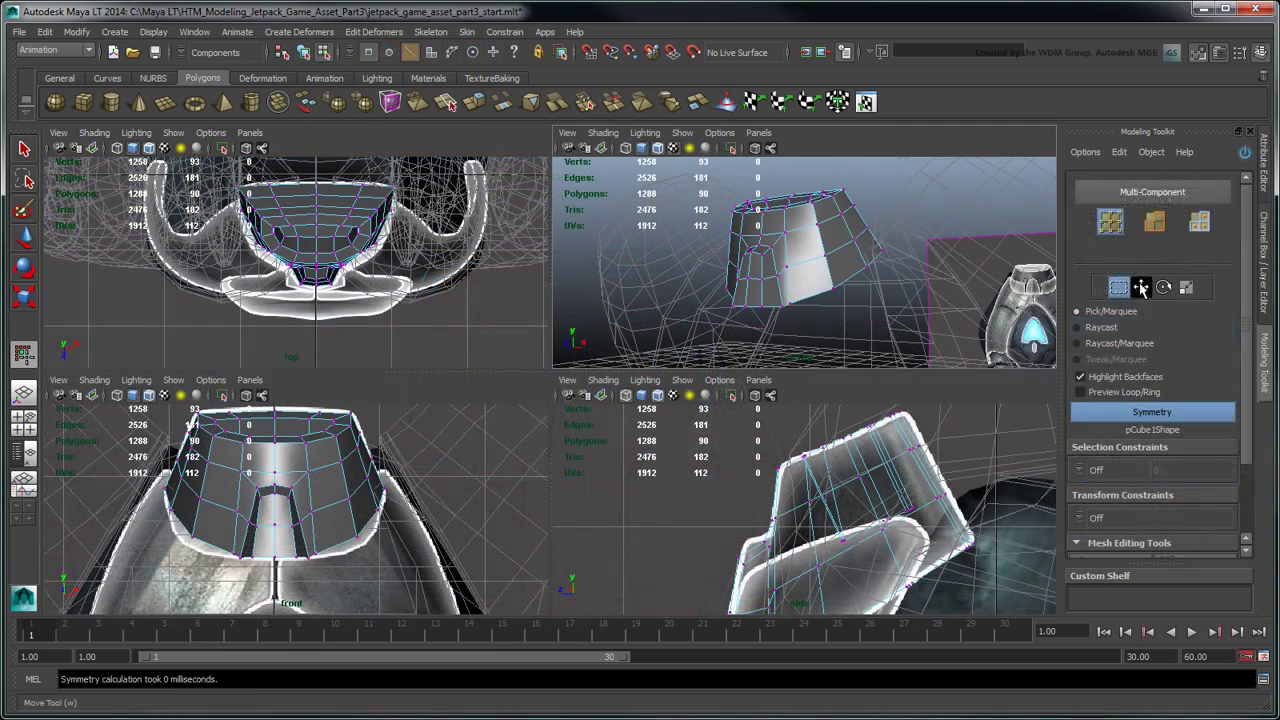
Move the collar's mirrored front and side vertices in the front view to round out its contour.
click(1141, 287)
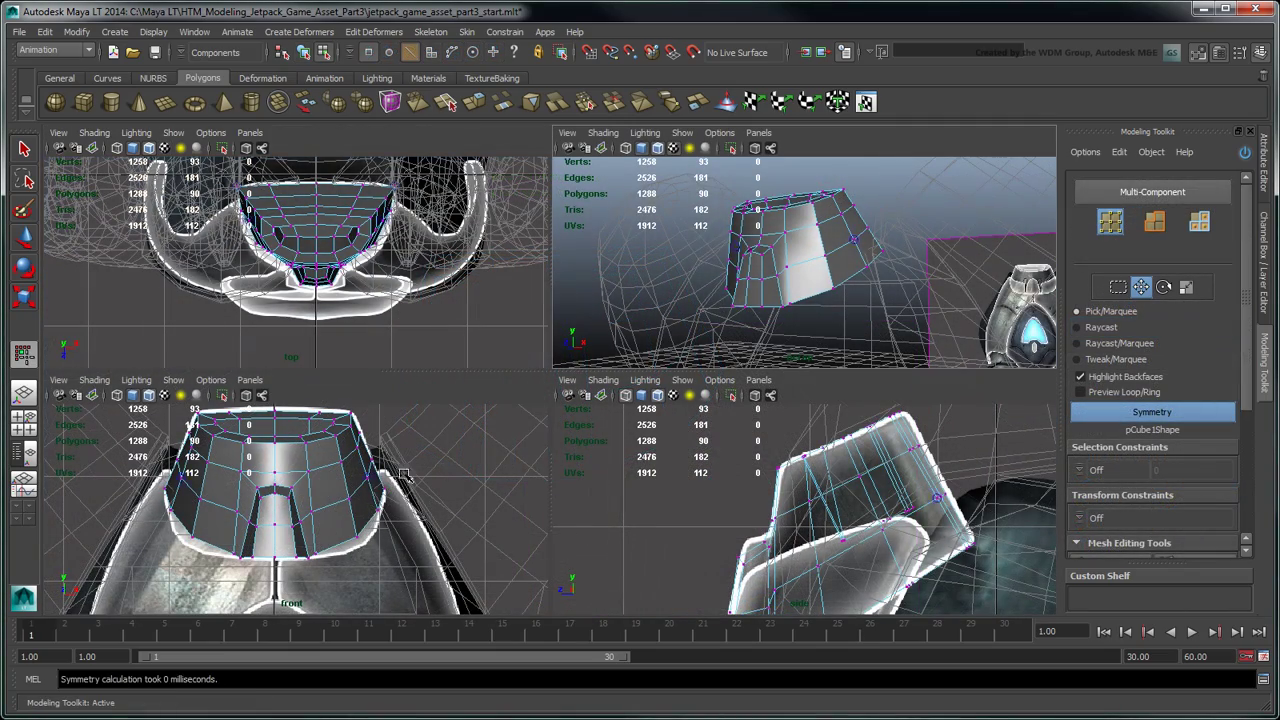
click(349, 498)
drag(392, 499, 384, 461)
click(341, 461)
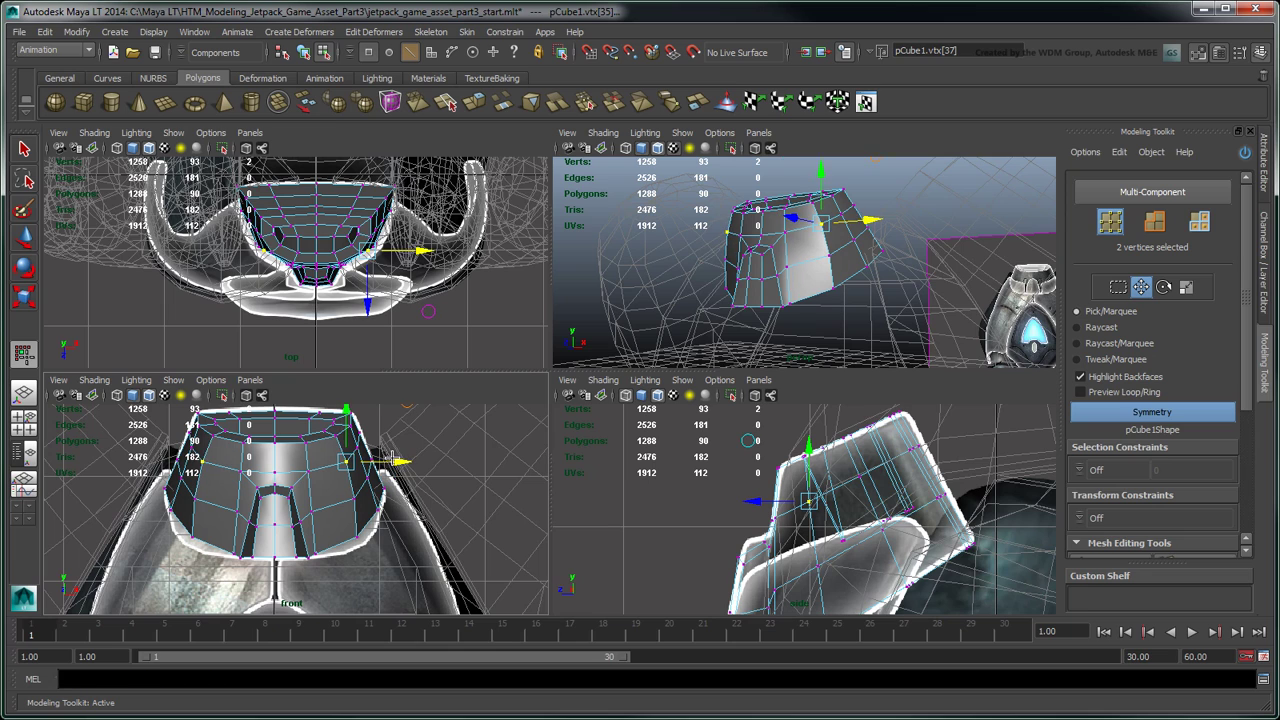
click(358, 537)
drag(358, 537, 363, 532)
click(312, 513)
shift+click(316, 554)
click(310, 470)
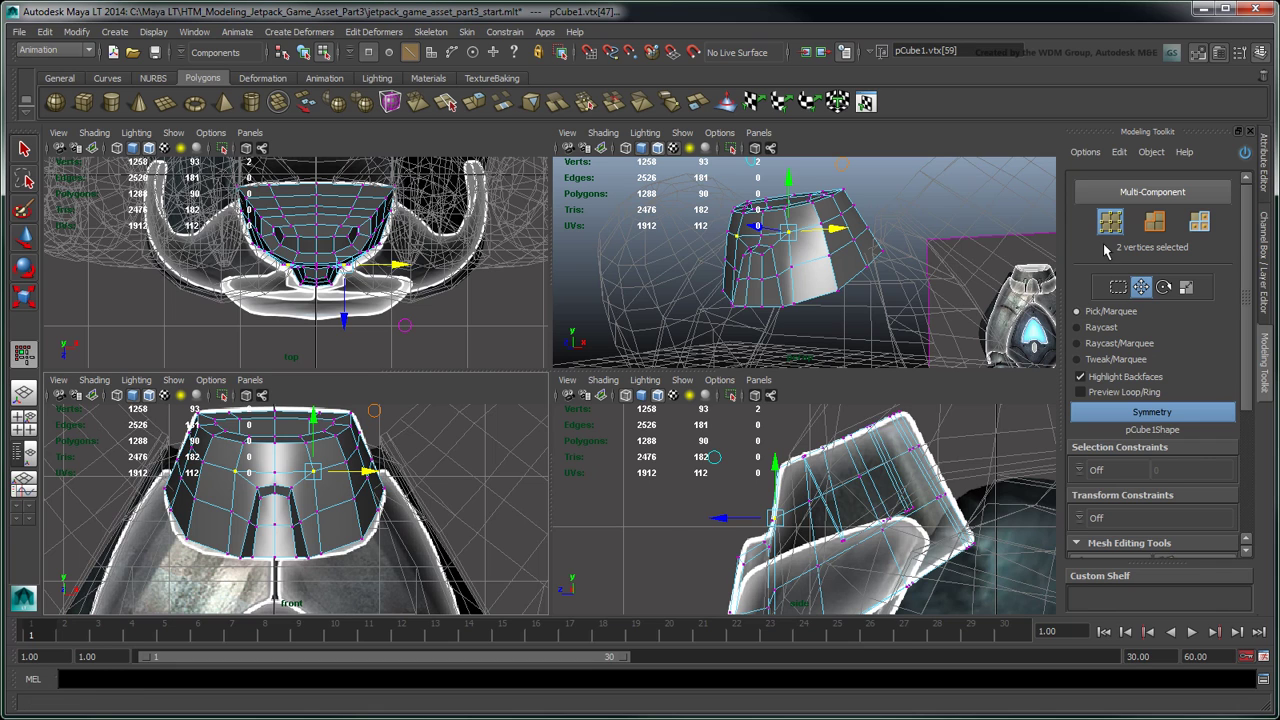
Bevel the full loop of outer edges around the collar's underside with 1 segment and an offset of 0.20.
click(1154, 221)
click(822, 297)
double_click(822, 297)
key(space)
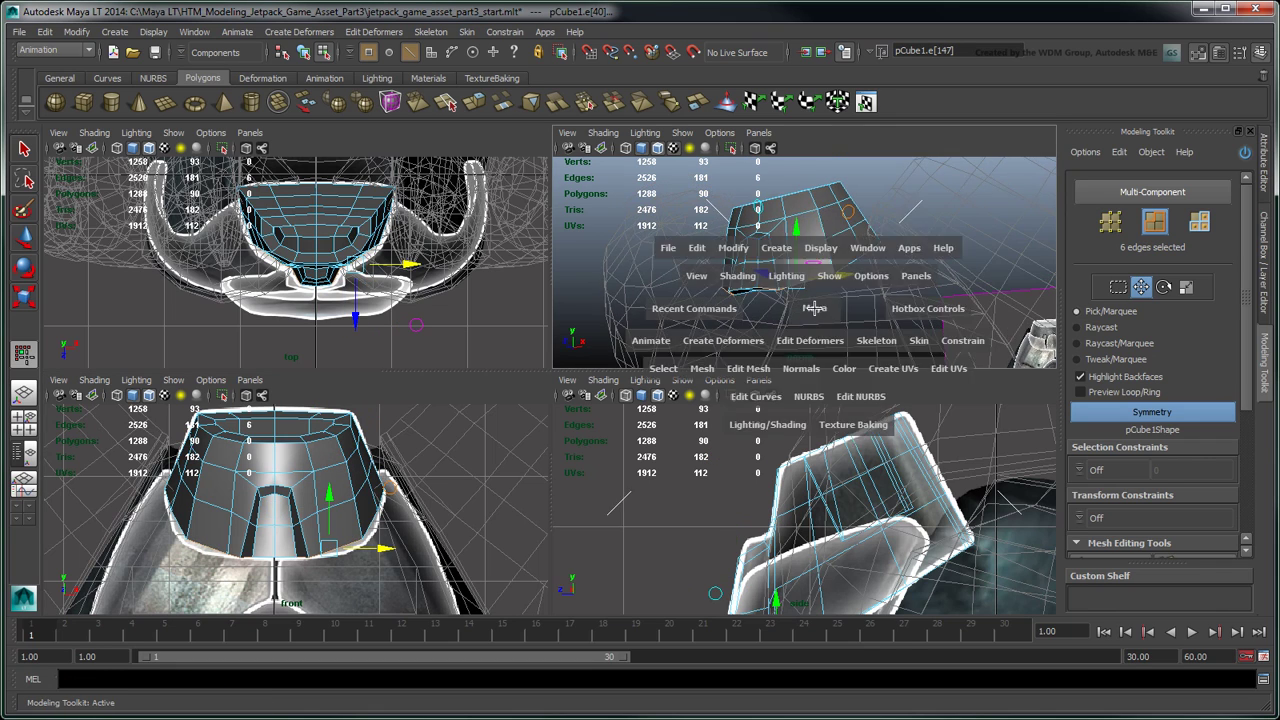
alt+drag(580, 360, 720, 348)
shift+double_click(612, 345)
shift+double_click(521, 358)
shift+click(583, 355)
alt+drag(583, 355, 824, 456)
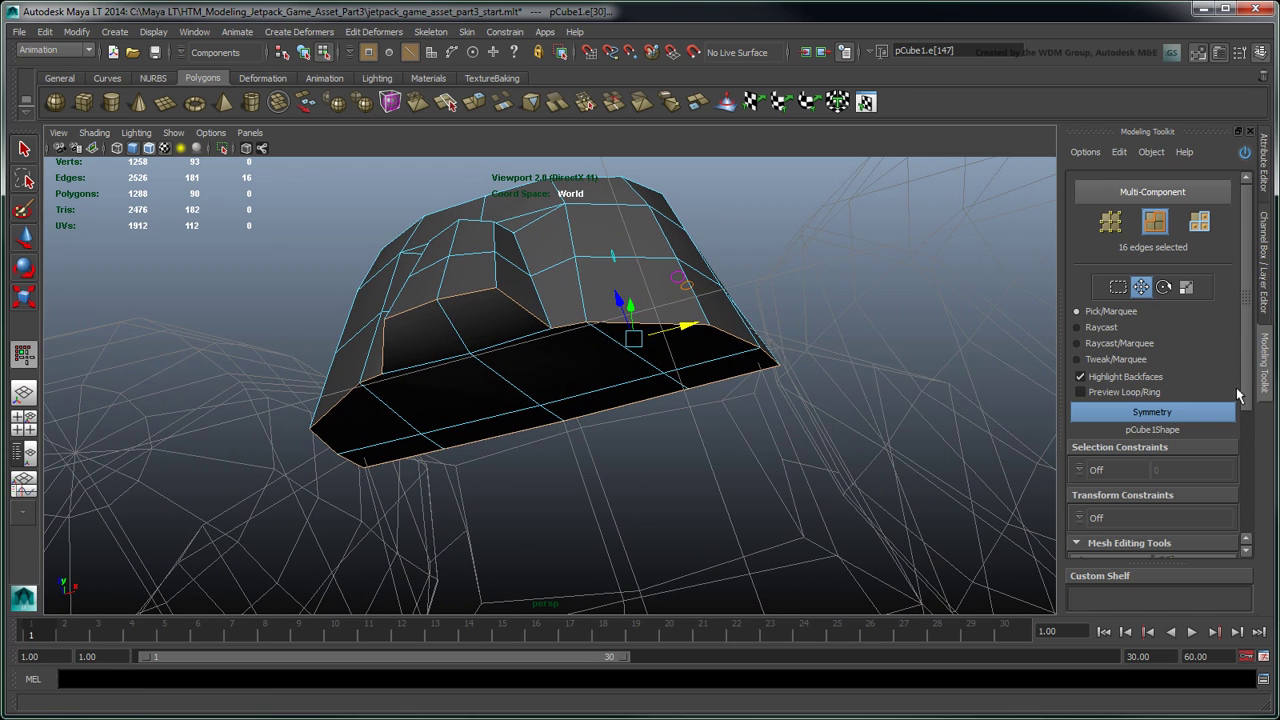
drag(1245, 398, 1249, 495)
click(1117, 397)
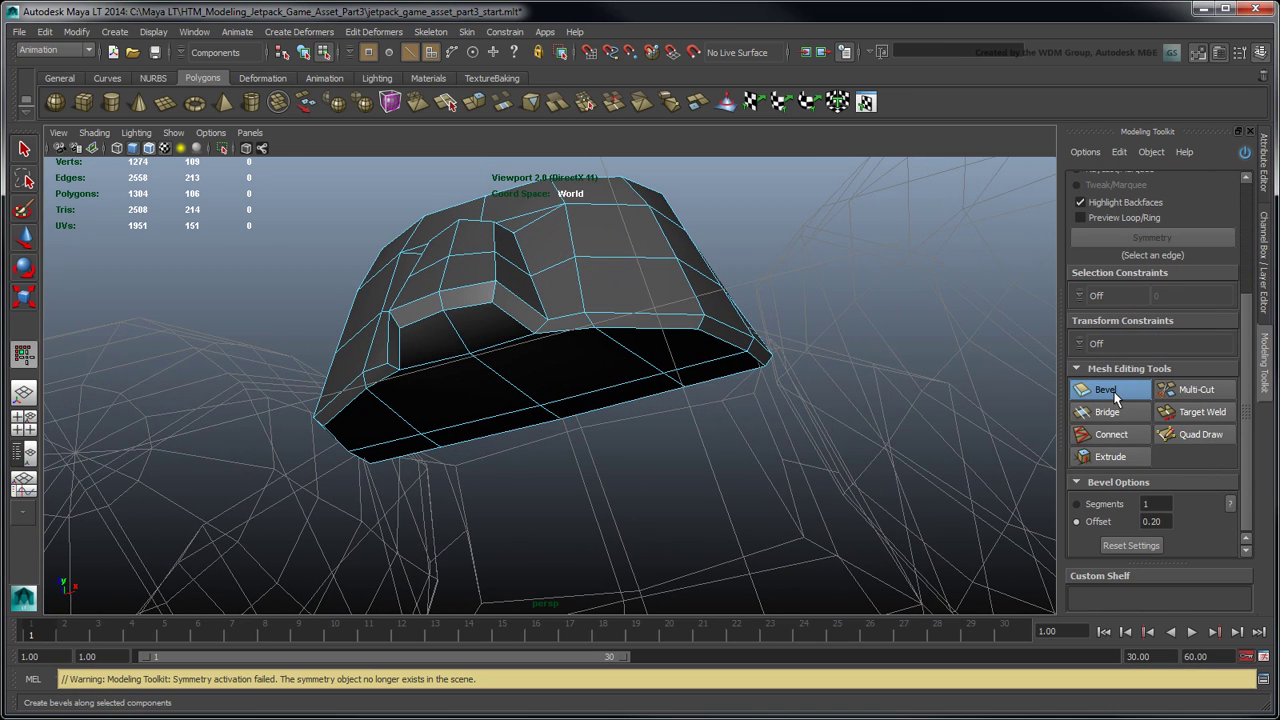
key(w)
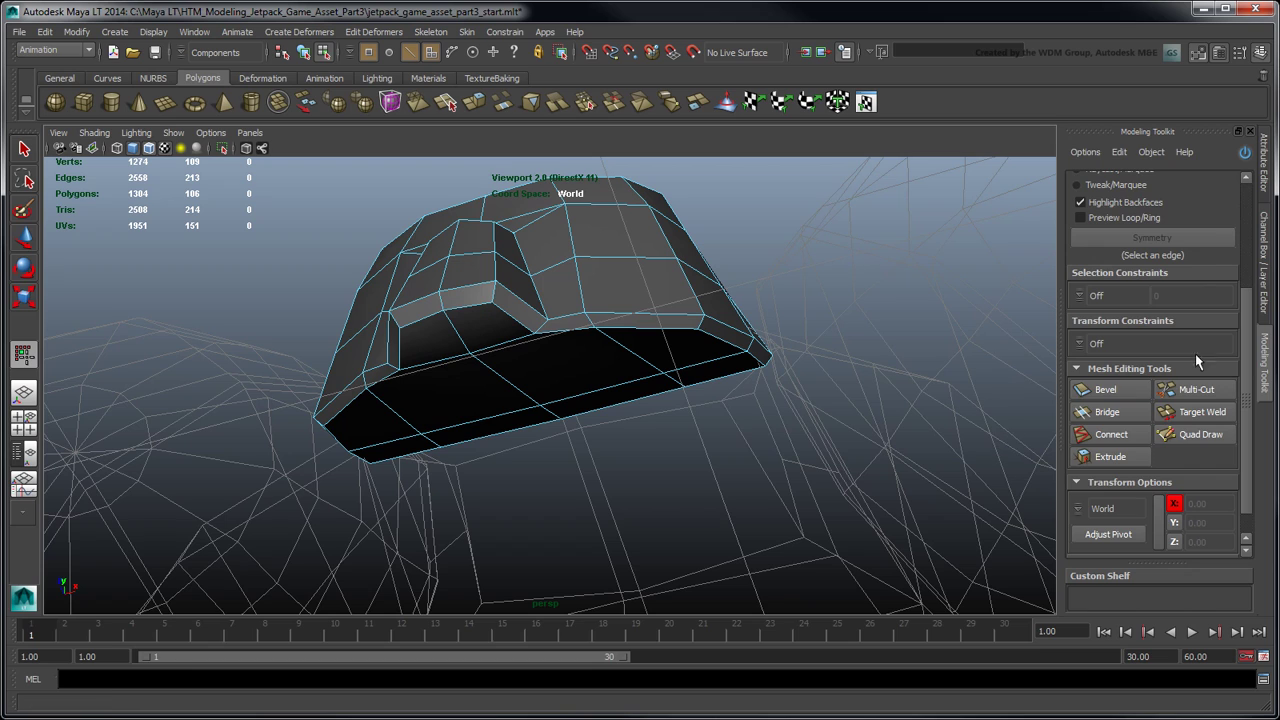
Re-enable symmetry for the collar using the centre edge on its underside.
drag(1244, 360, 1235, 318)
scroll(1236, 318, up, 3)
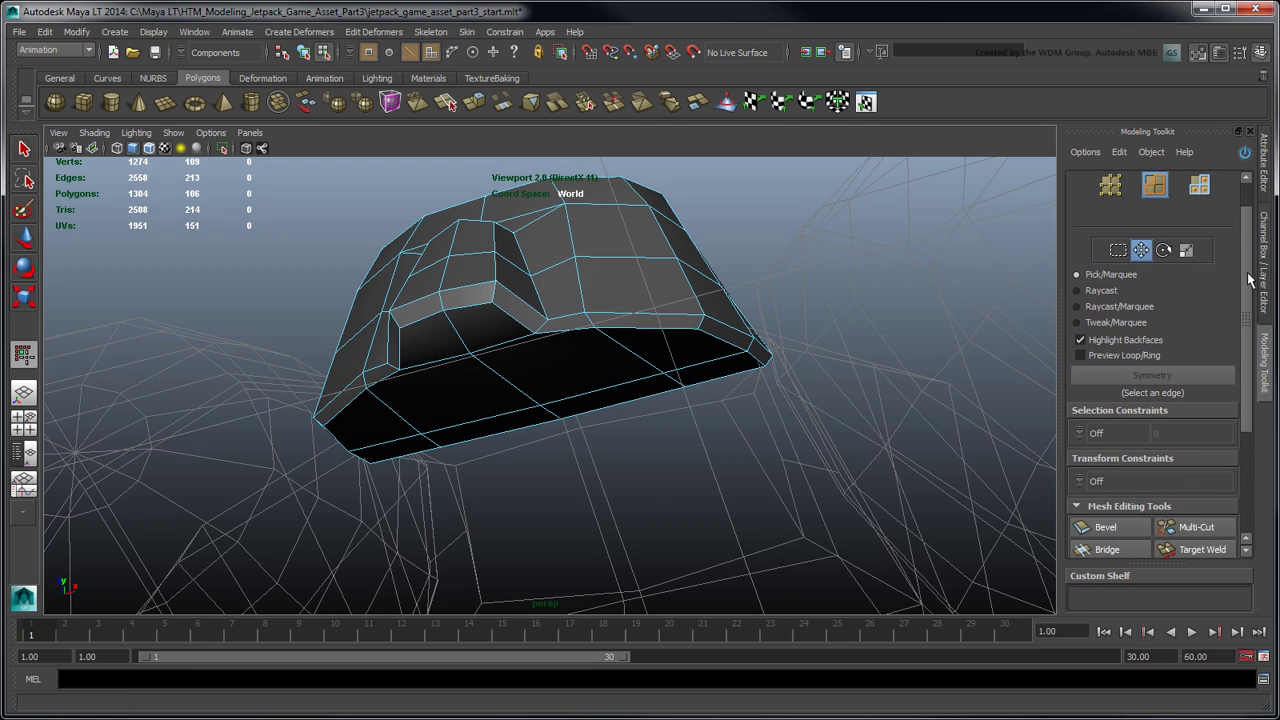
click(502, 364)
click(1152, 410)
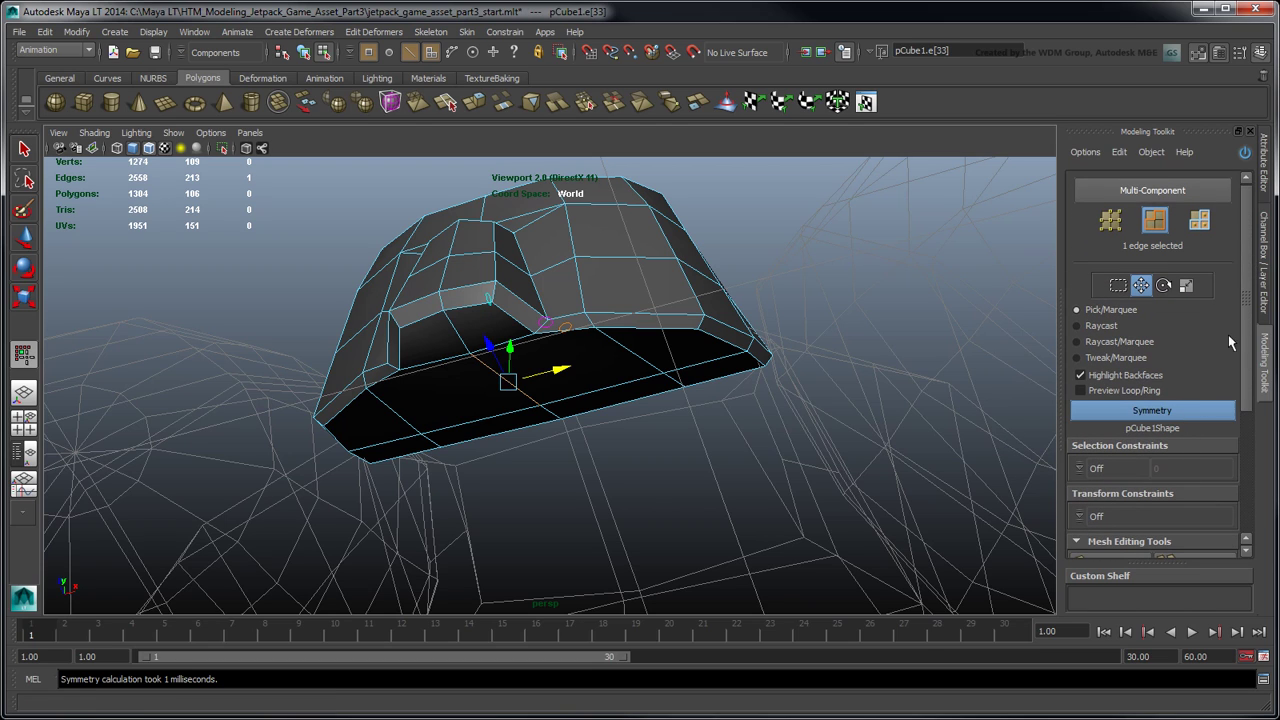
Delete all the faces closing the collar's underside and check the shape from the front.
click(1199, 220)
double_click(688, 352)
key(Delete)
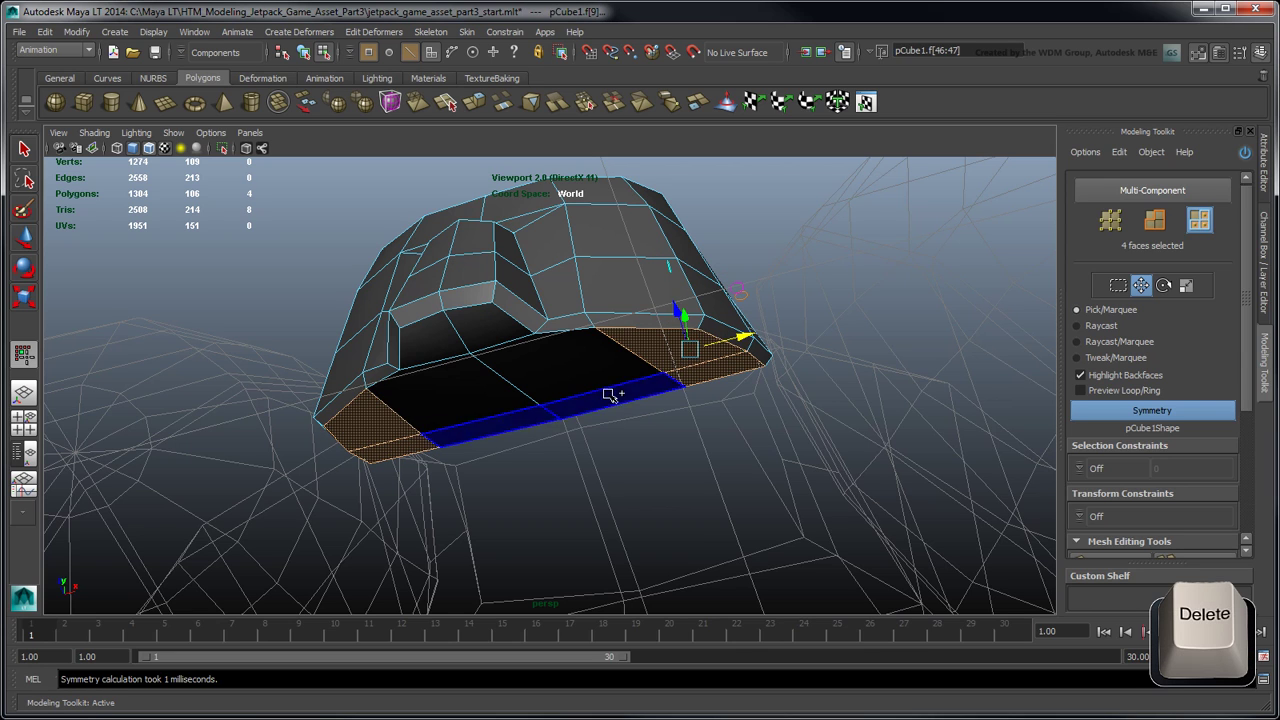
key(Delete)
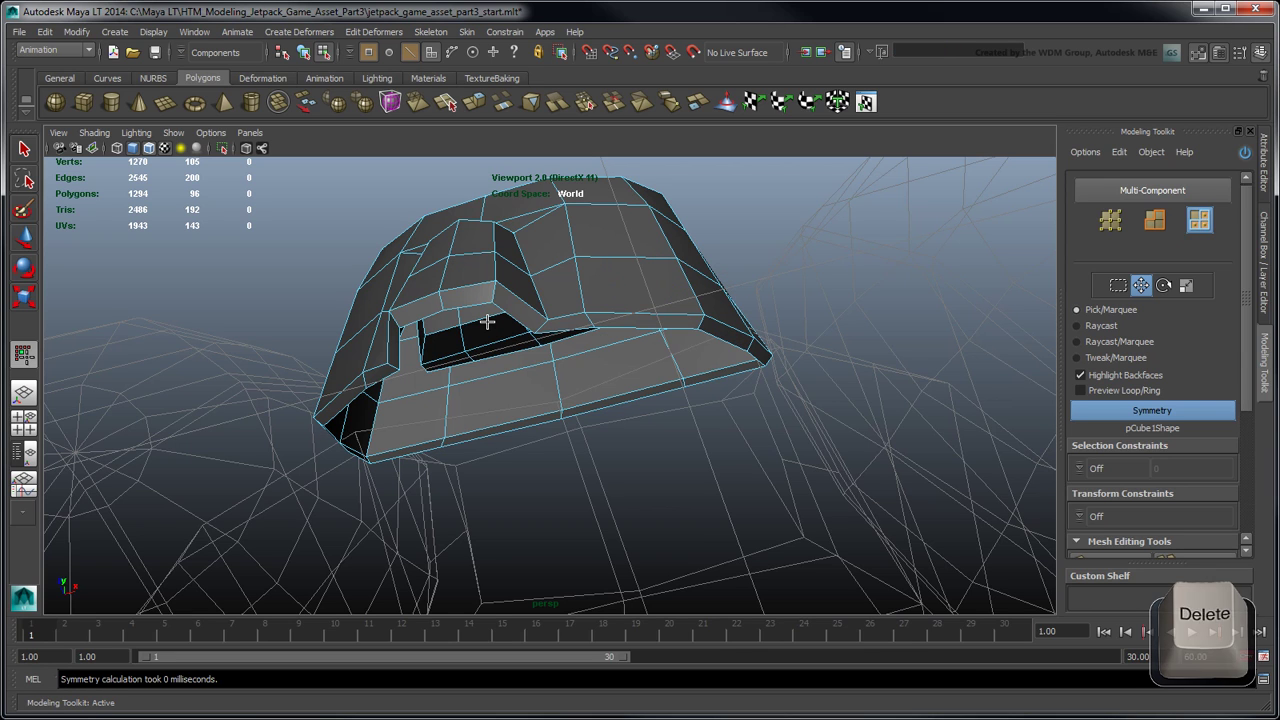
alt+drag(560, 330, 866, 344)
alt+middle_drag(866, 344, 900, 314)
alt+right_drag(900, 314, 763, 314)
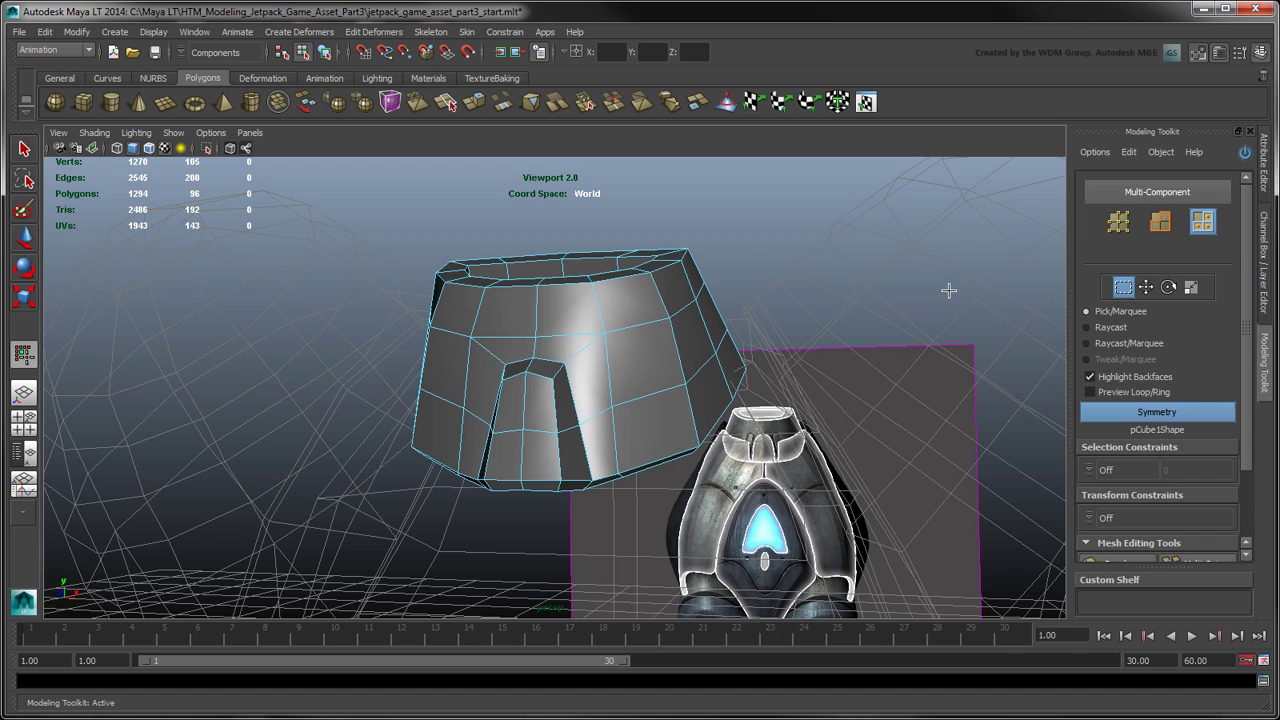
Deselect the collar and place Quad Draw points around the central panel's white outline and down its centre line in the front view.
click(1202, 221)
click(773, 235)
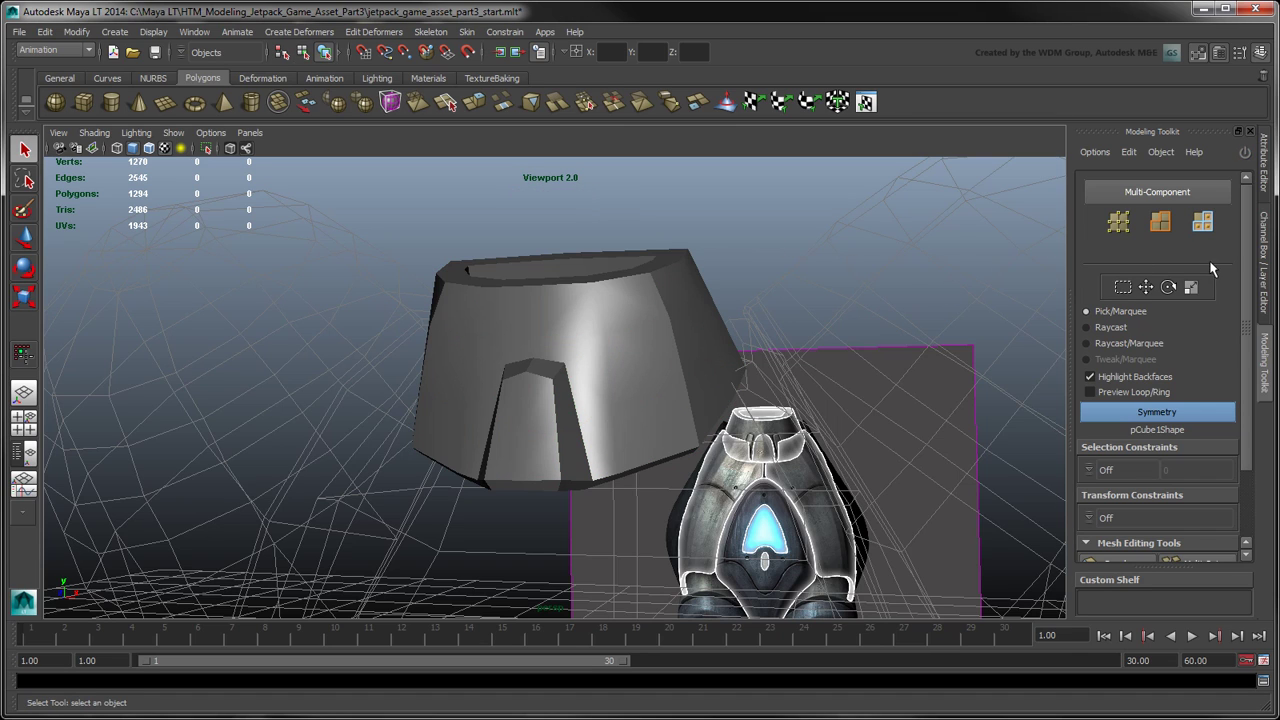
scroll(1252, 330, down, 3)
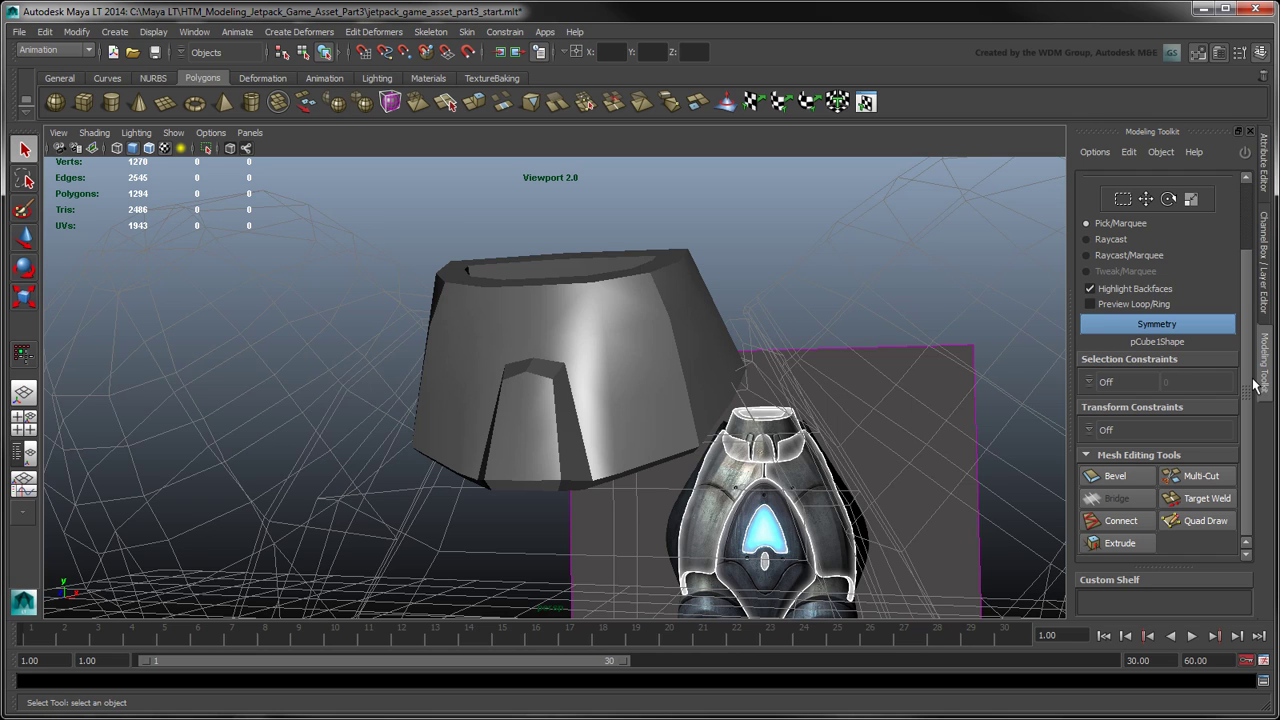
click(1200, 520)
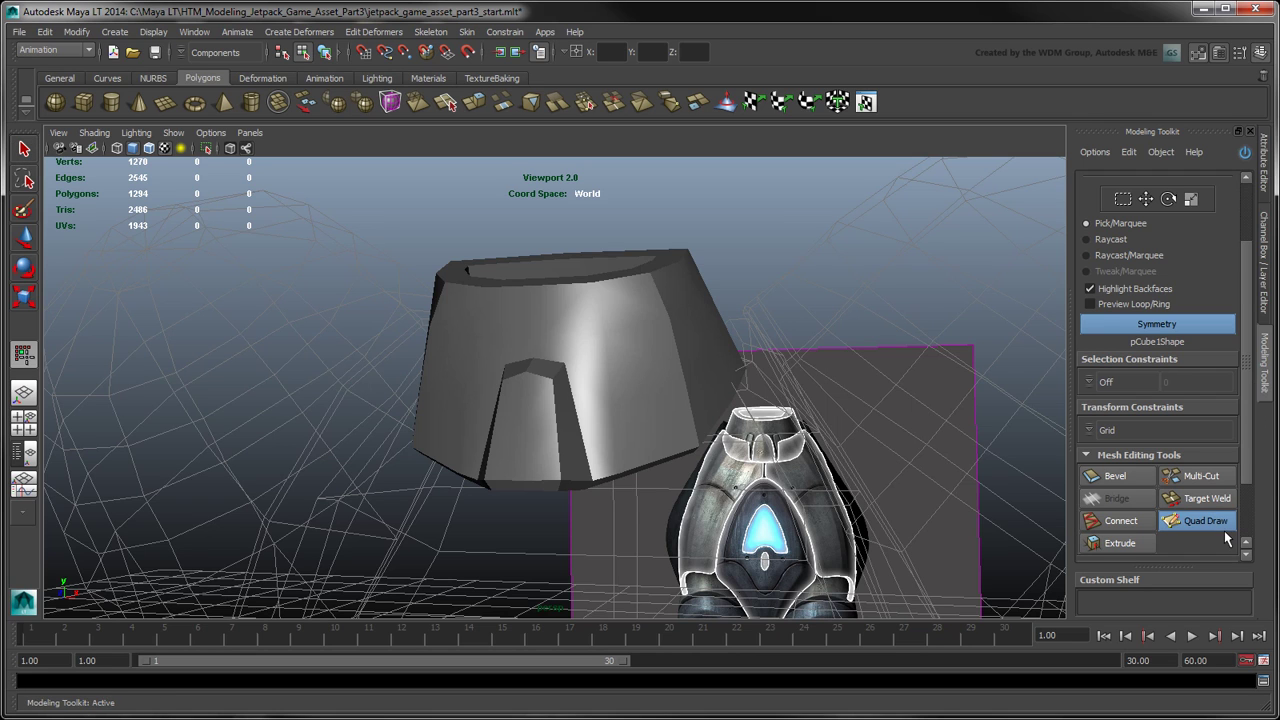
key(space)
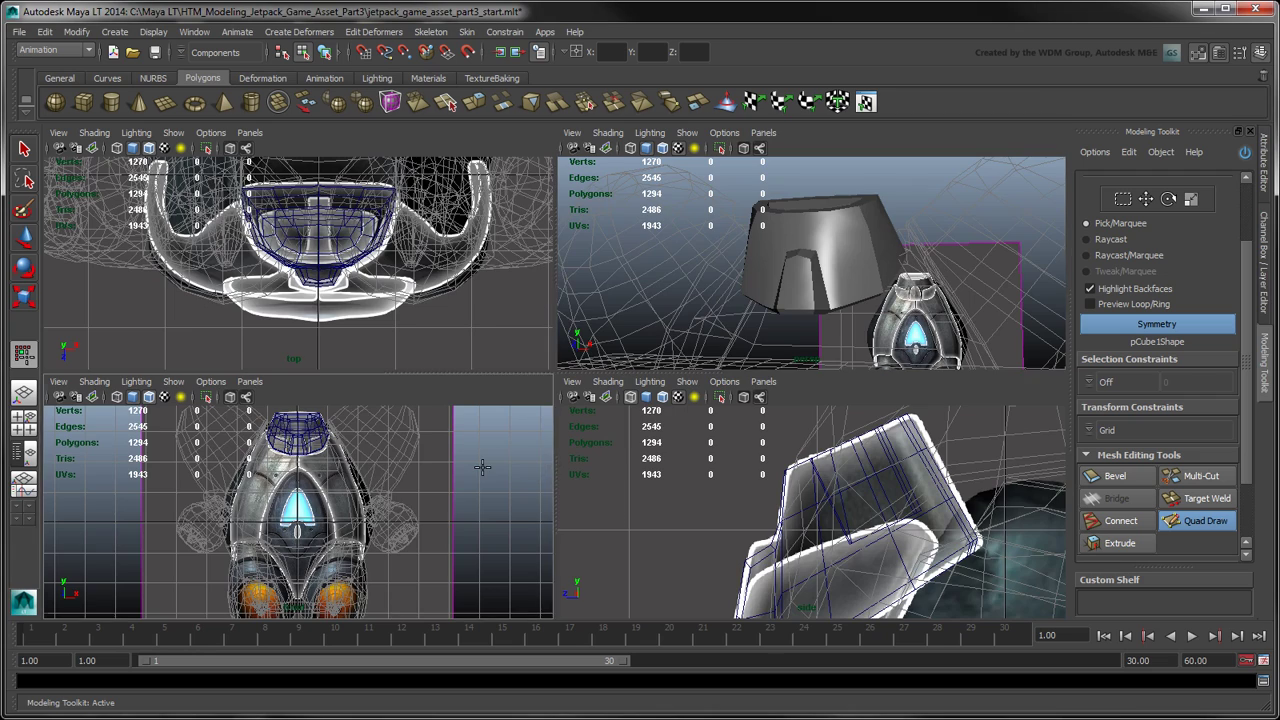
key(space)
click(580, 167)
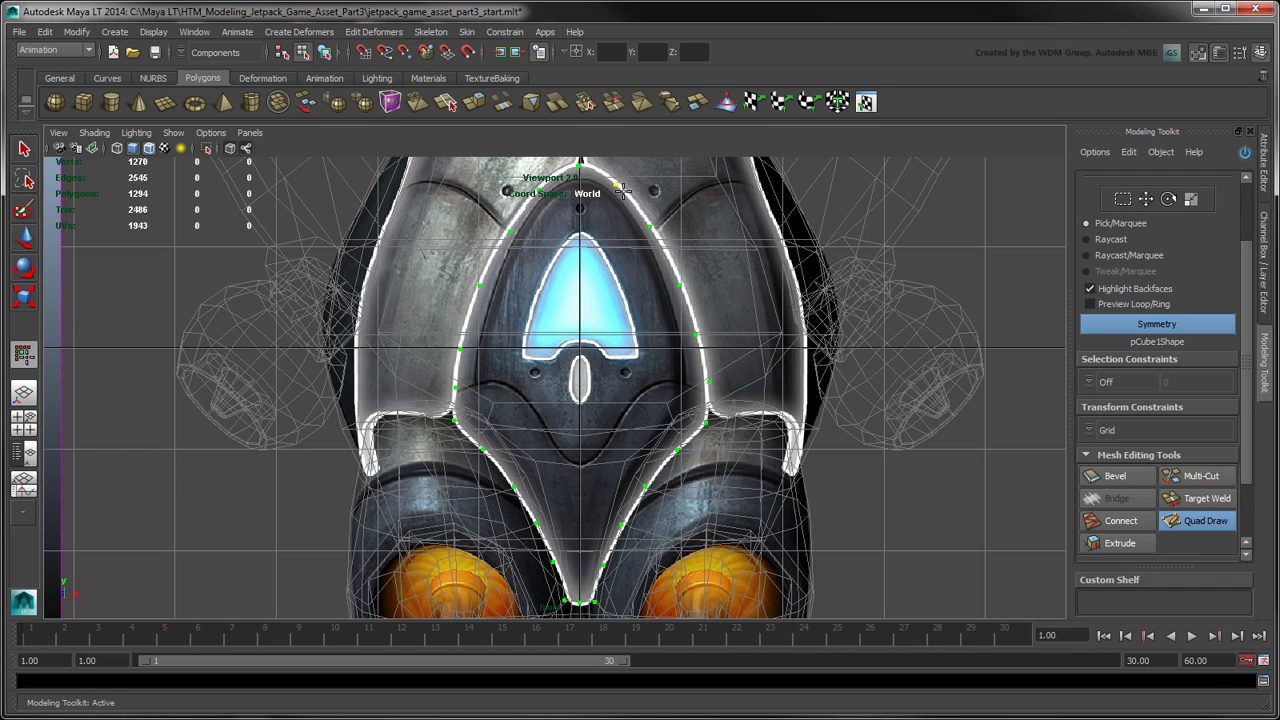
click(537, 237)
ctrl+click(704, 341)
Fill the top three rows of the central panel with Quad Draw faces on both sides of the centre line.
key(shift)
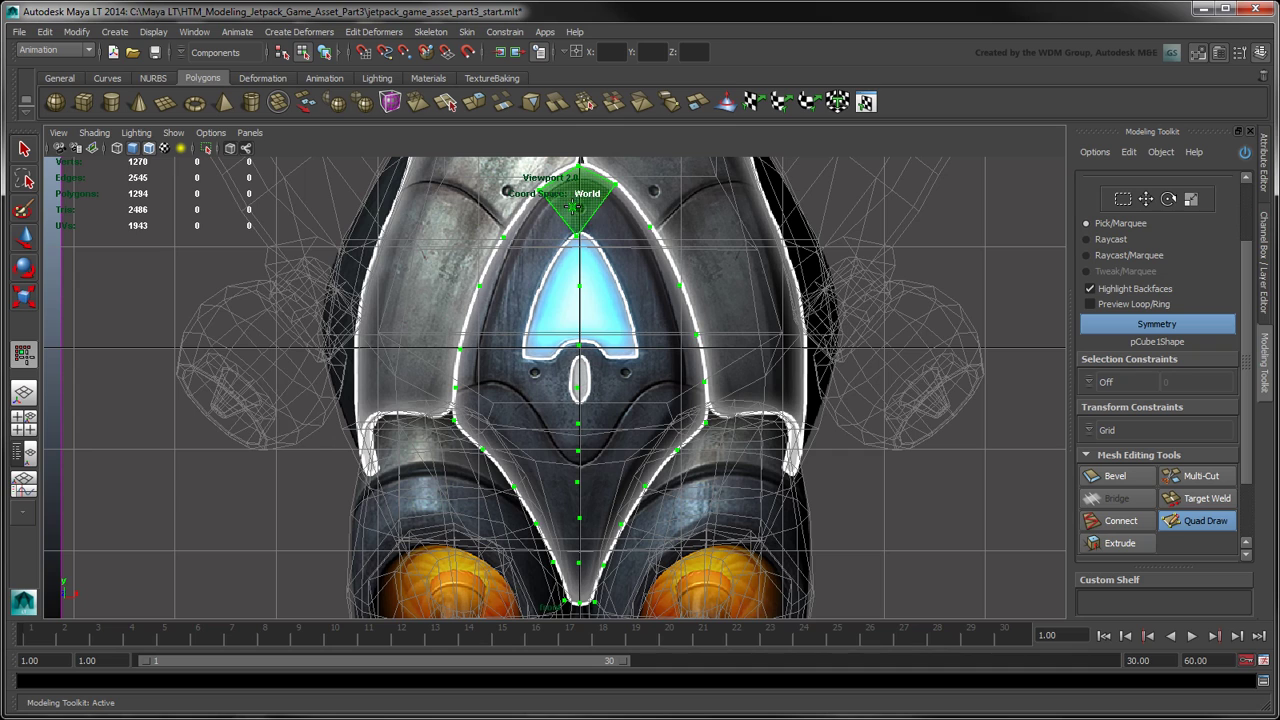
shift+click(548, 214)
shift+click(602, 219)
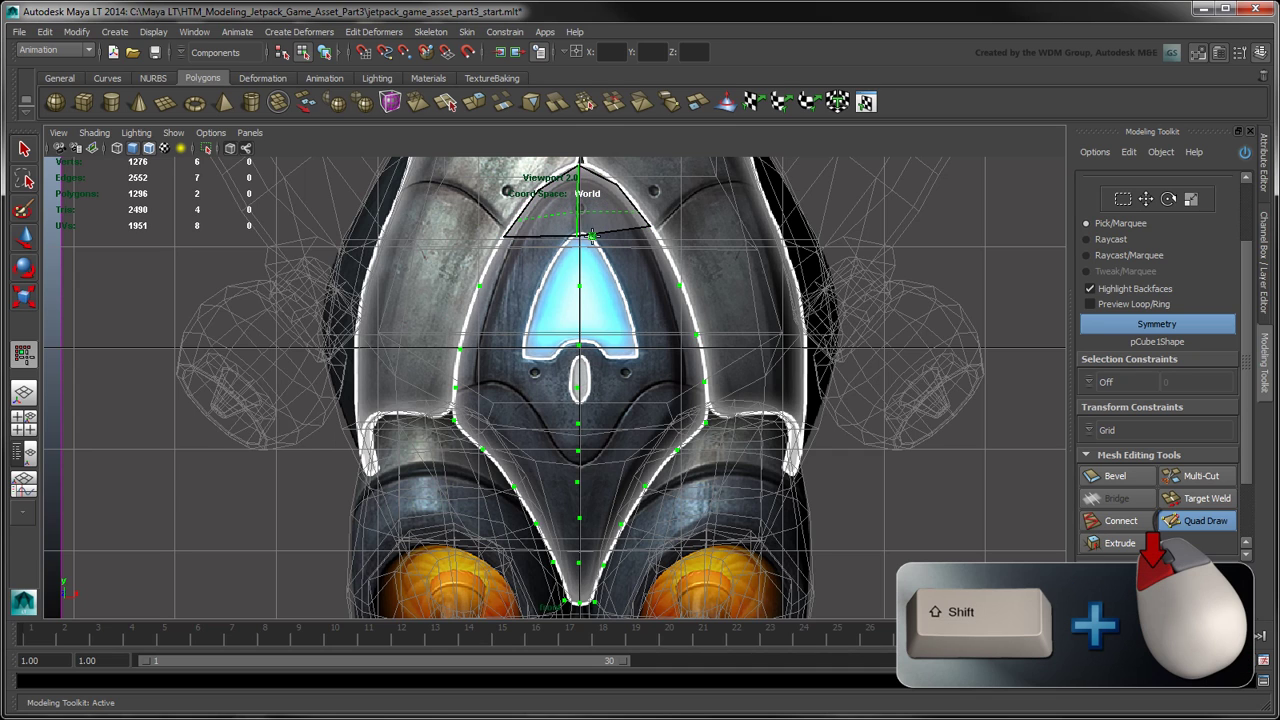
shift+click(548, 262)
shift+click(624, 272)
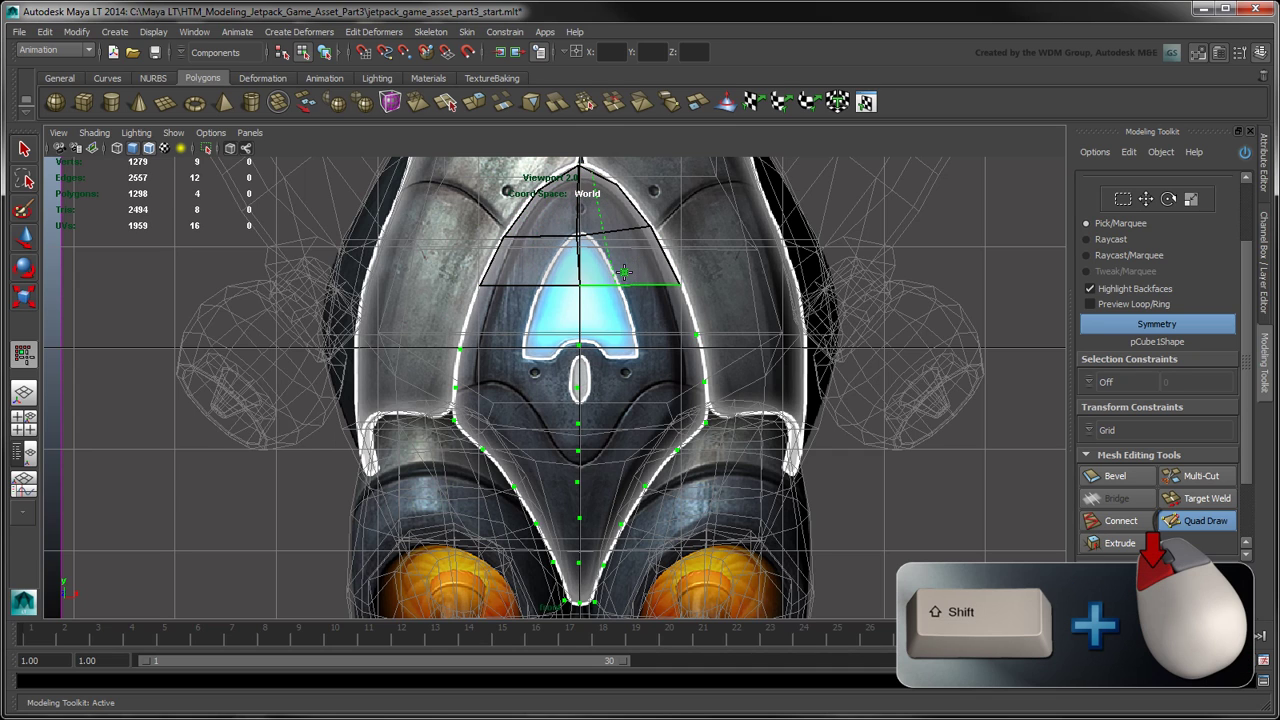
shift+click(540, 322)
shift+click(625, 318)
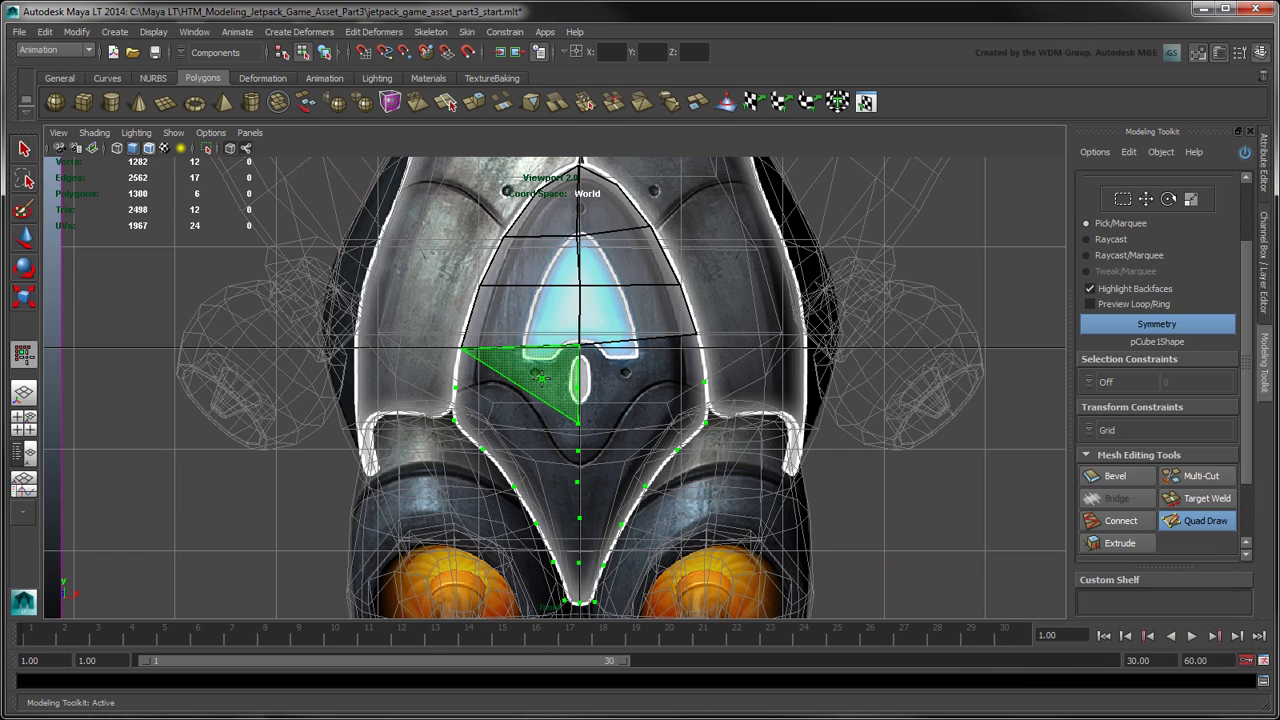
Remove the misshapen triangular Quad Draw face below the third row and fill the fourth row with quads on both sides of the centre line.
shift+click(542, 379)
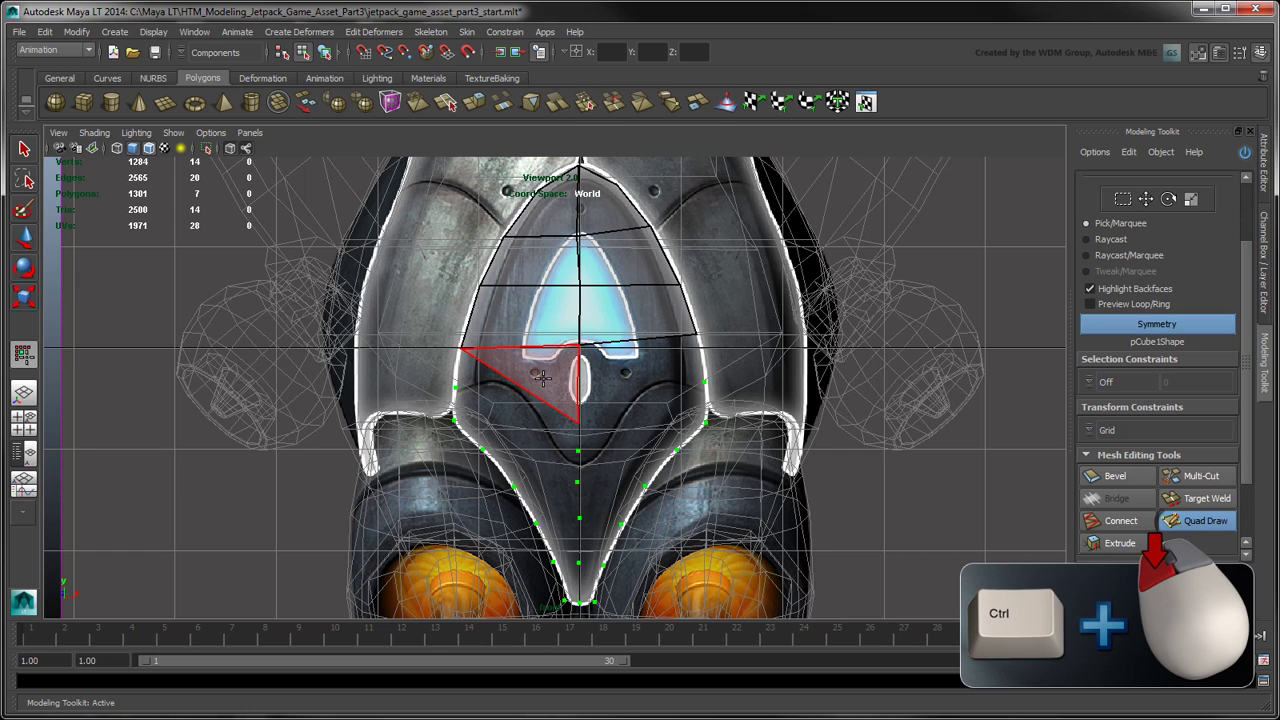
ctrl+click(540, 378)
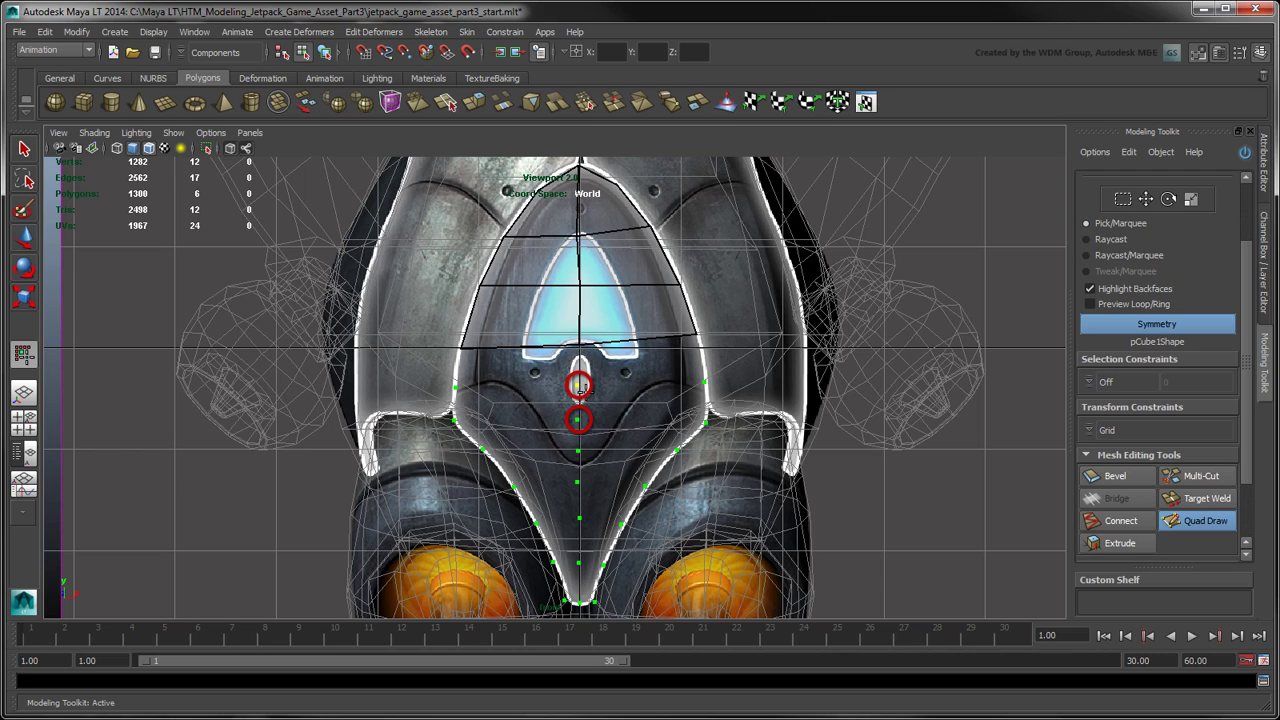
shift+click(639, 360)
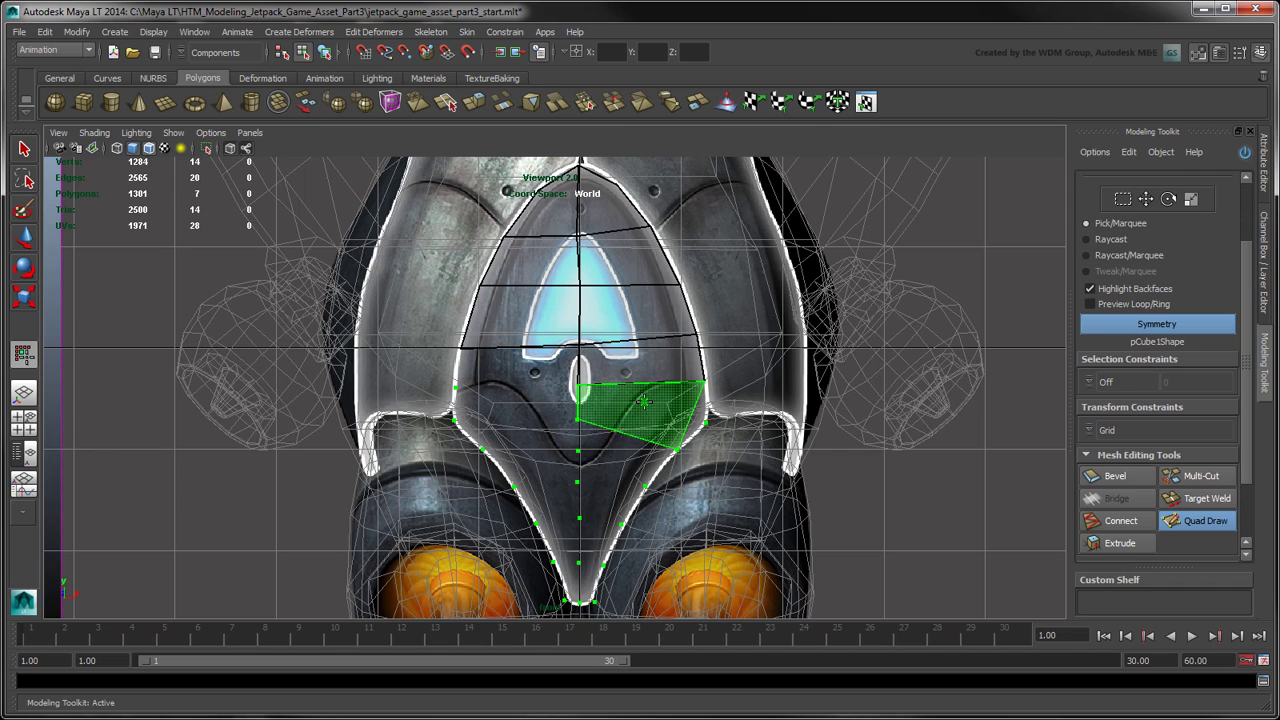
shift+click(662, 398)
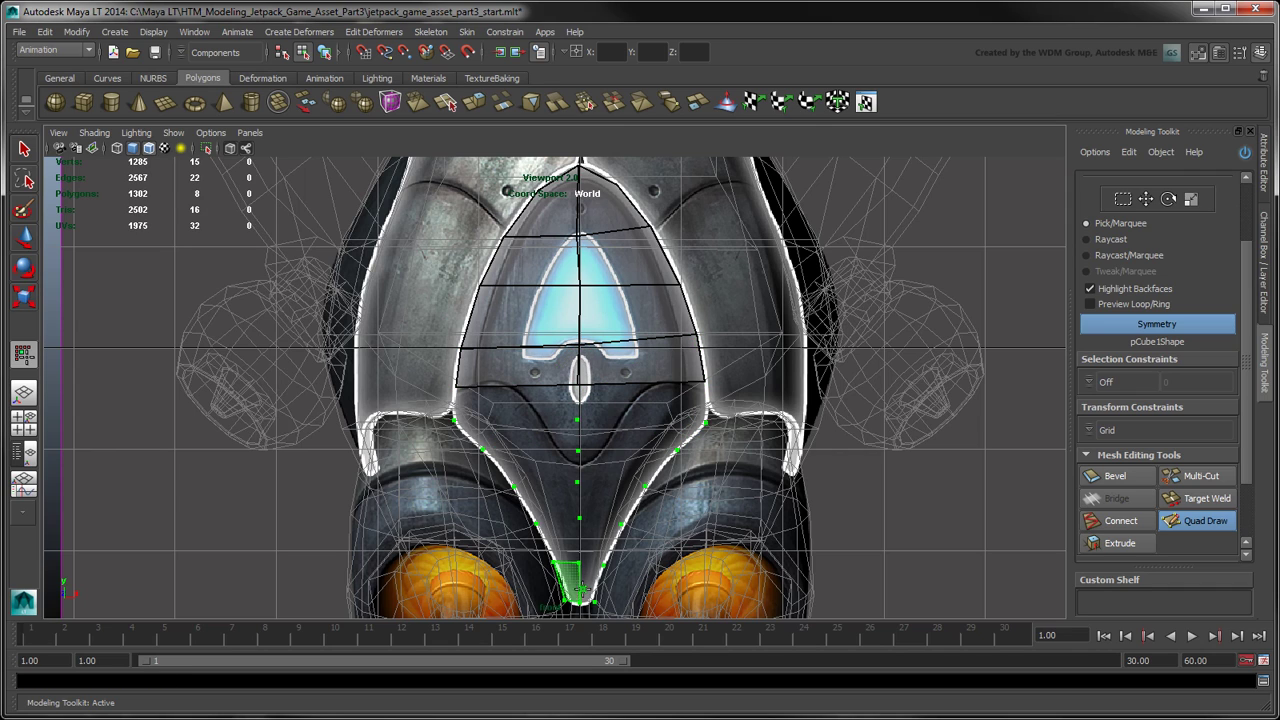
Fill all remaining rows of the central panel with Quad Draw faces, from the bottom tip up to the fourth row, and exit Quad Draw.
shift+click(574, 586)
shift+click(594, 582)
shift+click(598, 543)
shift+click(571, 540)
shift+click(560, 505)
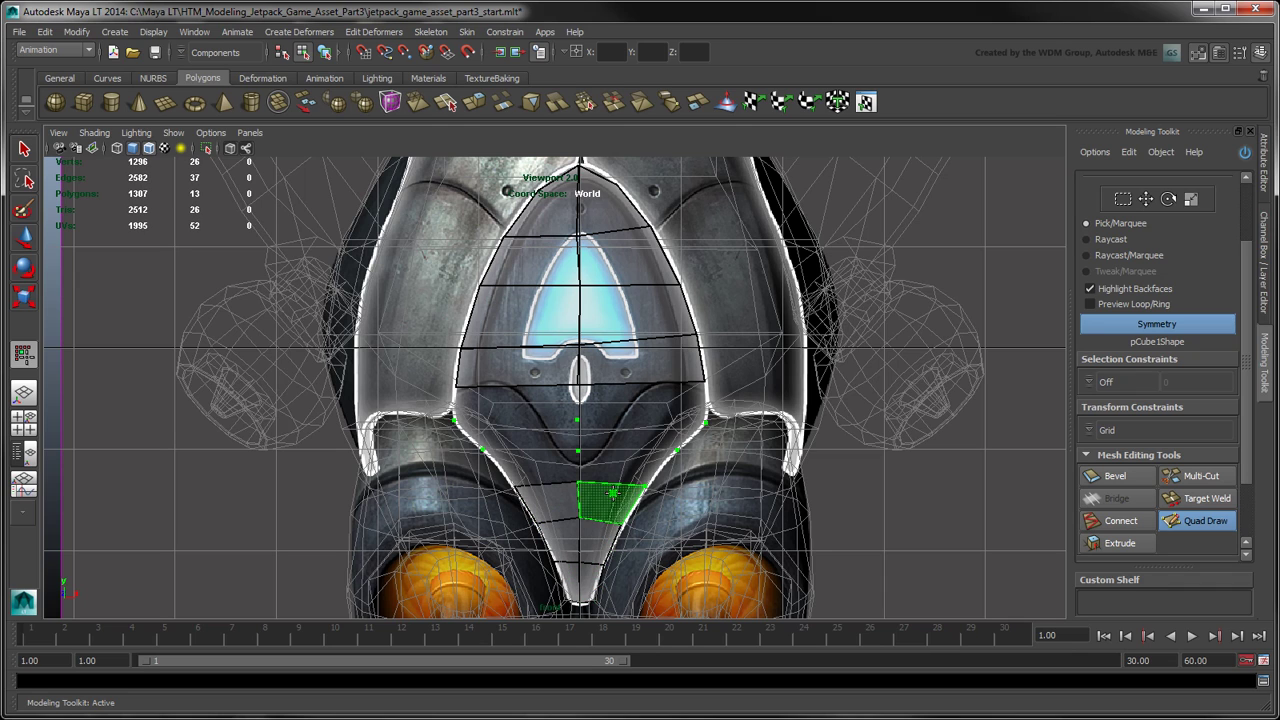
shift+click(610, 497)
shift+click(602, 467)
shift+click(557, 467)
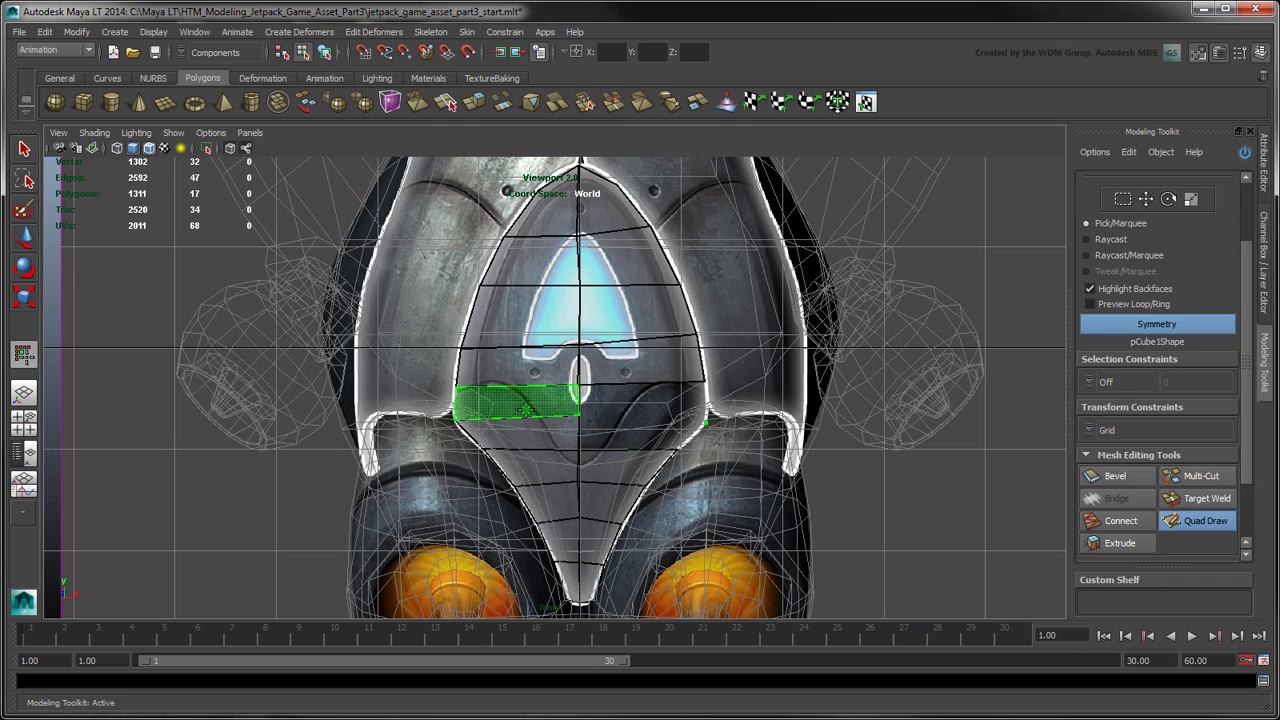
shift+click(520, 402)
shift+click(657, 410)
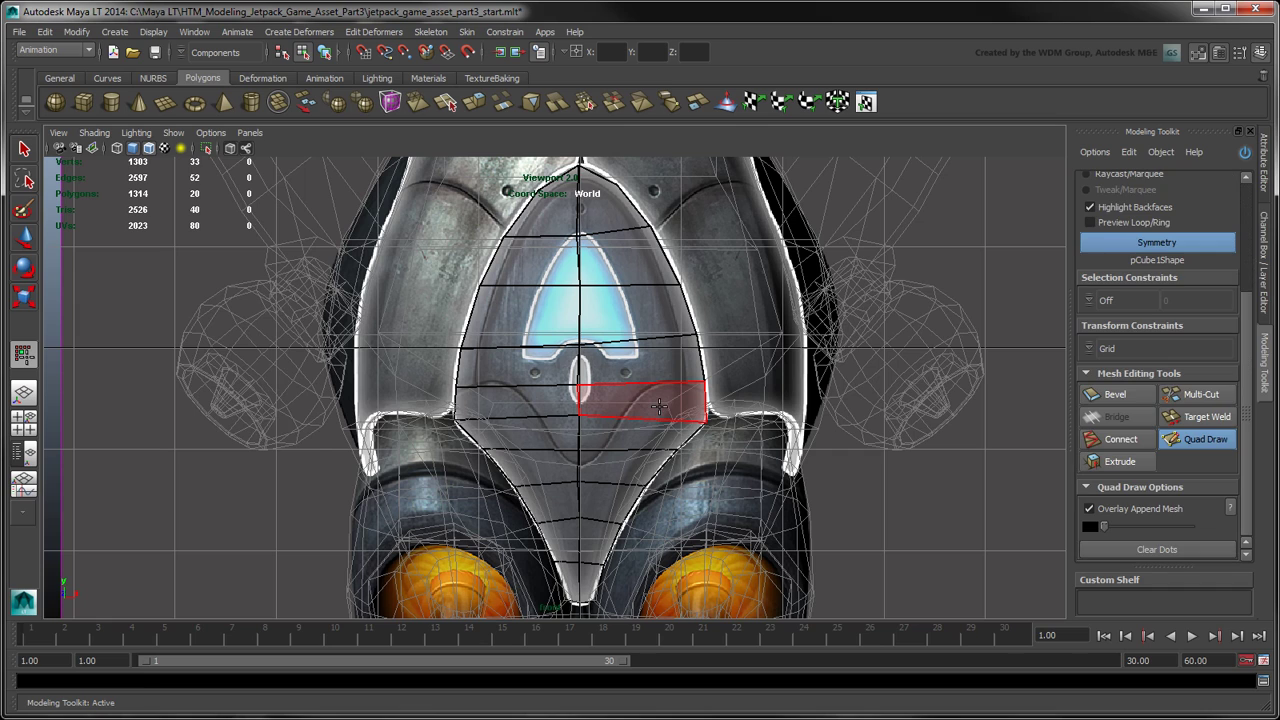
click(1214, 446)
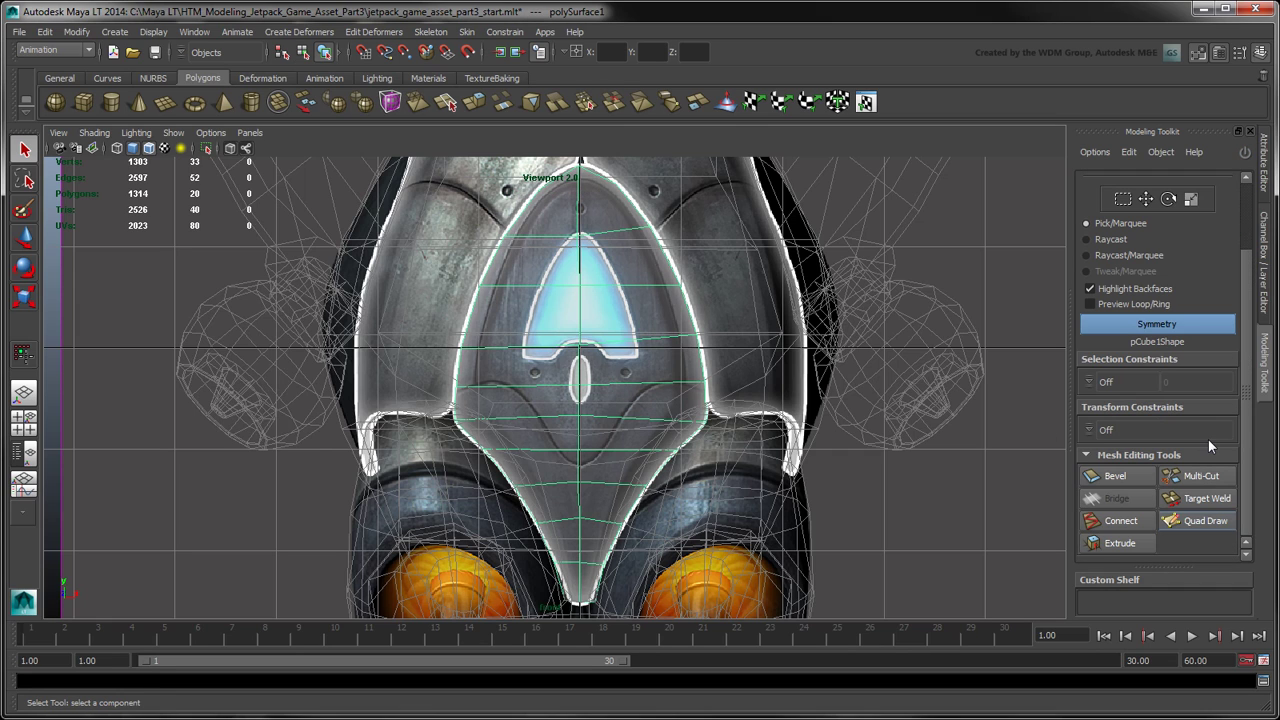
Select the 11 vertices down the panel's middle and scale them horizontally into a straight centre line.
drag(1249, 426, 1252, 333)
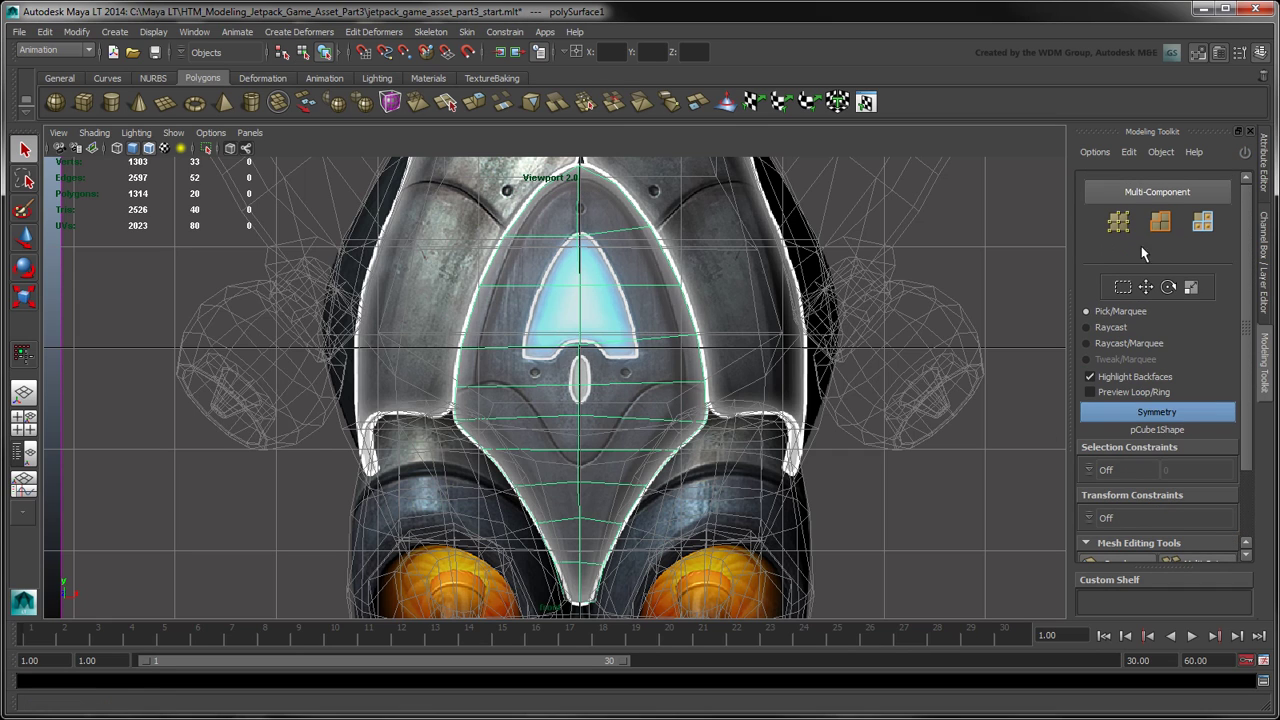
click(1118, 221)
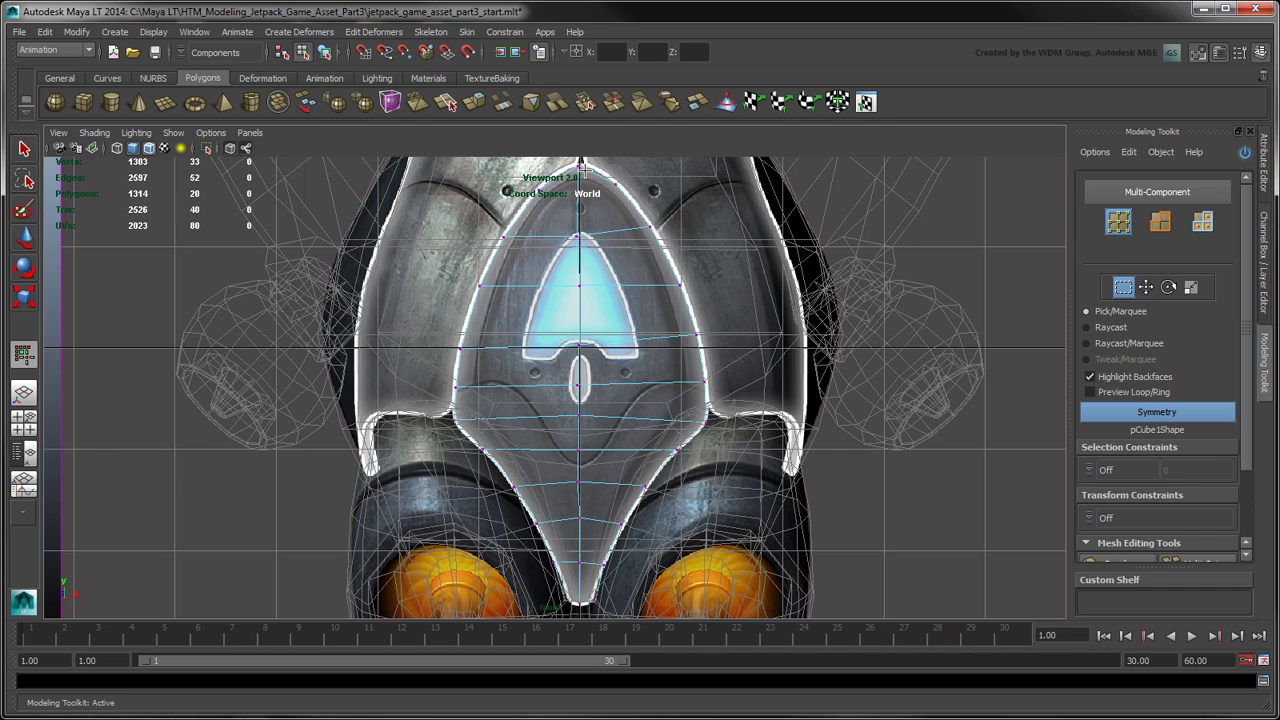
drag(583, 167, 594, 627)
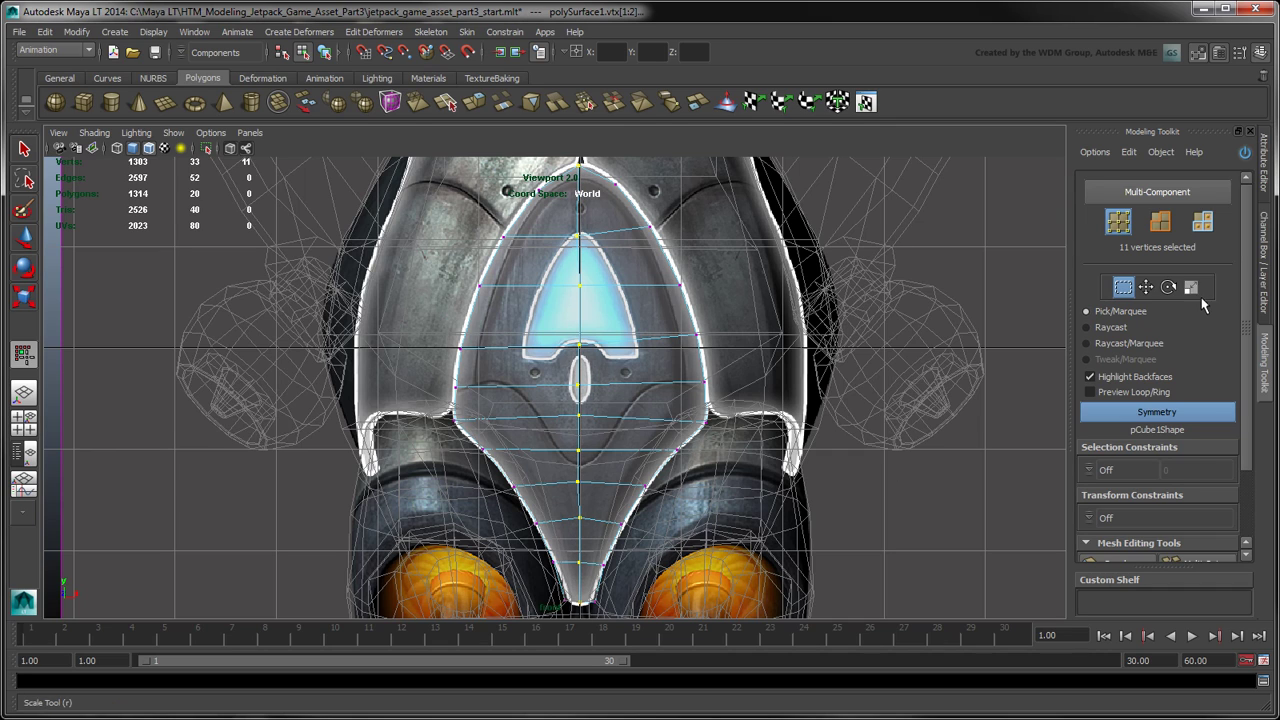
key(r)
drag(633, 387, 521, 403)
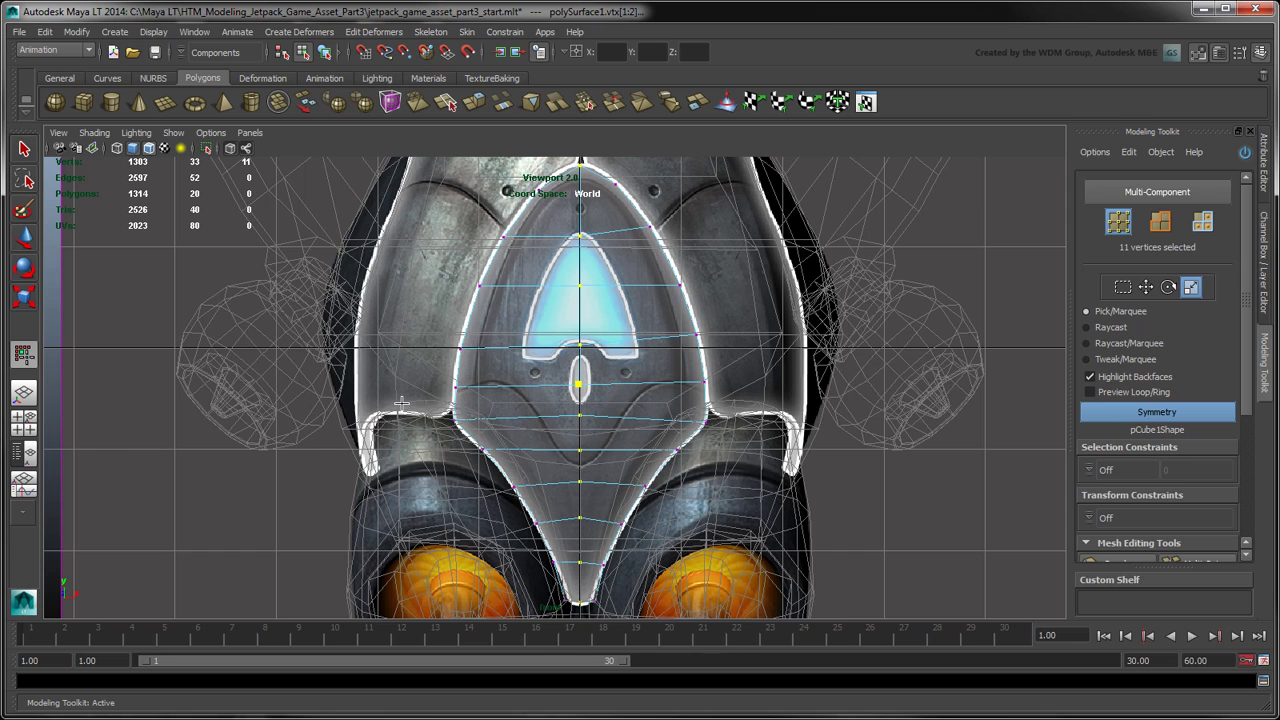
Select all 33 panel vertices in the side view and move them forward to the front panel in the reference image.
key(space)
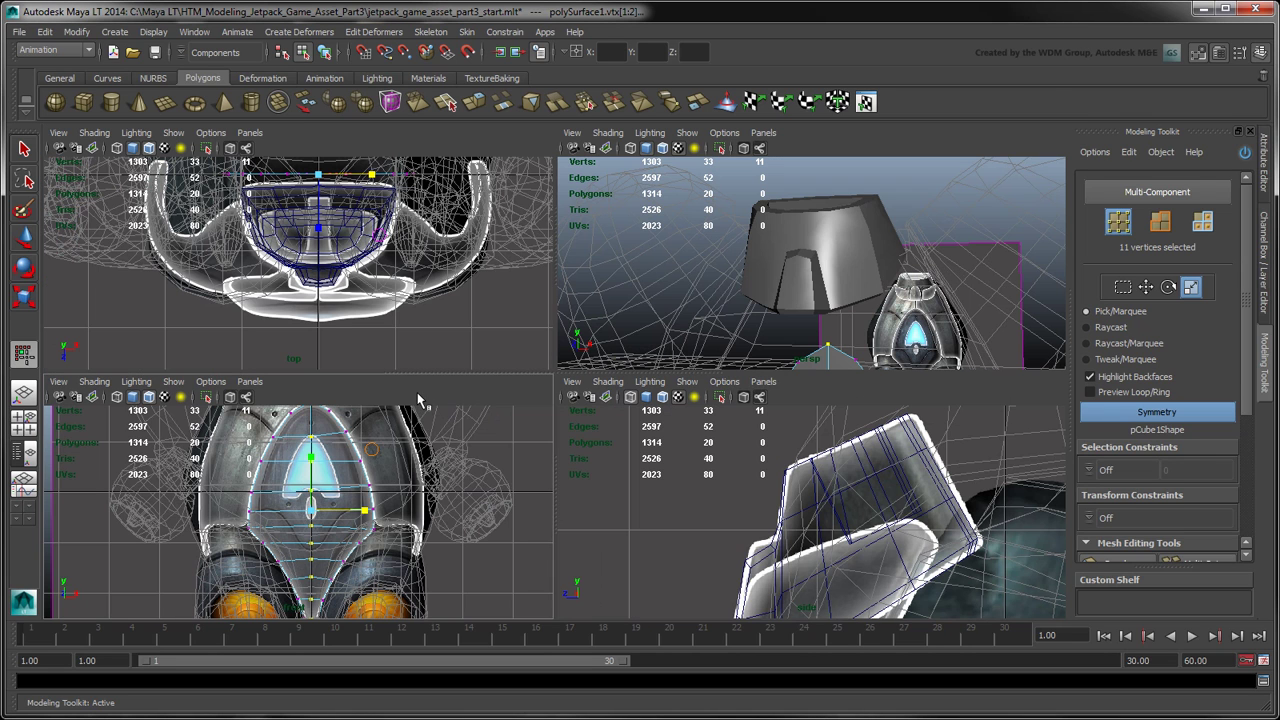
key(space)
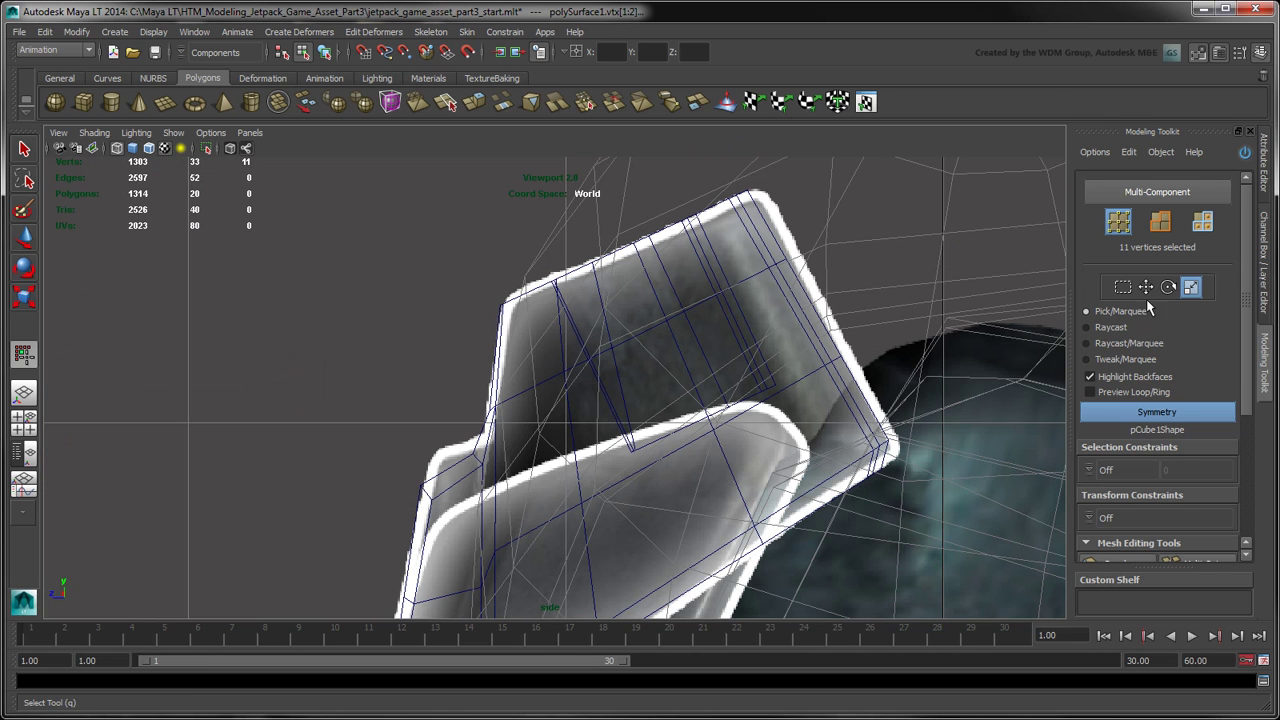
click(1153, 291)
alt+right_drag(830, 554, 686, 434)
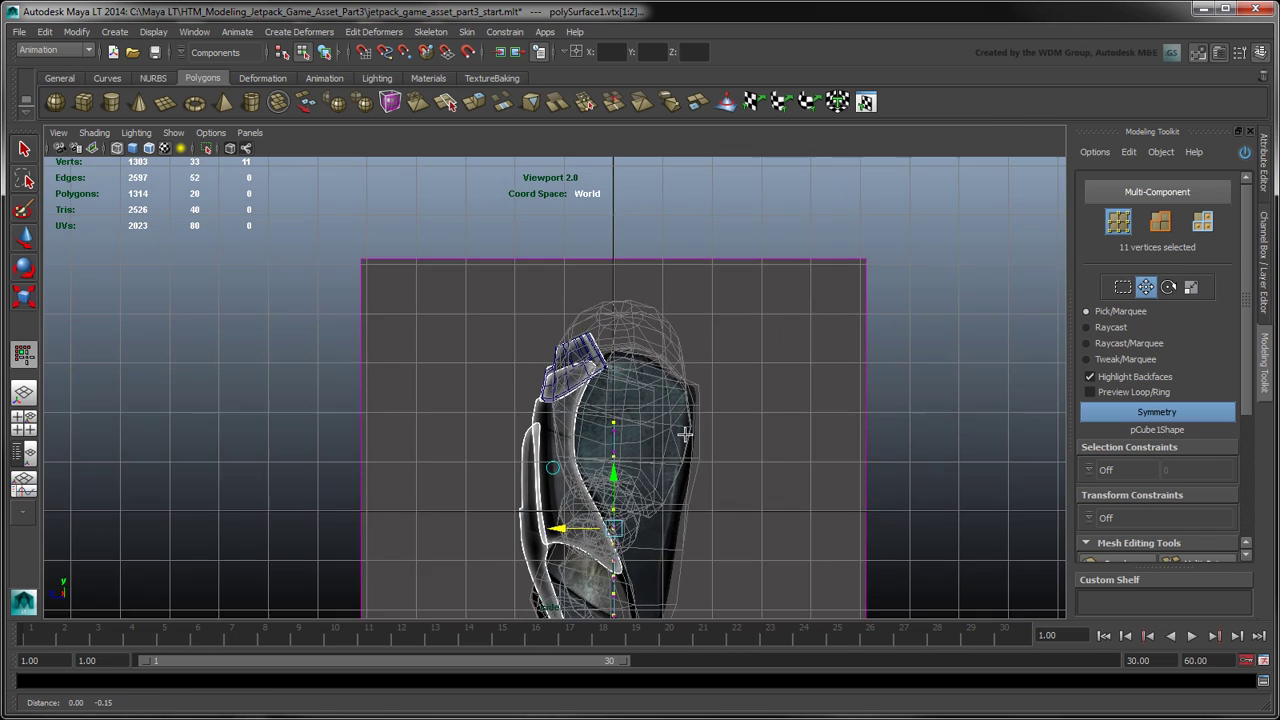
alt+middle_drag(678, 484, 704, 356)
drag(647, 300, 664, 546)
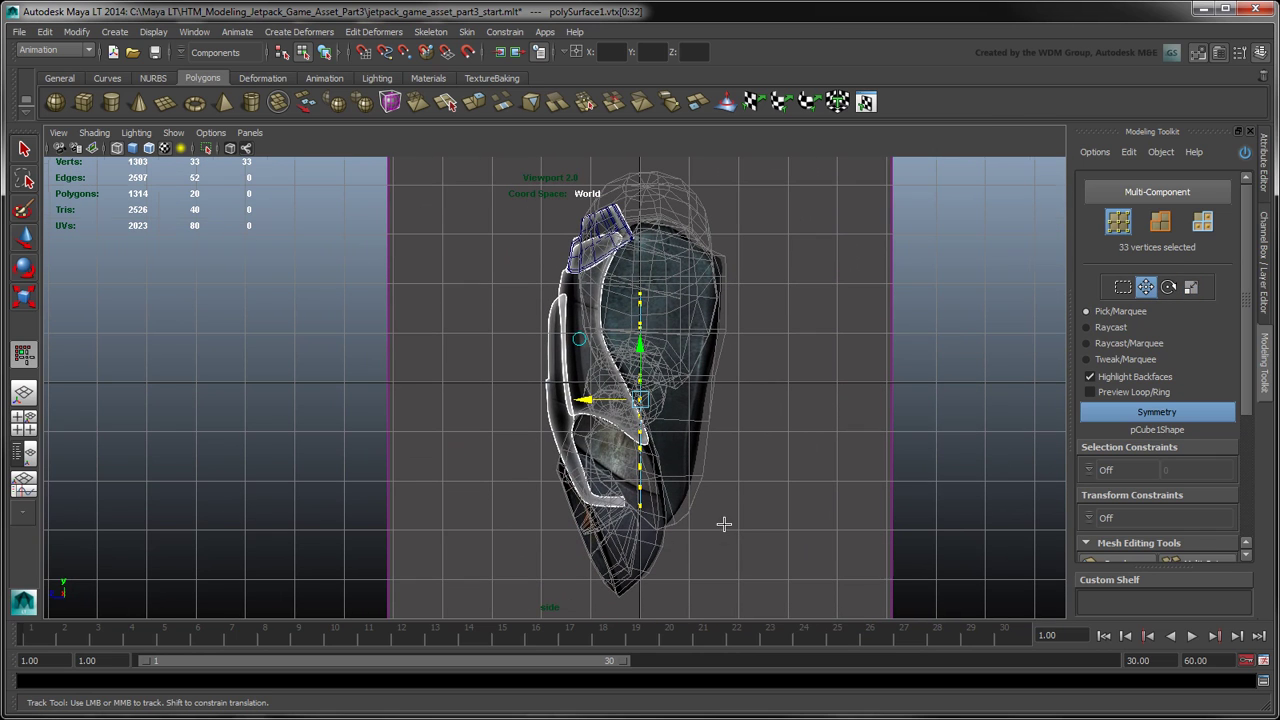
scroll(723, 525, up, 5)
middle_drag(688, 443, 541, 443)
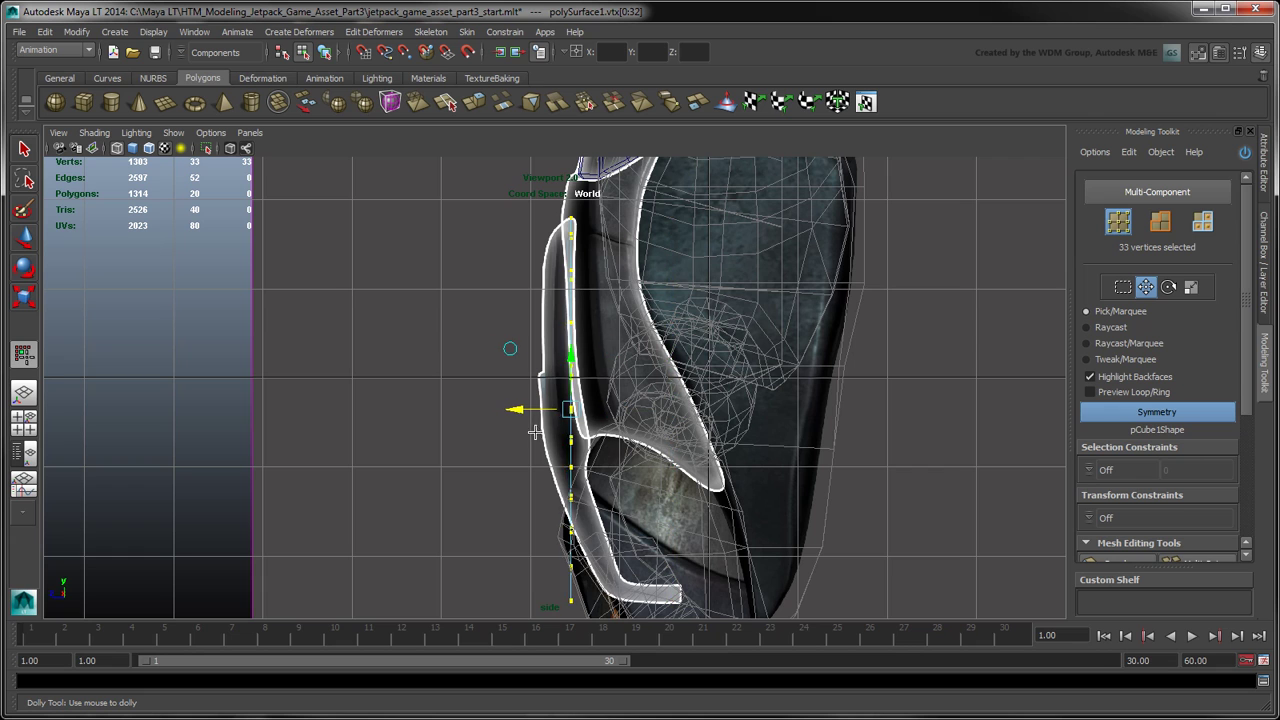
Move the panel's uppermost vertex rows in the side view to follow the curved front outline of the reference.
scroll(609, 352, up, 8)
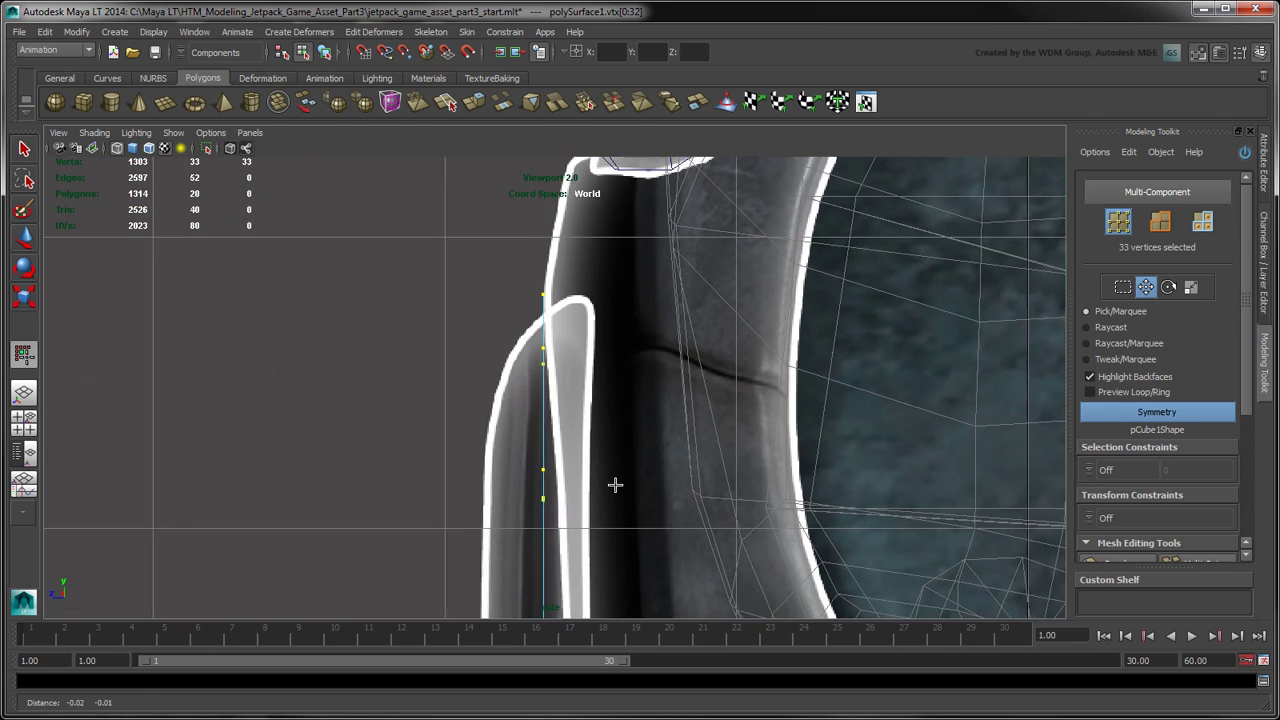
drag(657, 273, 659, 274)
mouse_move(578, 250)
middle_down()
mouse_move(601, 255)
mouse_move(591, 270)
middle_up()
drag(666, 362, 676, 376)
middle_drag(578, 338, 522, 334)
alt+middle_drag(677, 523, 686, 455)
drag(565, 406, 640, 490)
middle_drag(566, 460, 474, 463)
Align the panel's middle vertex rows with the reference's front outline in the side view.
alt+middle_drag(656, 544, 677, 407)
drag(611, 508, 700, 582)
alt+middle_drag(728, 567, 764, 304)
middle_drag(628, 289, 539, 289)
drag(612, 390, 708, 558)
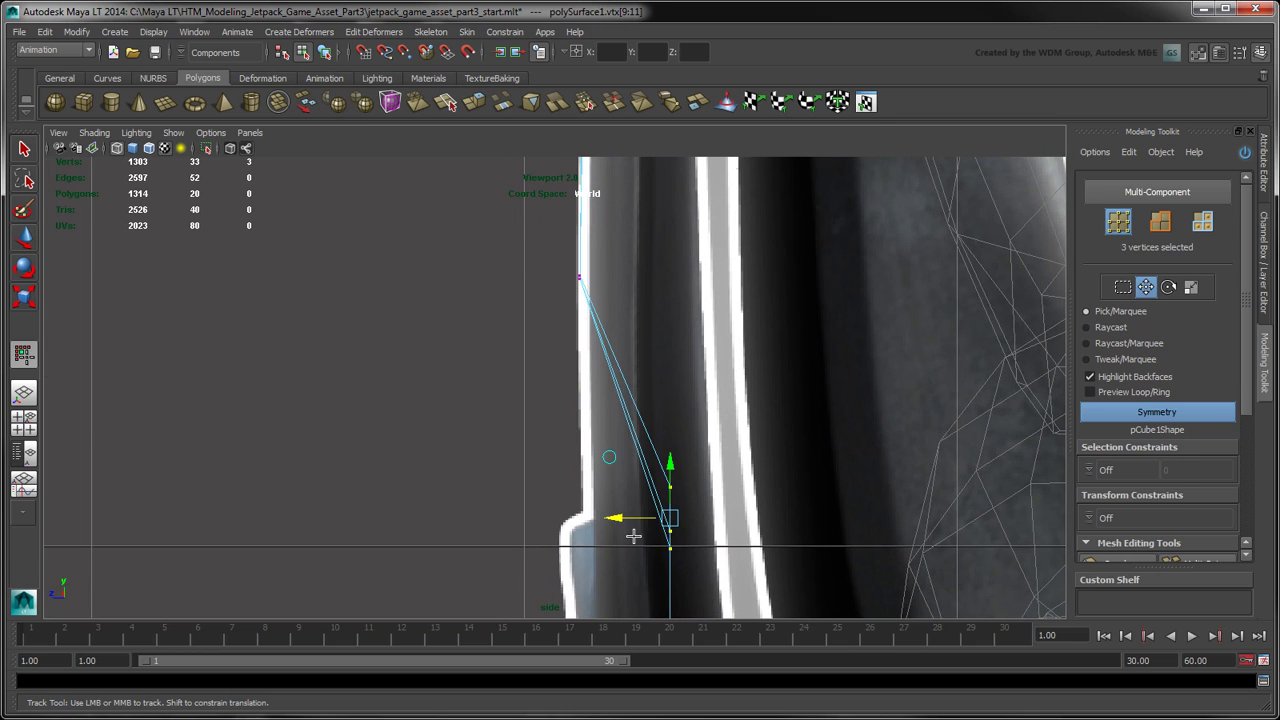
middle_drag(636, 533, 594, 533)
Pull the panel's lowest vertex rows back in the side view to follow the outline's inward curve to the tip.
drag(579, 414, 549, 474)
middle_drag(549, 474, 689, 483)
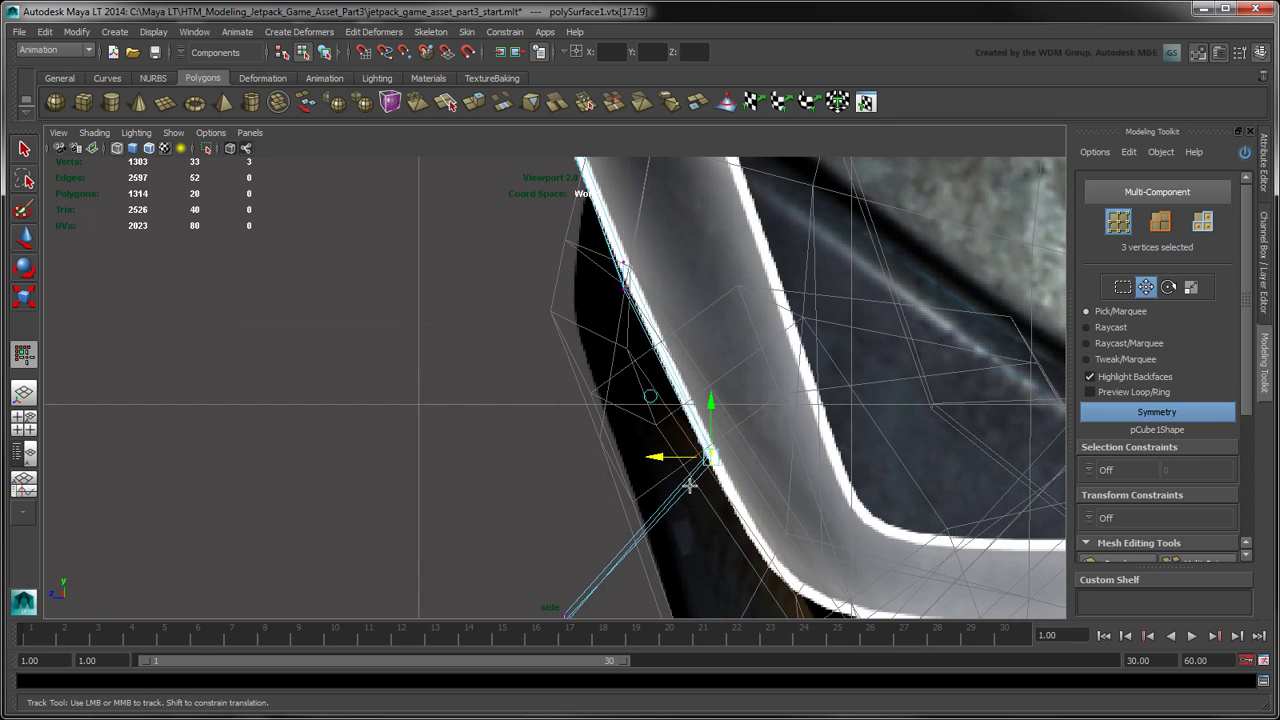
alt+middle_drag(757, 580, 743, 407)
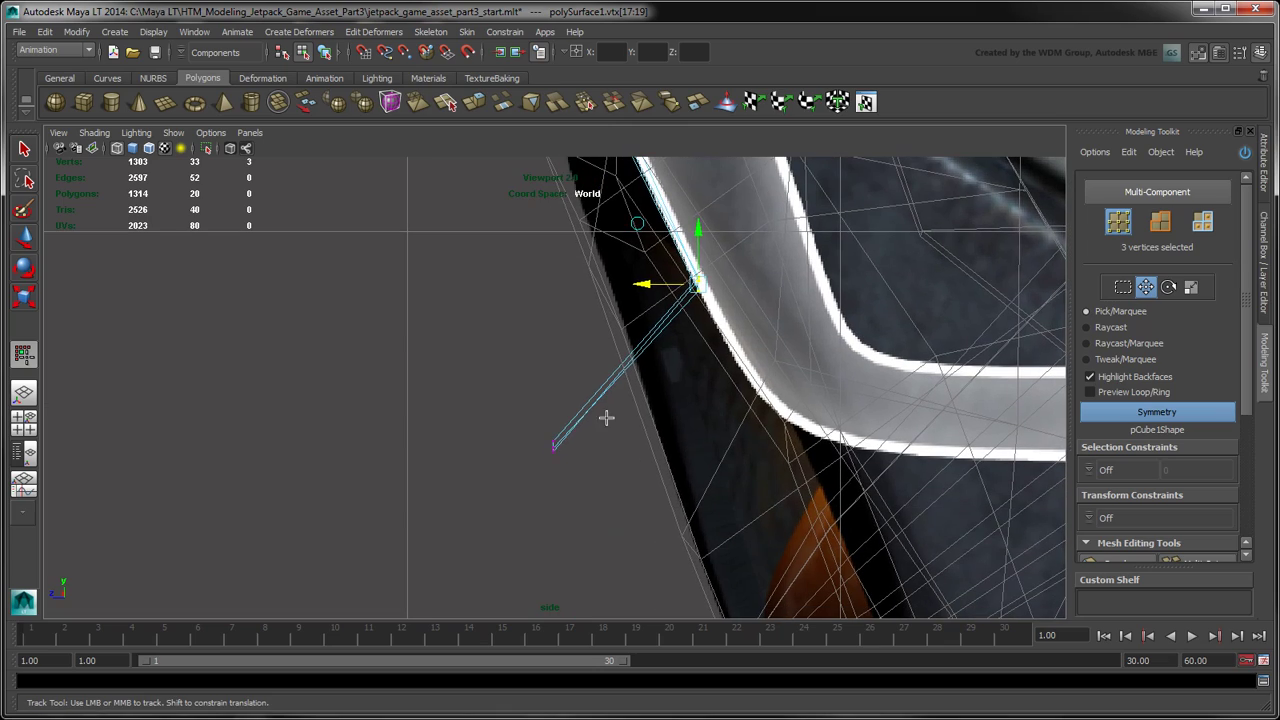
drag(530, 425, 581, 475)
middle_drag(537, 459, 794, 461)
Enable symmetry for the central panel in the perspective view, using an edge on its centre line.
scroll(785, 446, down, 8)
alt+right_drag(781, 439, 803, 506)
key(space)
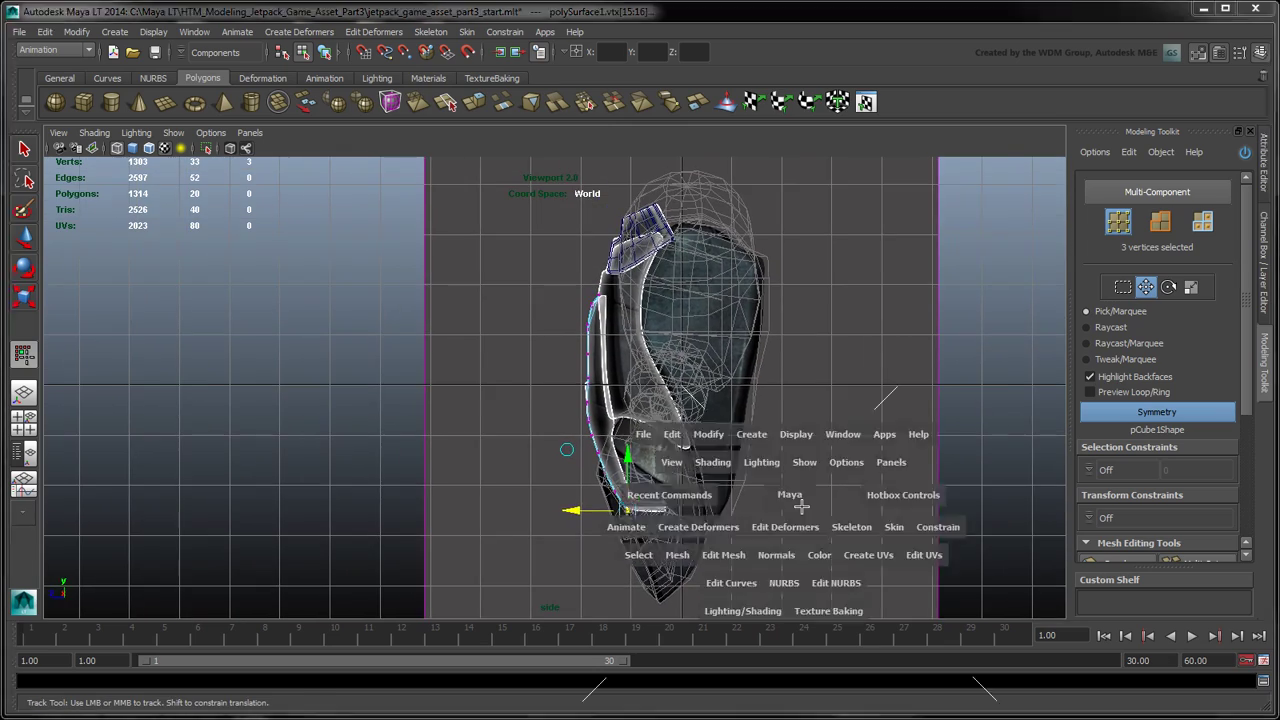
key(space)
alt+drag(848, 428, 832, 450)
click(1160, 221)
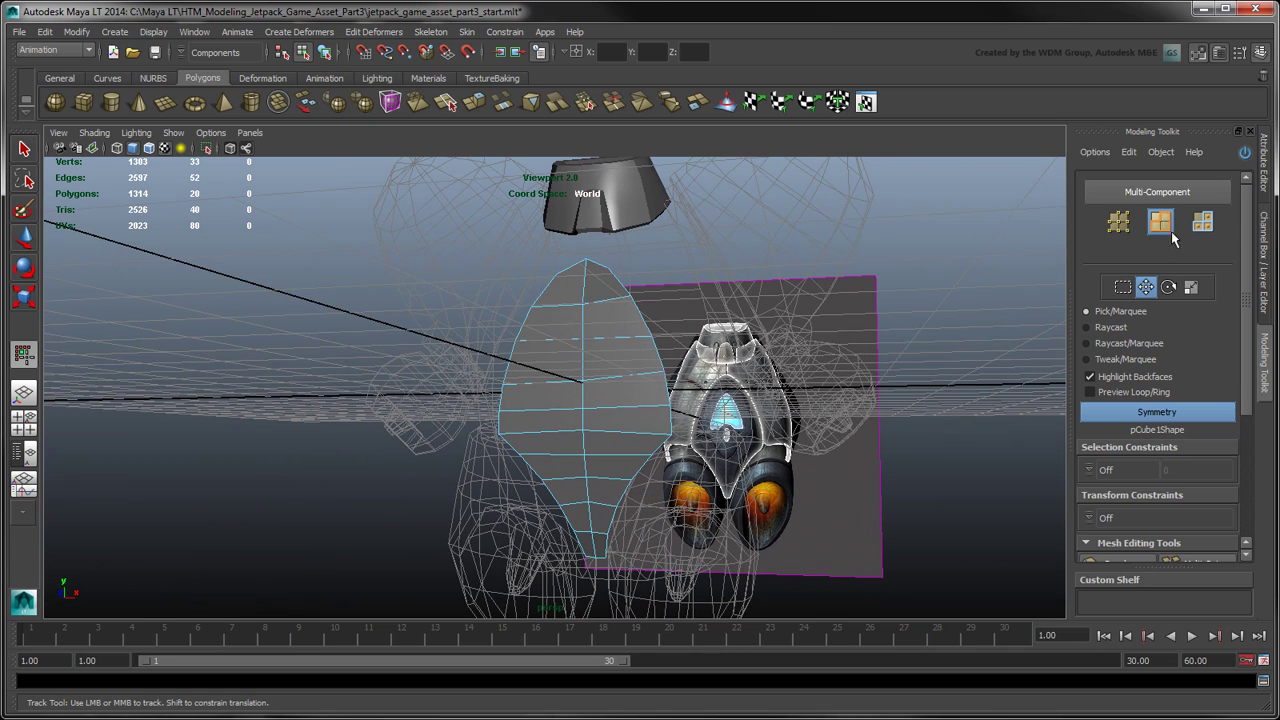
click(600, 336)
click(1151, 418)
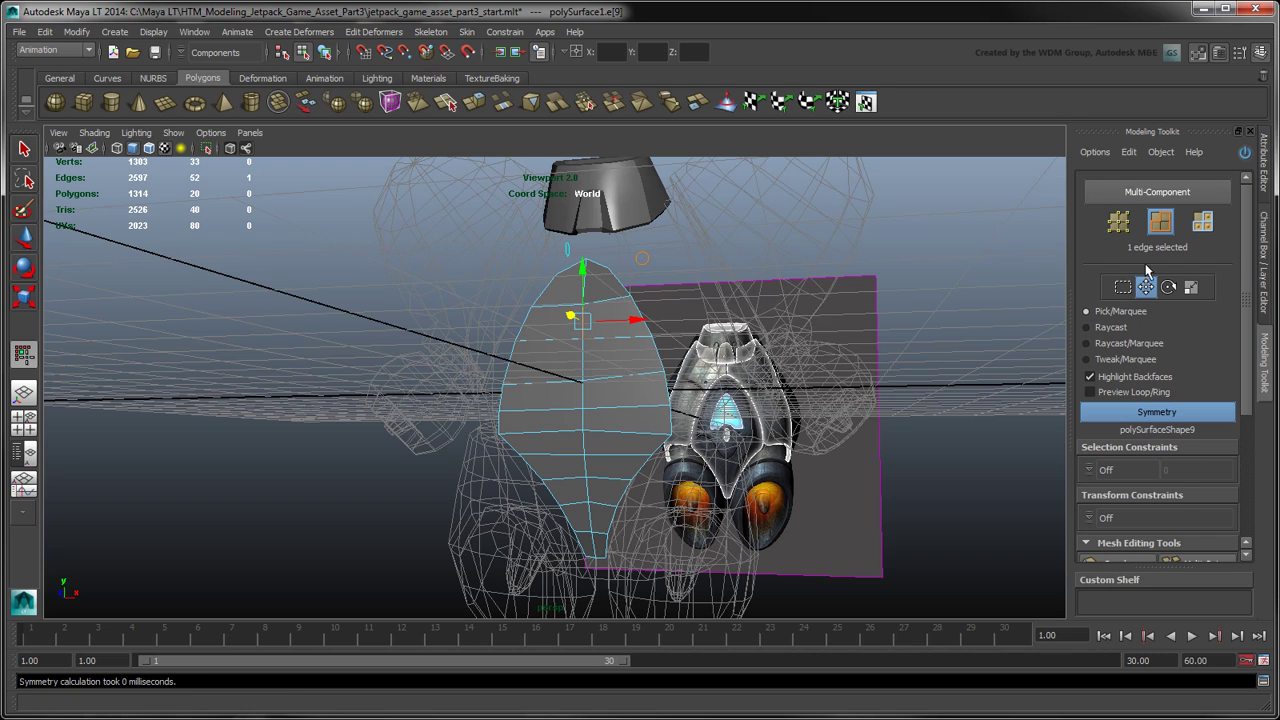
Turn off X-ray display in the front view and symmetrize the panel's right border vertices to match the left side.
click(1130, 236)
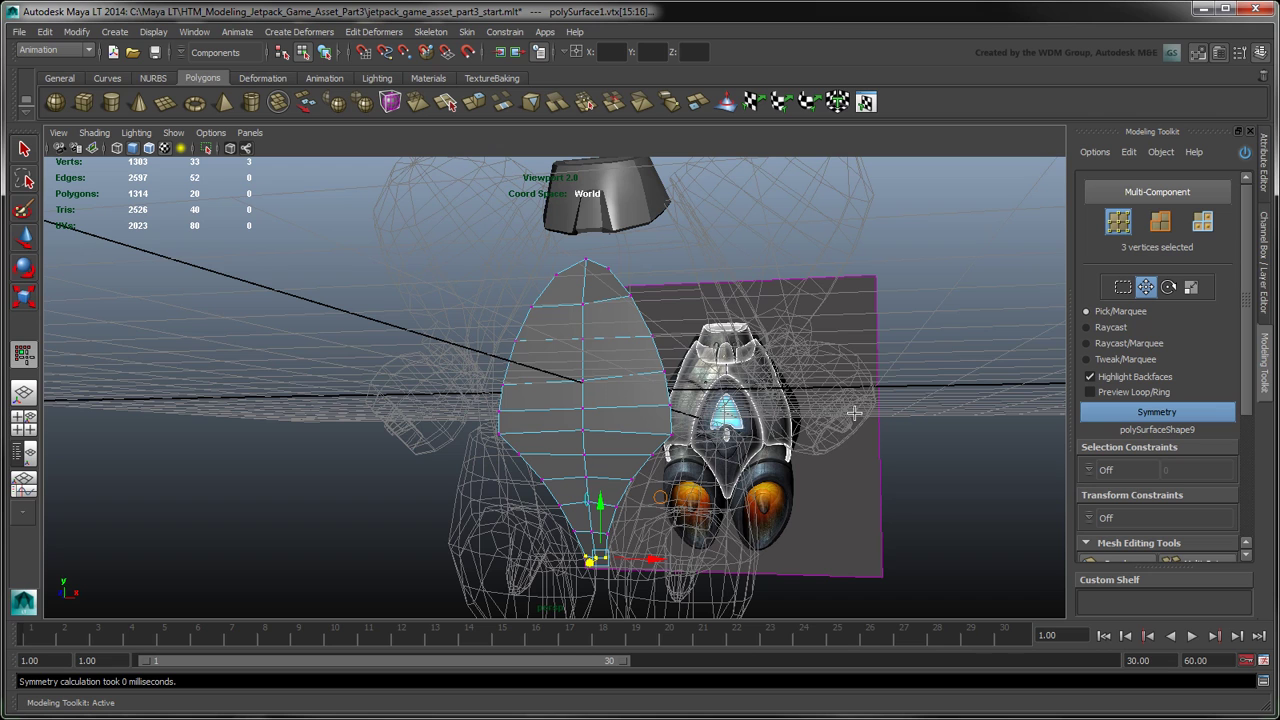
key(space)
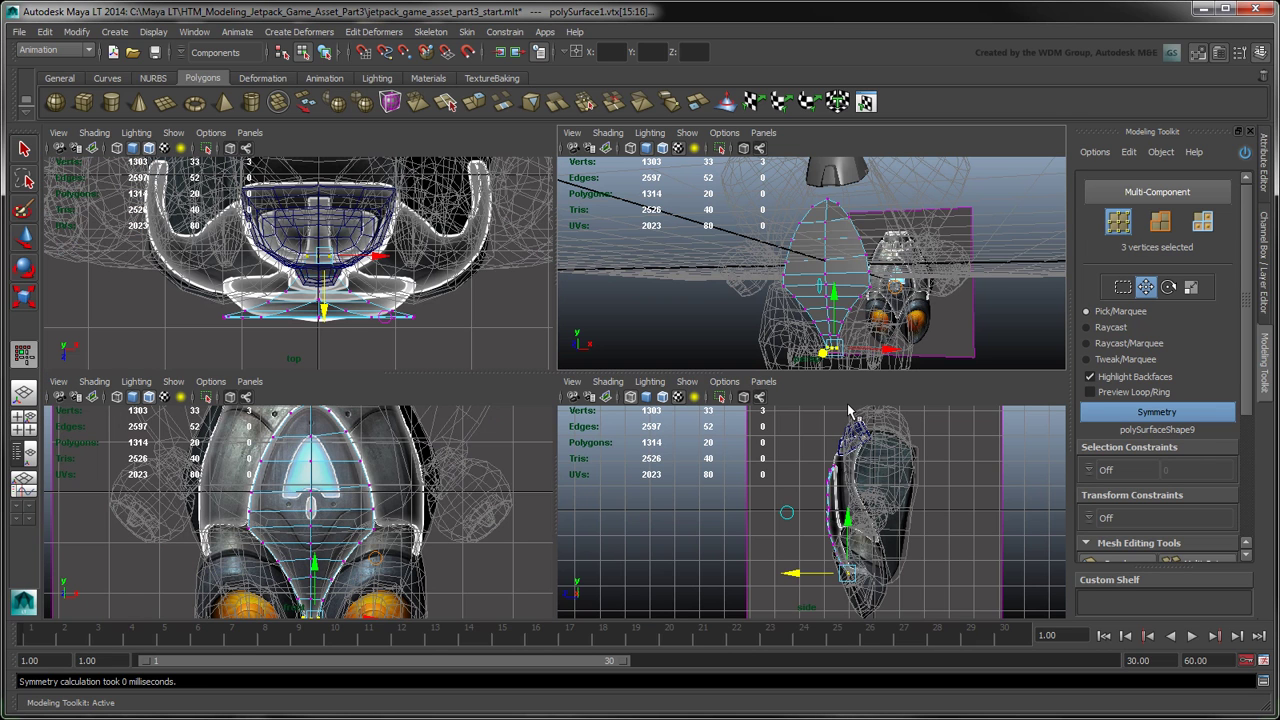
key(space)
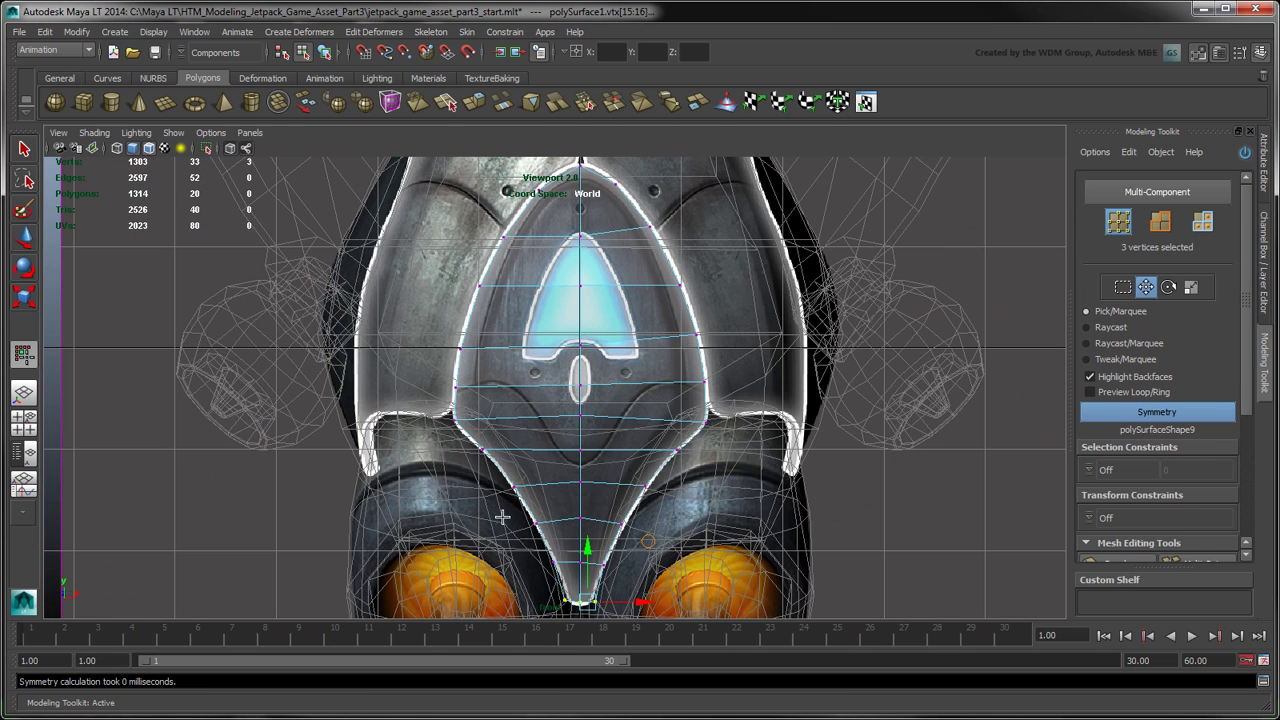
drag(594, 165, 772, 643)
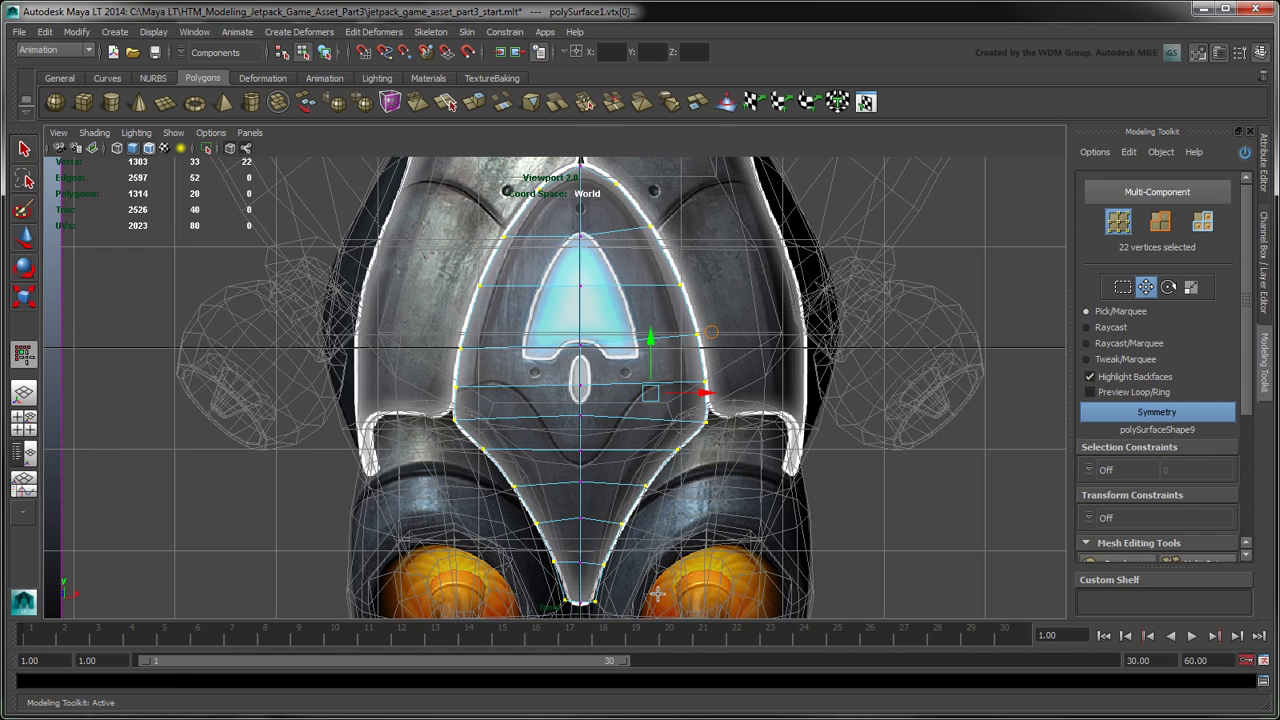
click(231, 149)
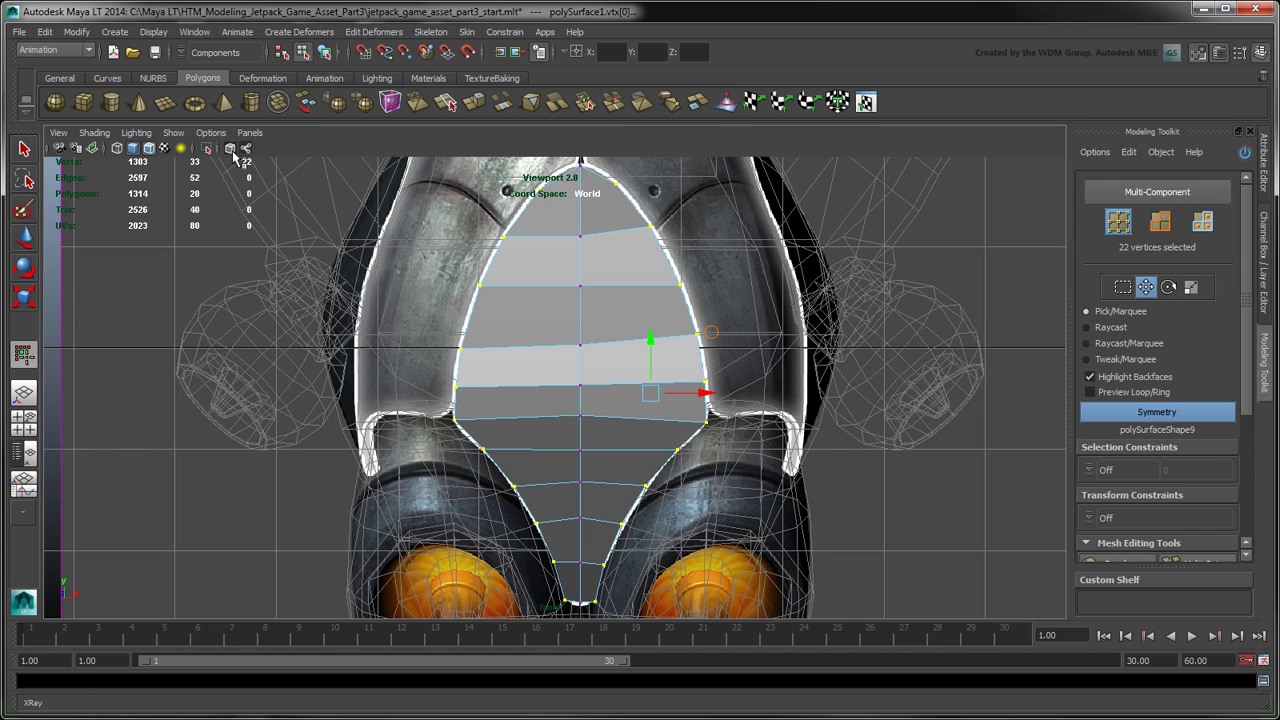
click(1128, 152)
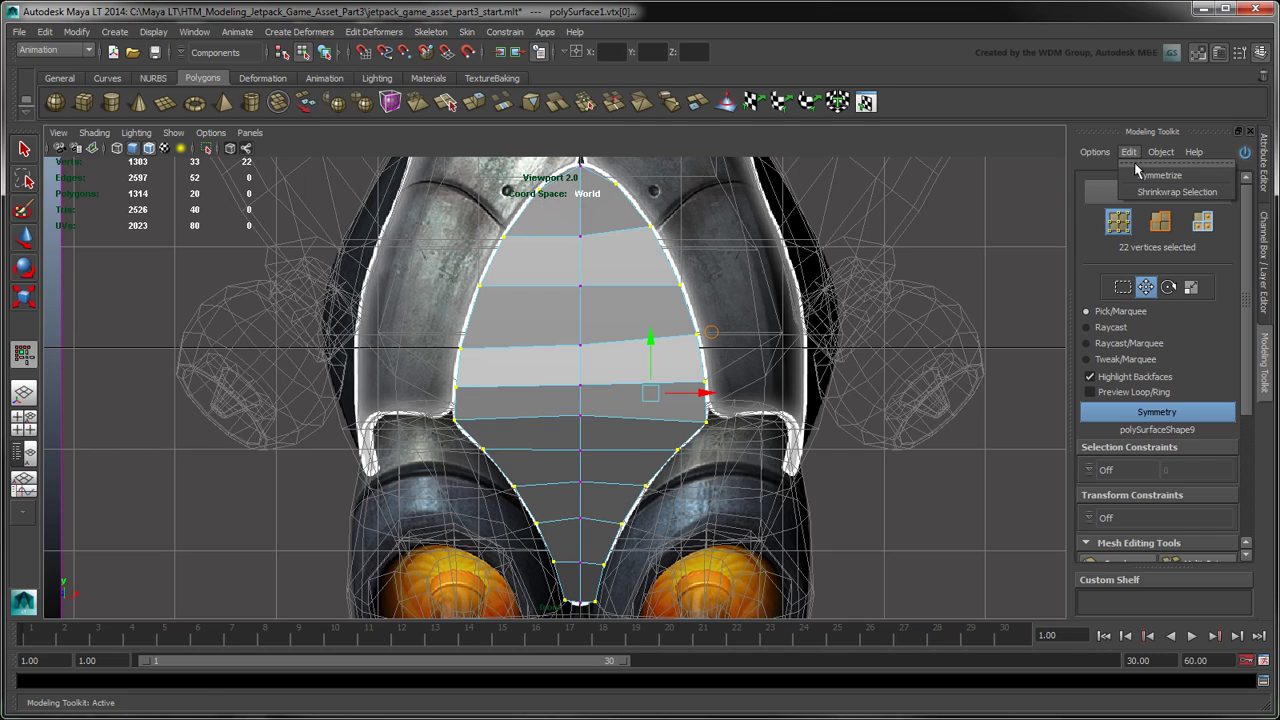
click(1140, 176)
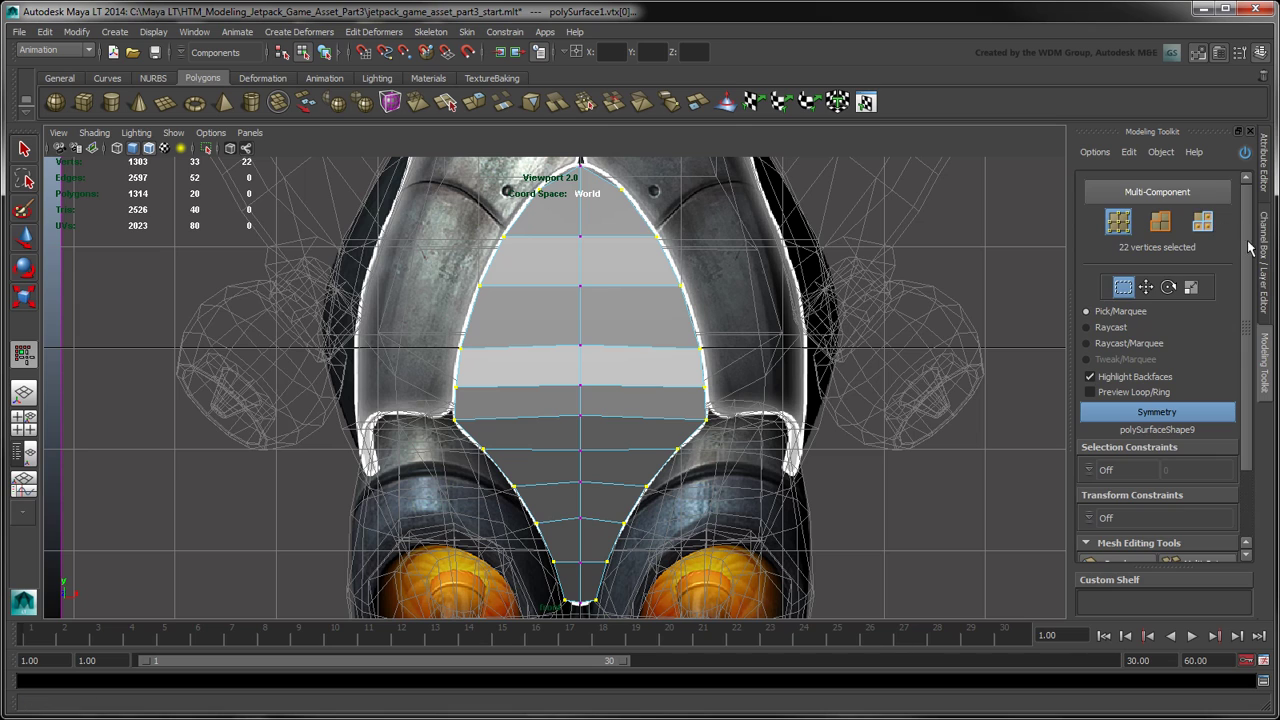
Insert a mirrored vertical edge loop just inside the panel's outer border with Multi-Cut, and exit the tool.
drag(1248, 242, 1256, 366)
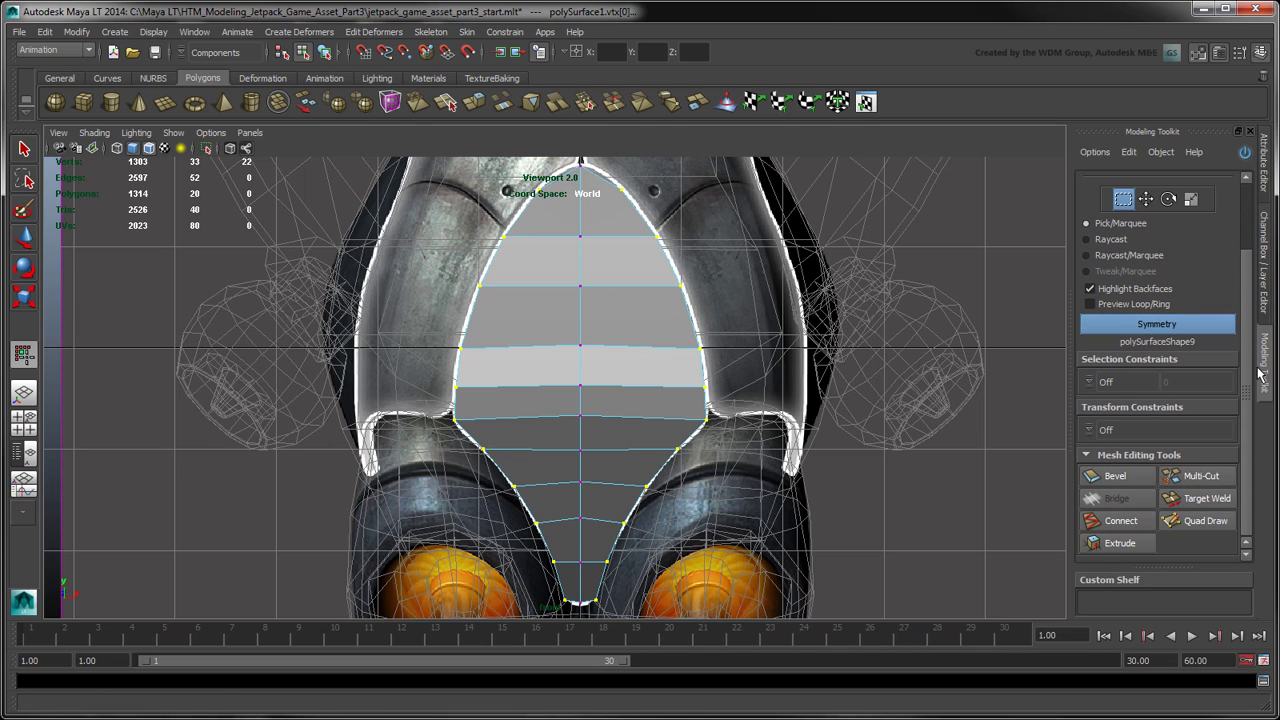
click(1215, 479)
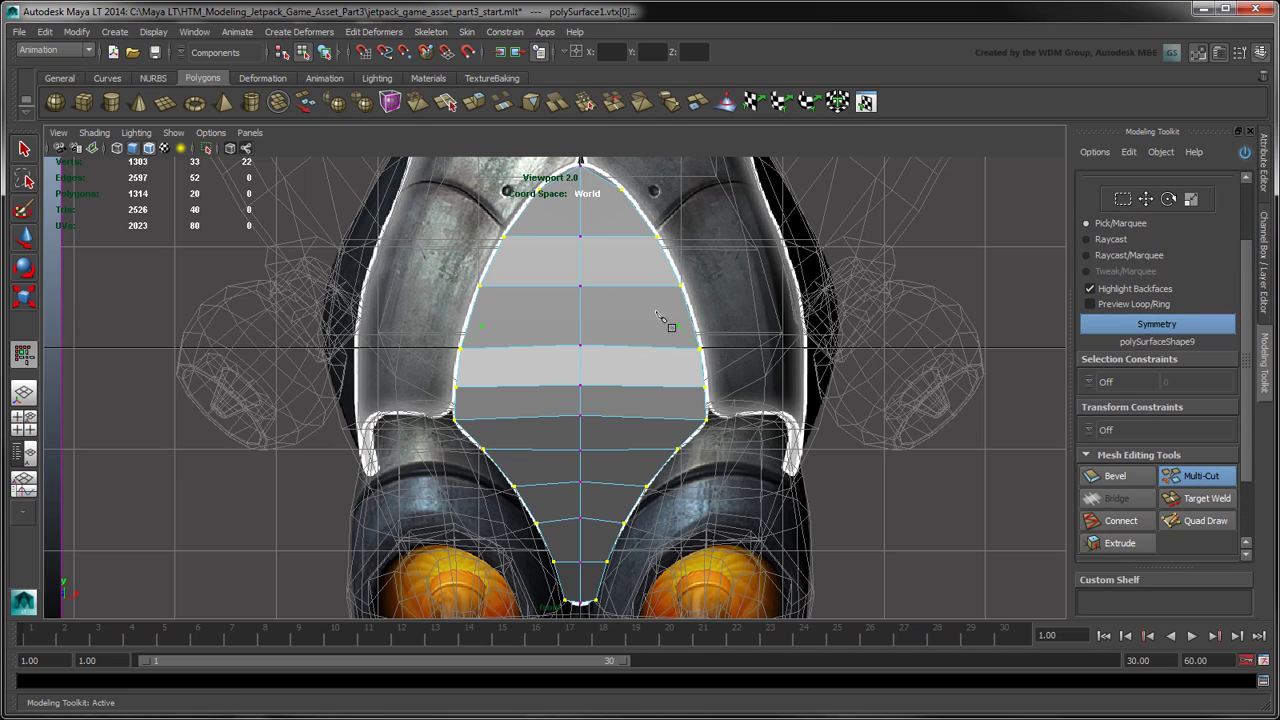
ctrl+click(531, 241)
alt+right_drag(531, 241, 530, 410)
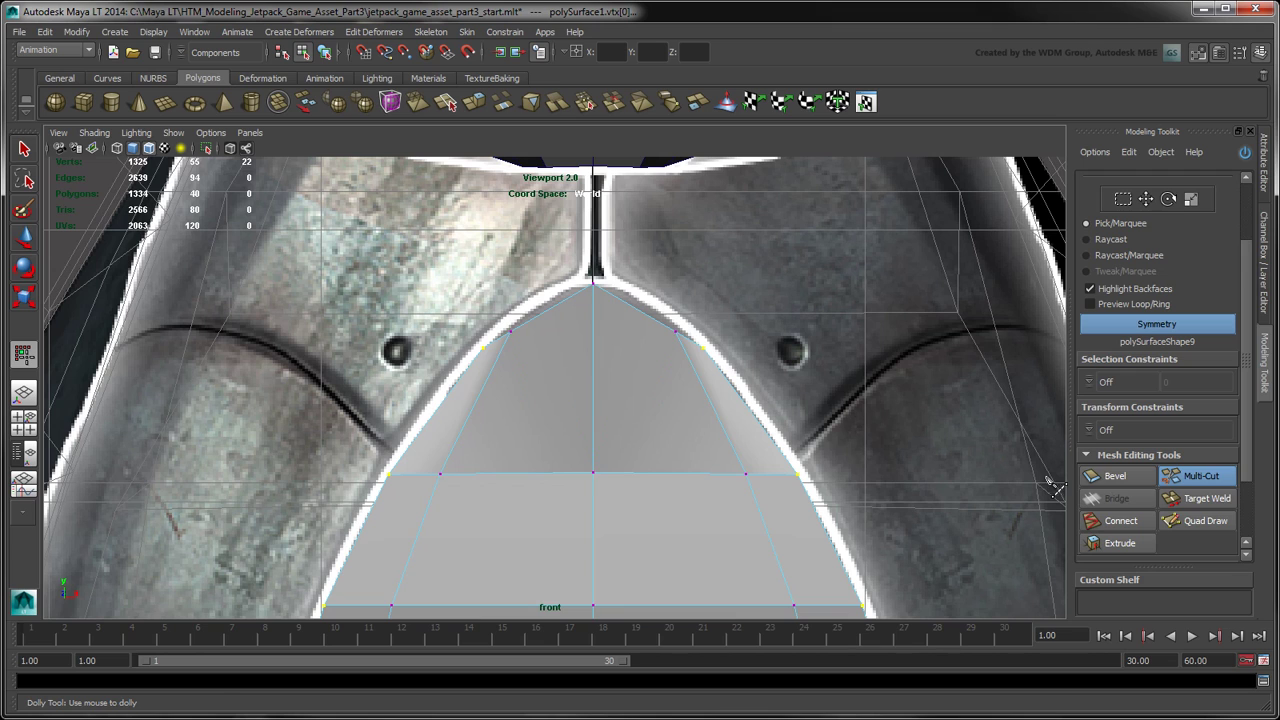
click(1191, 480)
drag(1253, 449, 1245, 354)
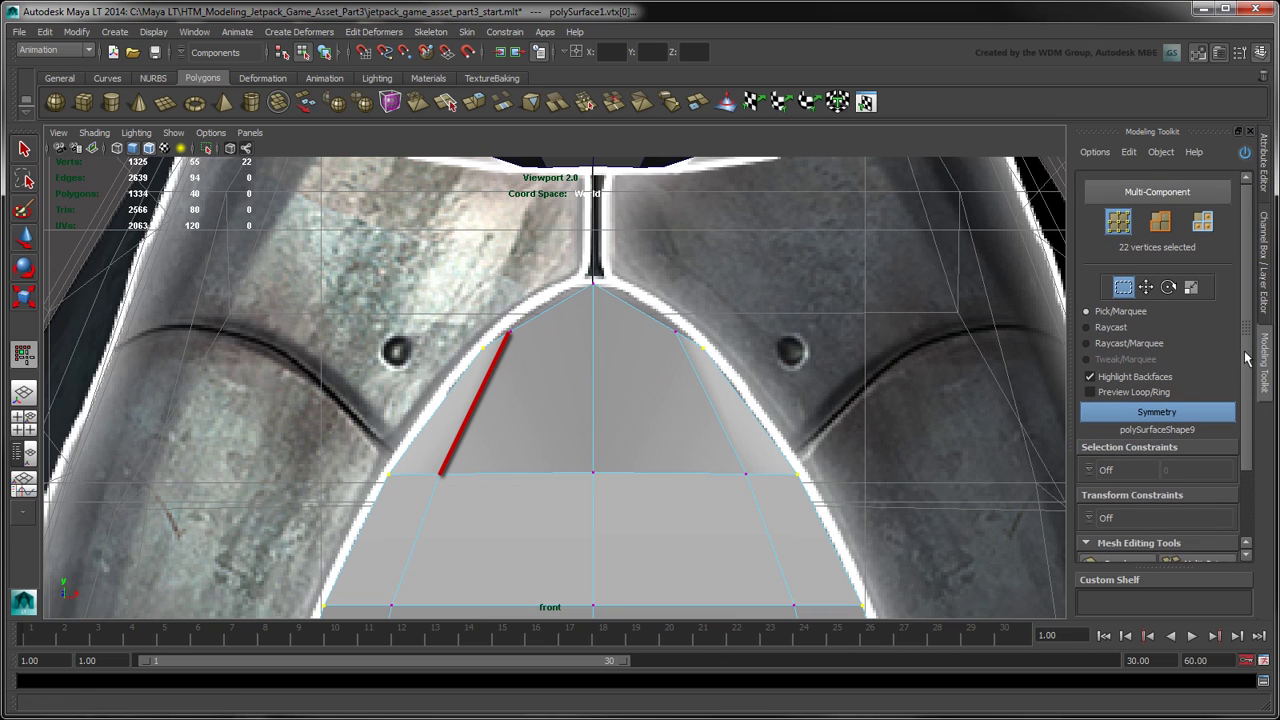
Delete the uppermost segment of the inner vertical edge loop on both sides of the panel.
click(1160, 221)
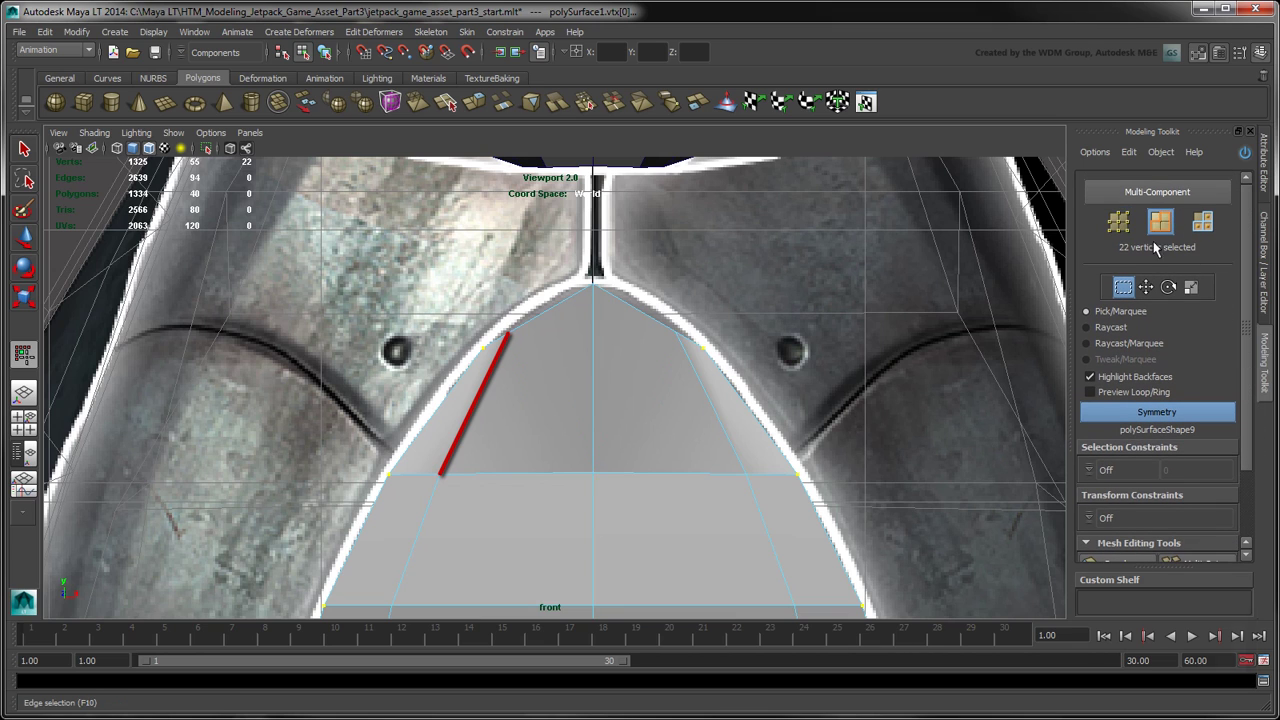
click(488, 385)
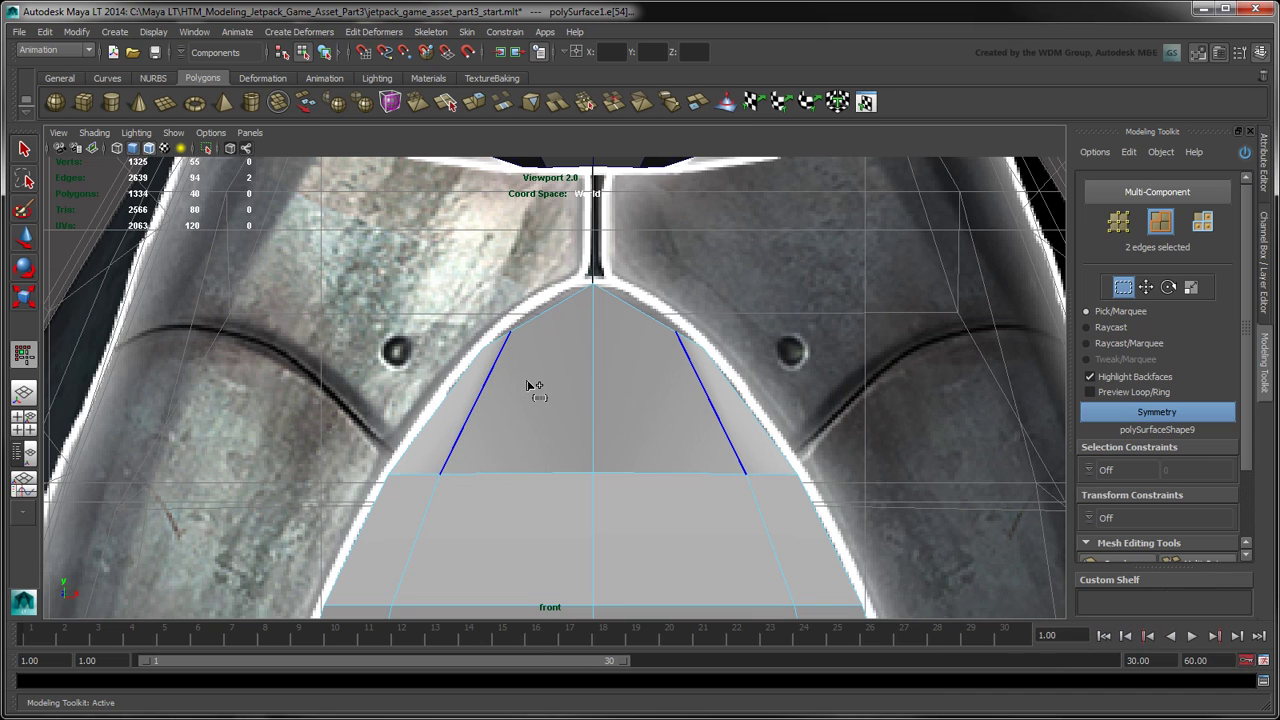
key(ctrl+Delete)
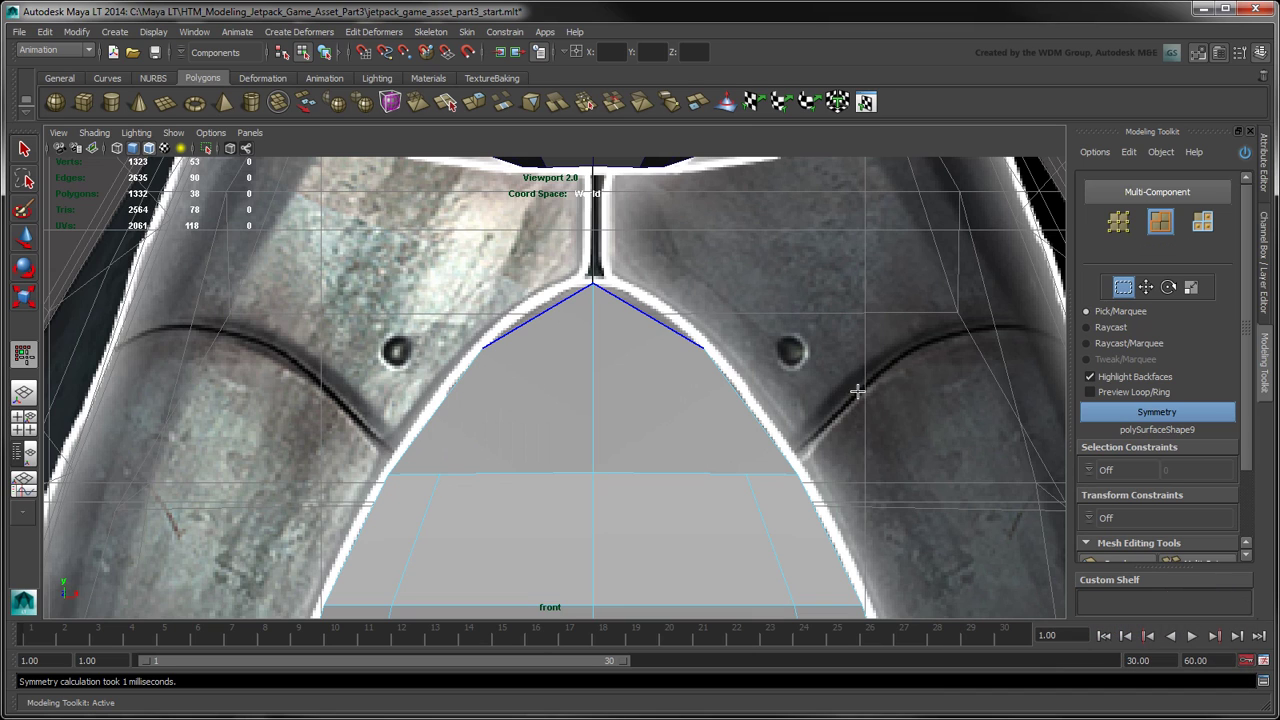
Cut mirrored edges with Multi-Cut from the inner loops up to the centre line, and connect their bends to the upper border vertices.
scroll(1160, 450, down, 3)
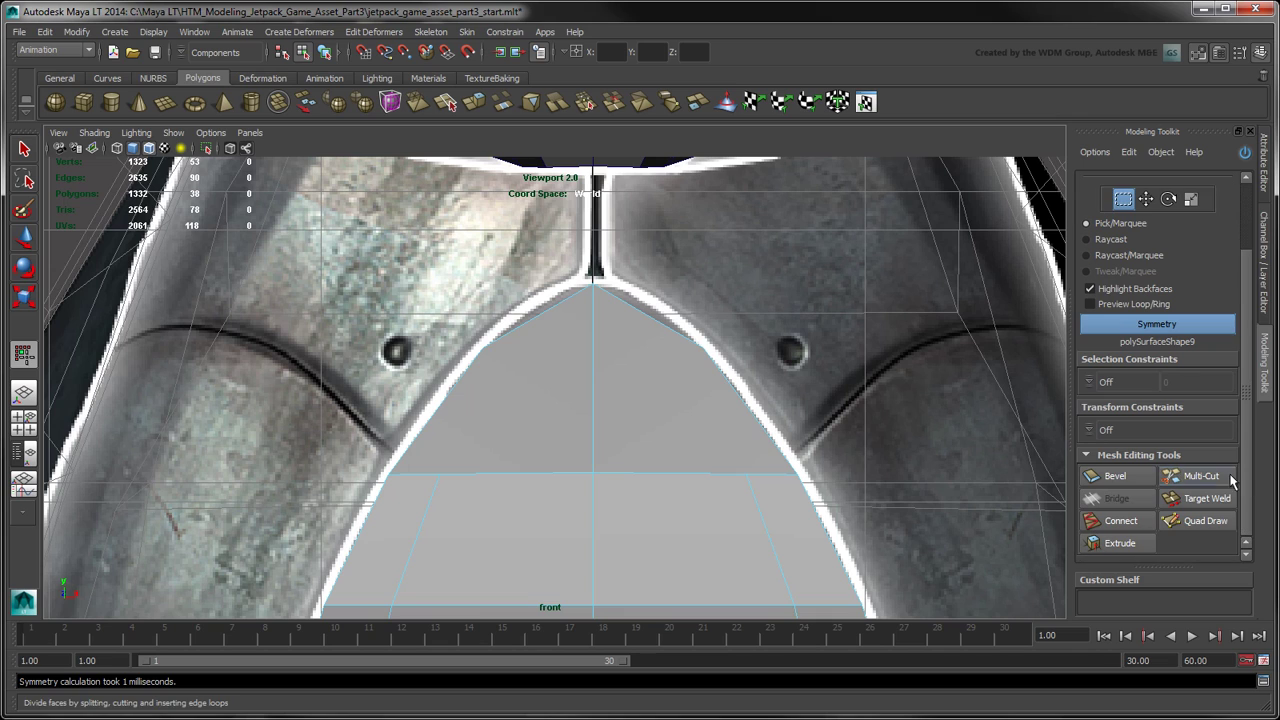
click(1200, 476)
click(443, 474)
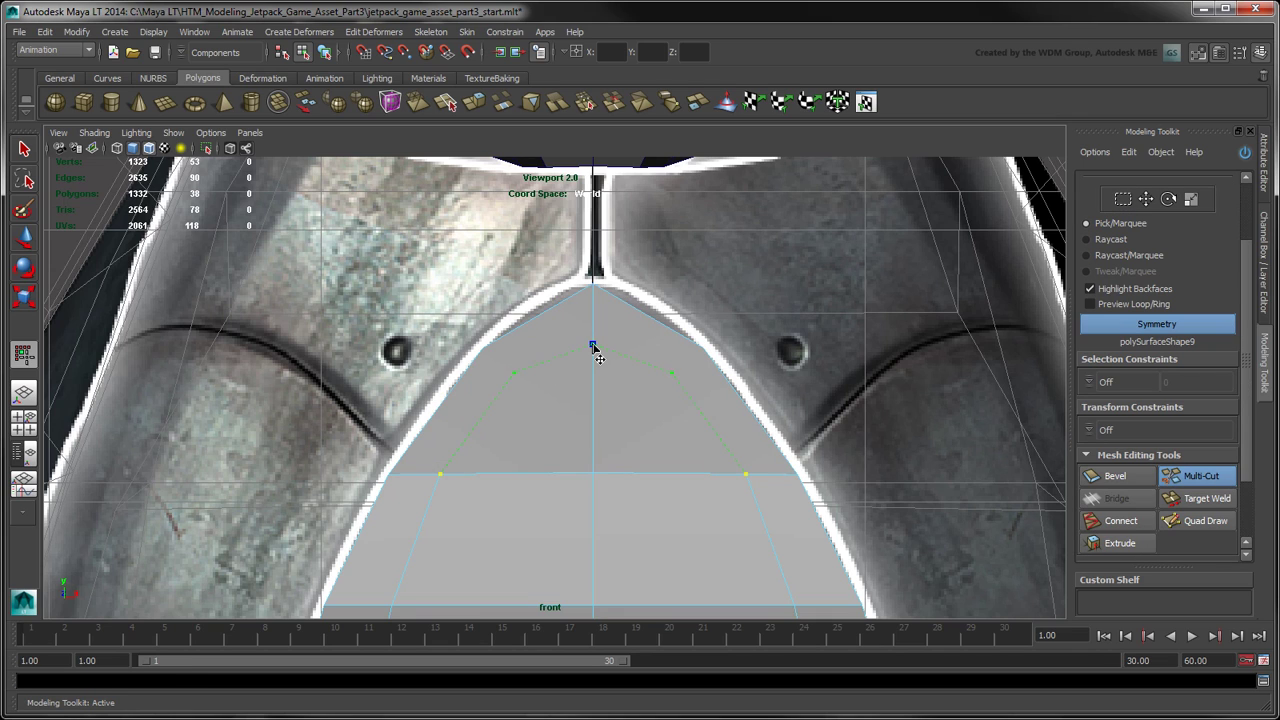
click(592, 345)
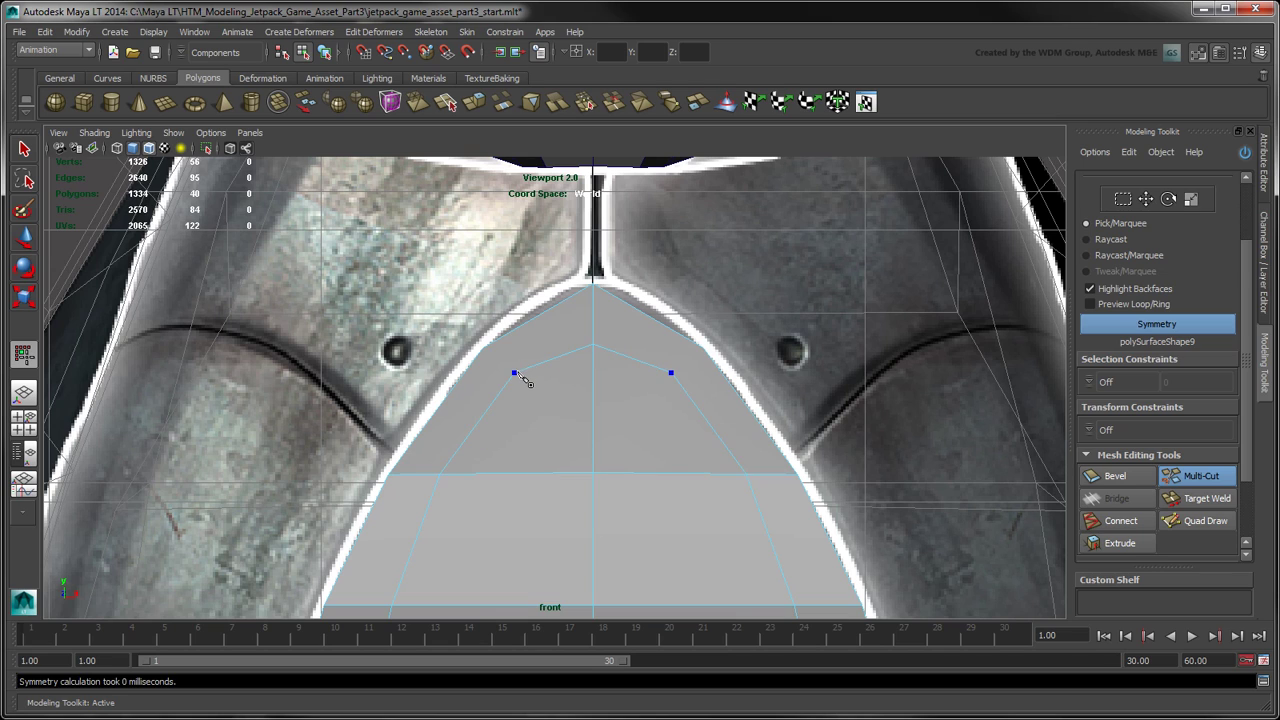
click(483, 349)
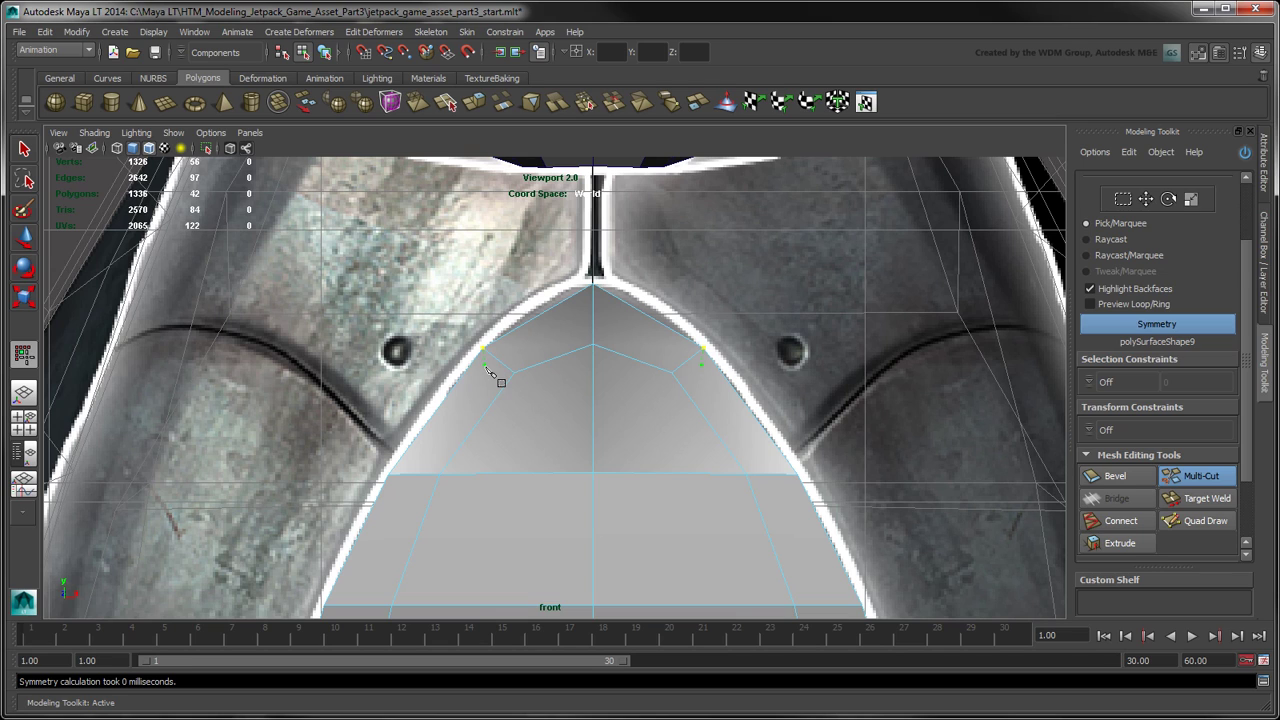
click(1165, 476)
Select the panel's entire border edge loop and move it back in the side view to give the panel depth.
key(space)
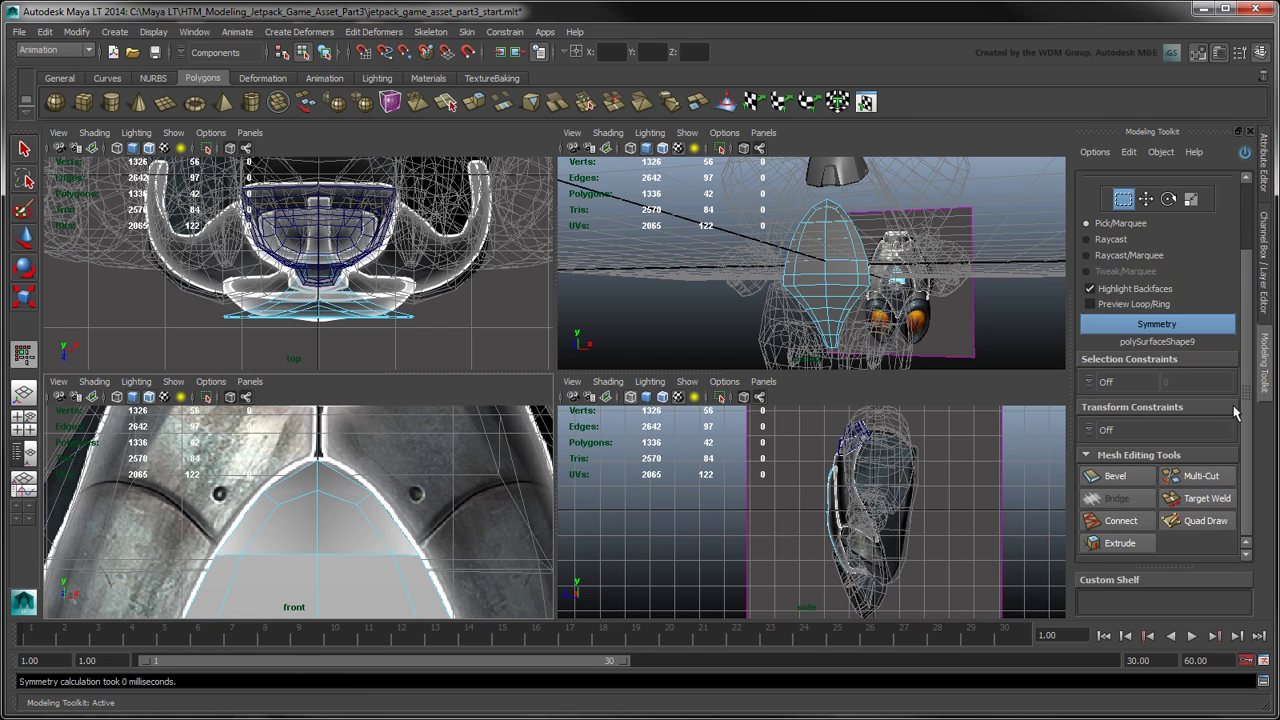
scroll(1235, 412, up, 3)
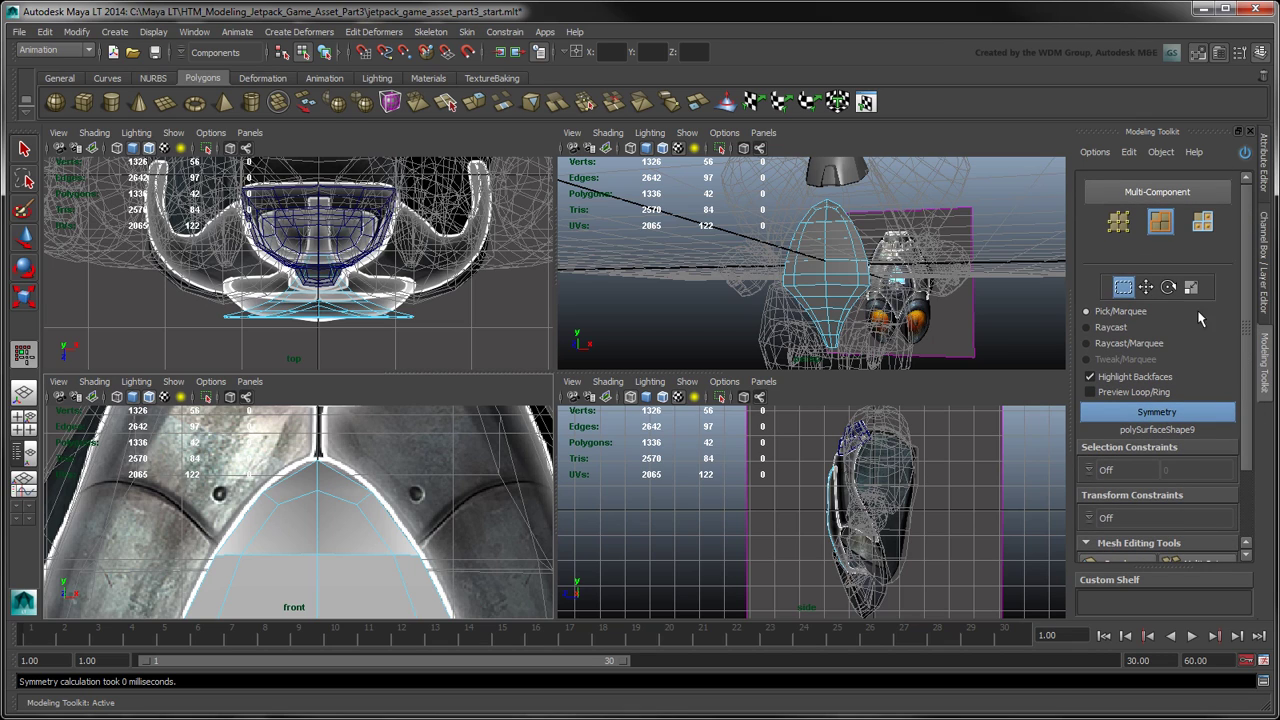
click(1146, 287)
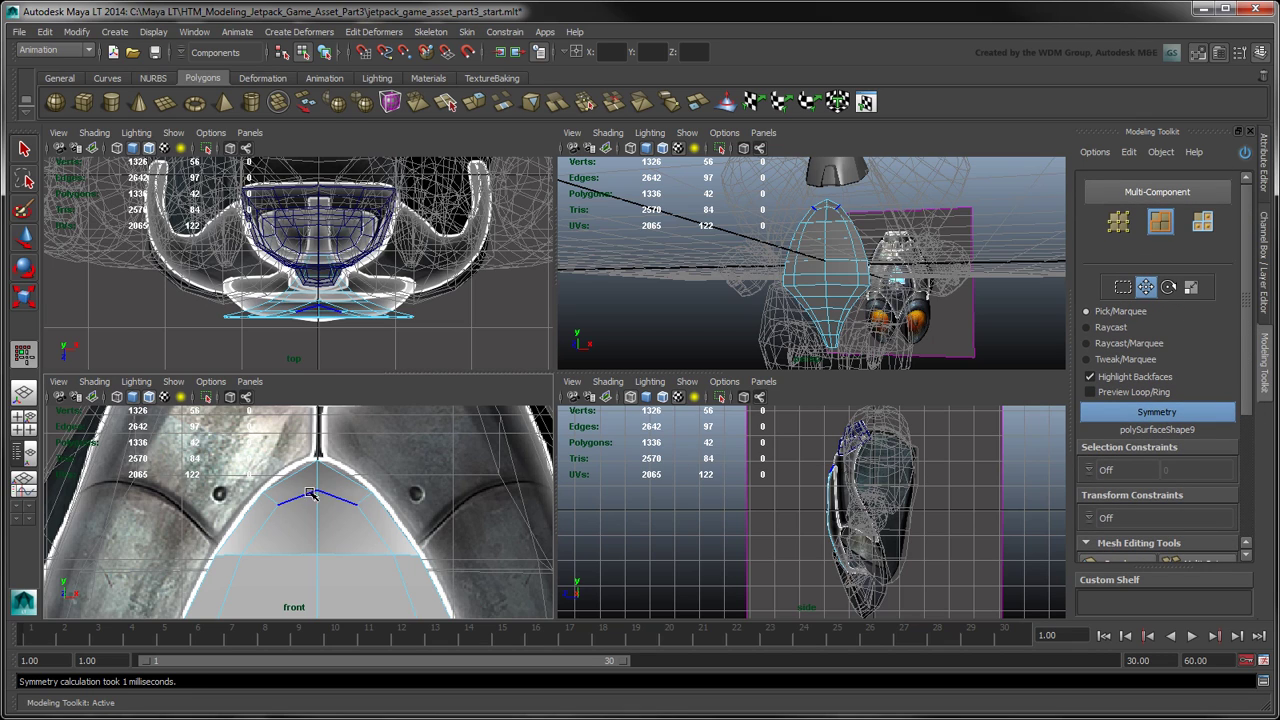
click(302, 481)
double_click(298, 482)
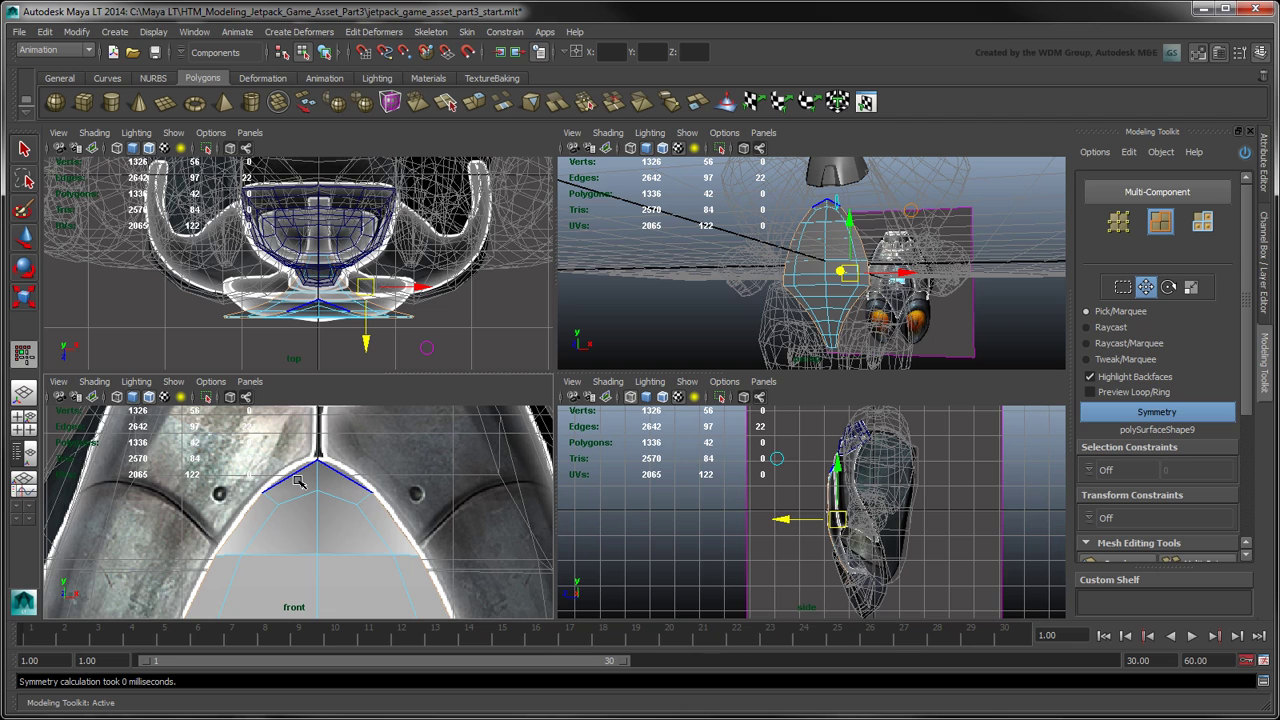
key(space)
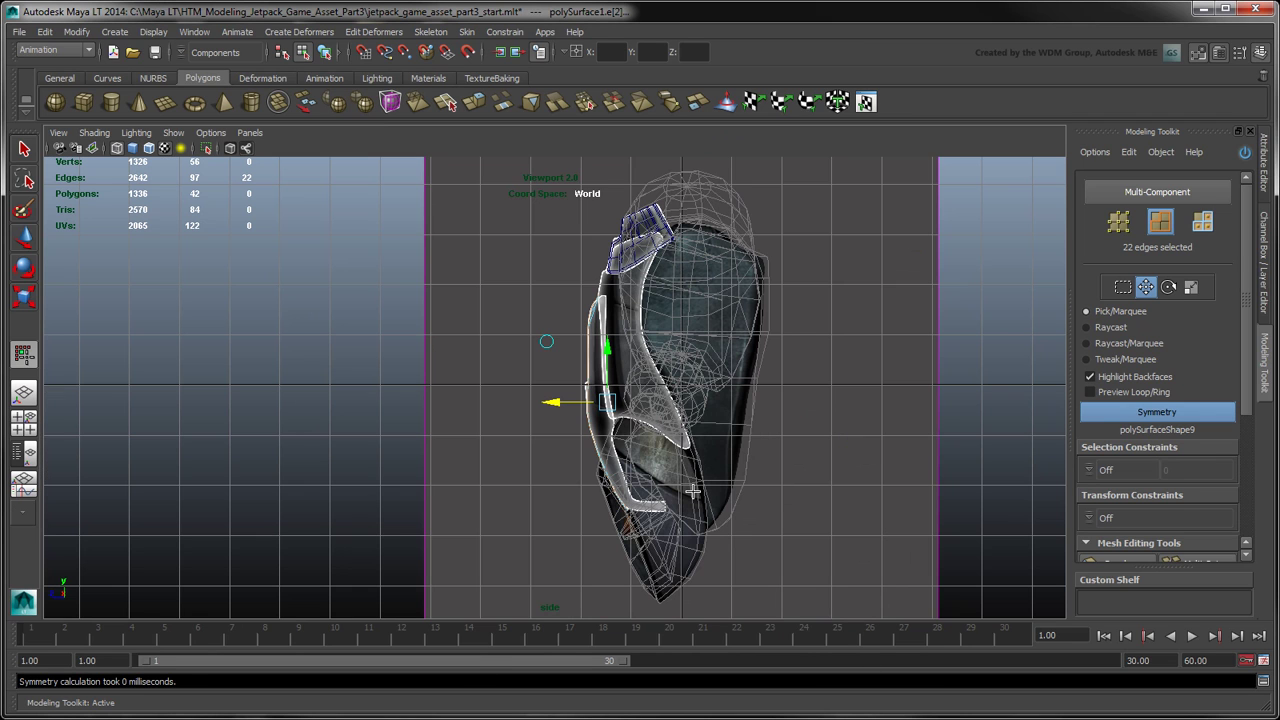
scroll(583, 420, up, 5)
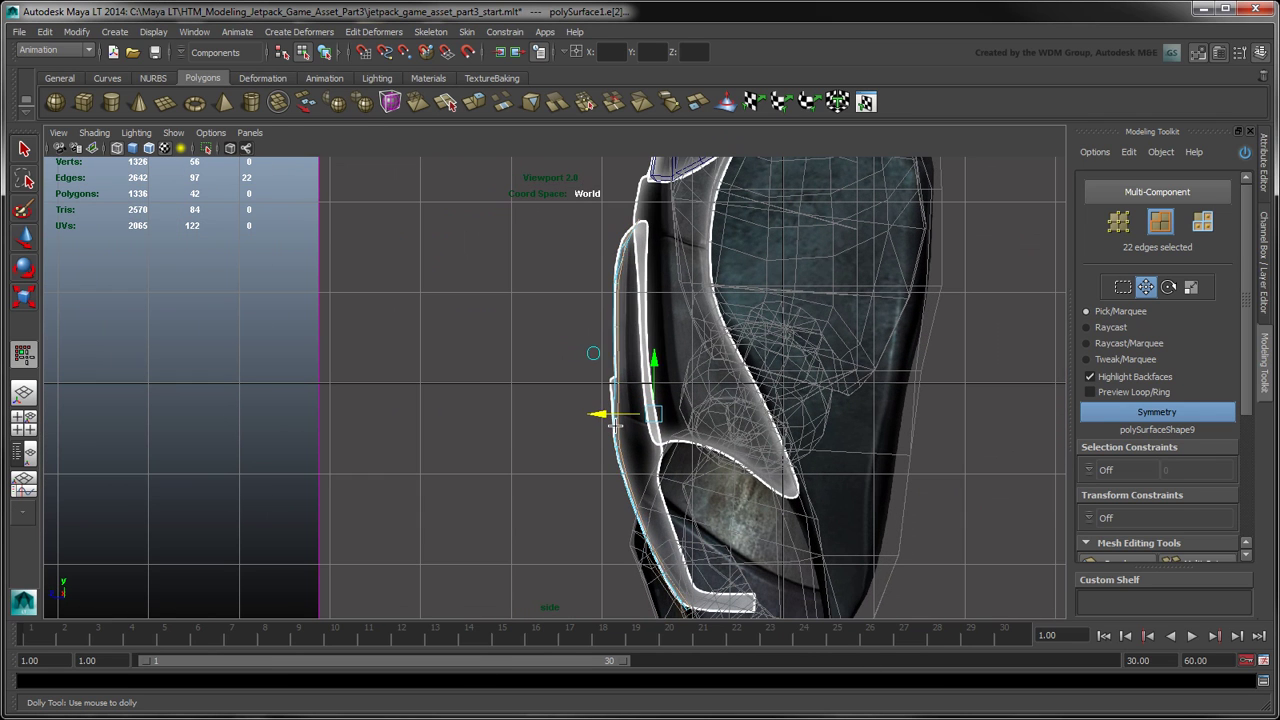
scroll(660, 440, up, 5)
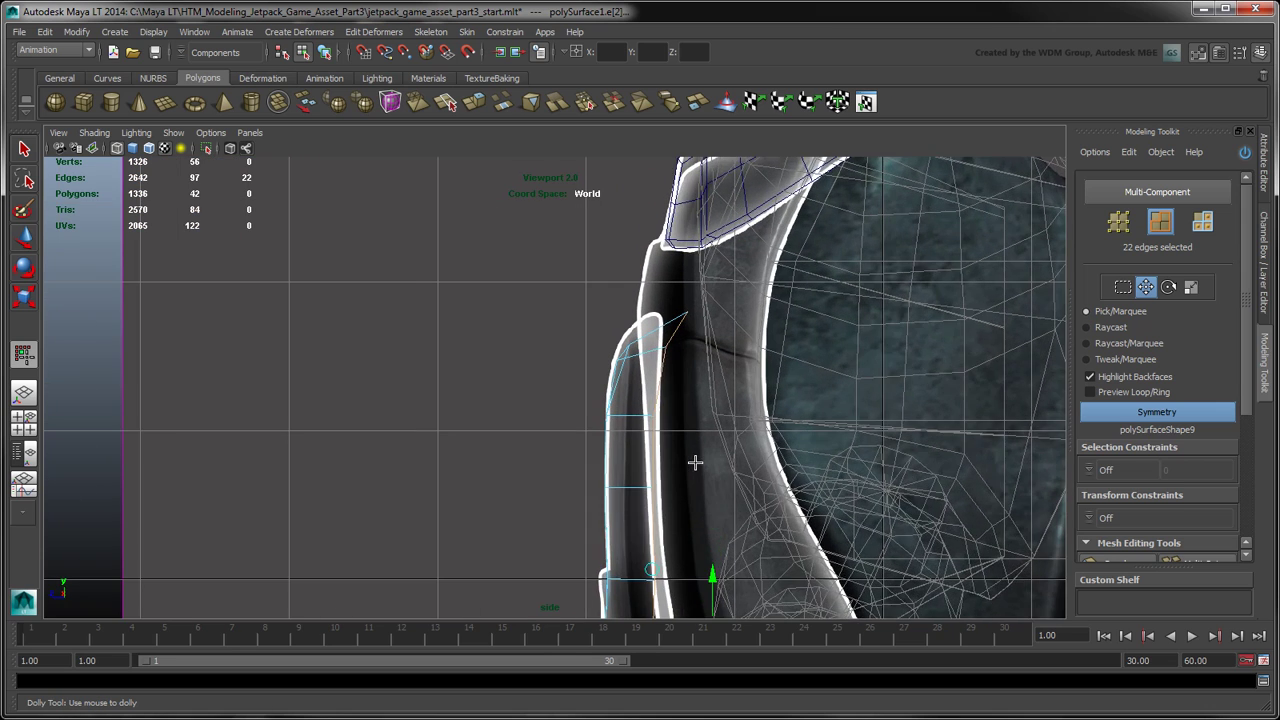
Reposition the panel's topmost vertices in the side view to follow the outline's rounded upper end.
click(1118, 224)
drag(733, 250, 783, 311)
drag(708, 287, 672, 288)
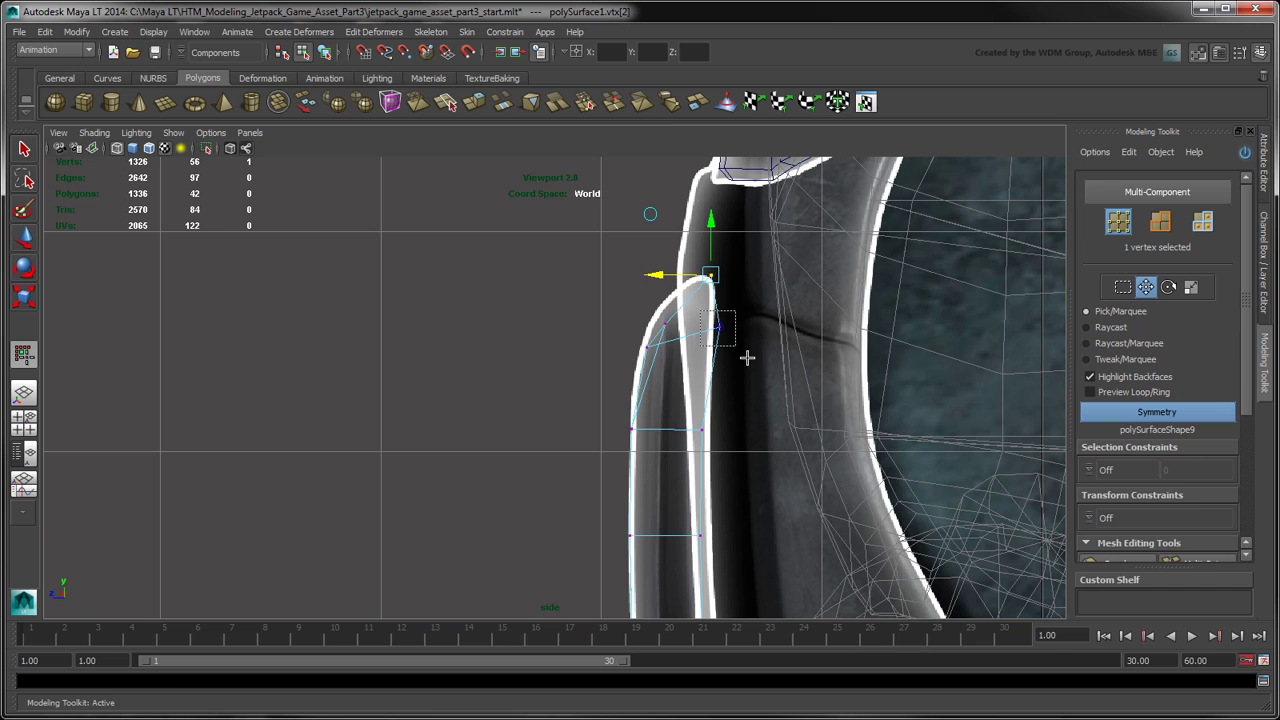
drag(747, 358, 748, 358)
drag(688, 330, 685, 343)
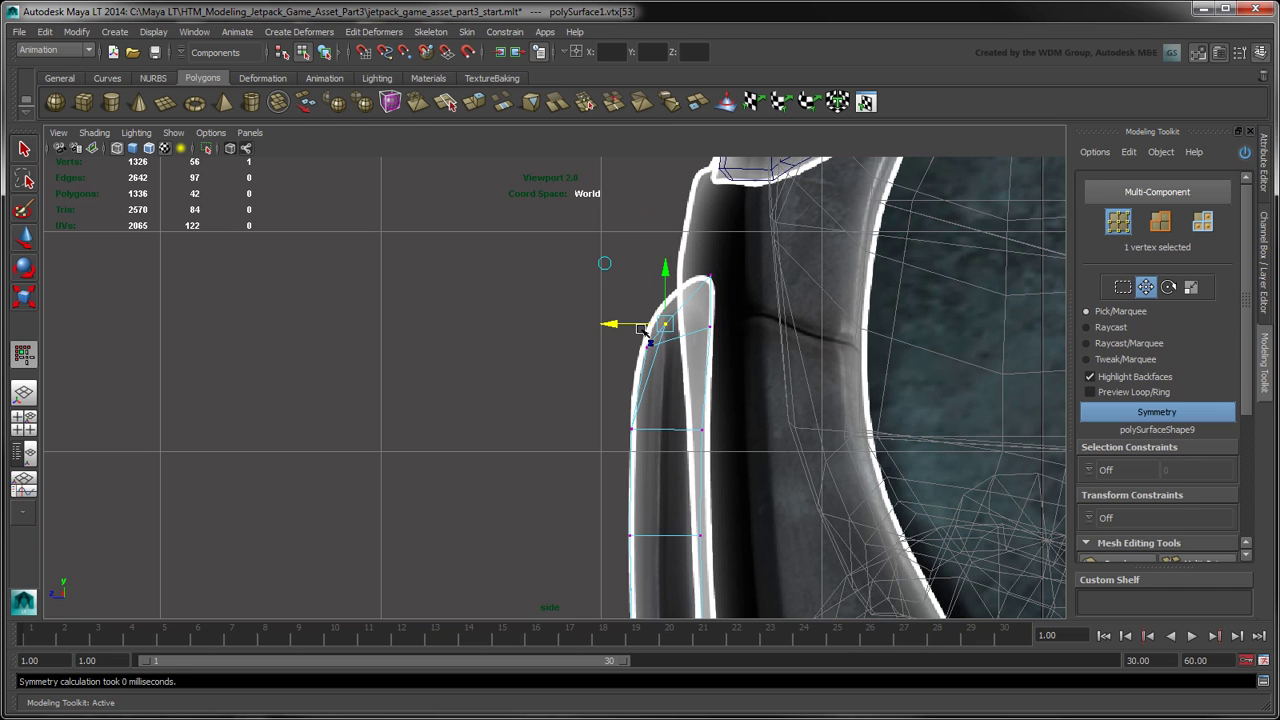
drag(646, 331, 631, 333)
Align the rear border vertices along the panel's lower part and the tip vertices with the outline's bend in the side view.
alt+middle_drag(752, 606, 709, 254)
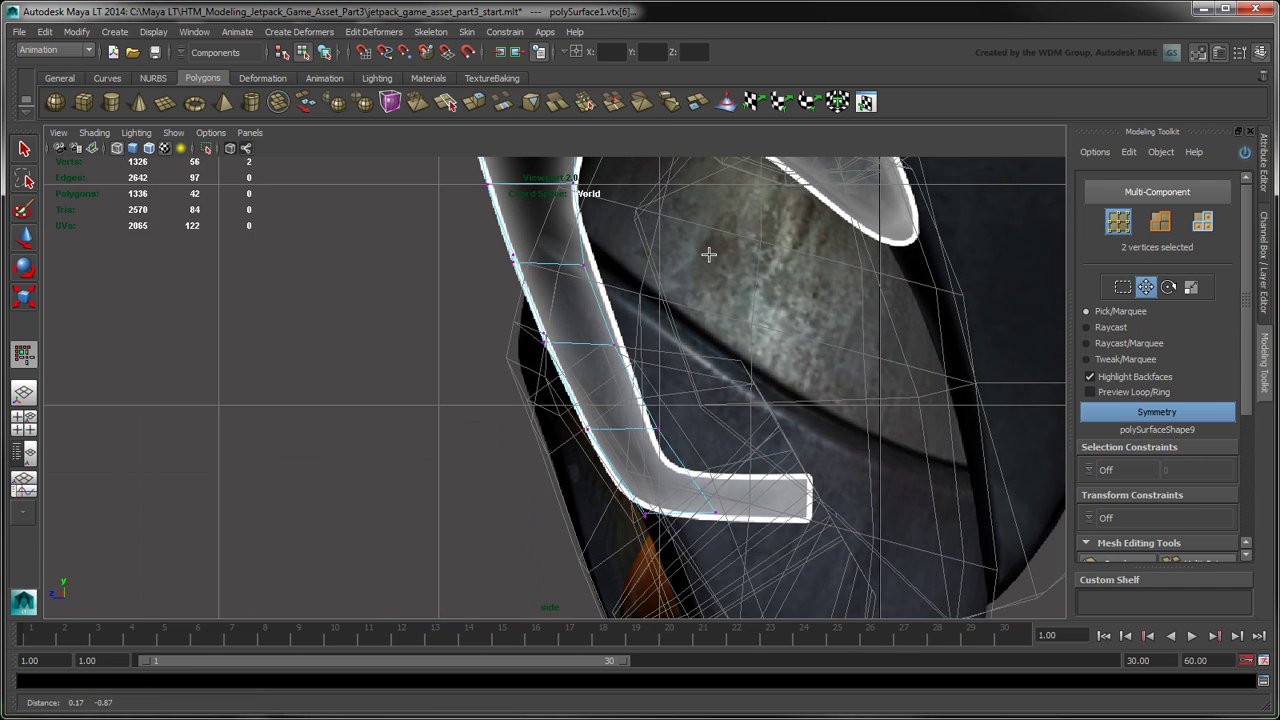
drag(566, 247, 632, 309)
drag(560, 270, 567, 274)
drag(592, 322, 596, 364)
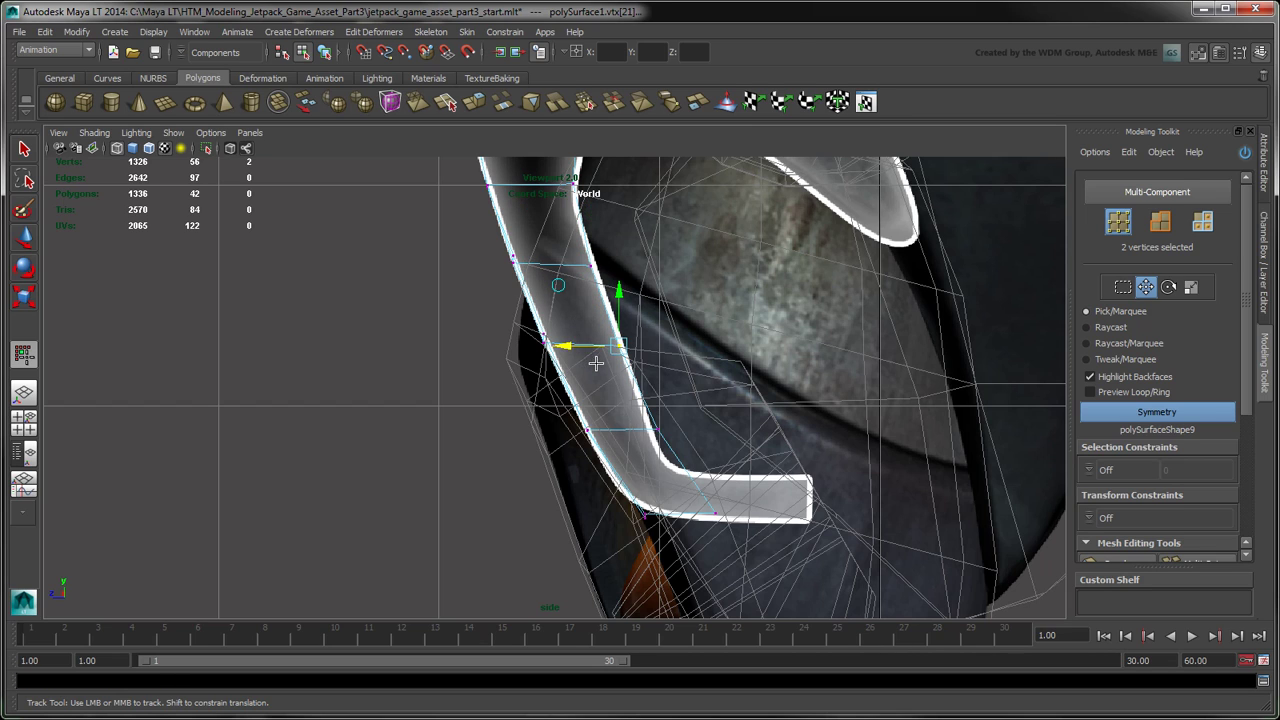
drag(689, 453, 634, 439)
mouse_move(697, 497)
mouse_down()
mouse_move(736, 540)
mouse_move(686, 480)
mouse_up()
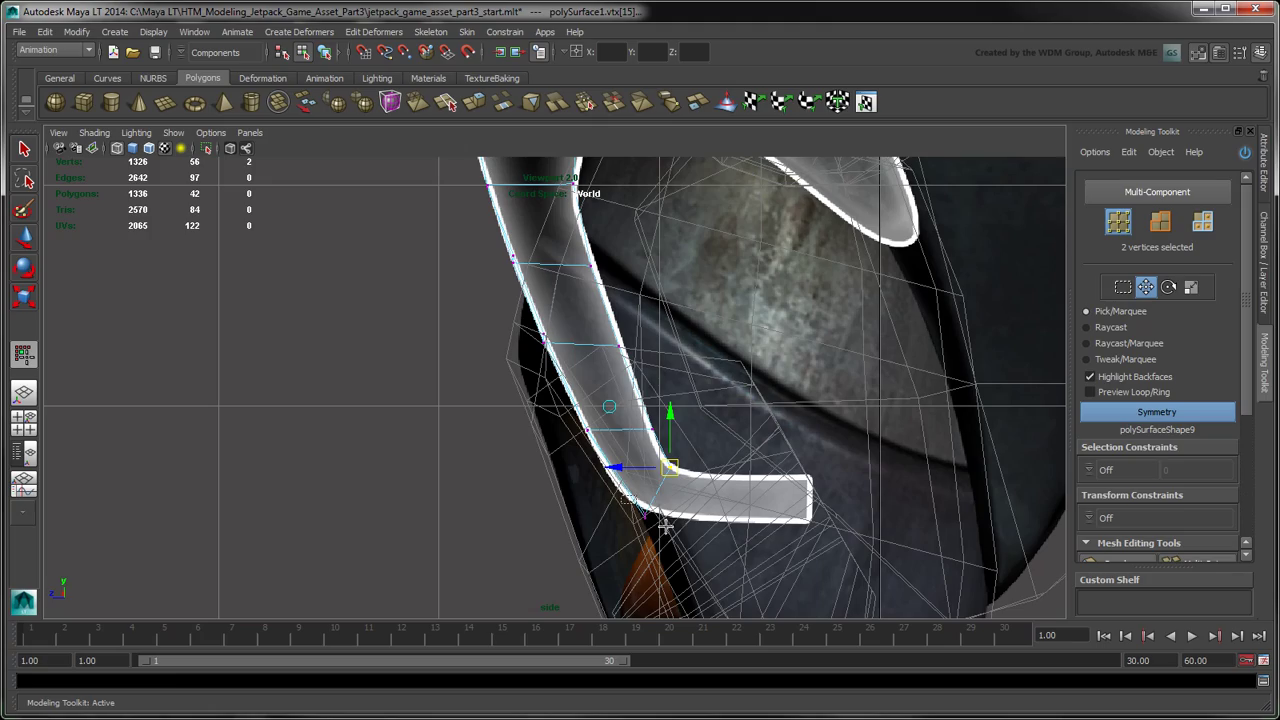
shift+click(640, 505)
Extrude the four border edges at the panel's bottom tip.
key(space)
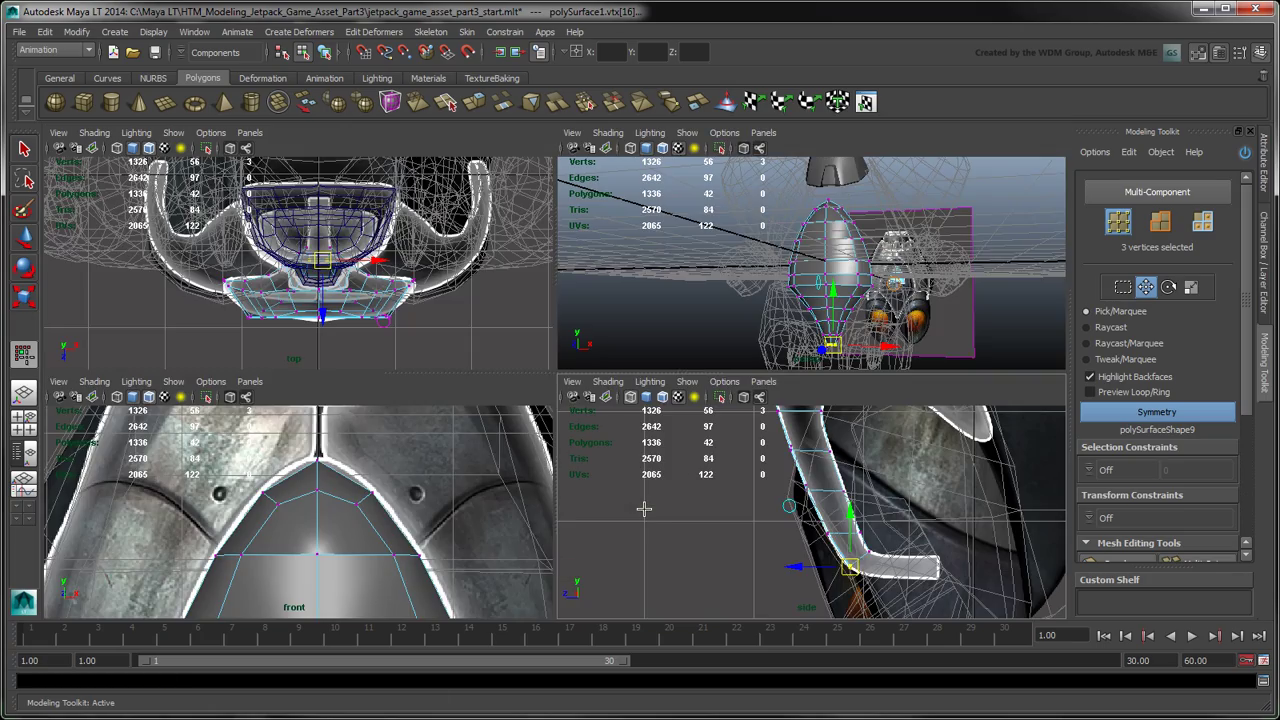
key(space)
alt+drag(789, 343, 635, 390)
alt+middle_drag(650, 425, 769, 360)
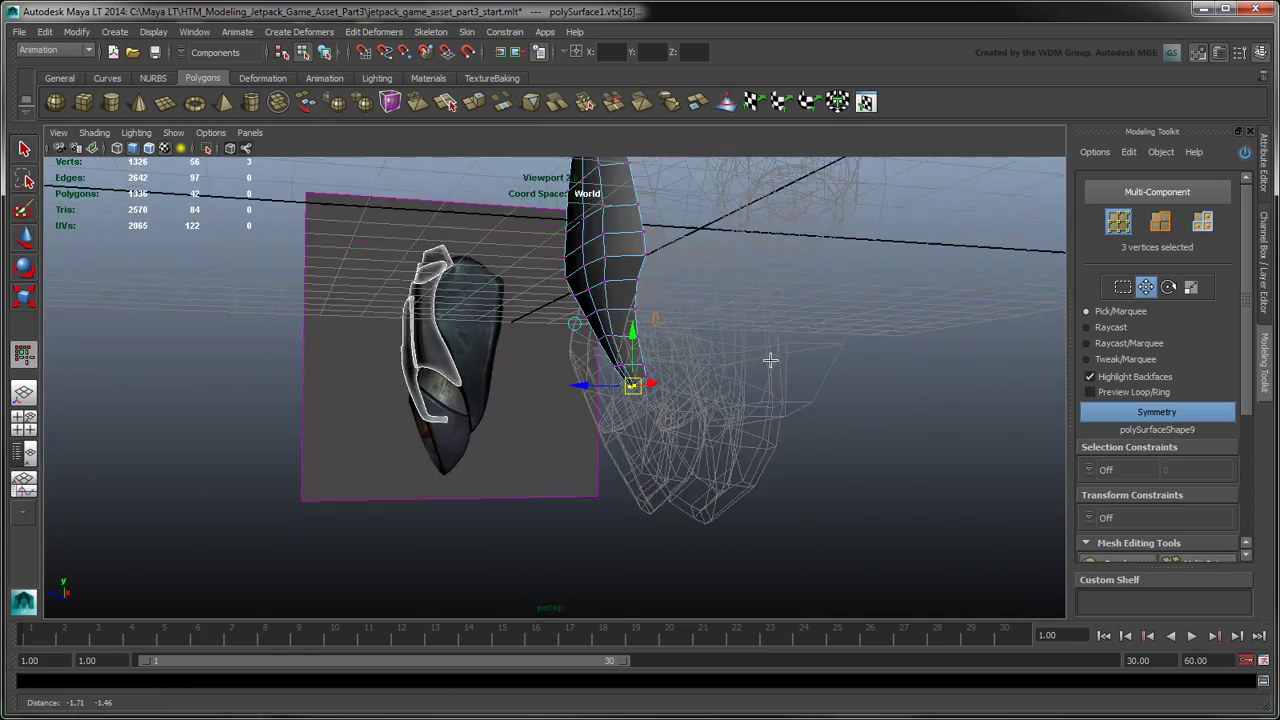
alt+right_drag(769, 360, 789, 394)
alt+middle_drag(789, 394, 720, 450)
click(1160, 221)
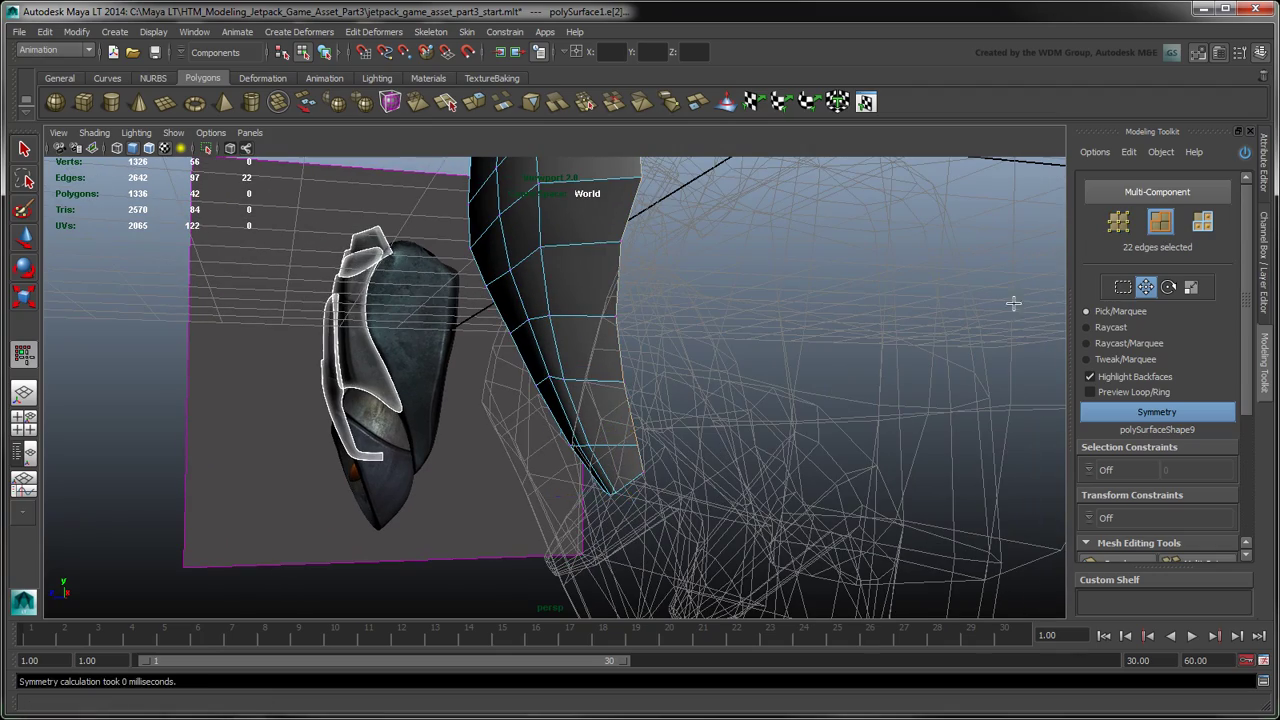
alt+right_drag(686, 523, 844, 444)
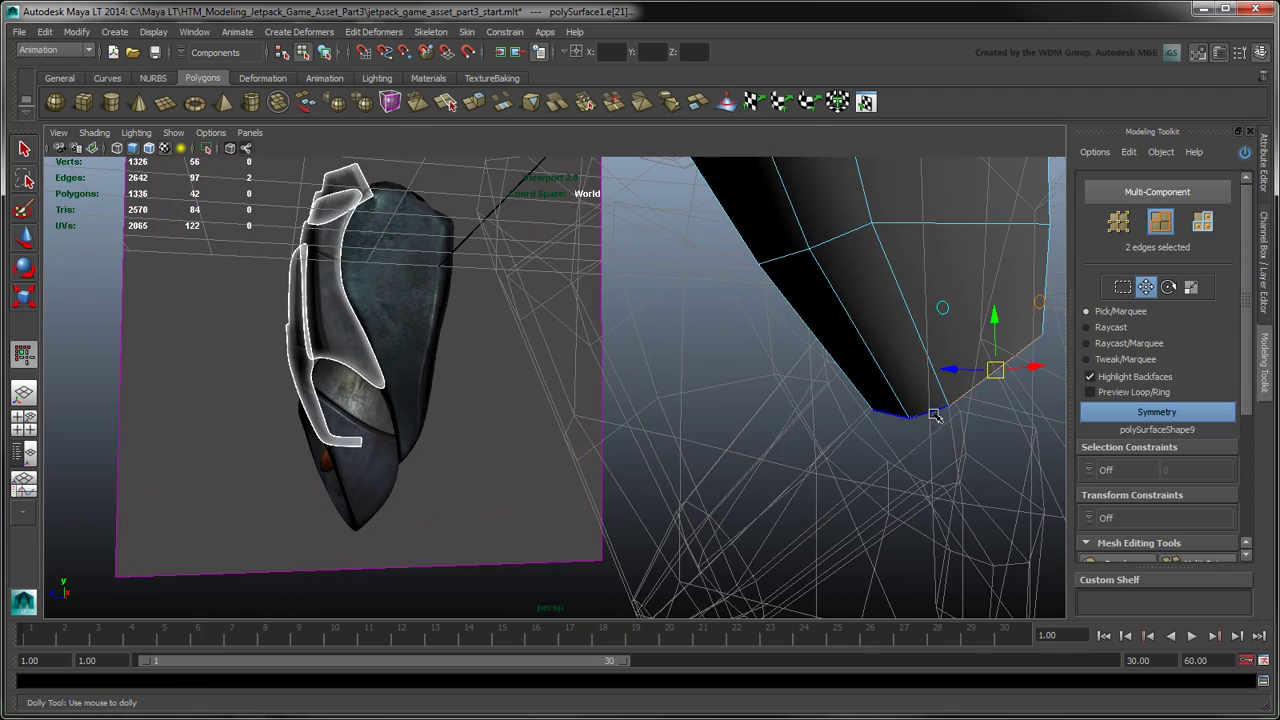
shift+click(934, 411)
alt+middle_drag(928, 437, 857, 500)
alt+drag(857, 500, 855, 495)
key(space)
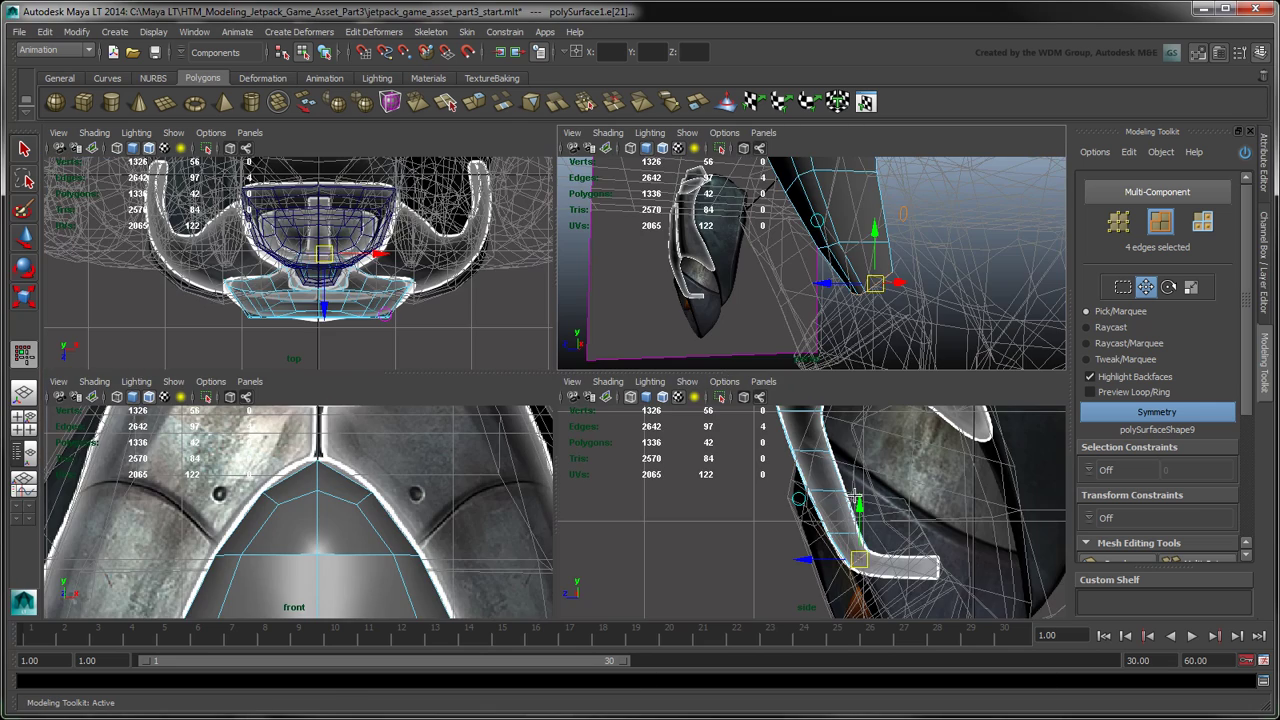
key(space)
scroll(1257, 415, down, 2)
scroll(1257, 415, down, 2)
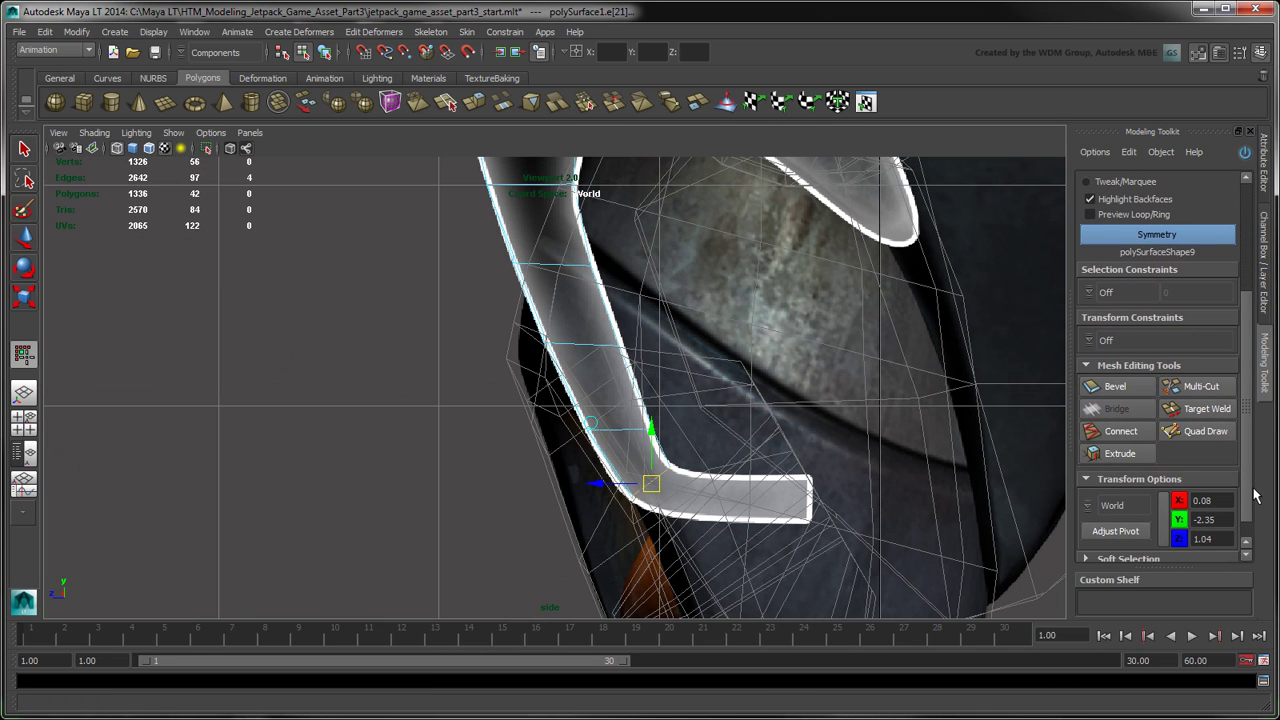
click(1118, 456)
Pull the extruded tip edges back to the end of the outline's foot and fit the lower bend vertices to the outline.
drag(723, 503, 809, 503)
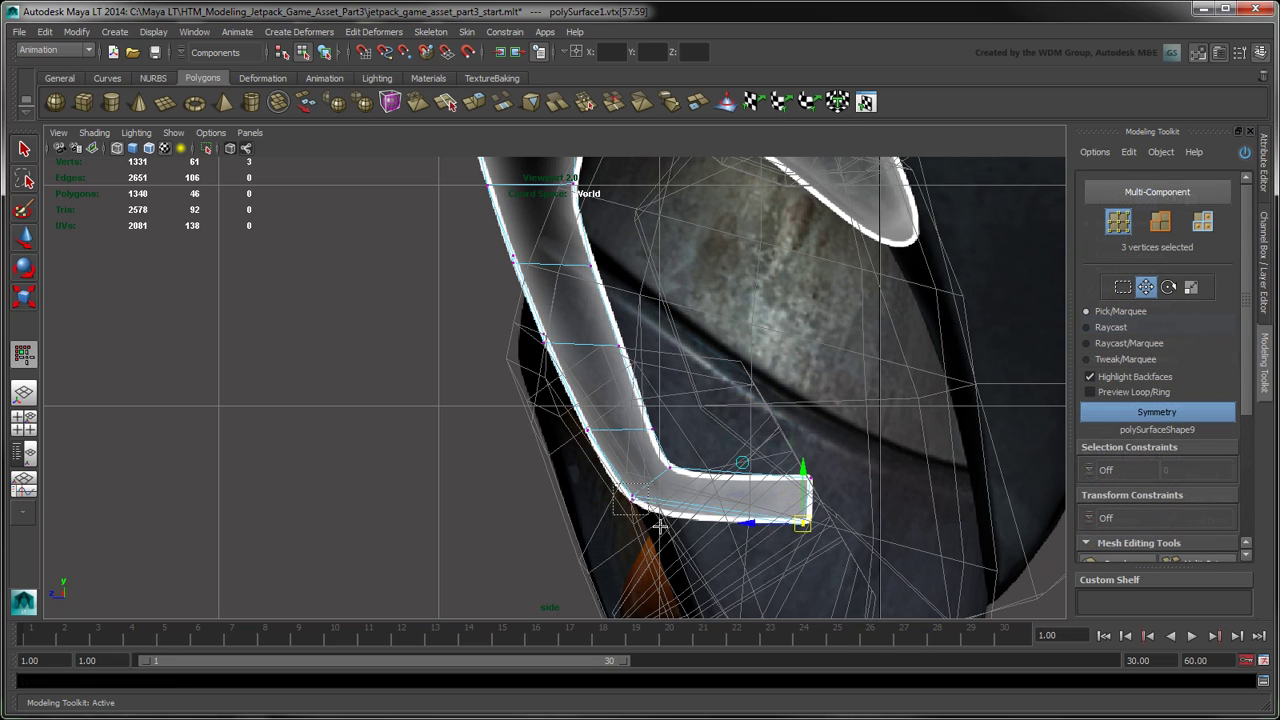
drag(660, 526, 620, 484)
drag(643, 500, 656, 512)
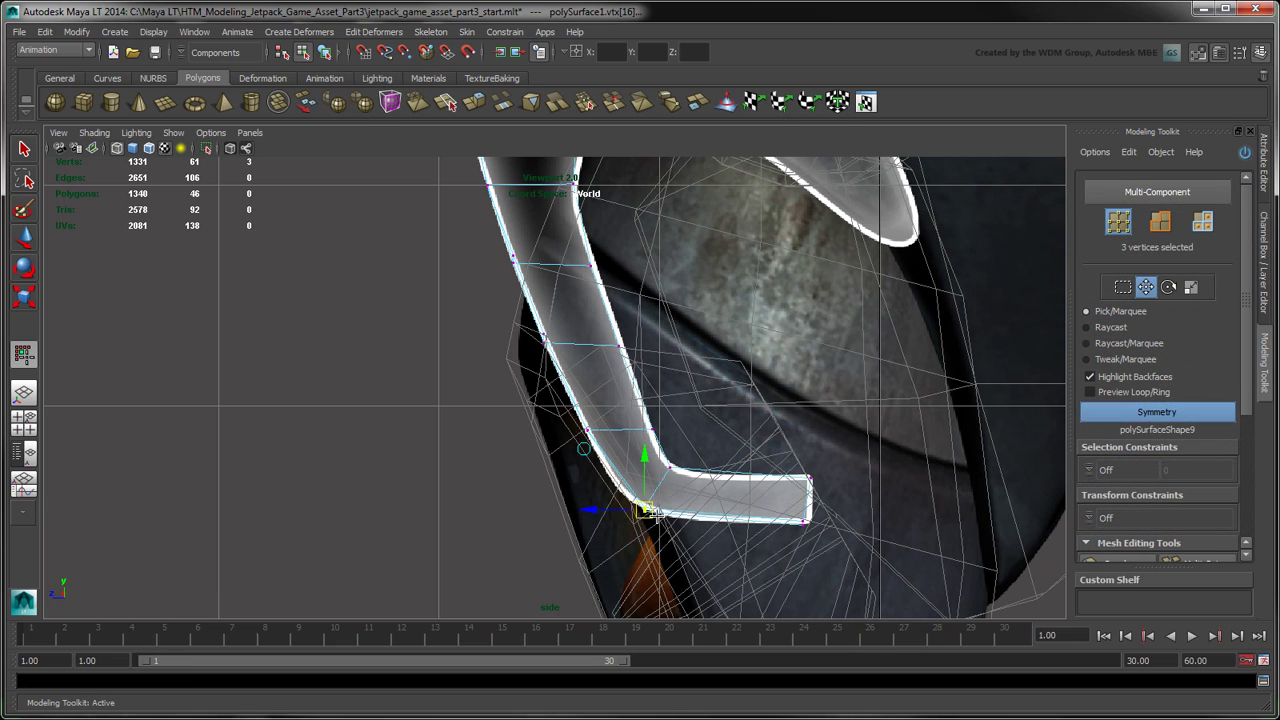
Bridge the opposite border edges across the upper back of the panel with 1 division, and exit the tool.
key(space)
key(space)
alt+drag(814, 350, 794, 320)
alt+middle_drag(794, 320, 780, 491)
alt+right_drag(780, 491, 778, 492)
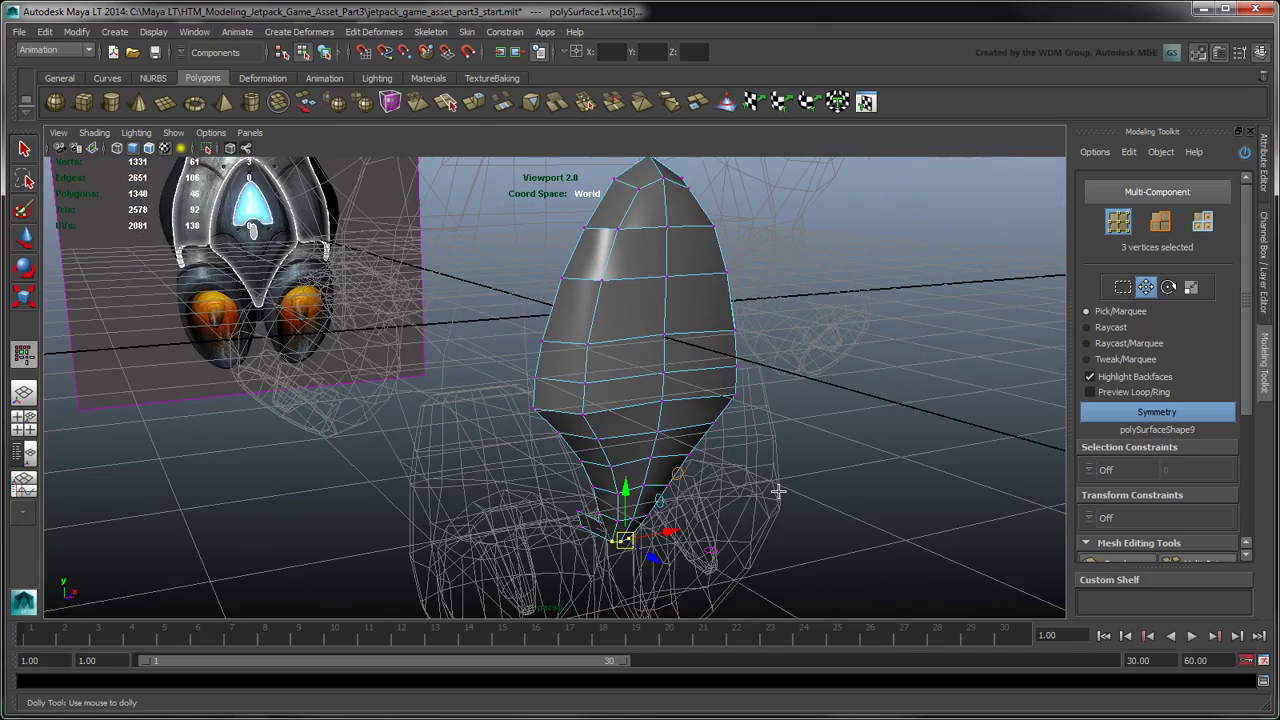
click(1160, 221)
alt+drag(720, 355, 930, 343)
alt+middle_drag(831, 343, 786, 484)
scroll(812, 411, up, 6)
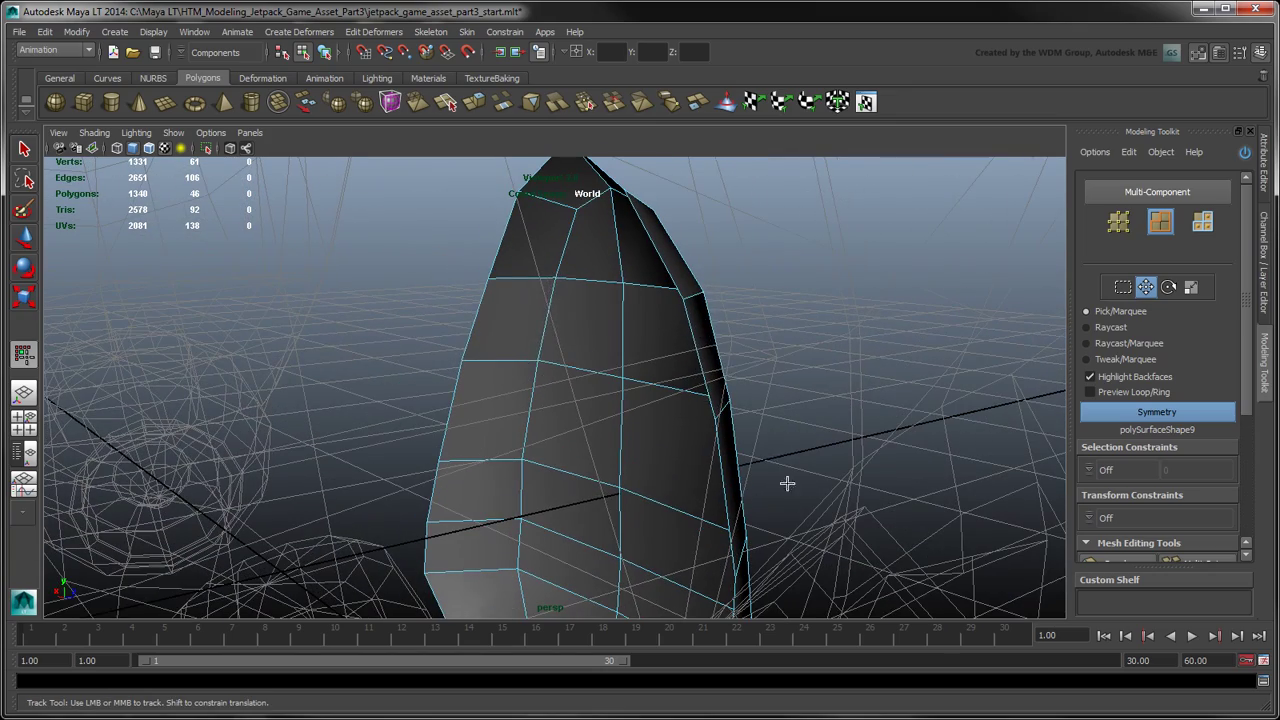
click(697, 332)
scroll(1245, 448, down, 5)
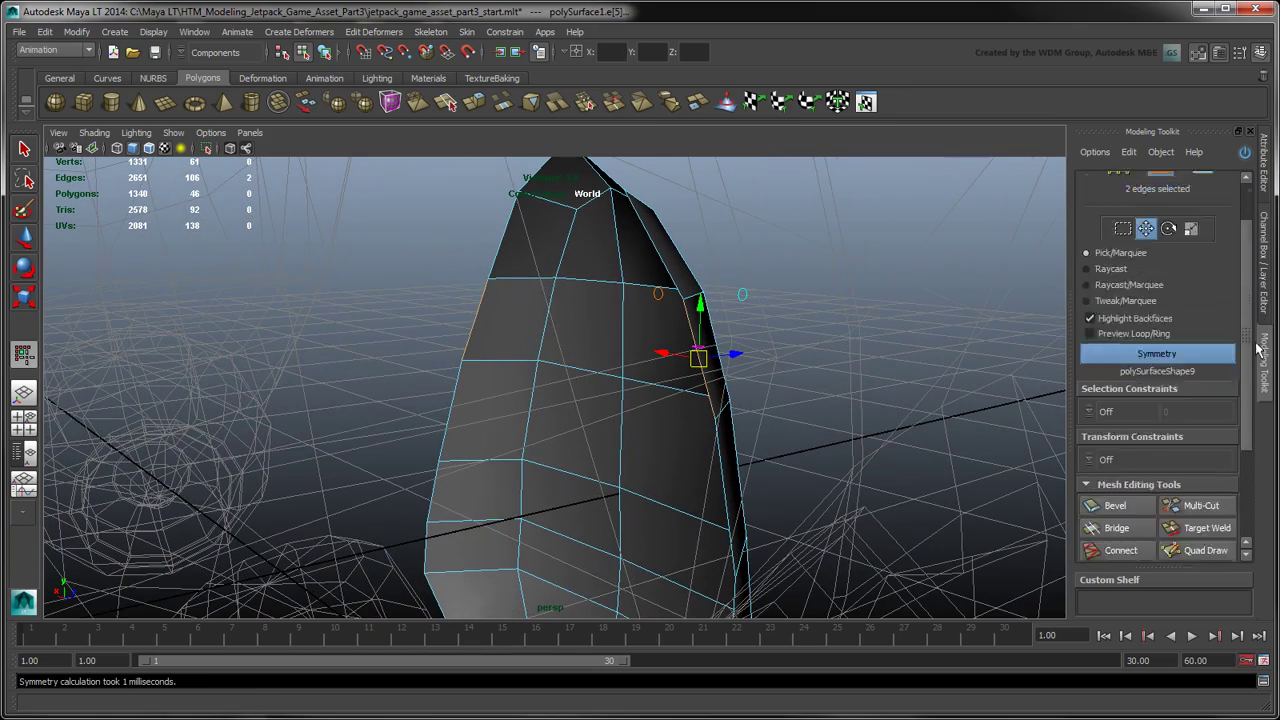
click(1117, 386)
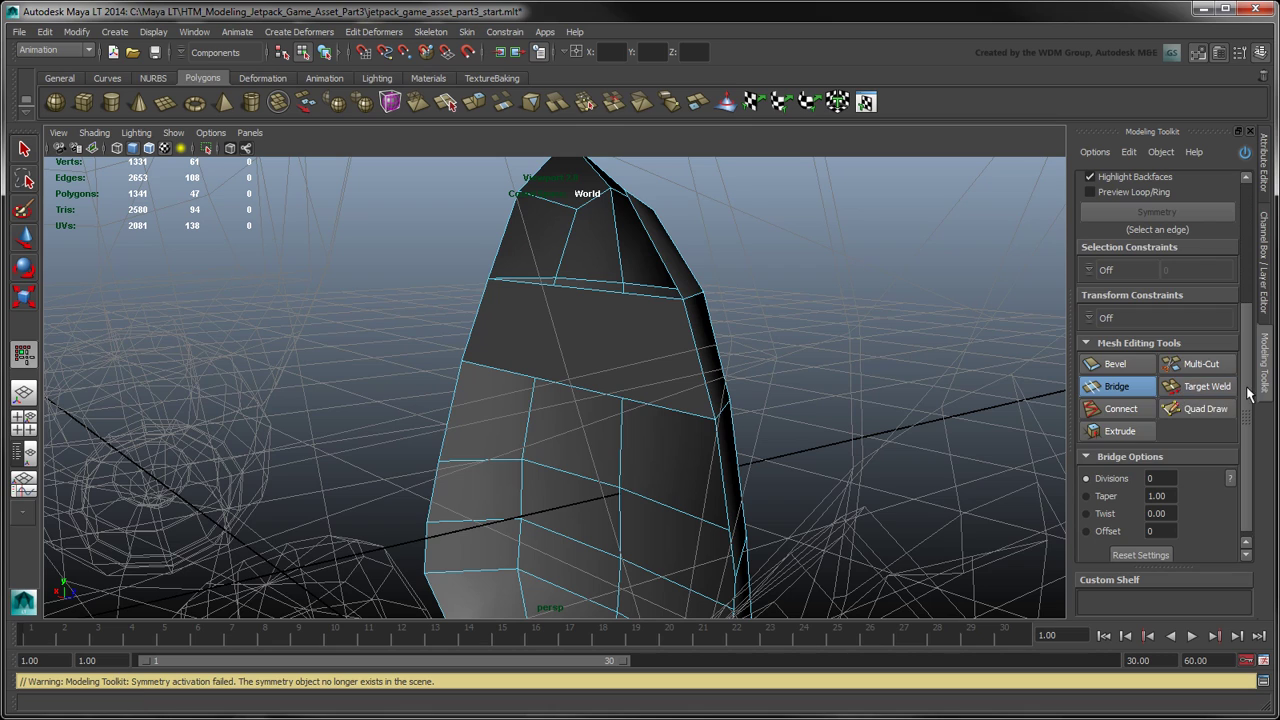
scroll(1250, 410, down, 1)
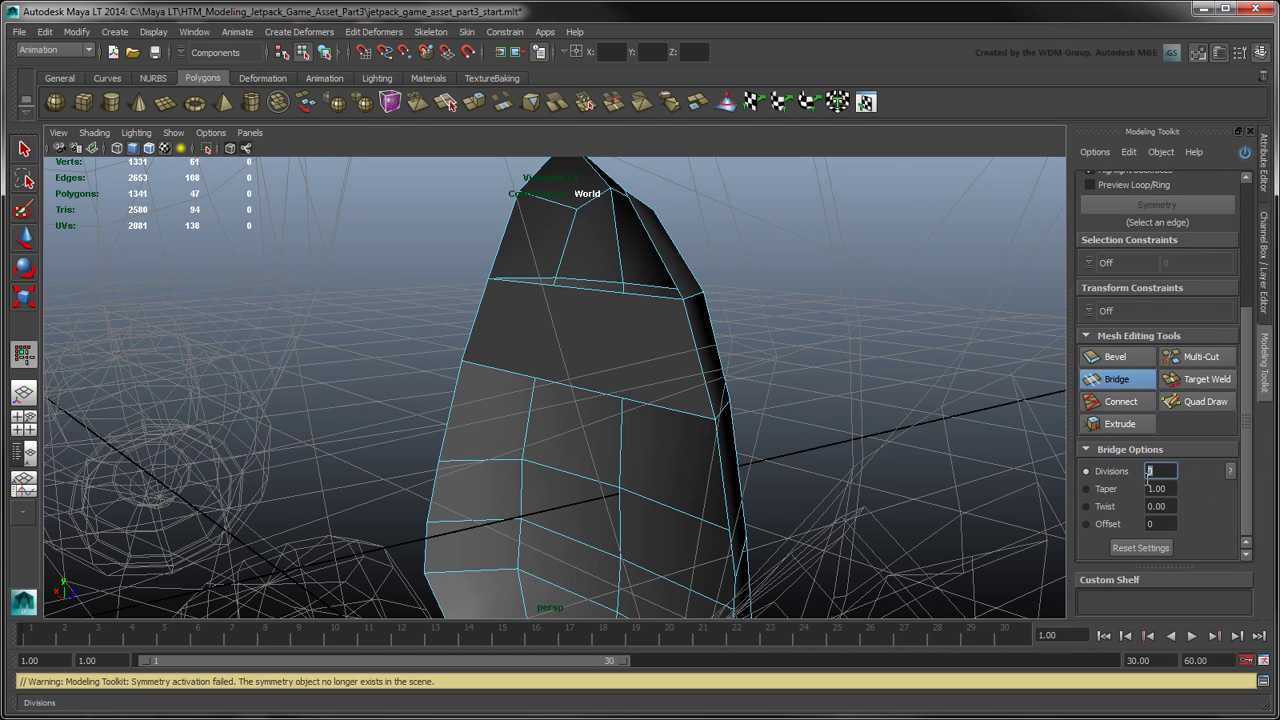
key(Return)
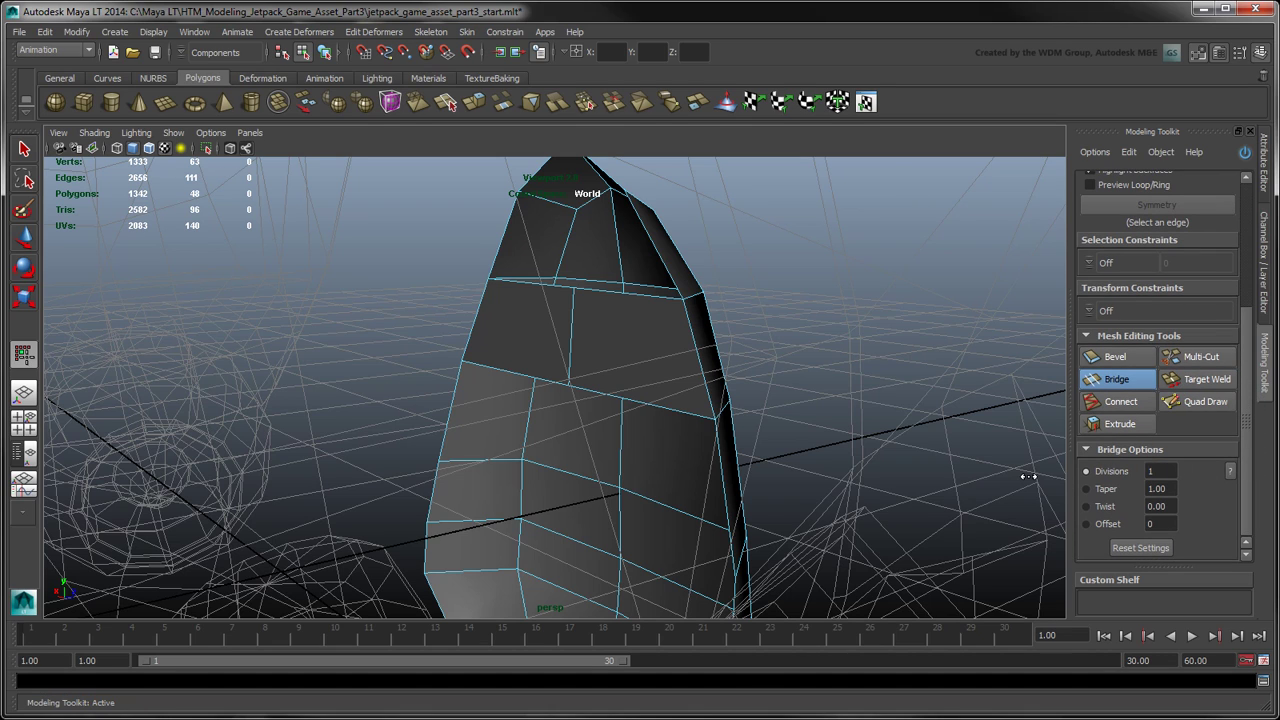
key(w)
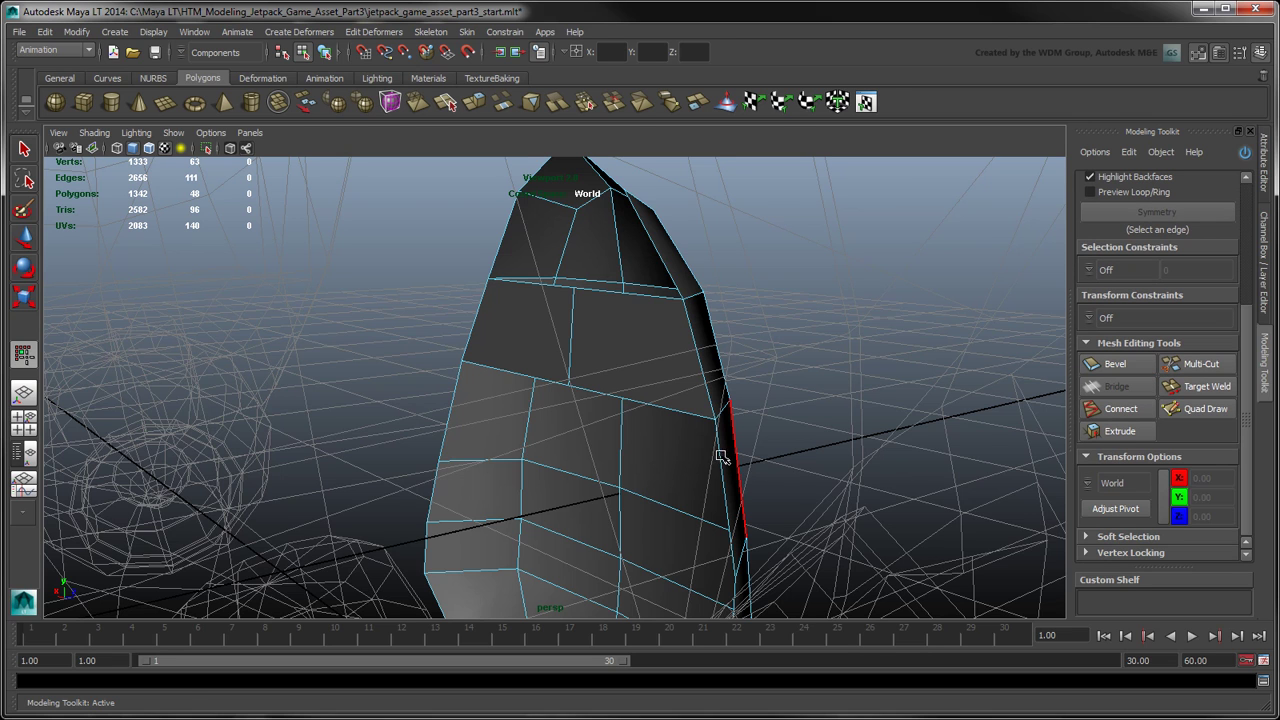
Bridge the opposite border edges down the lower back of the panel and across its foot with 1 division.
alt+drag(720, 457, 718, 462)
click(722, 461)
shift+click(456, 398)
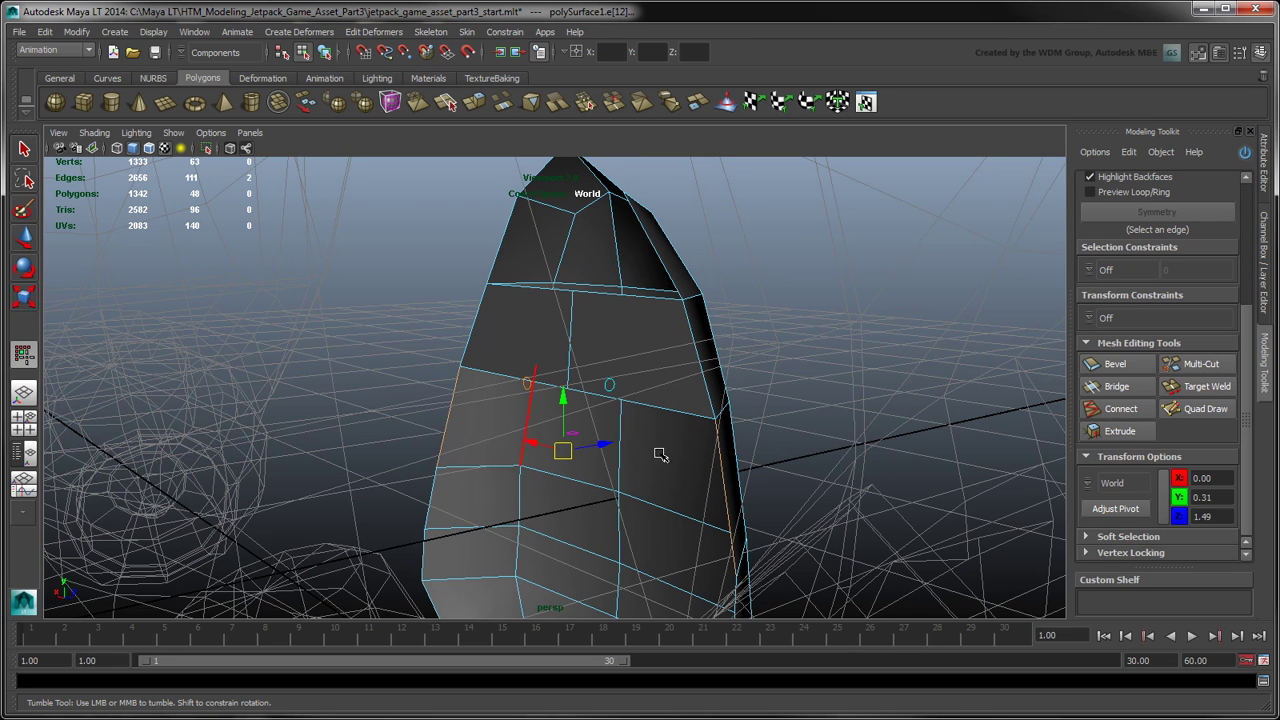
click(1117, 386)
key(ctrl+z)
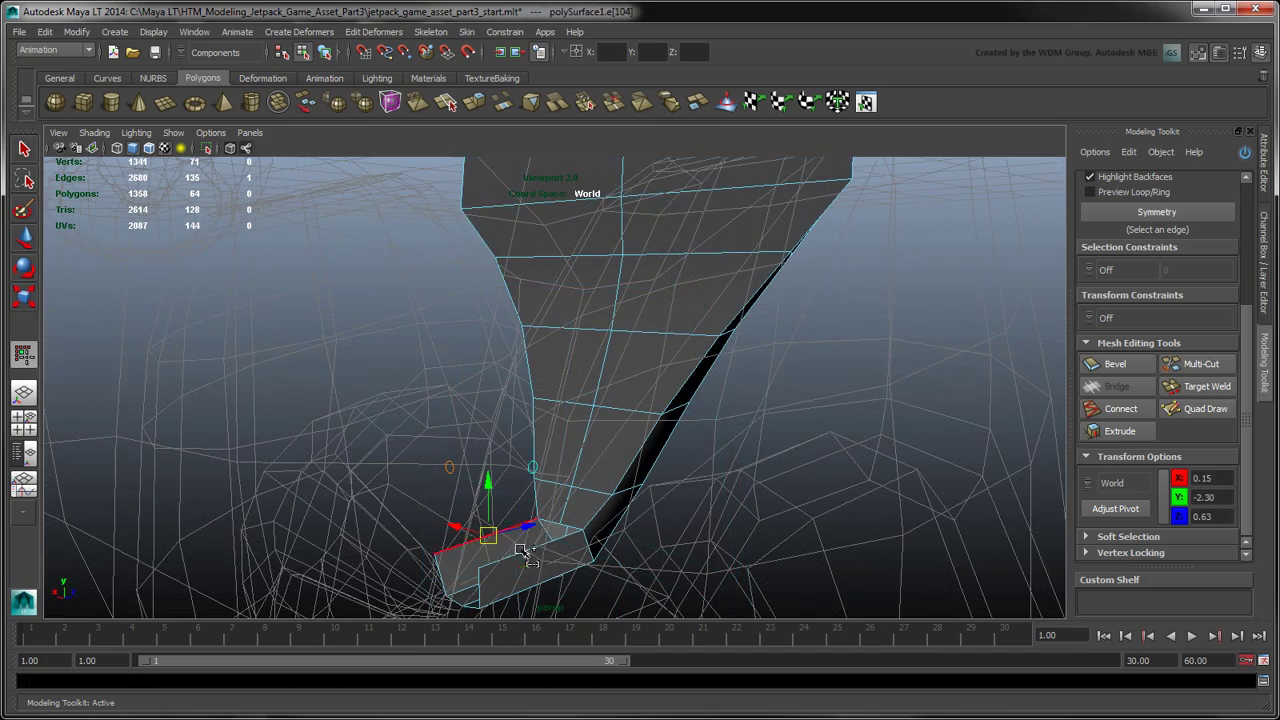
click(1114, 396)
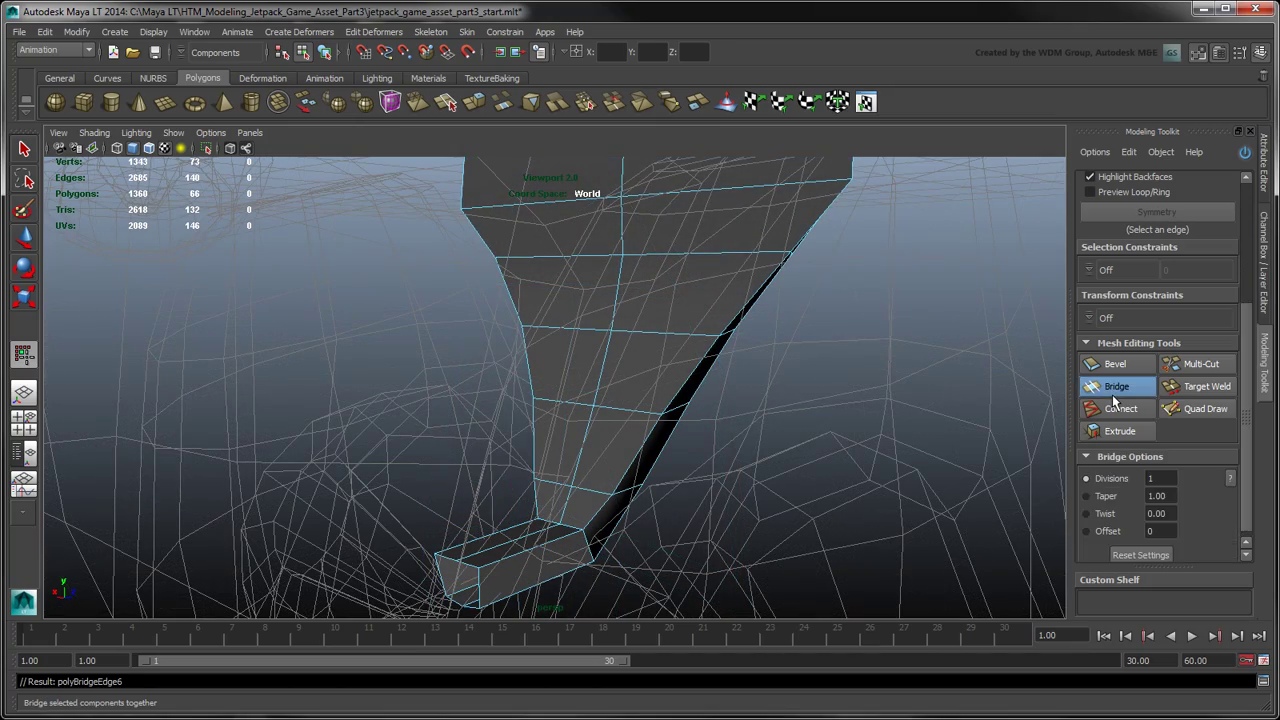
Bridge the remaining border edges on both halves of the opening at the top of the panel's back with 0 divisions.
alt+right_drag(909, 397, 813, 551)
alt+drag(814, 551, 790, 408)
click(503, 381)
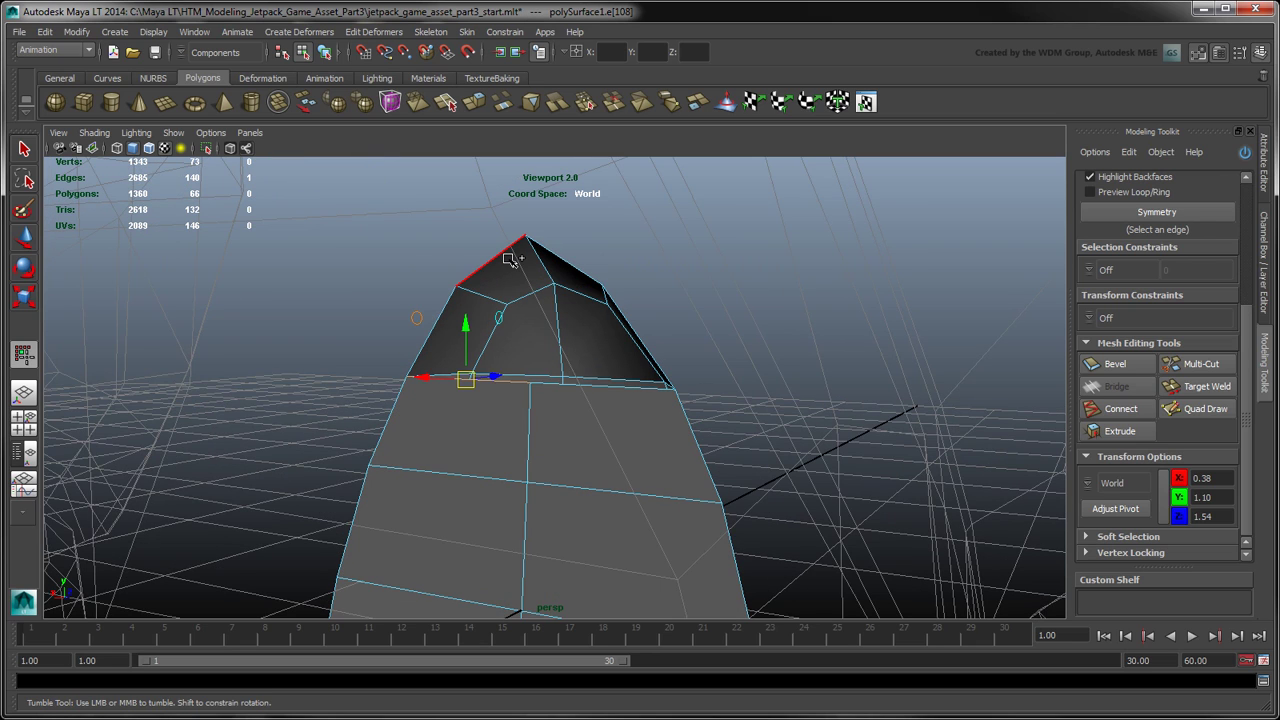
shift+click(510, 258)
click(1117, 386)
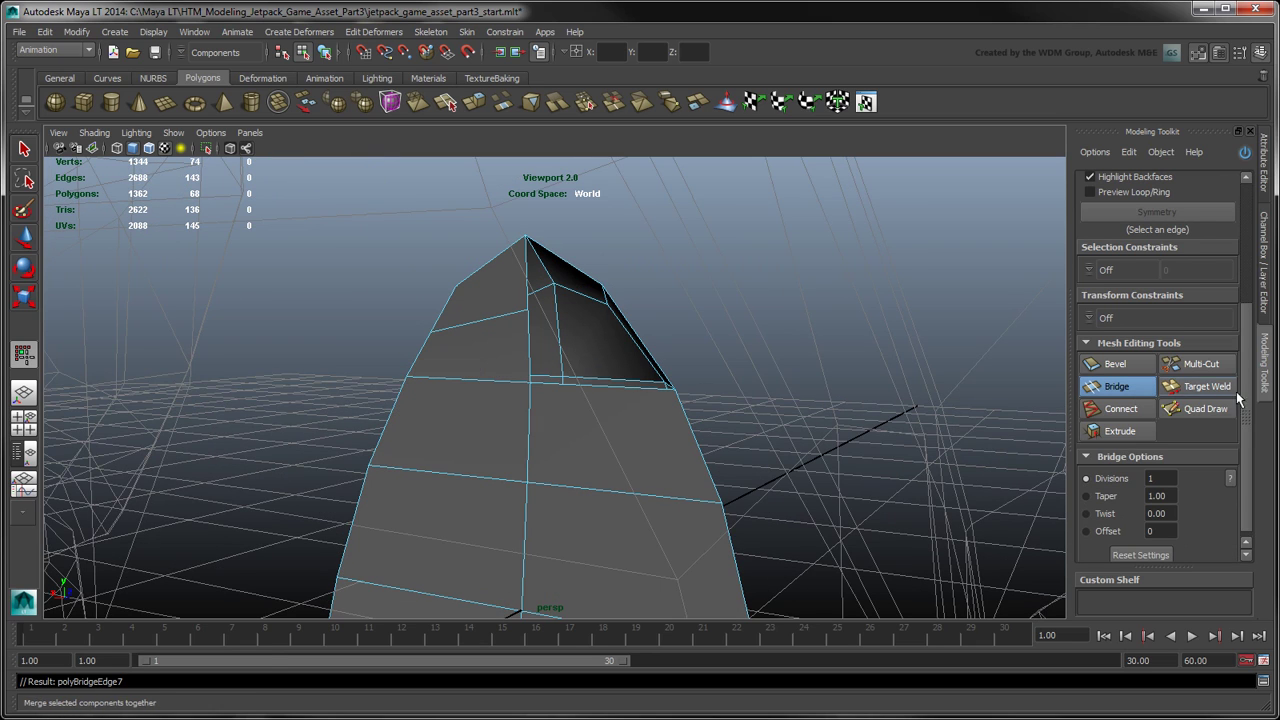
key(w)
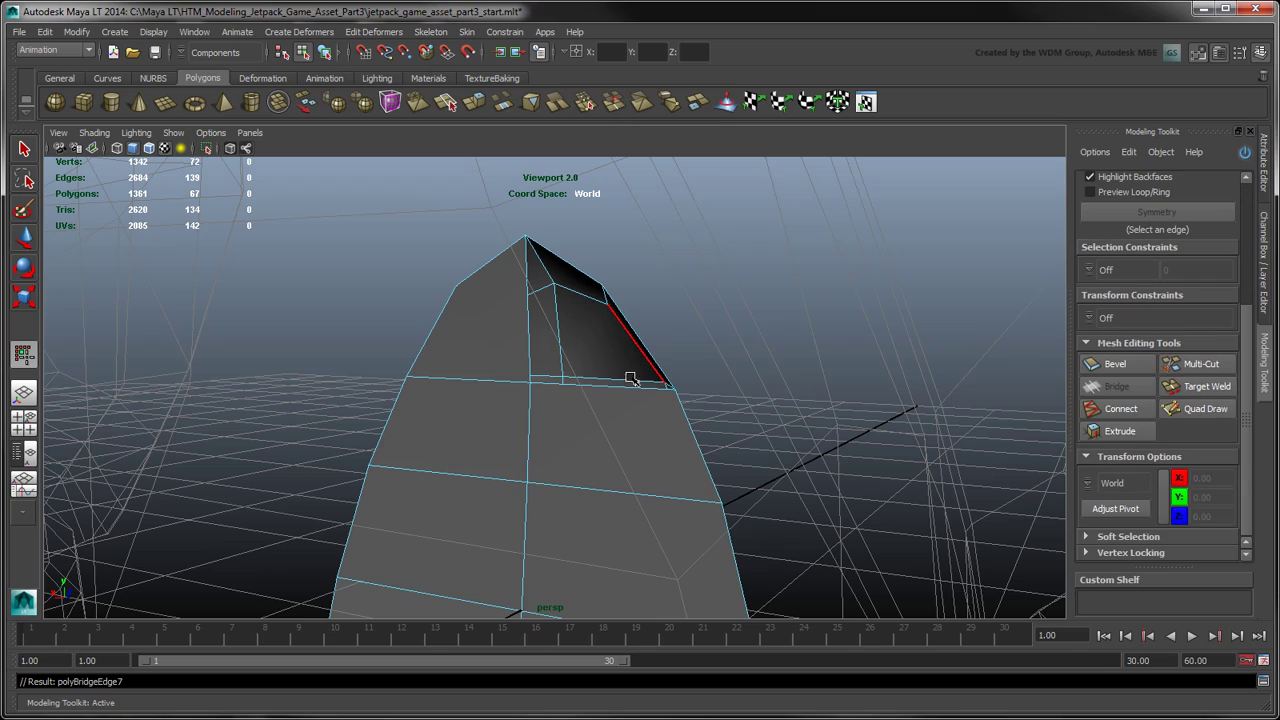
click(626, 386)
shift+click(583, 272)
click(1095, 396)
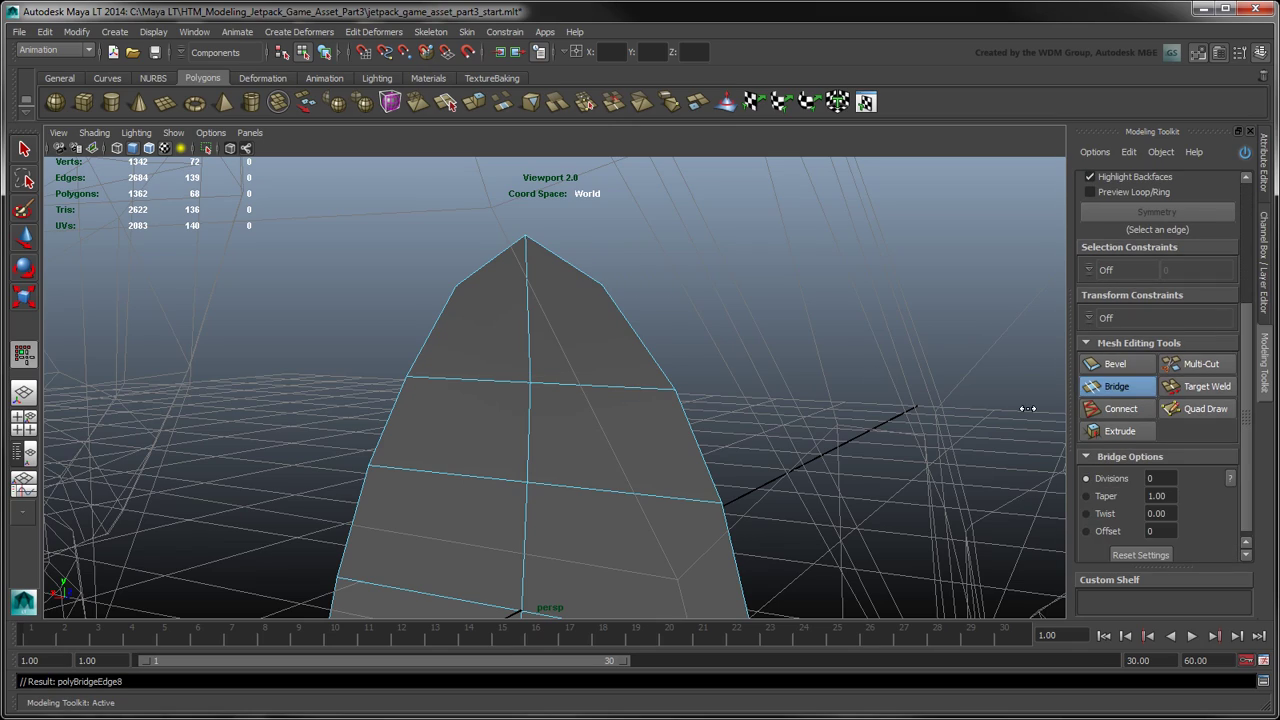
click(1025, 408)
Bevel the long border edge loops along both sides of the panel with 1 segment and an offset of 0.50.
alt+drag(1026, 407, 672, 370)
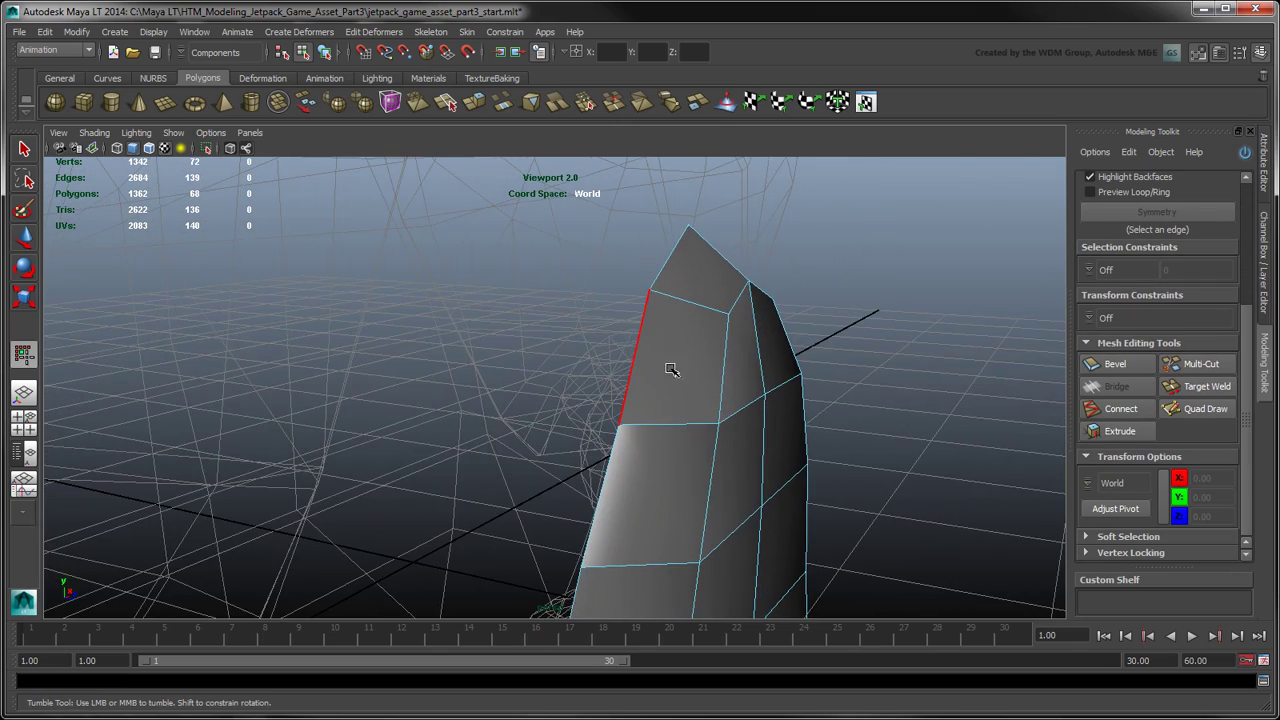
double_click(645, 356)
scroll(688, 369, down, 1)
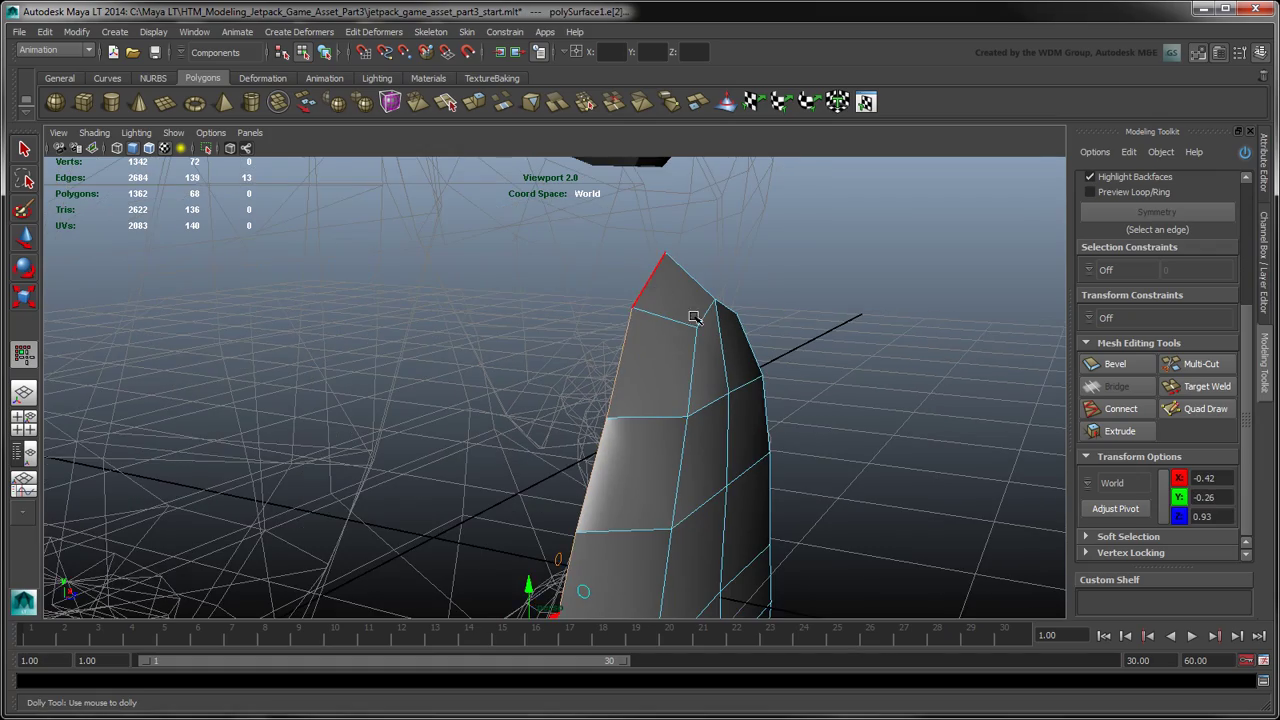
alt+drag(694, 314, 743, 486)
click(618, 411)
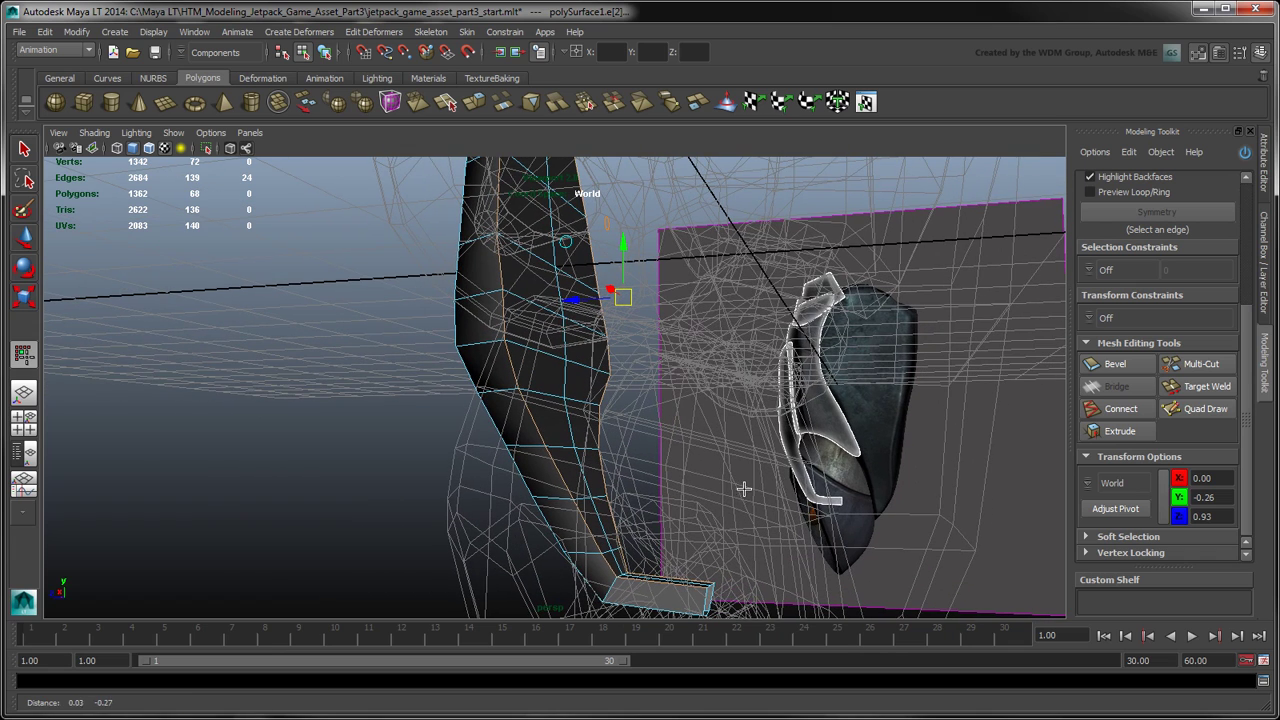
click(1112, 364)
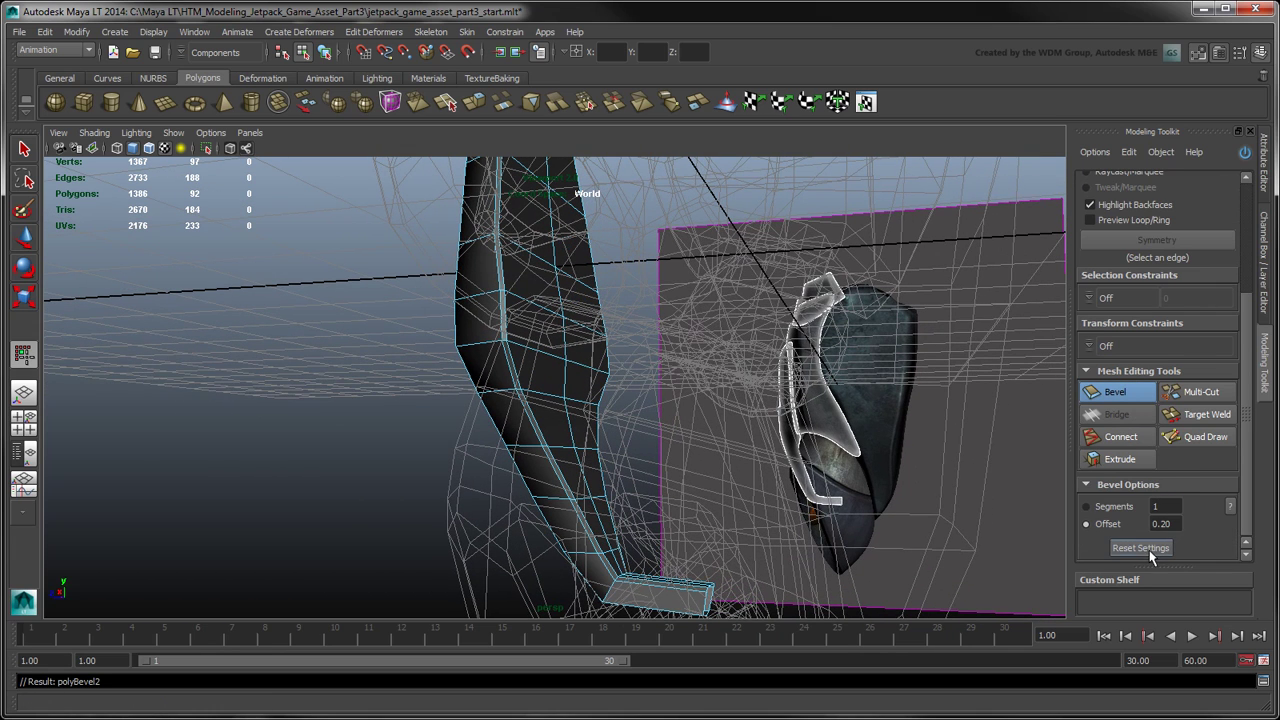
double_click(1158, 525)
key(Return)
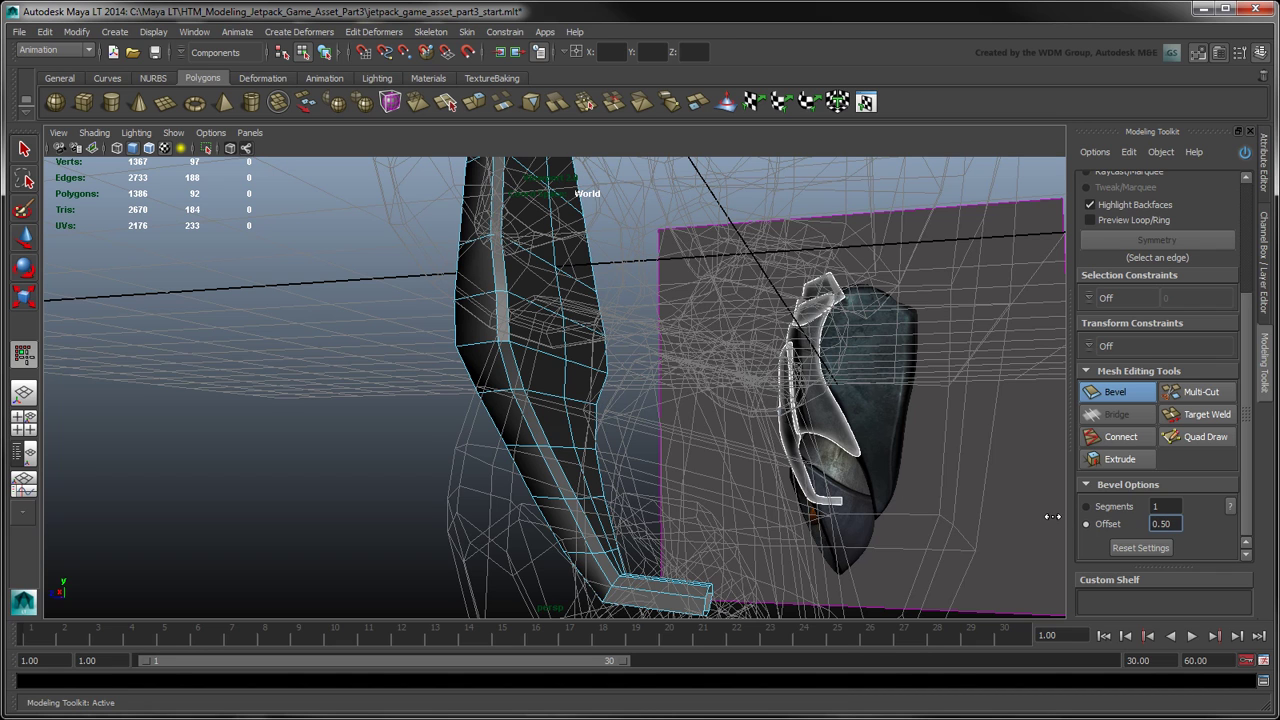
key(q)
Turn on X-ray shading in the front view so the reference's blue window shows through the panel.
alt+drag(757, 463, 920, 455)
alt+right_drag(850, 460, 789, 515)
alt+drag(789, 515, 762, 501)
key(space)
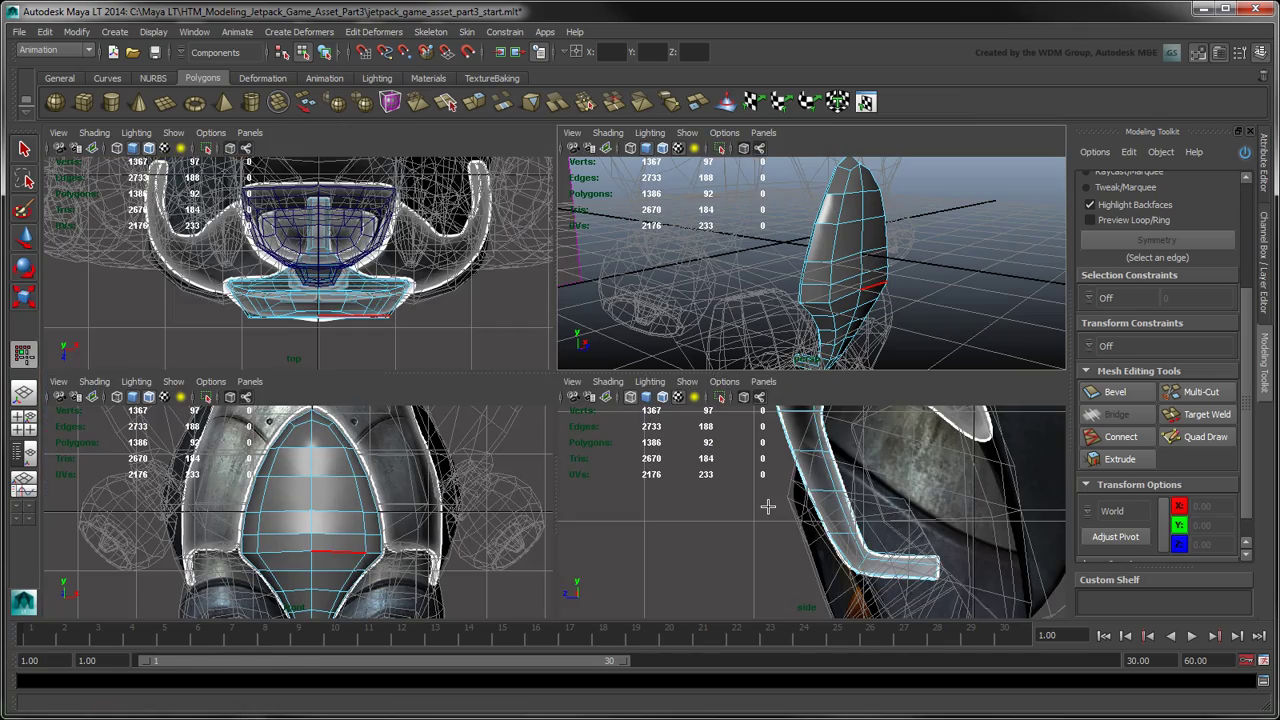
key(space)
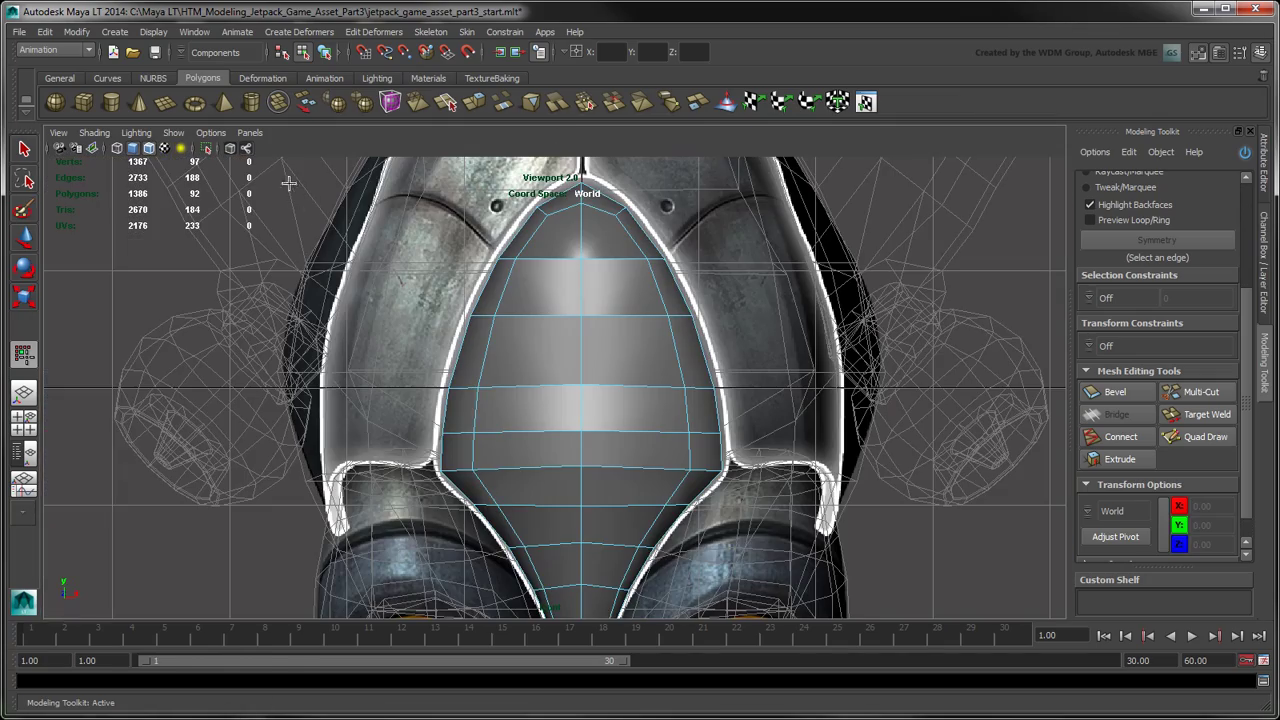
click(230, 148)
alt+middle_drag(546, 318, 533, 369)
scroll(535, 330, up, 2)
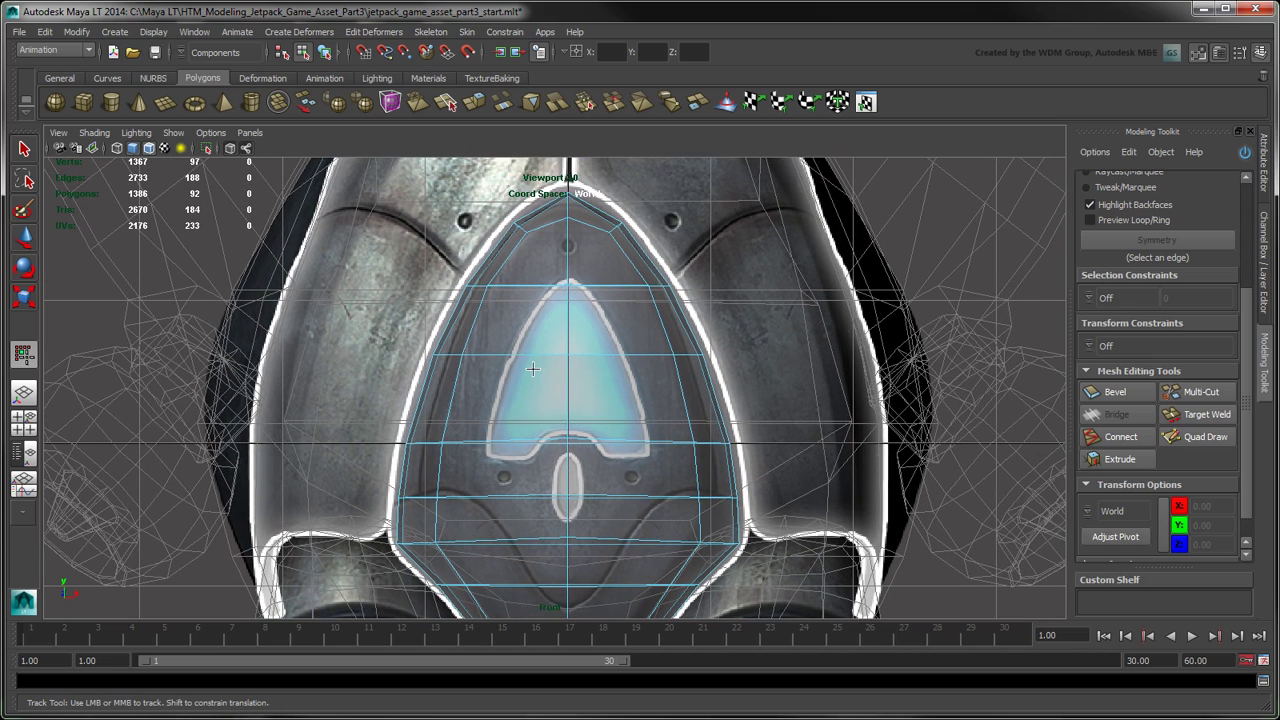
Set the transform constraint to Edge and enable symmetry about the panel's vertical centre edge.
click(1092, 346)
click(1094, 369)
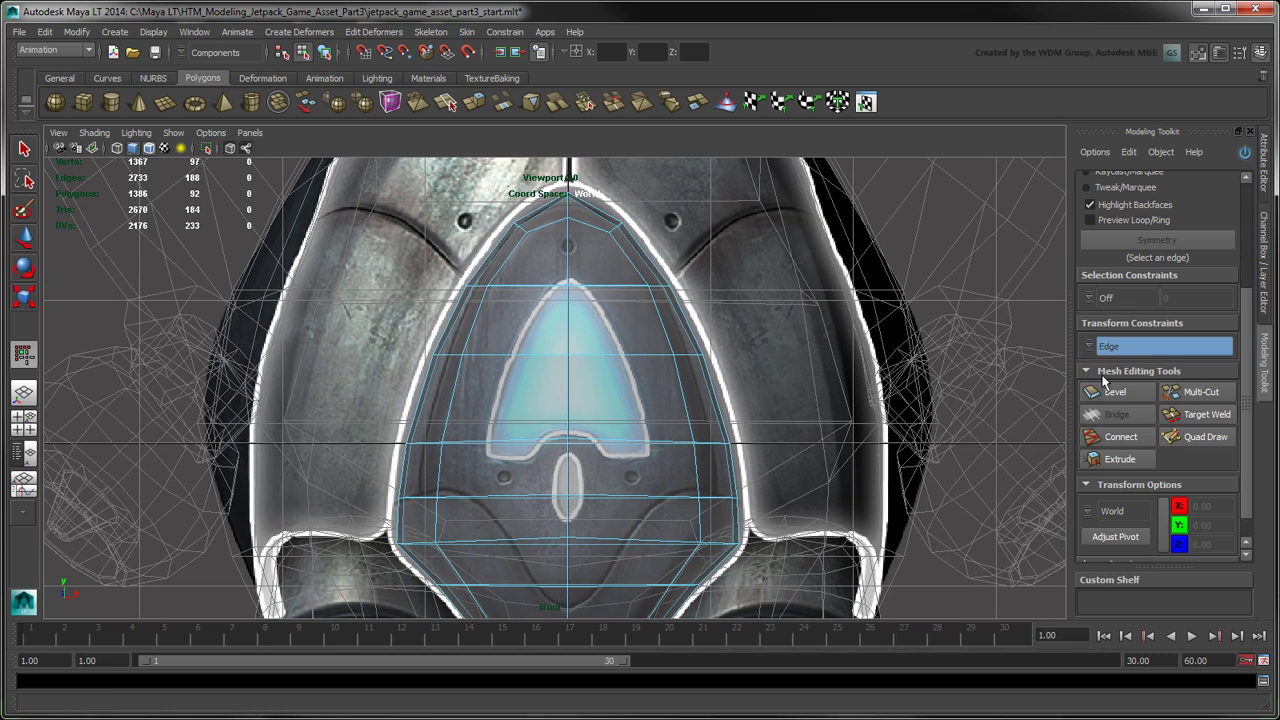
click(575, 333)
click(1137, 243)
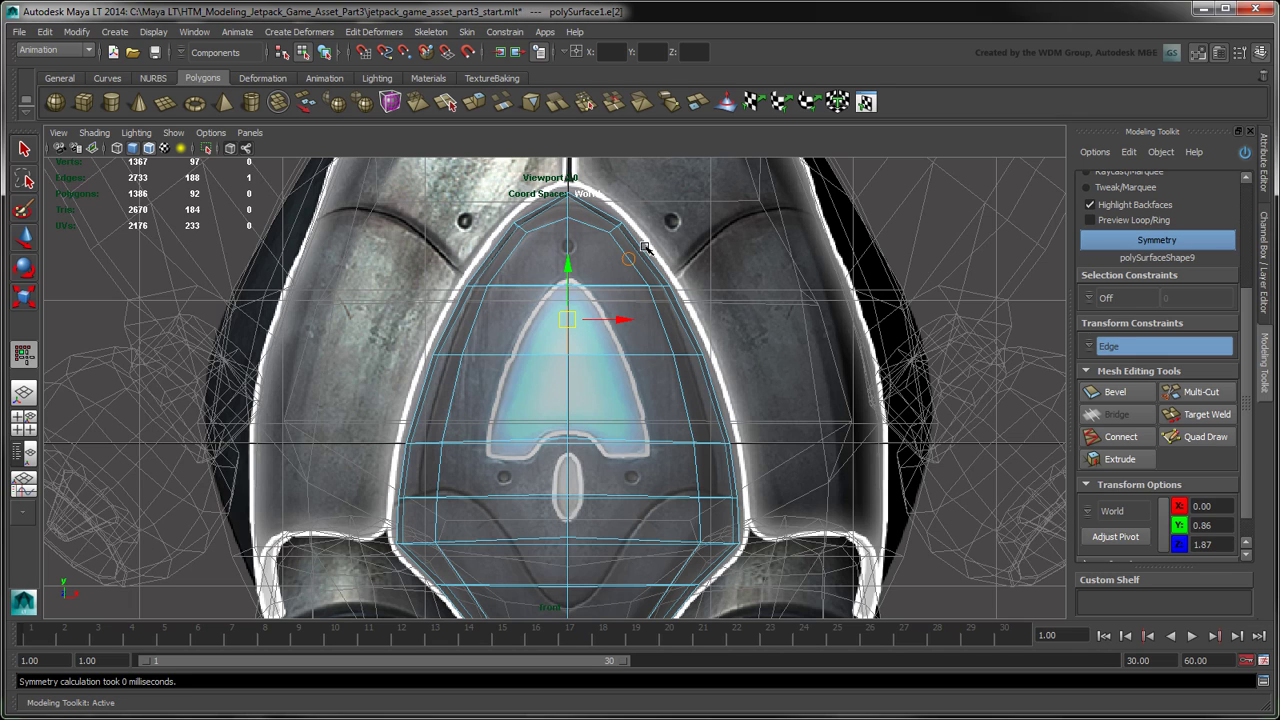
Slide four horizontal edge rows on the panel's front upward around the blue window, placing the lowest at about Y -0.14.
double_click(528, 289)
drag(616, 240, 616, 214)
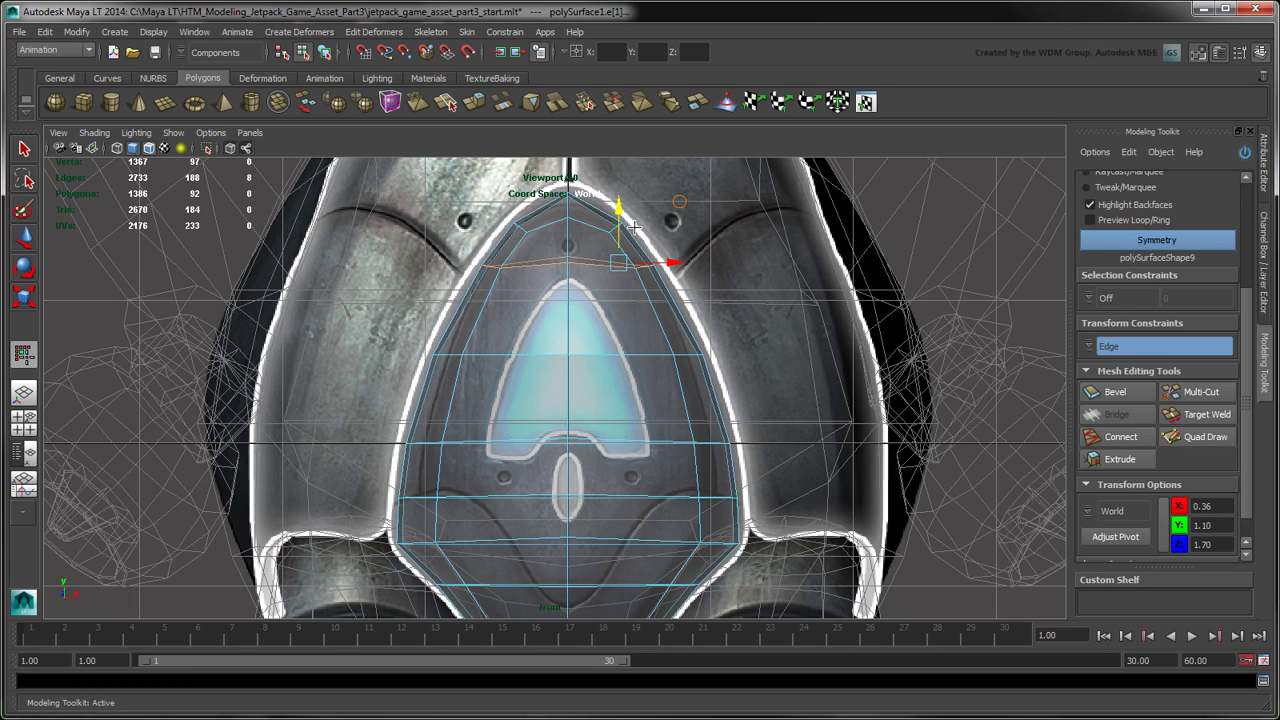
double_click(490, 358)
drag(642, 309, 642, 275)
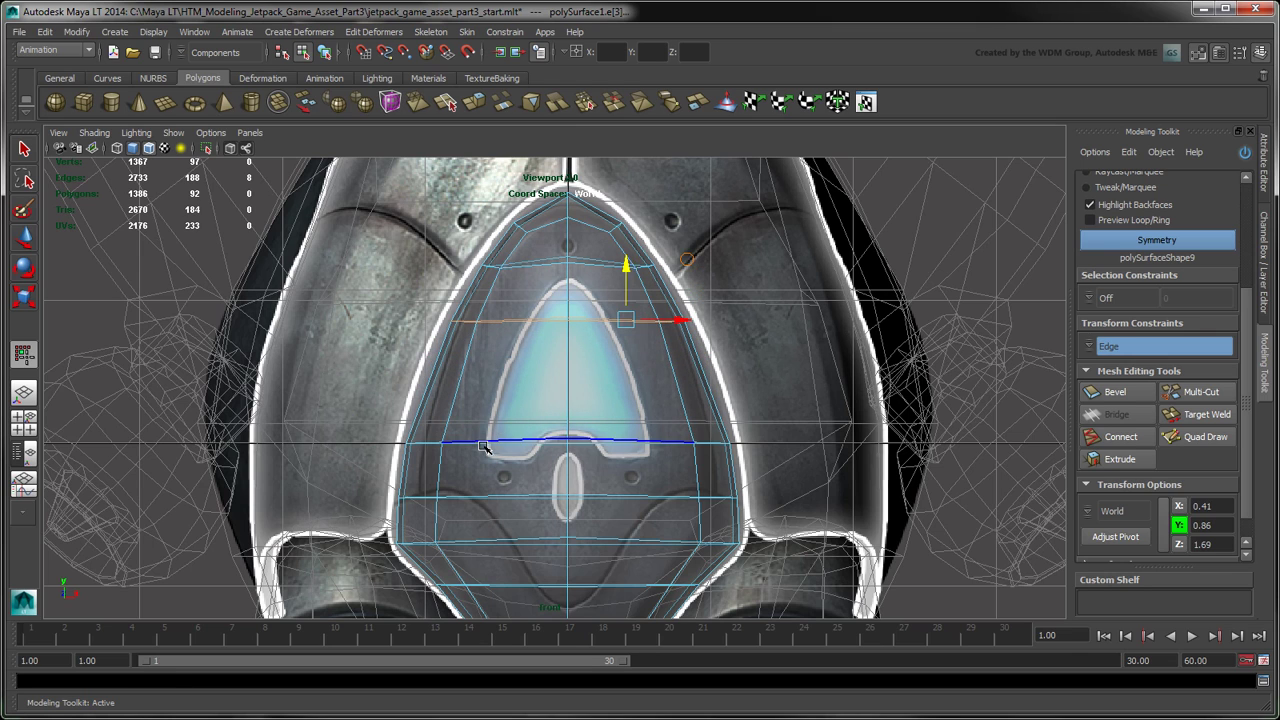
click(483, 447)
drag(651, 410, 651, 370)
click(479, 496)
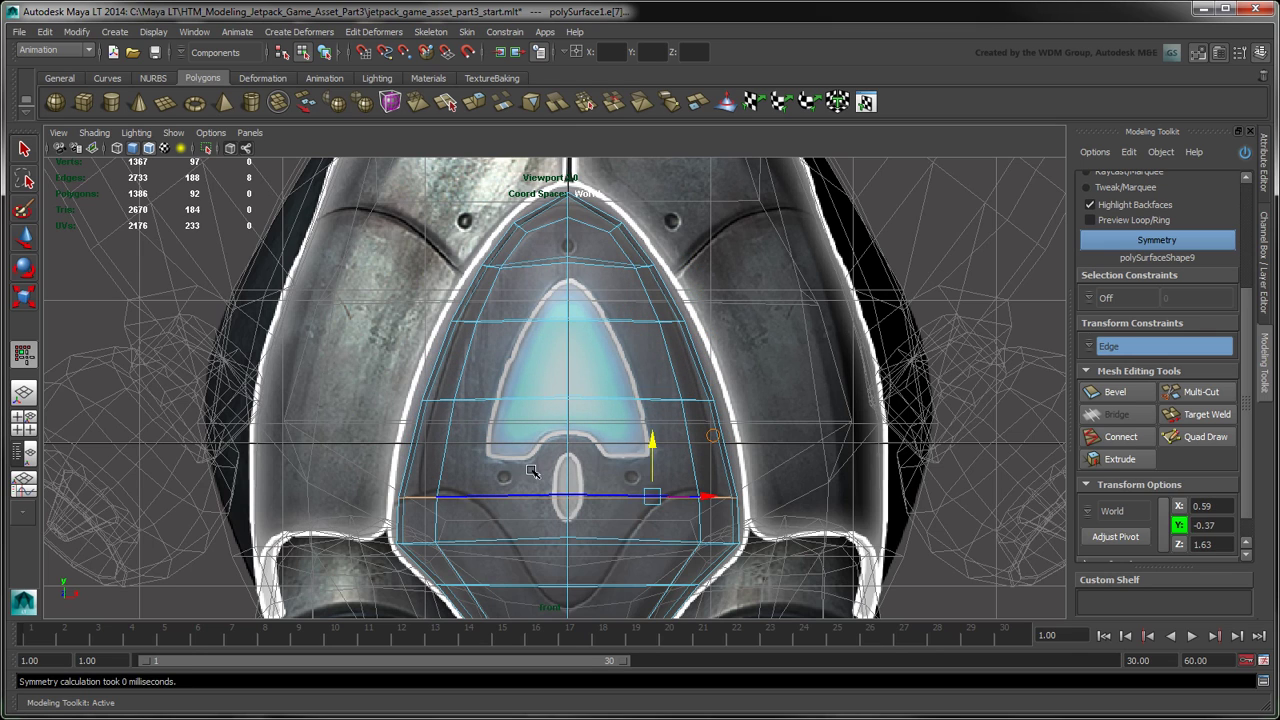
drag(651, 462, 651, 429)
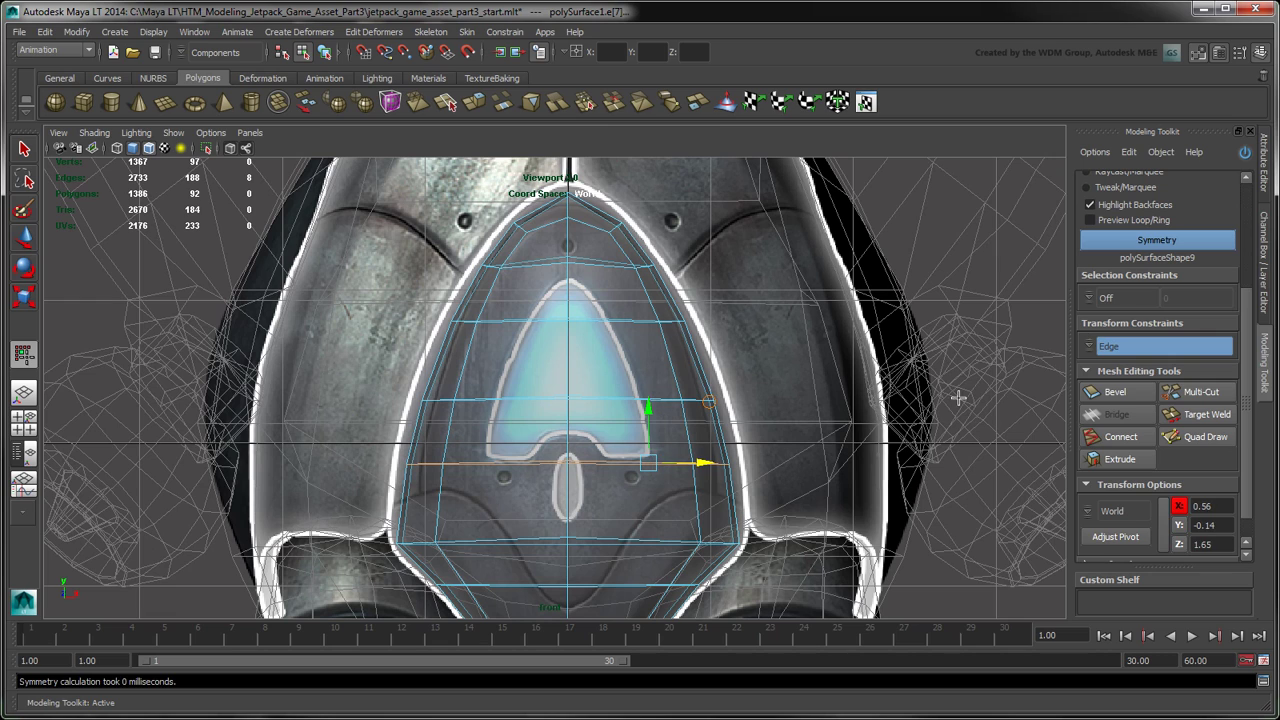
Turn the transform constraint off and Multi-Cut from the blue window's tip down its outline, closing on the centre line below the oval.
click(1095, 347)
click(1104, 360)
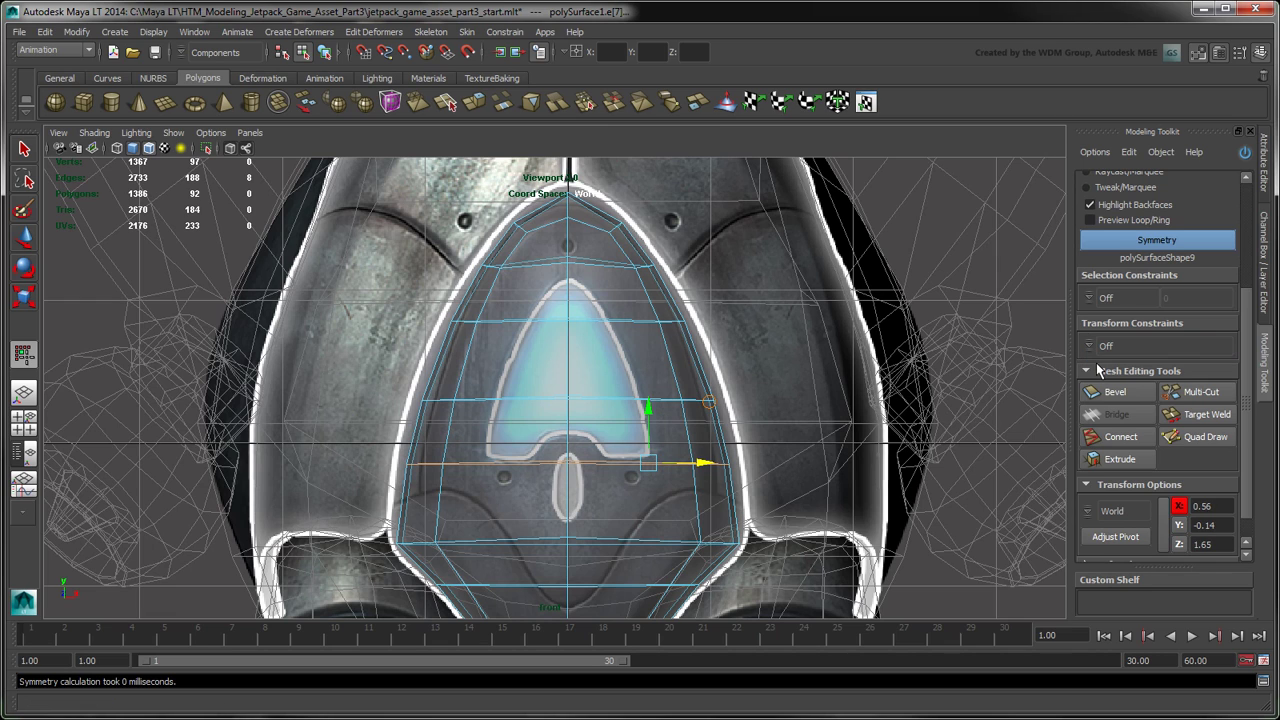
click(1166, 395)
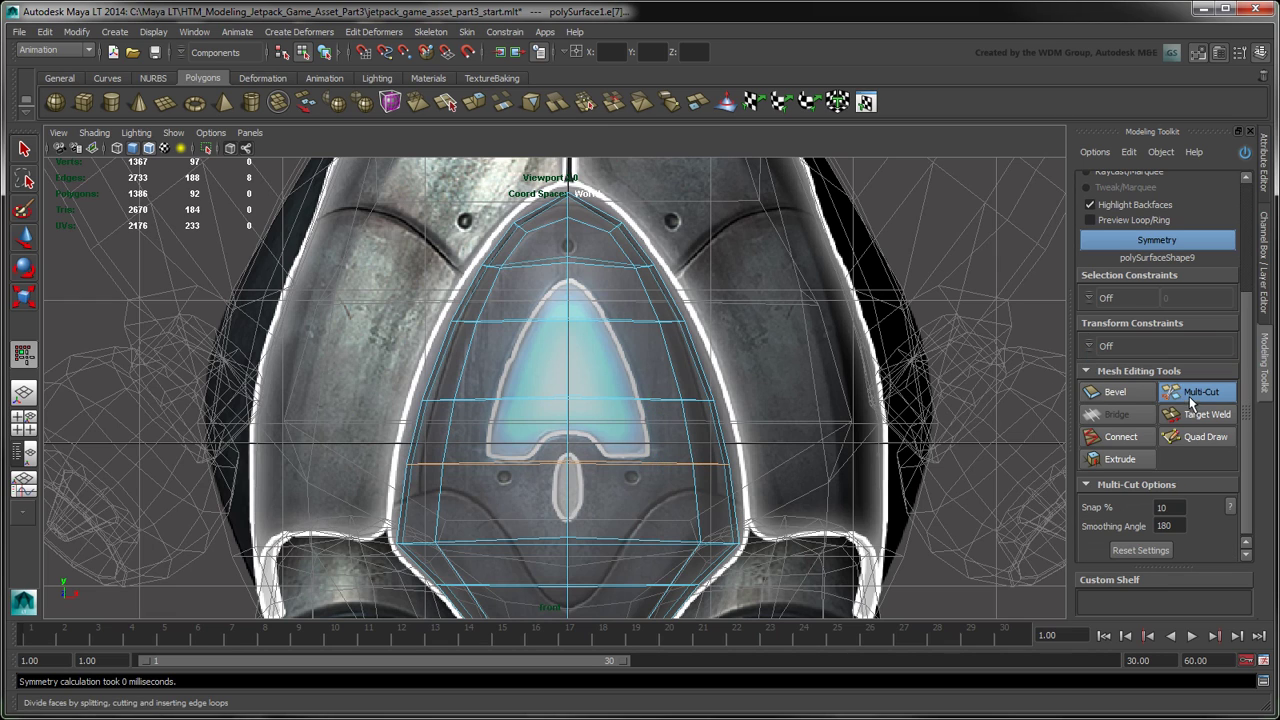
ctrl+click(530, 322)
ctrl+click(507, 403)
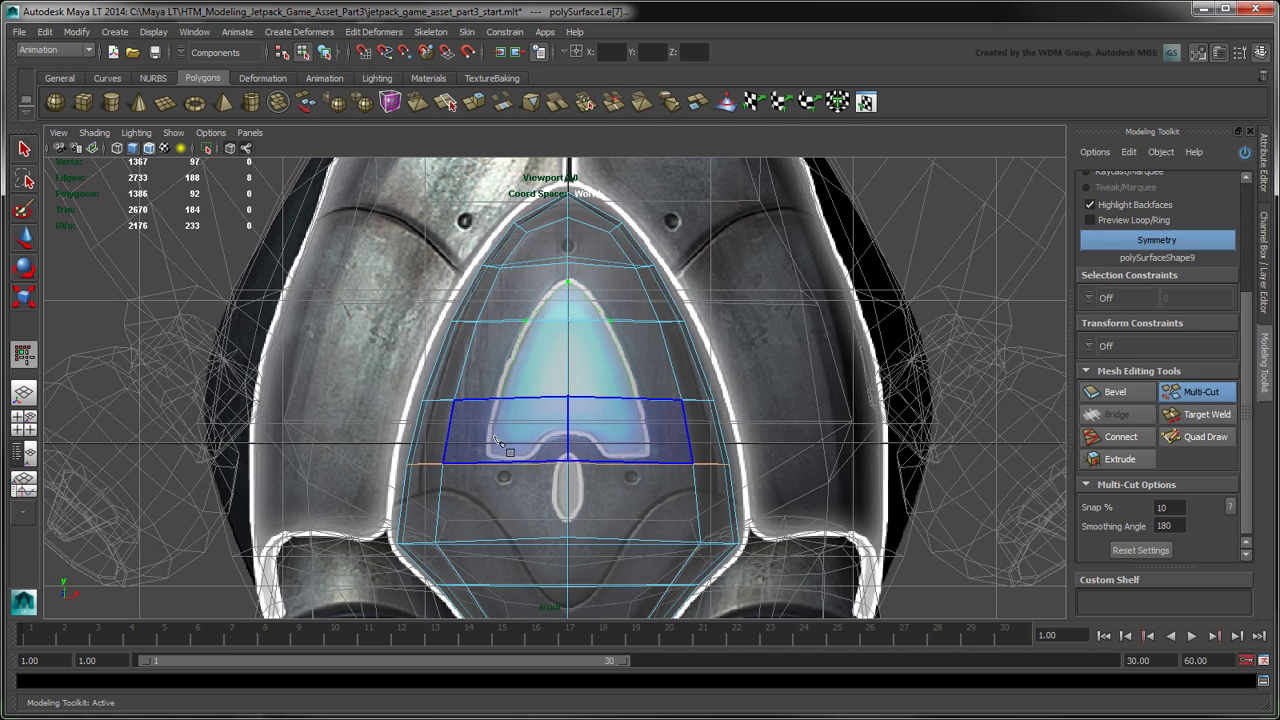
ctrl+click(500, 465)
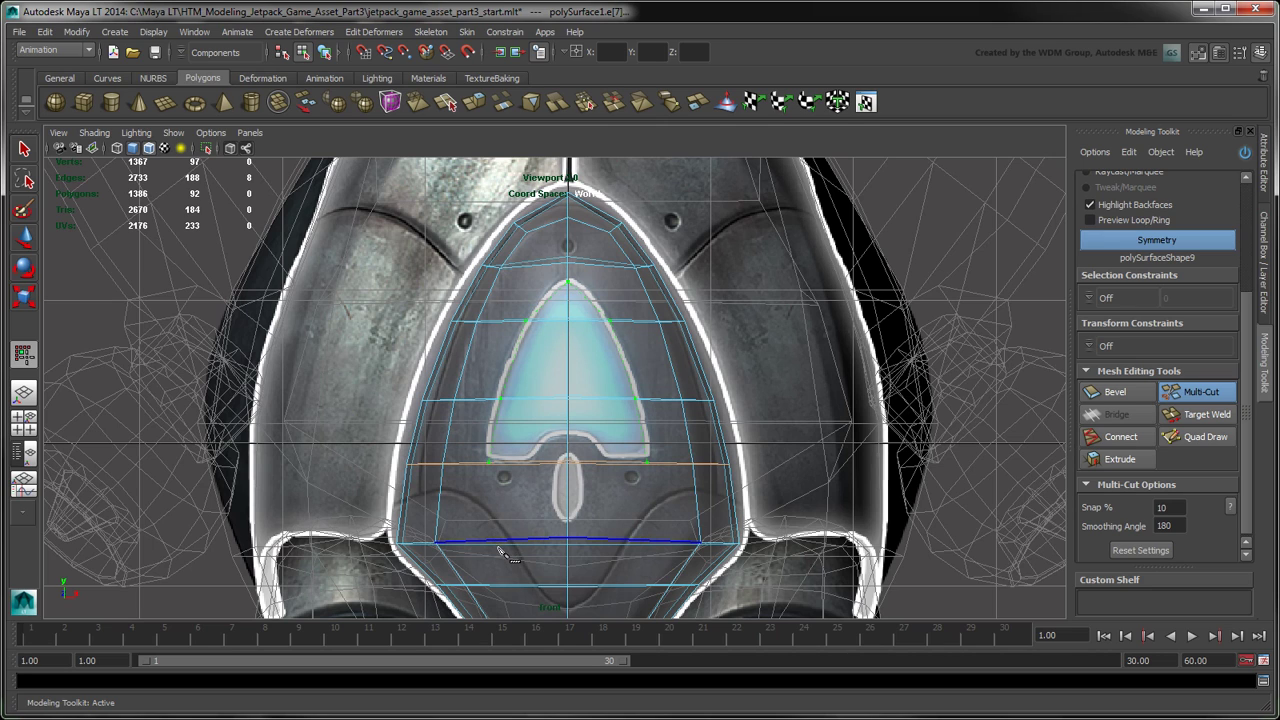
ctrl+click(503, 545)
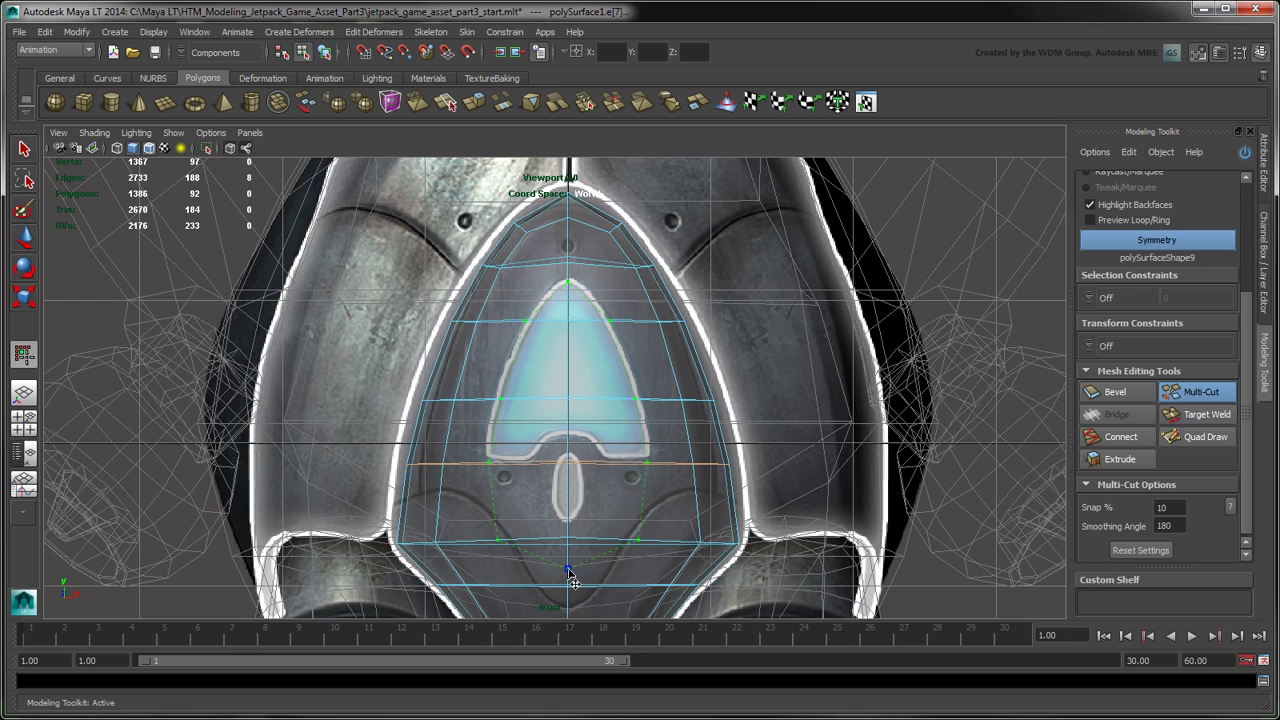
click(568, 569)
key(q)
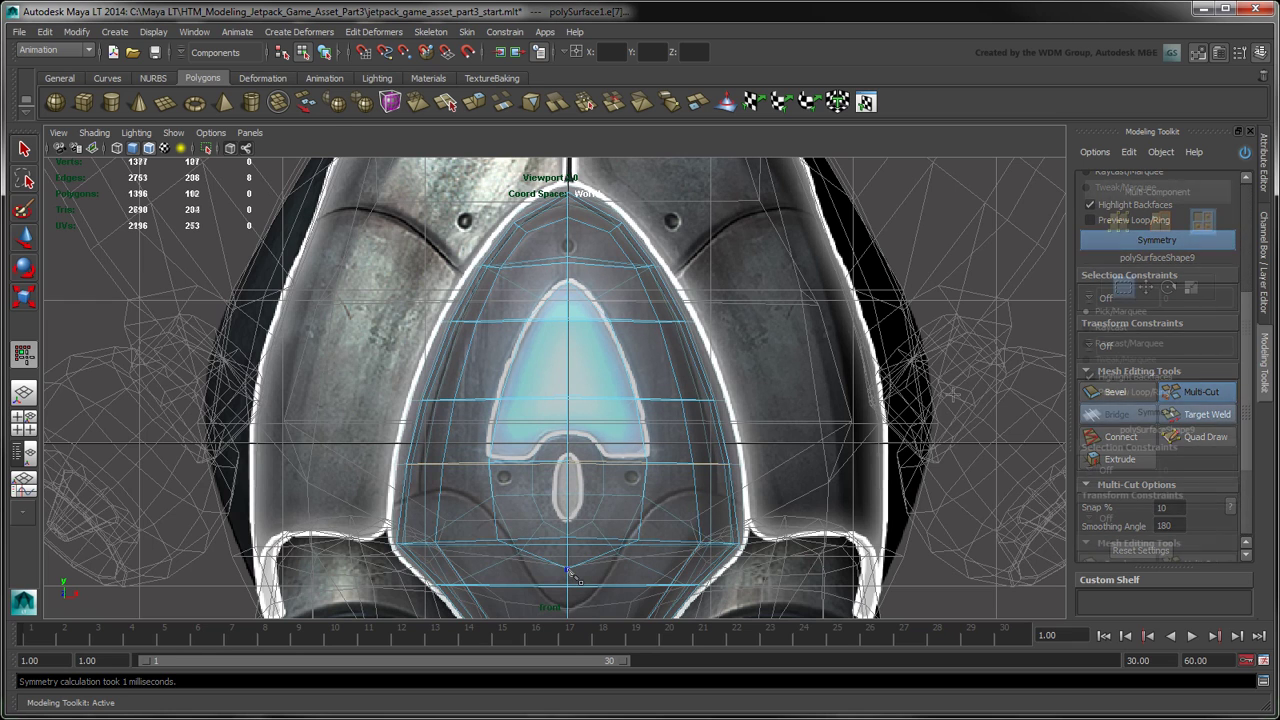
Extrude the faces covering the blue window inward with 1 division, keeping the faces together, and return to the perspective view.
click(643, 325)
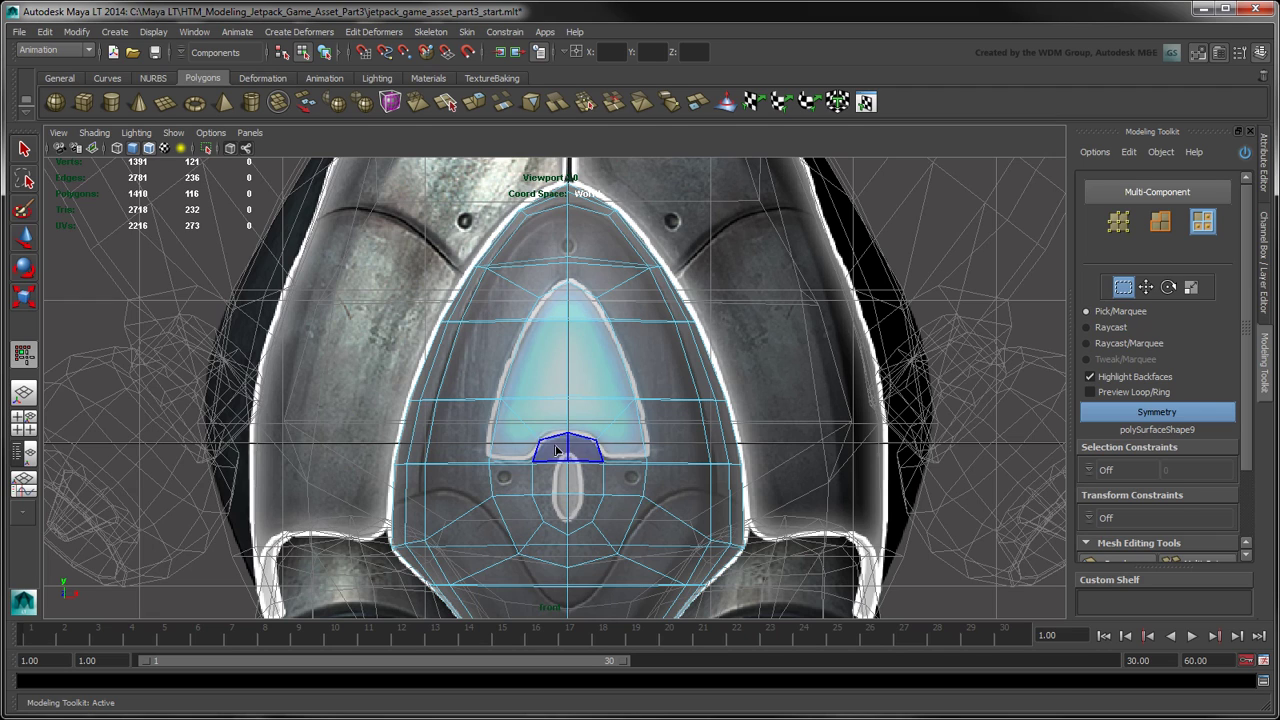
click(517, 445)
shift+click(549, 416)
shift+click(554, 368)
shift+click(560, 311)
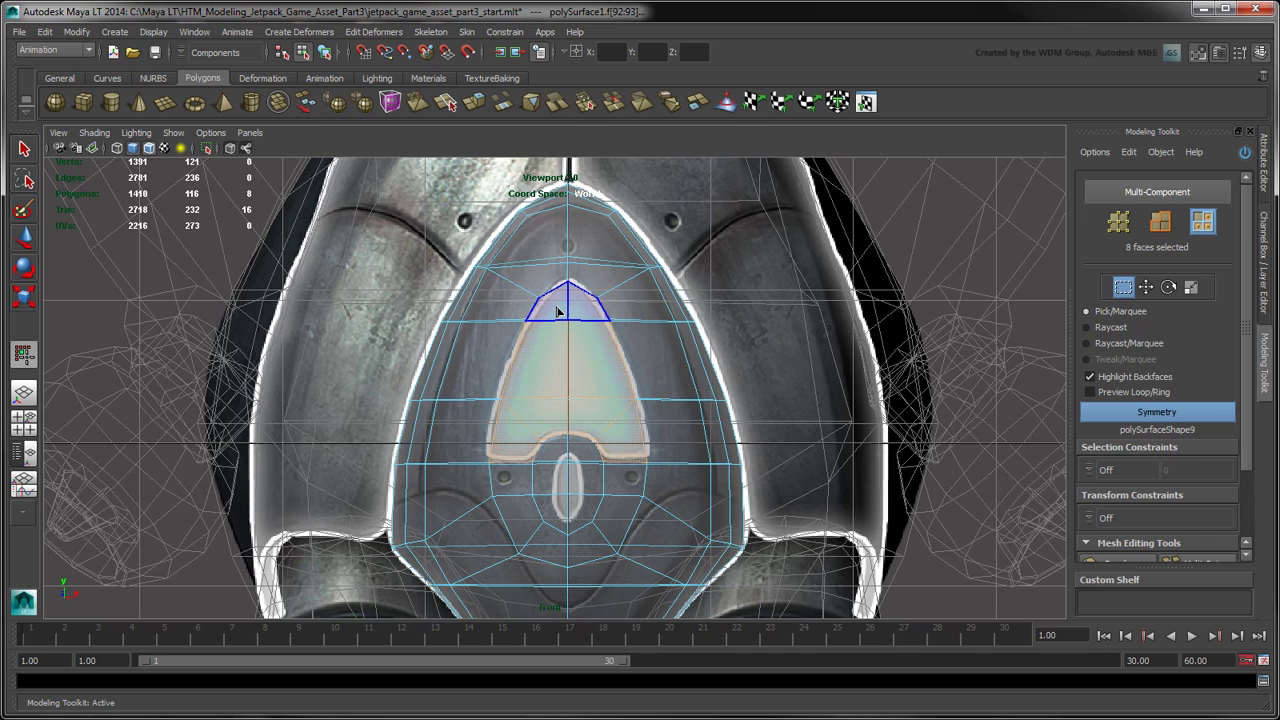
drag(1249, 394, 1253, 445)
scroll(1255, 452, down, 1)
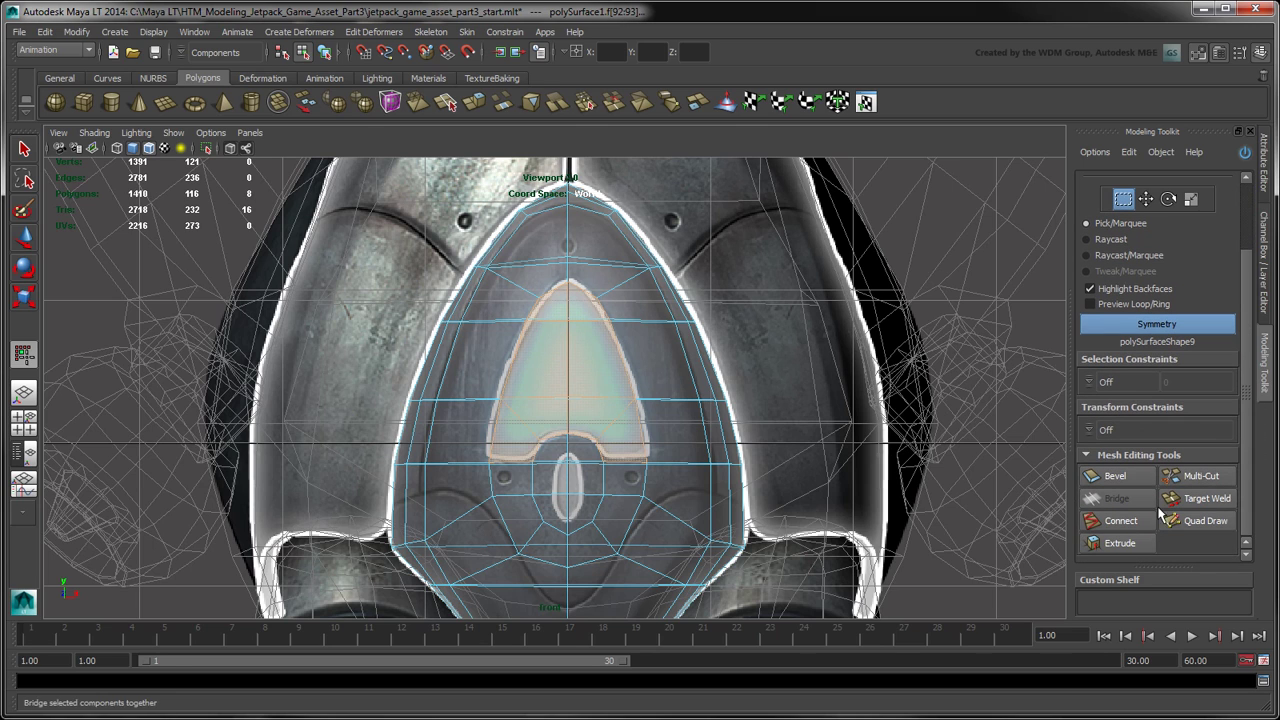
key(ctrl+e)
scroll(1257, 452, down, 2)
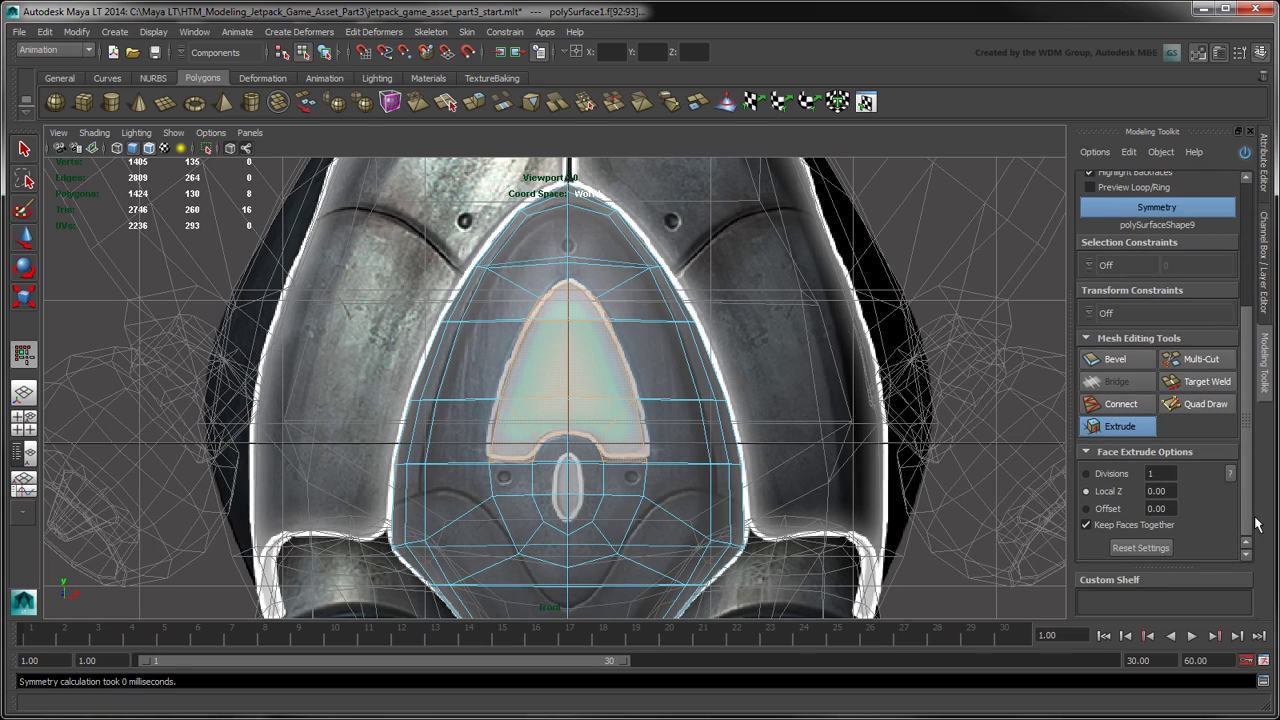
click(1155, 492)
key(space)
key(space)
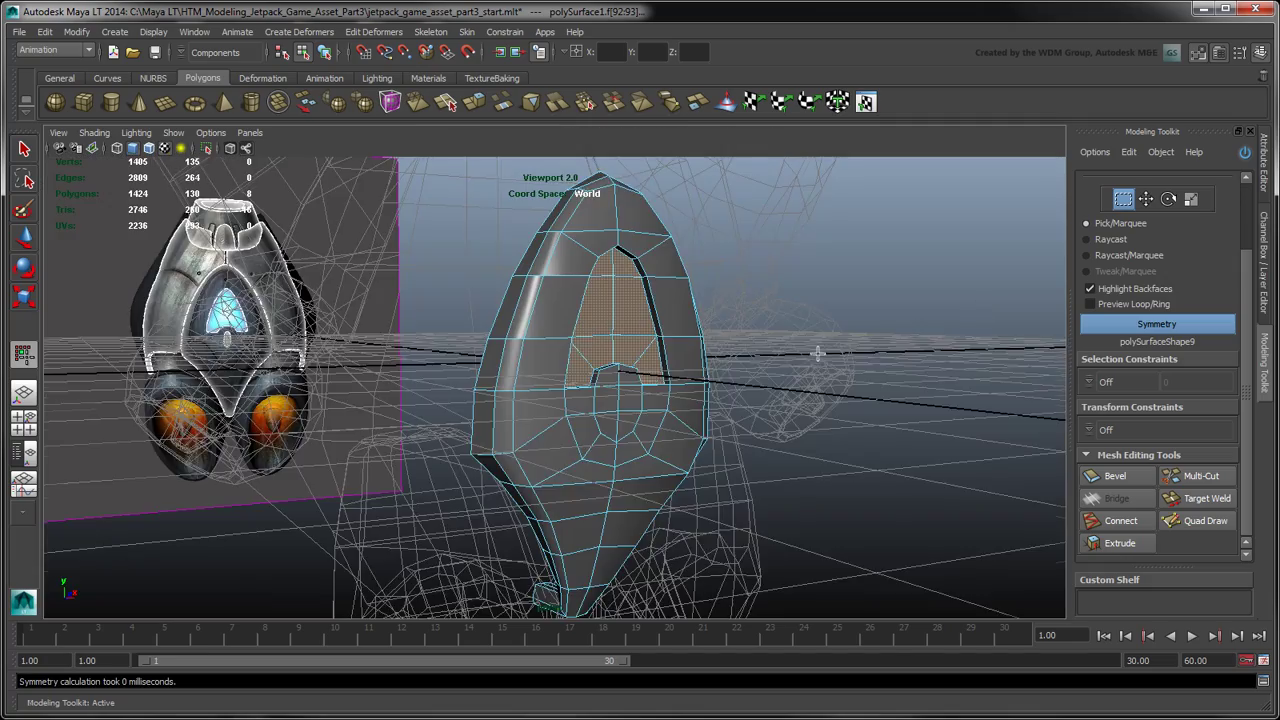
Leave component mode, deselect the panel, and switch to the four-view layout.
alt+drag(818, 353, 837, 334)
alt+right_drag(837, 334, 741, 346)
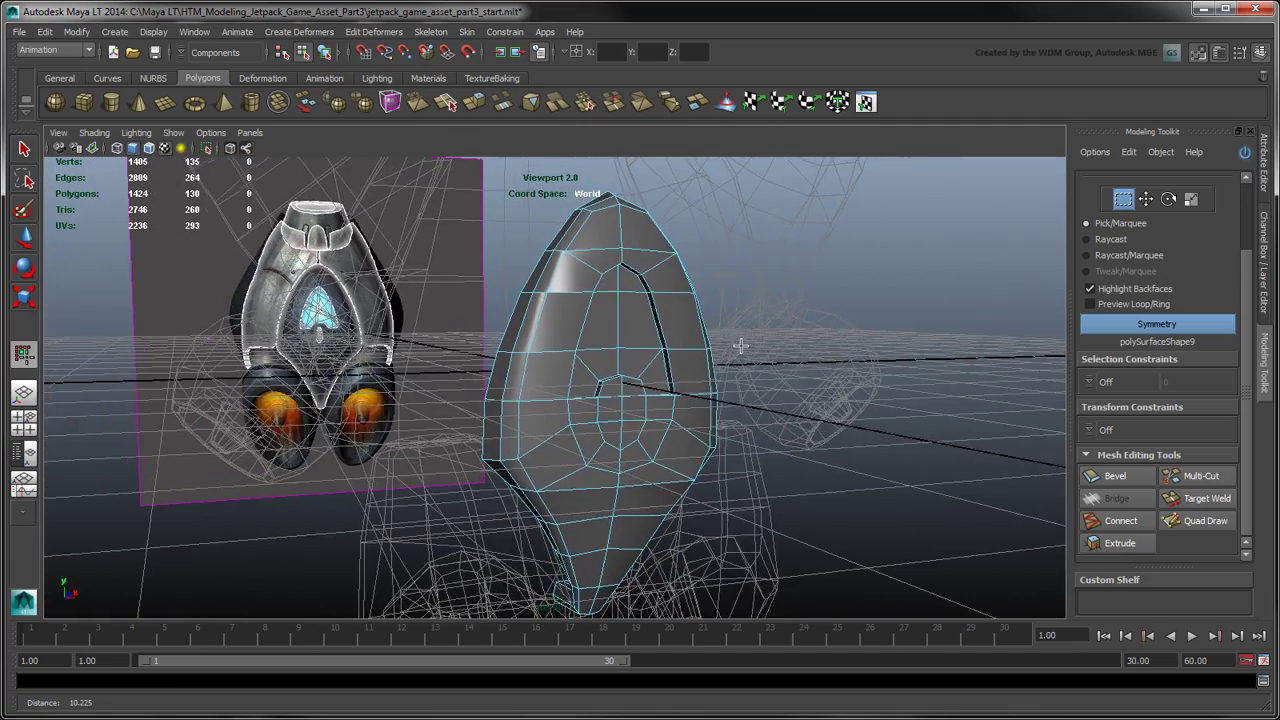
drag(1248, 296, 1258, 219)
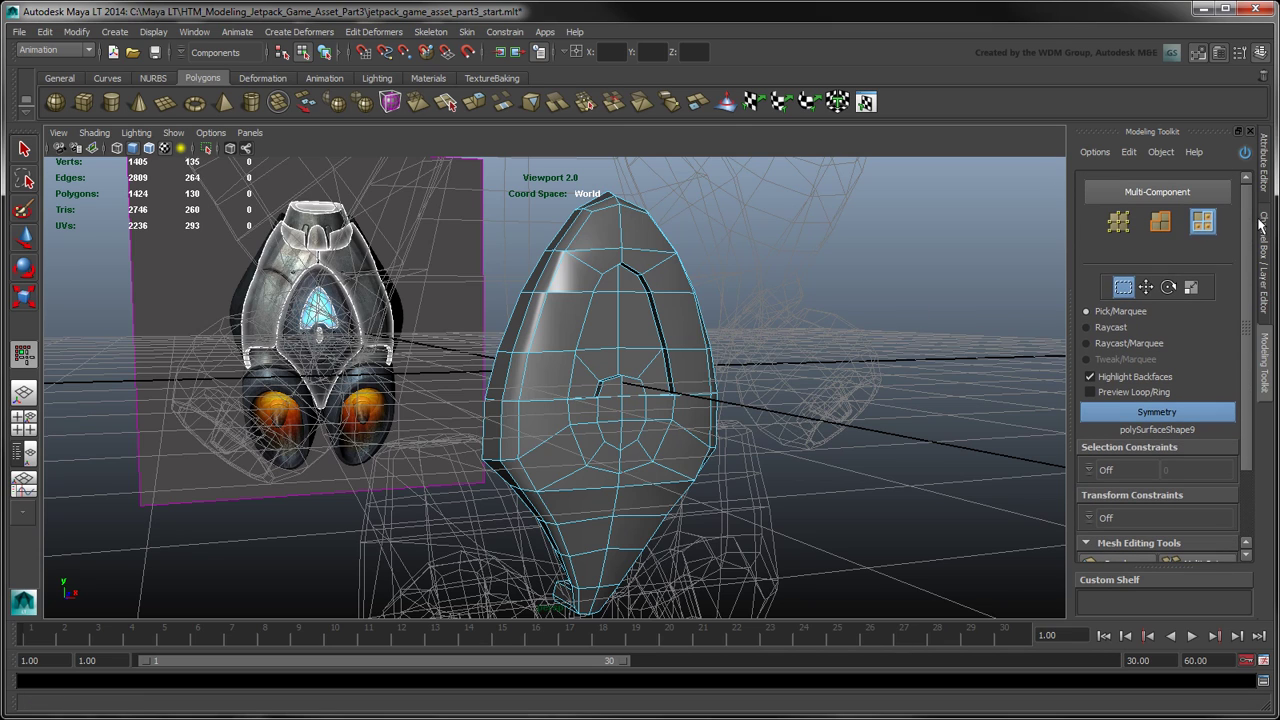
key(F8)
click(961, 292)
key(space)
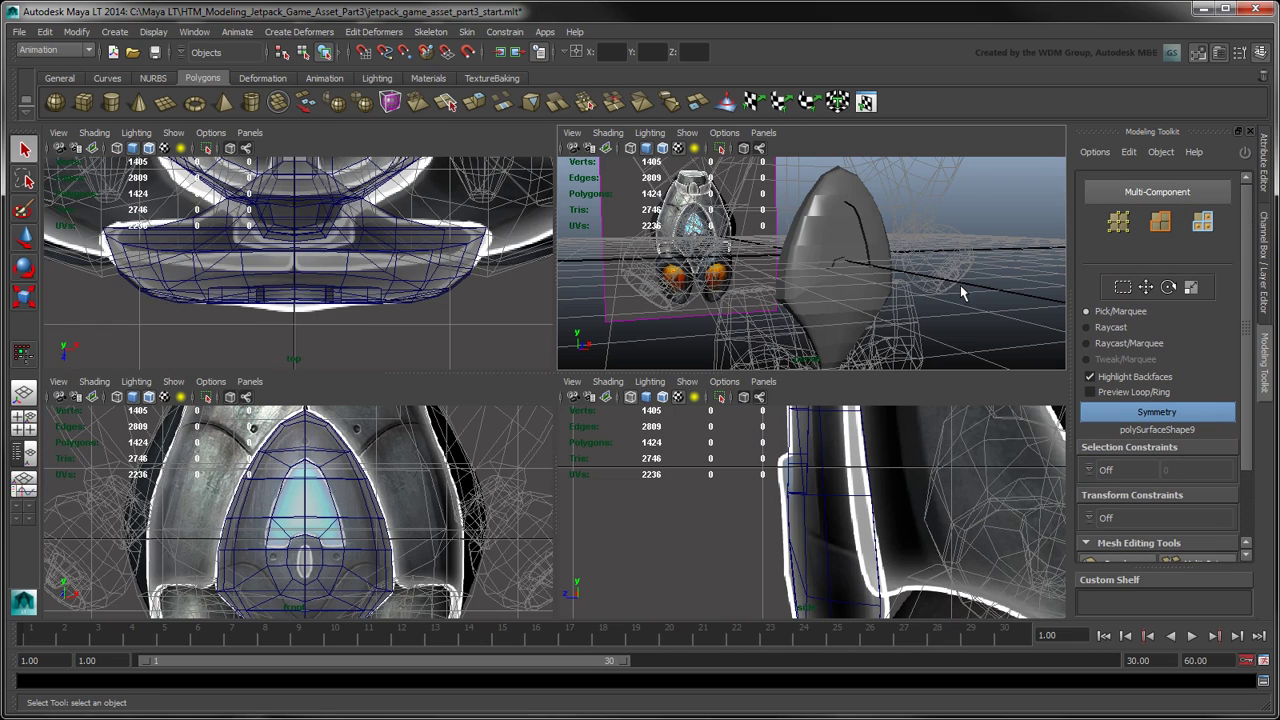
In the front view, Quad Draw a strip of six quads along the central panel's outer edge, from its lower corner up to the tip.
key(space)
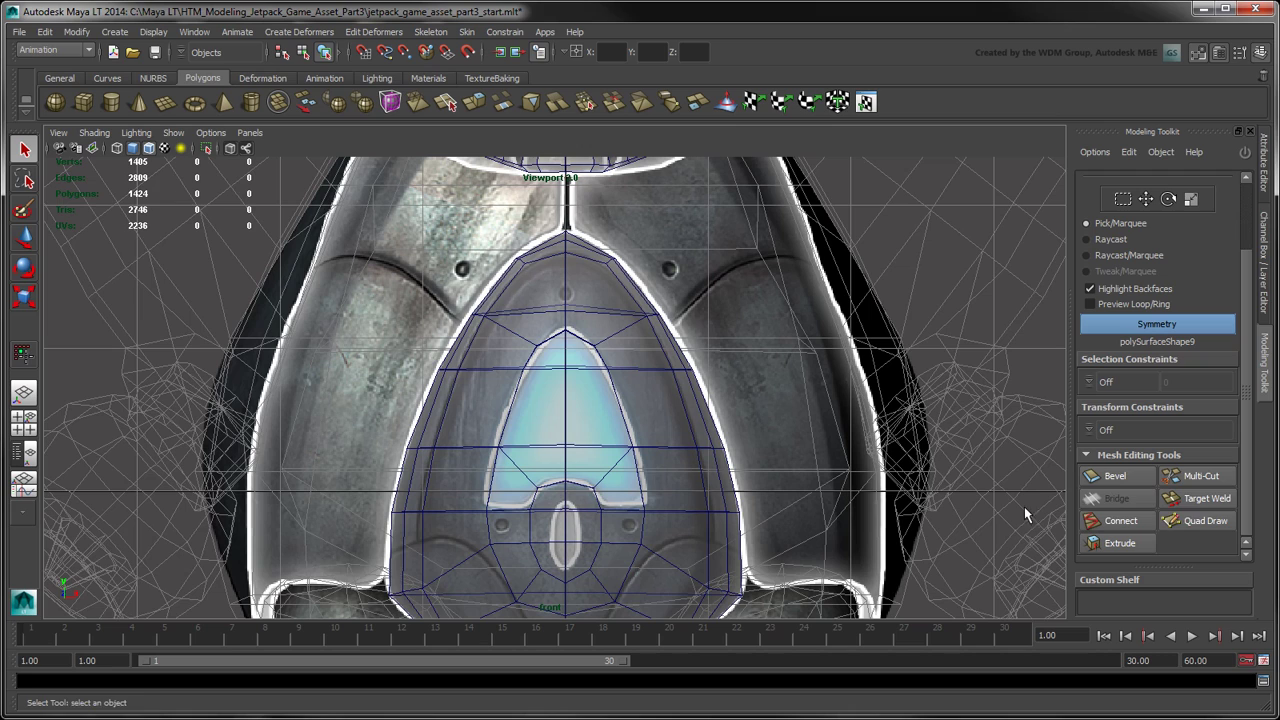
click(1201, 529)
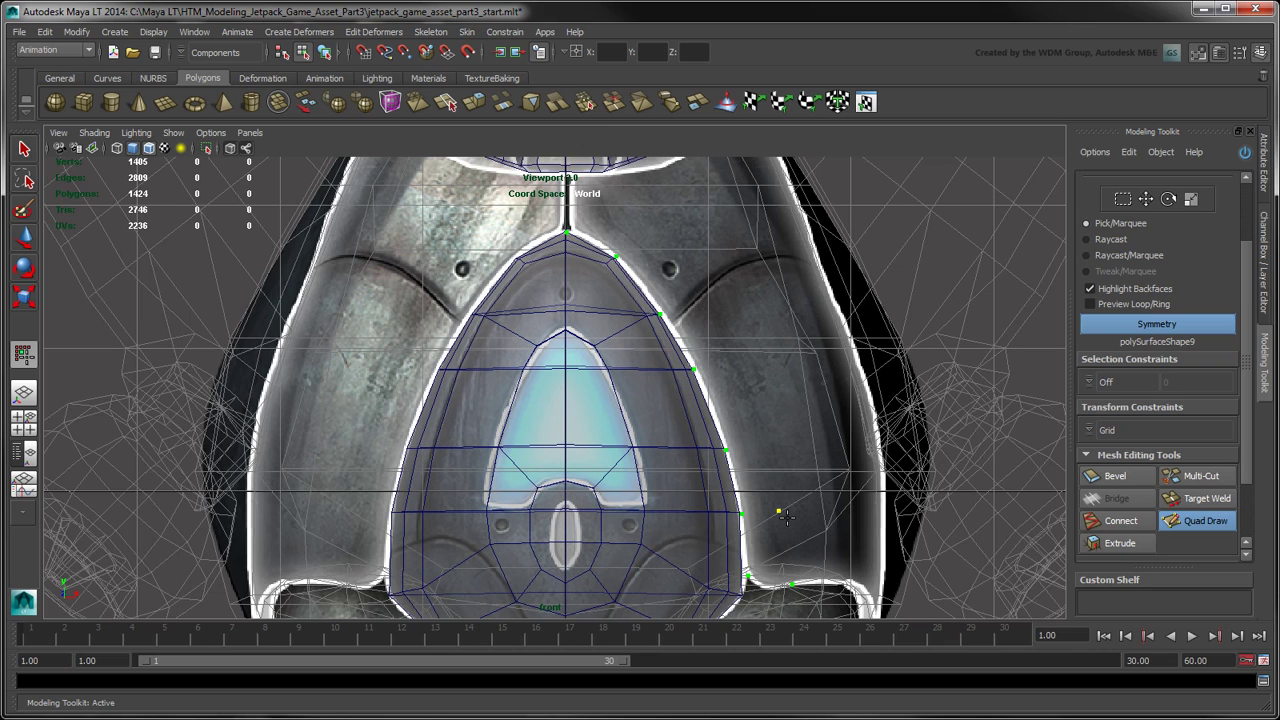
shift+click(770, 545)
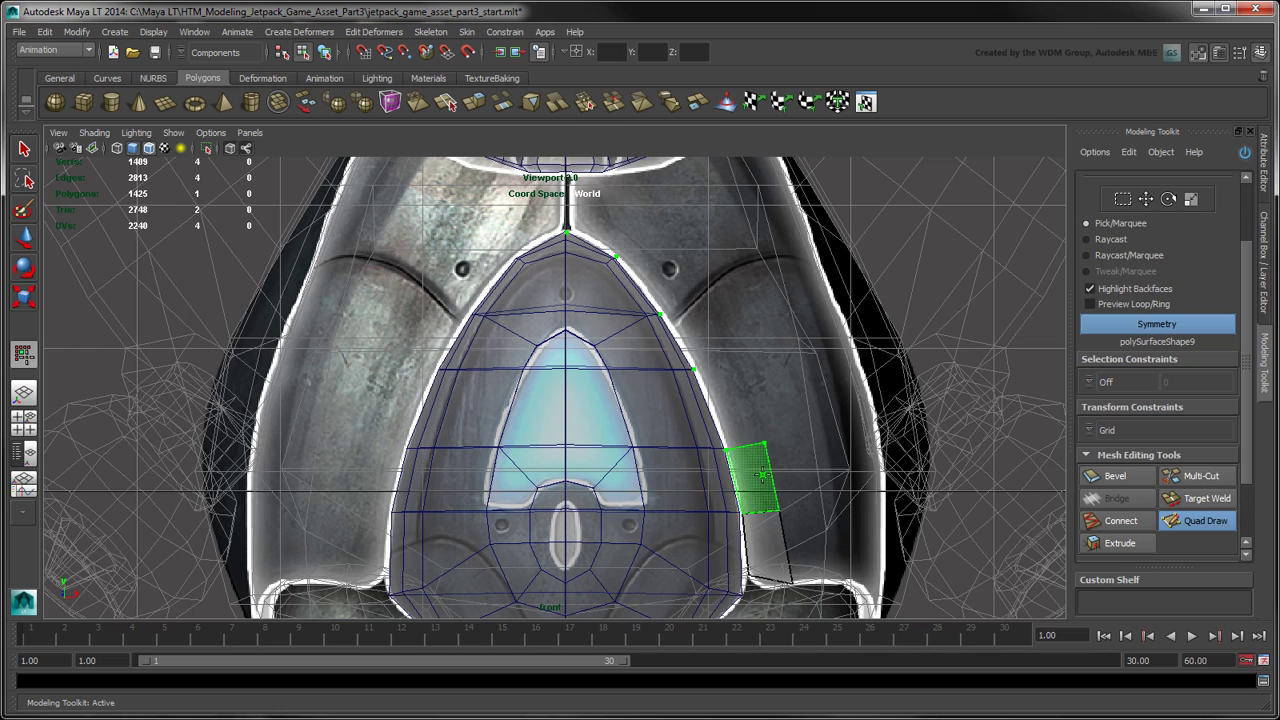
shift+click(760, 476)
shift+click(739, 389)
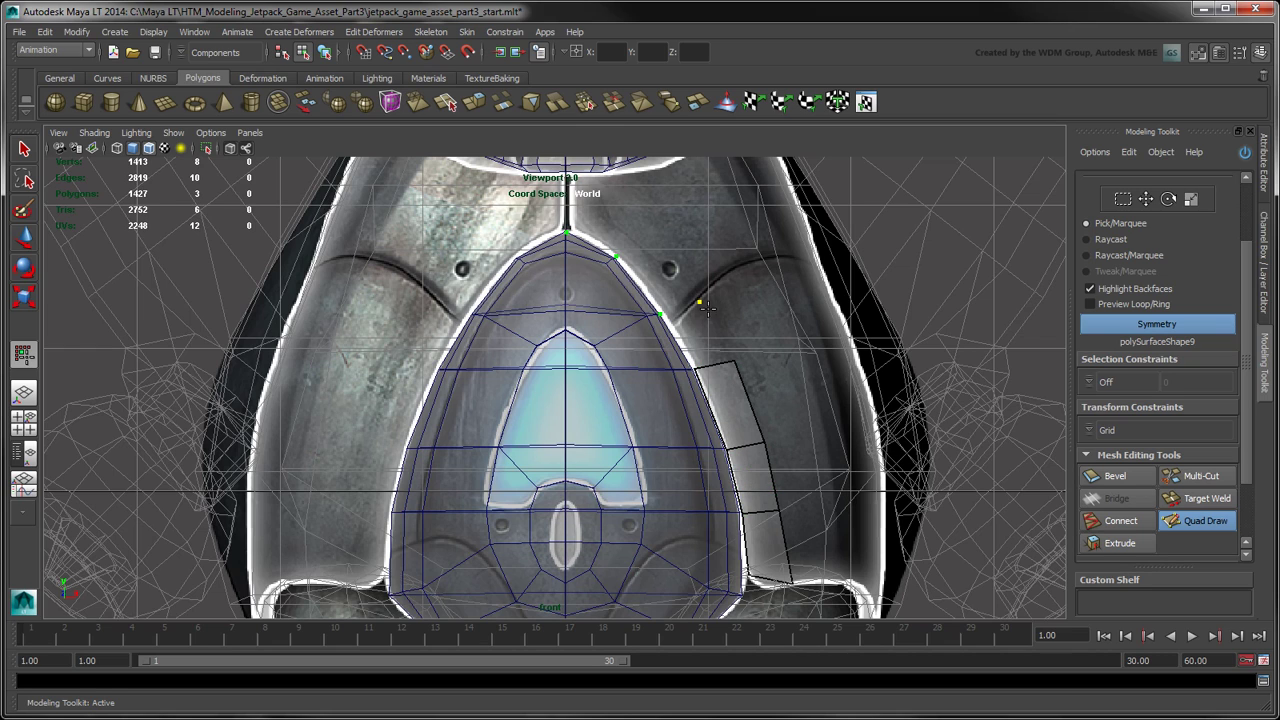
shift+click(709, 311)
shift+click(661, 257)
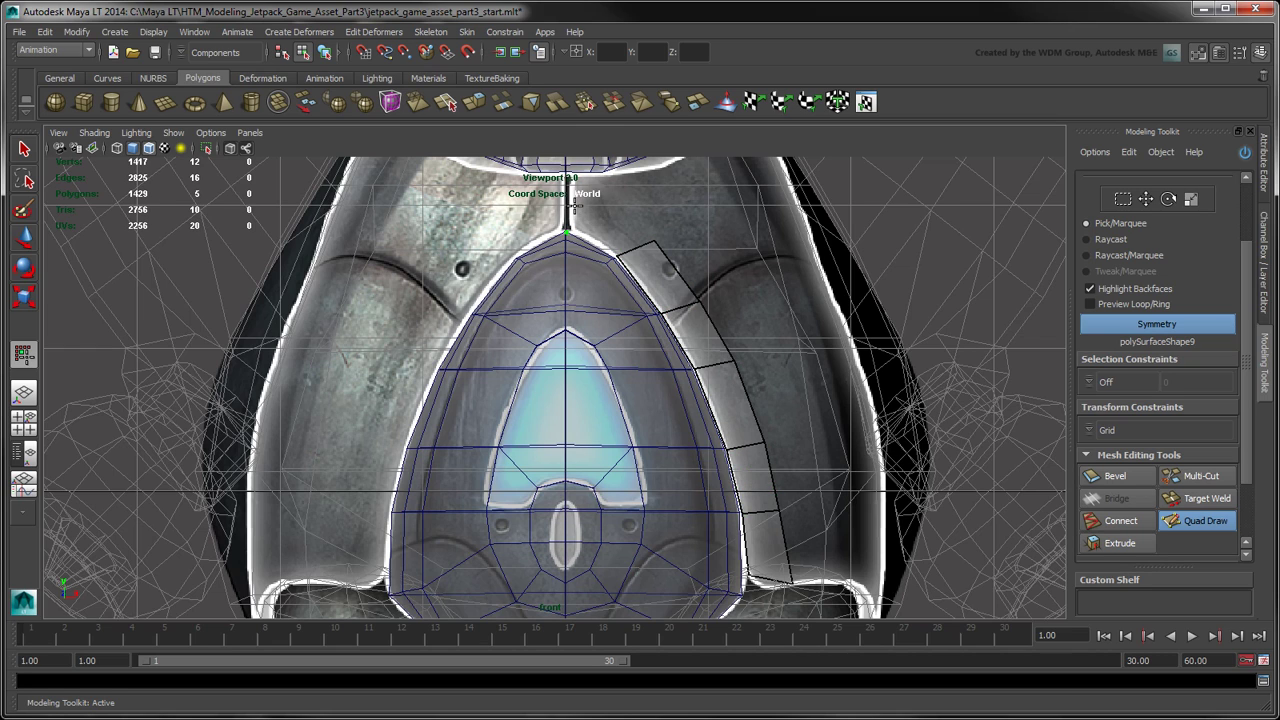
shift+click(606, 227)
Extend the quad strip with one more quad between the central panel's tip and the collar's lower edge.
alt+middle_drag(638, 222, 629, 252)
alt+right_drag(629, 252, 604, 252)
alt+middle_drag(608, 251, 610, 261)
alt+drag(609, 261, 609, 273)
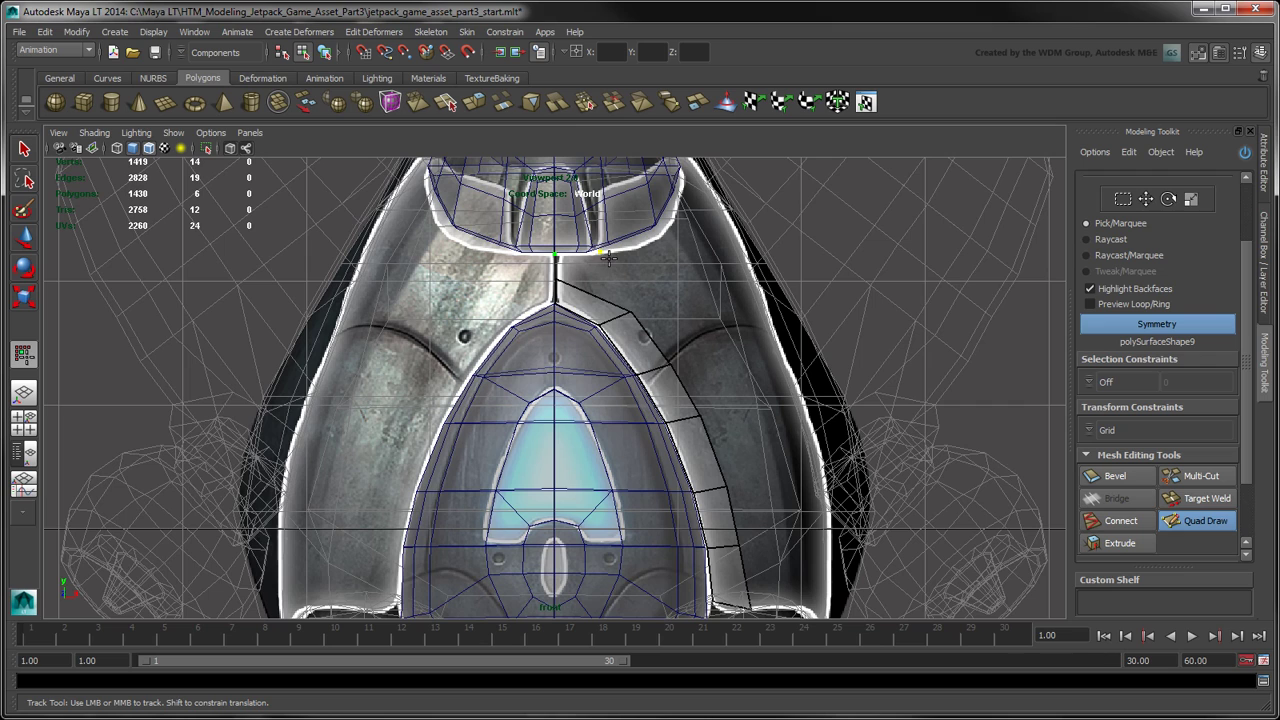
shift+click(610, 270)
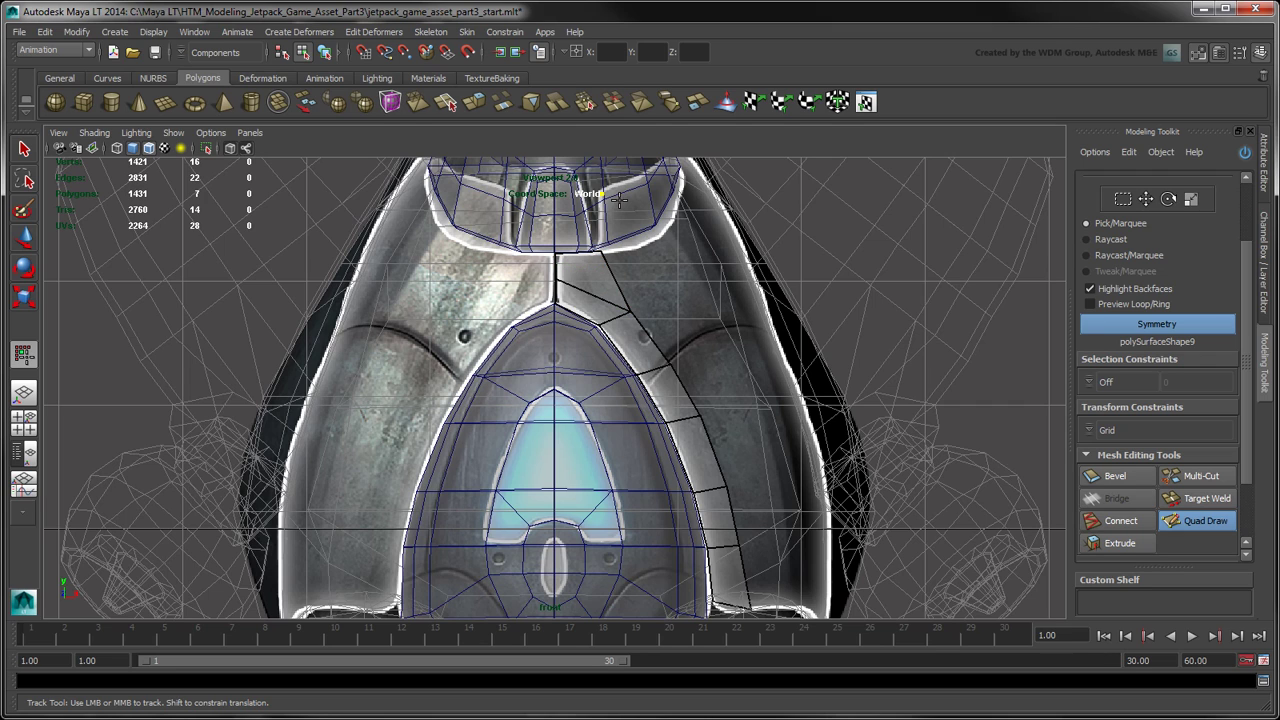
Quad Draw a second column of seven quads from the inner strip out to the shell's white outline, then exit Quad Draw.
alt+middle_drag(687, 180, 688, 196)
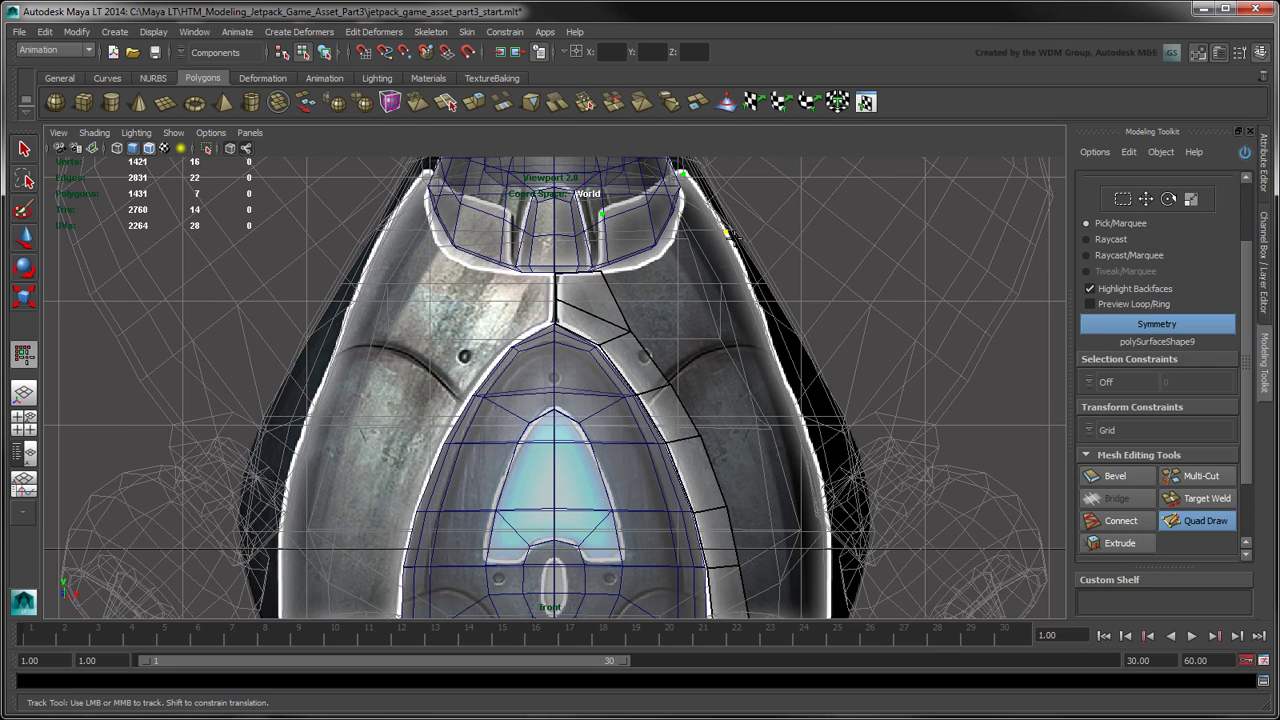
shift+click(728, 238)
shift+click(758, 302)
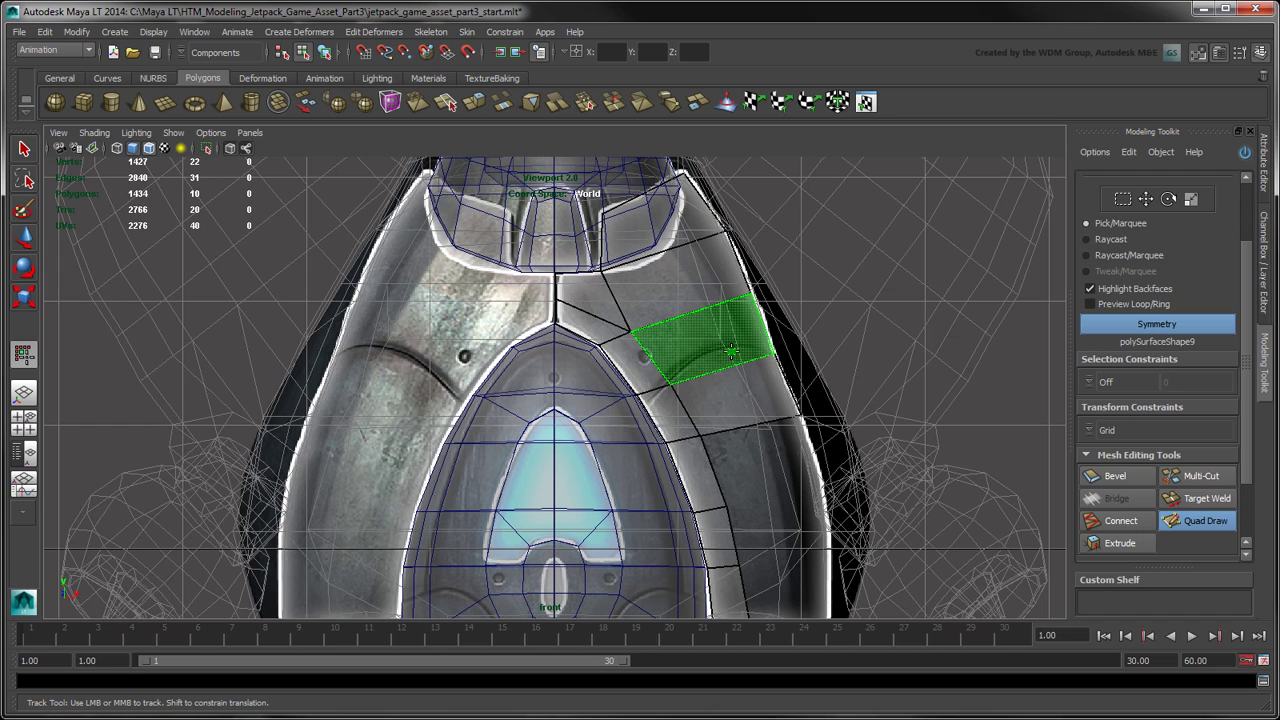
shift+click(805, 417)
alt+middle_drag(805, 417, 785, 322)
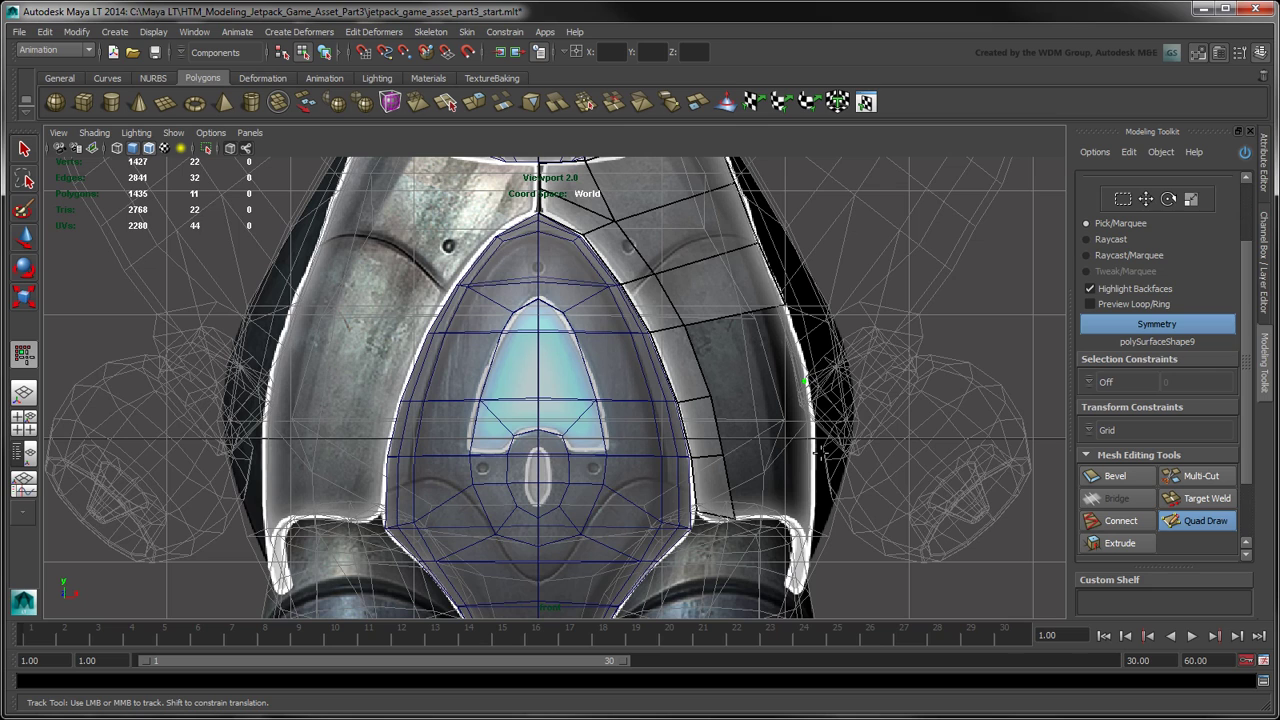
click(811, 523)
shift+click(788, 500)
shift+click(776, 435)
shift+click(770, 355)
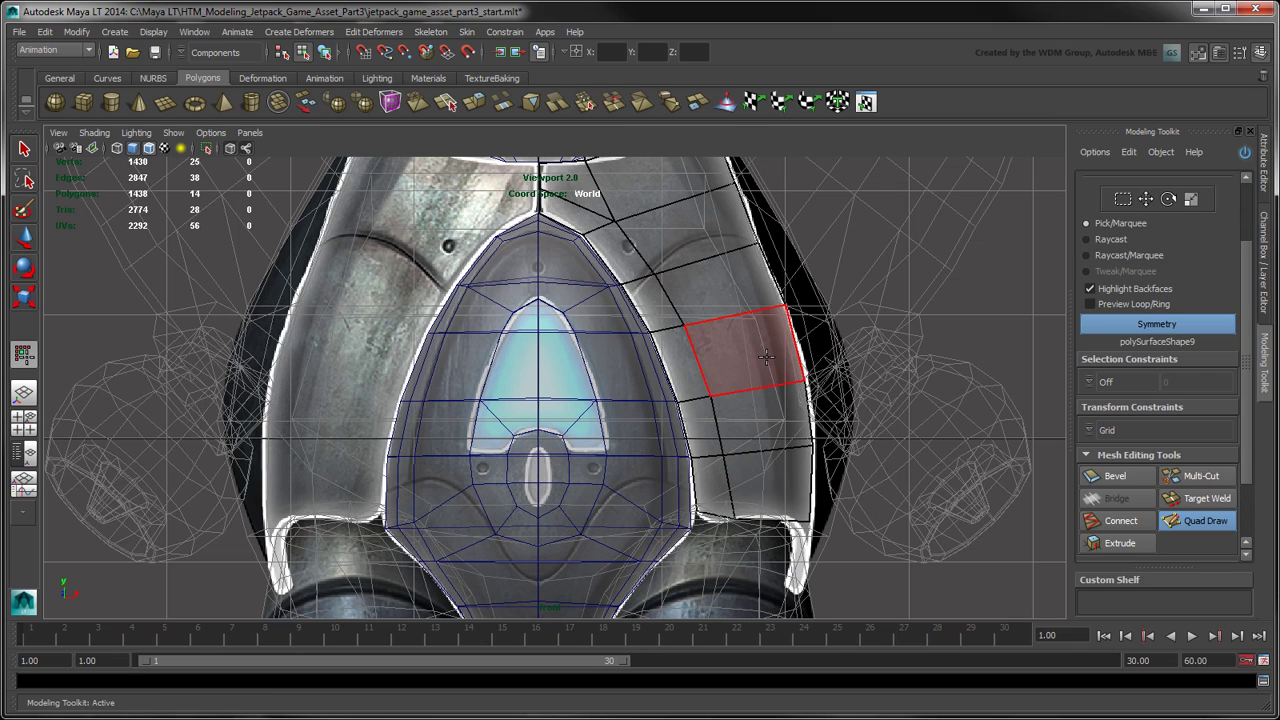
click(1196, 521)
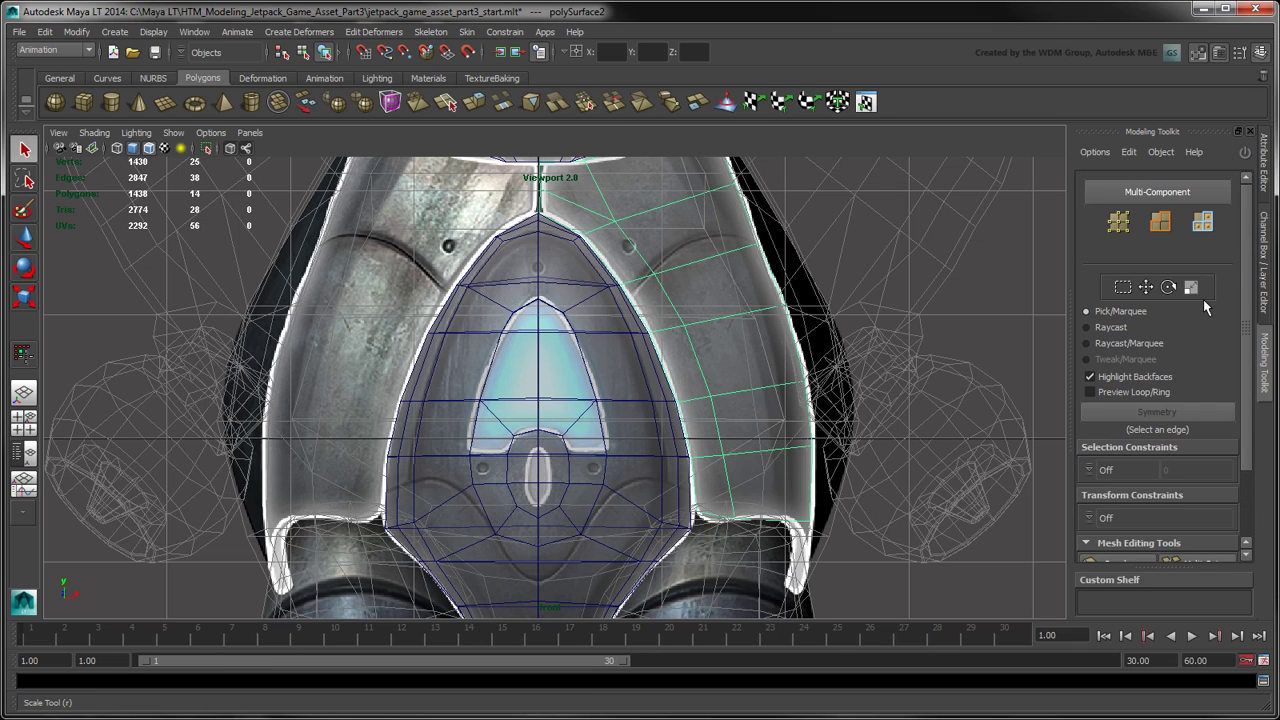
Select all vertices of the new shell mesh and move them forward in the side view to the shell's front surface.
click(1119, 224)
alt+middle_drag(900, 315, 900, 391)
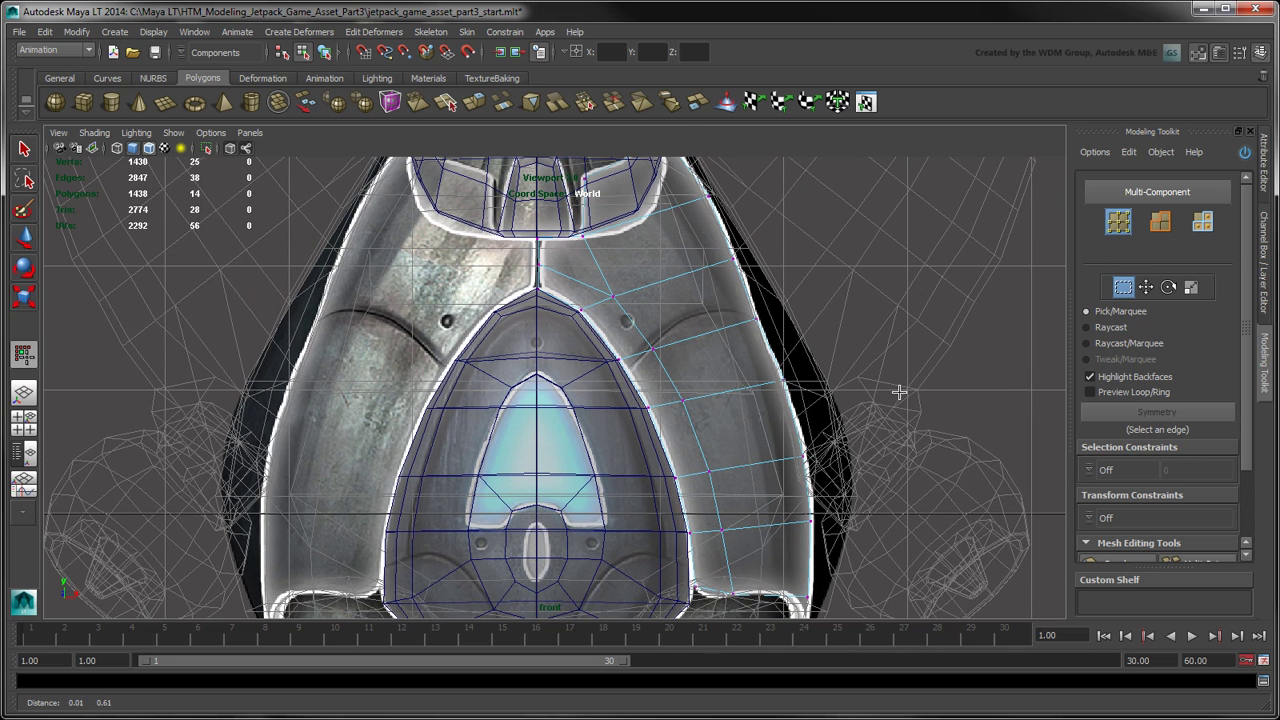
drag(859, 611, 514, 172)
alt+middle_drag(731, 259, 737, 312)
key(space)
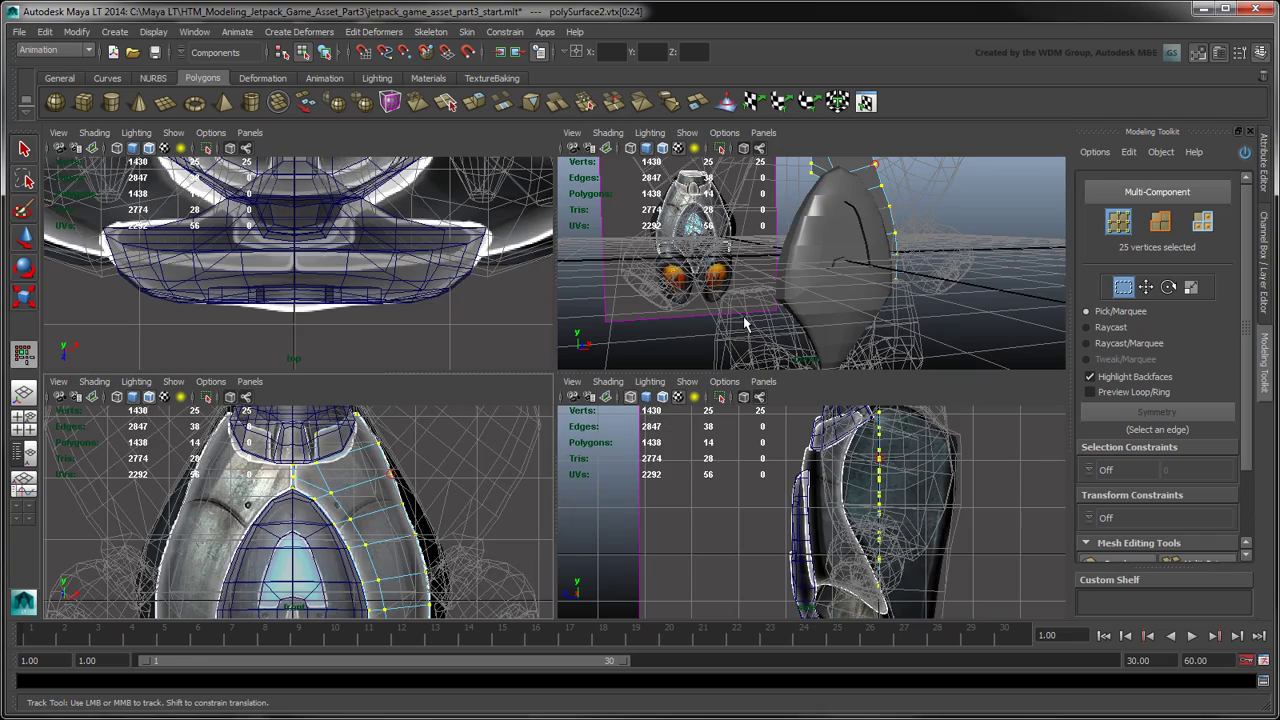
key(space)
key(w)
drag(648, 370, 514, 372)
alt+middle_drag(686, 316, 680, 453)
scroll(680, 453, up, 4)
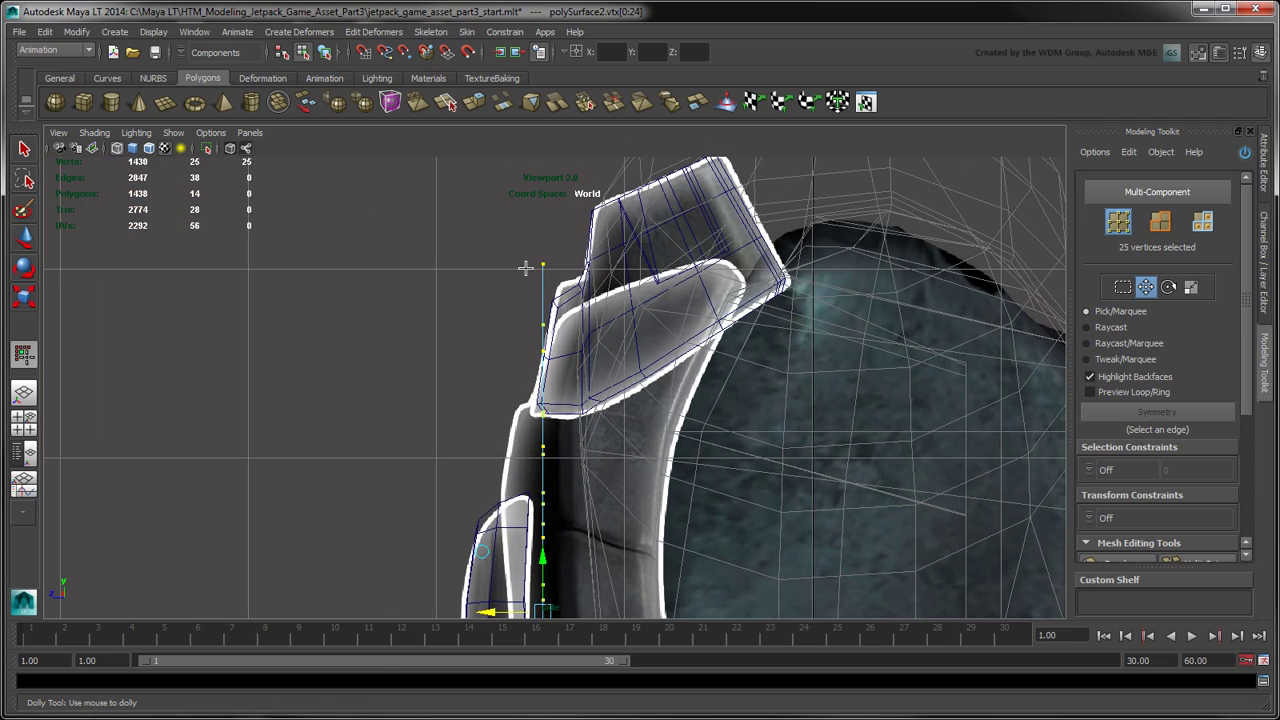
Move the upper outer-edge vertices of the shell mesh backward in the side view to follow the reference curve.
drag(518, 250, 702, 309)
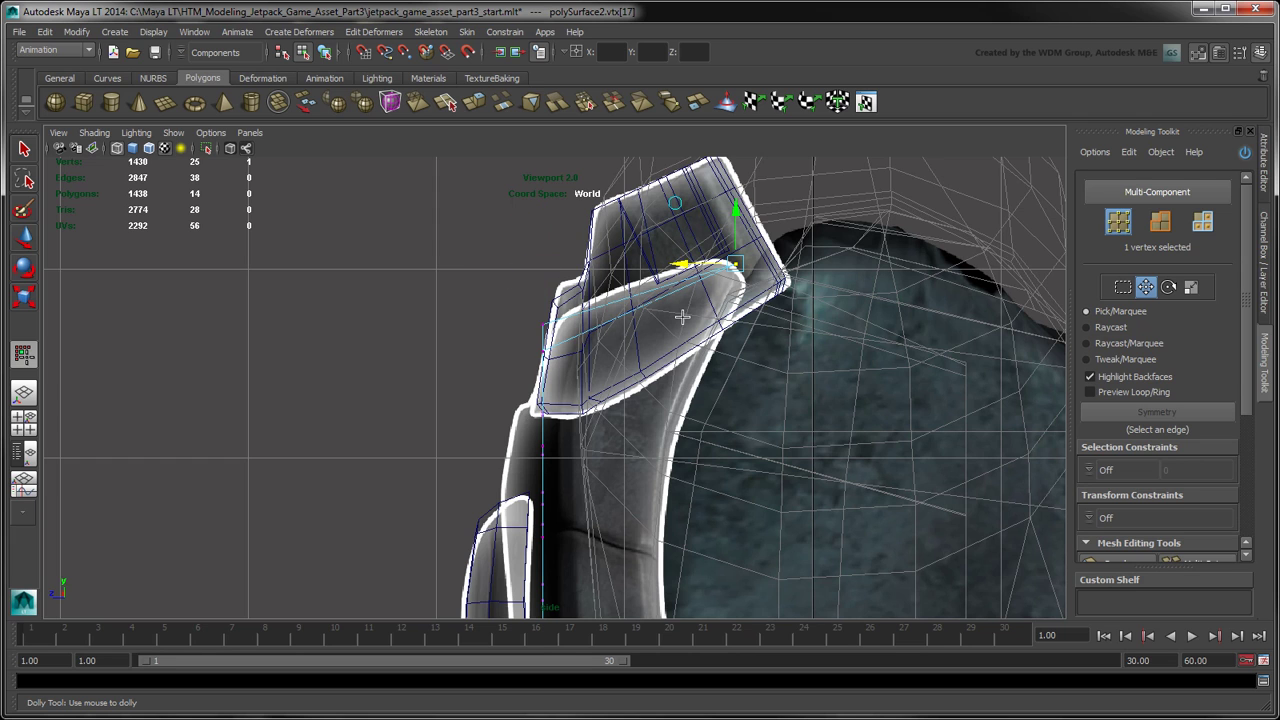
key(ctrl+z)
key(space)
click(378, 442)
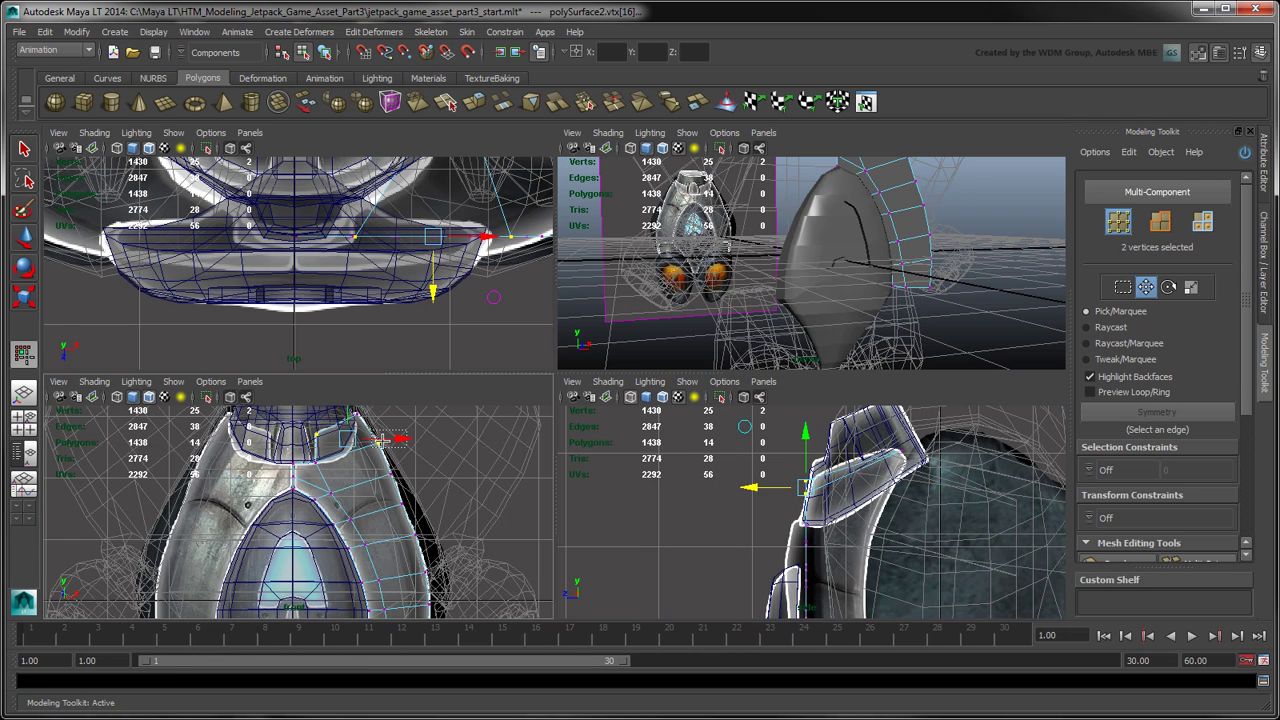
middle_drag(771, 503, 860, 517)
drag(380, 463, 414, 492)
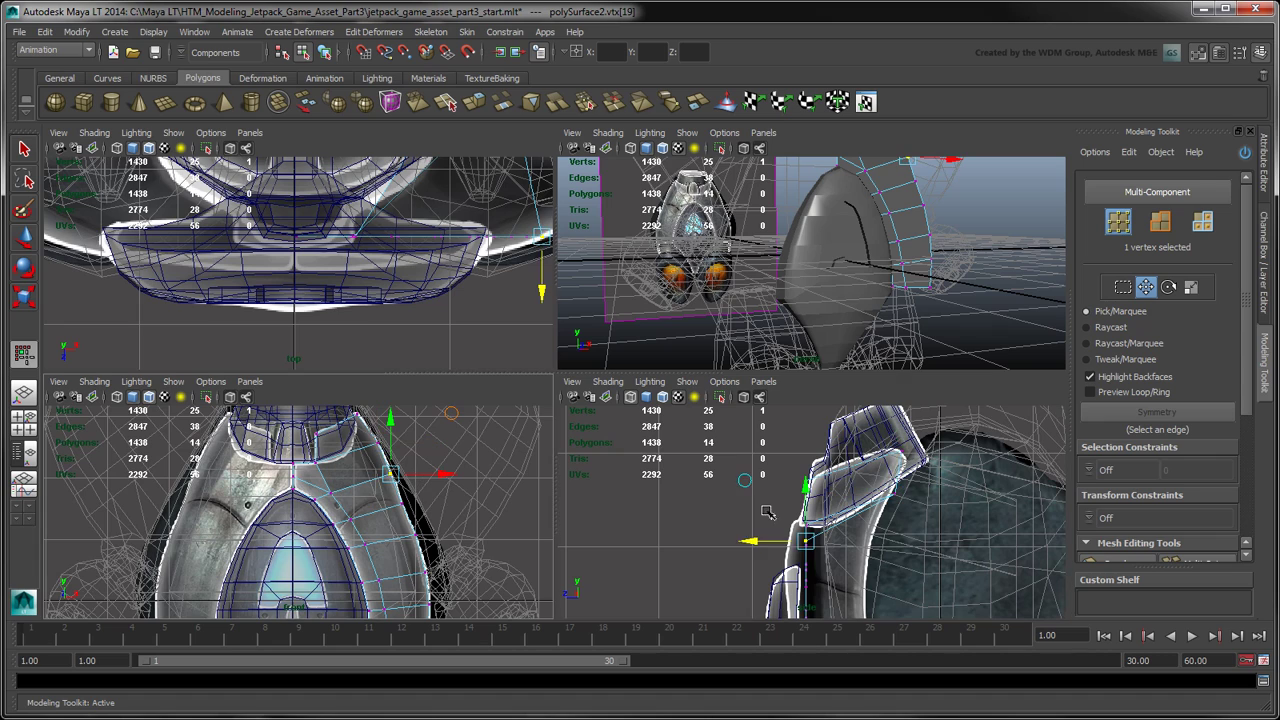
middle_drag(760, 550, 836, 558)
drag(390, 496, 431, 529)
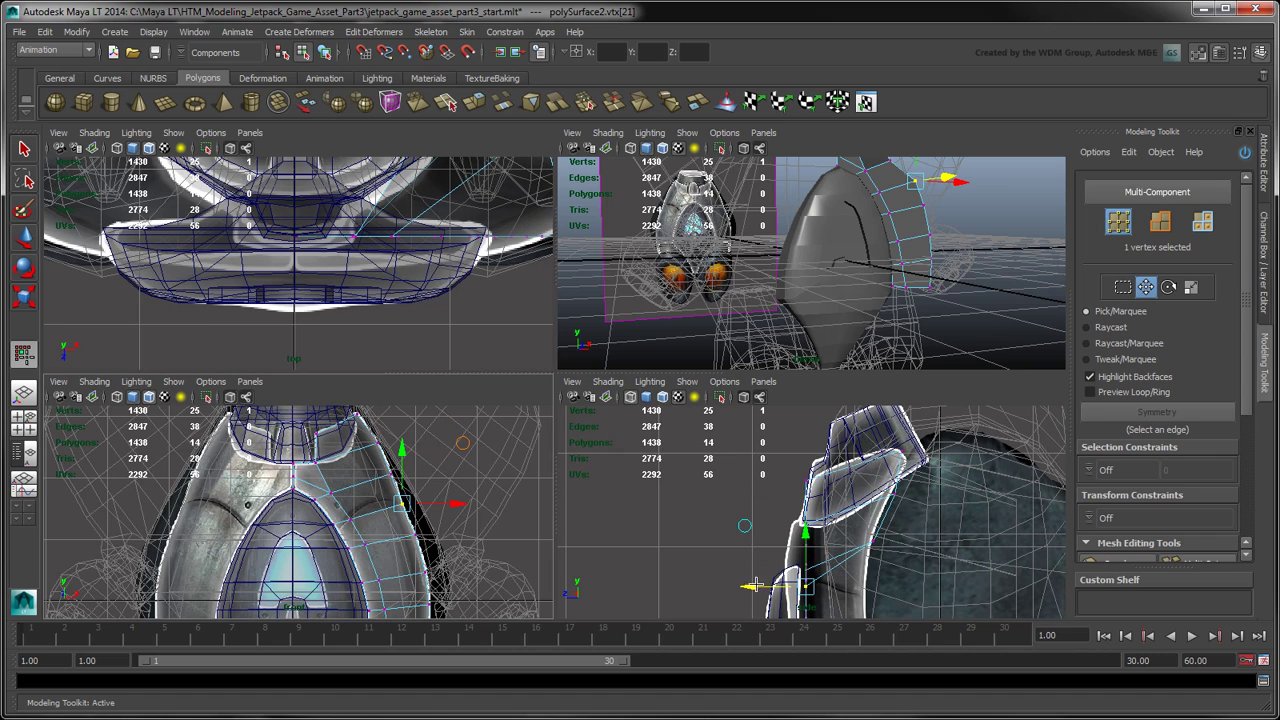
middle_drag(760, 598, 818, 600)
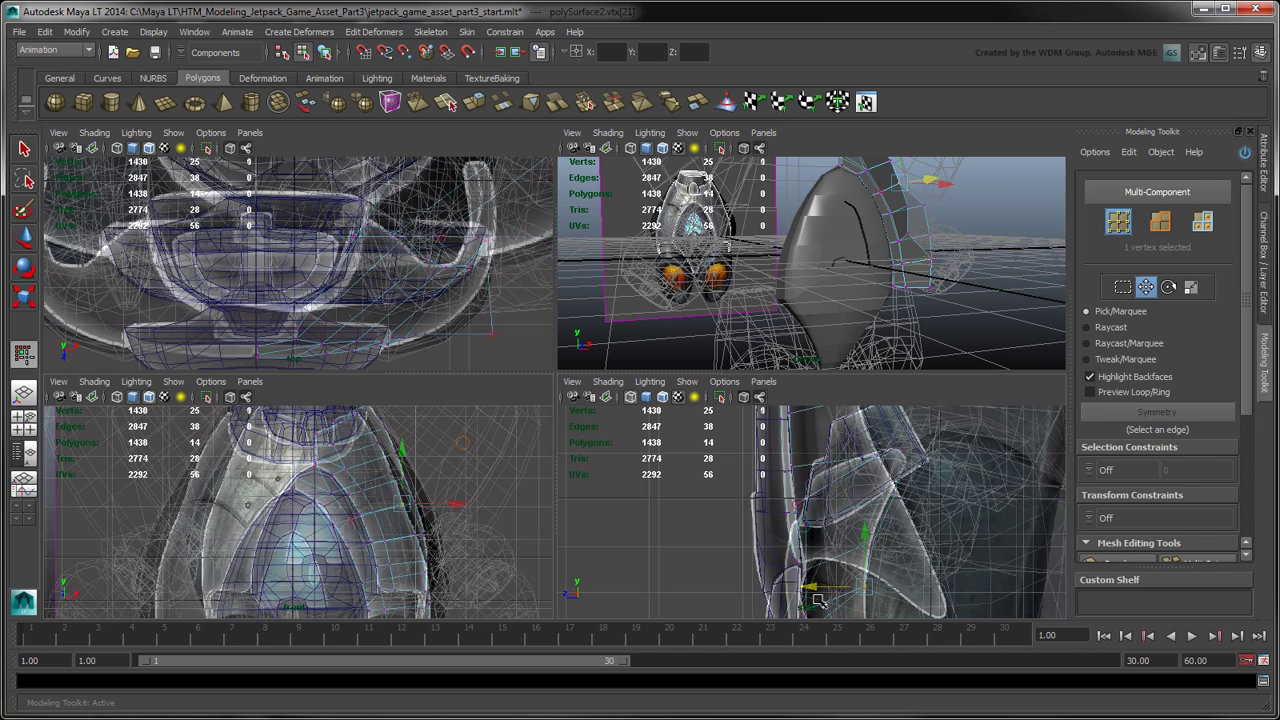
Place the lower outer-edge and inner-column vertices on the shell outline in the side view to shape the mesh's depth.
click(535, 572)
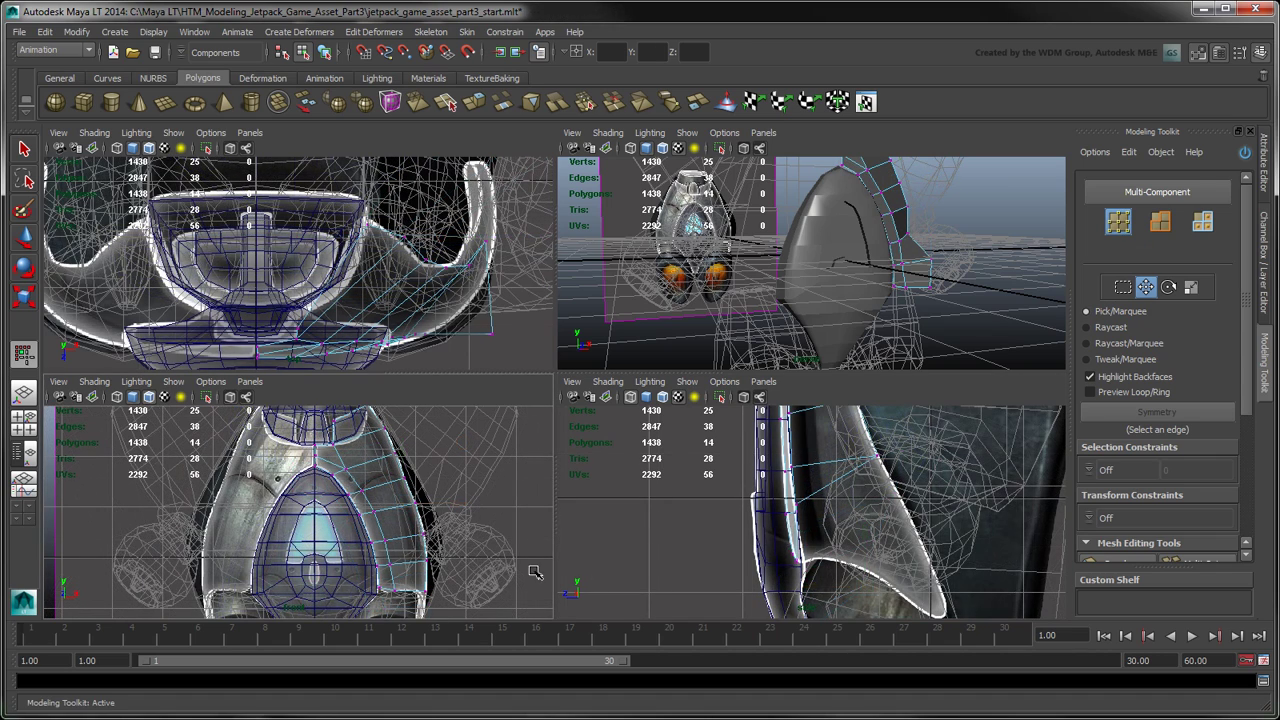
click(448, 581)
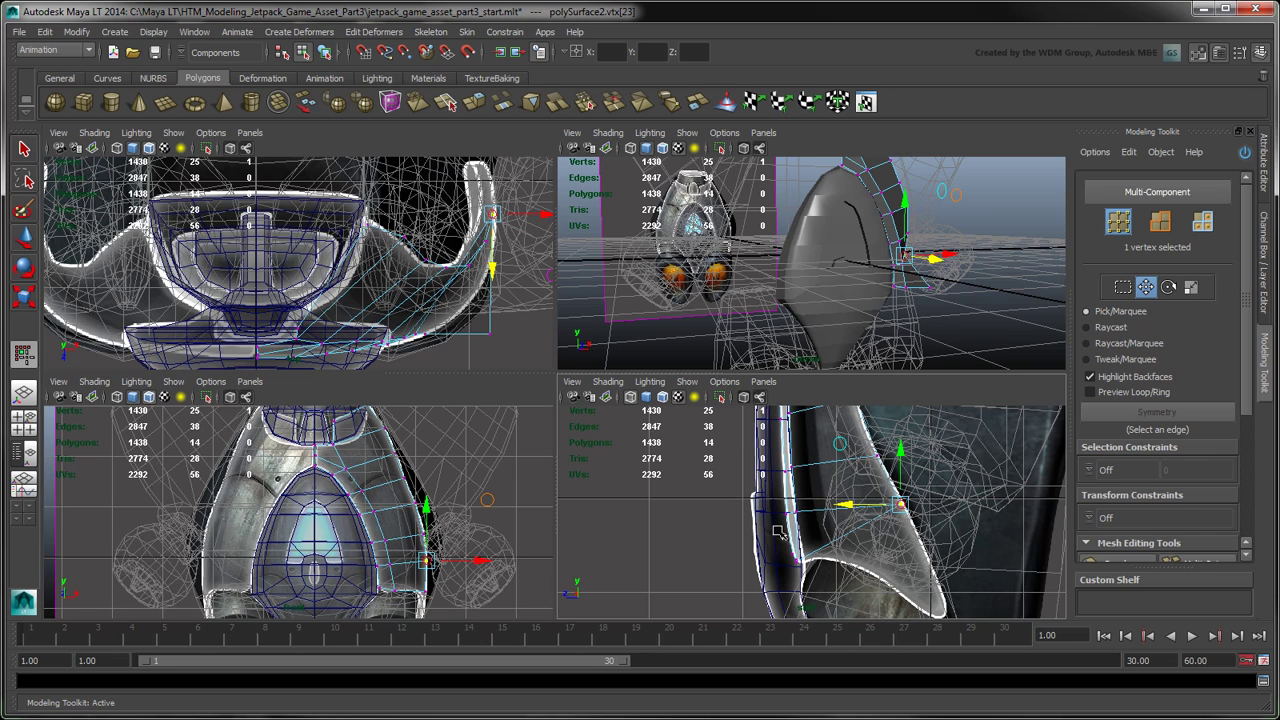
click(931, 561)
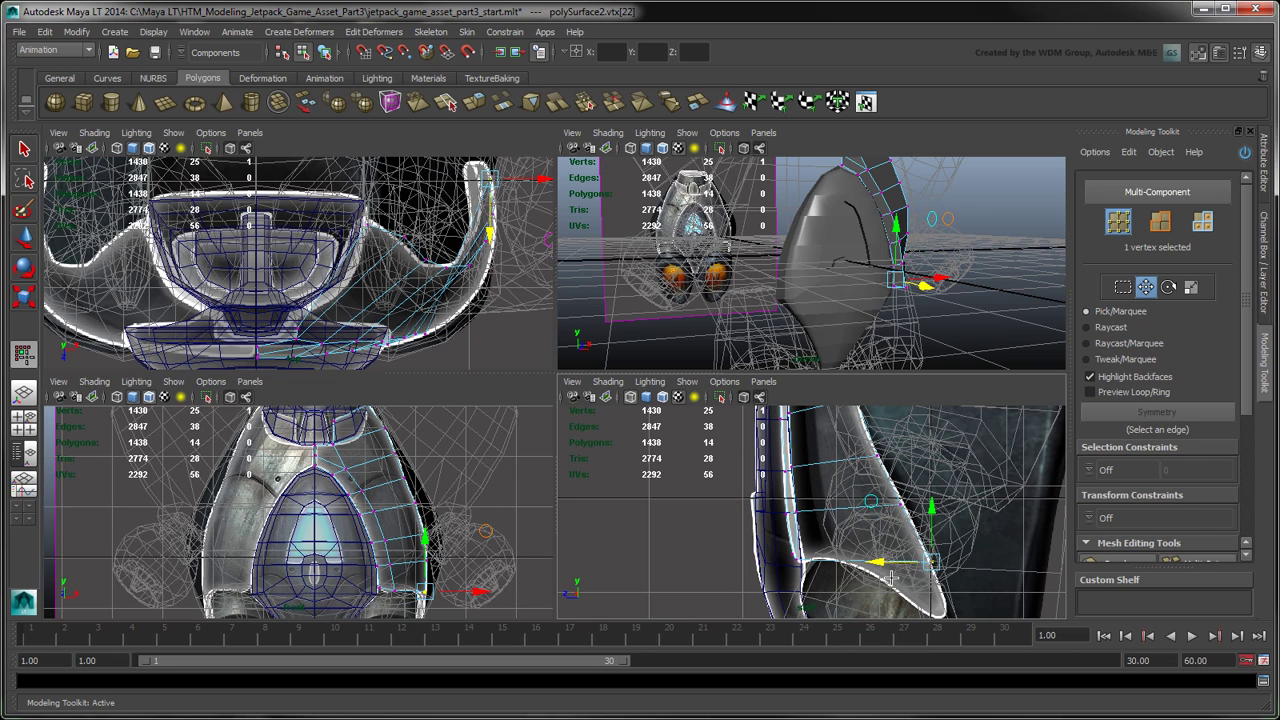
click(398, 590)
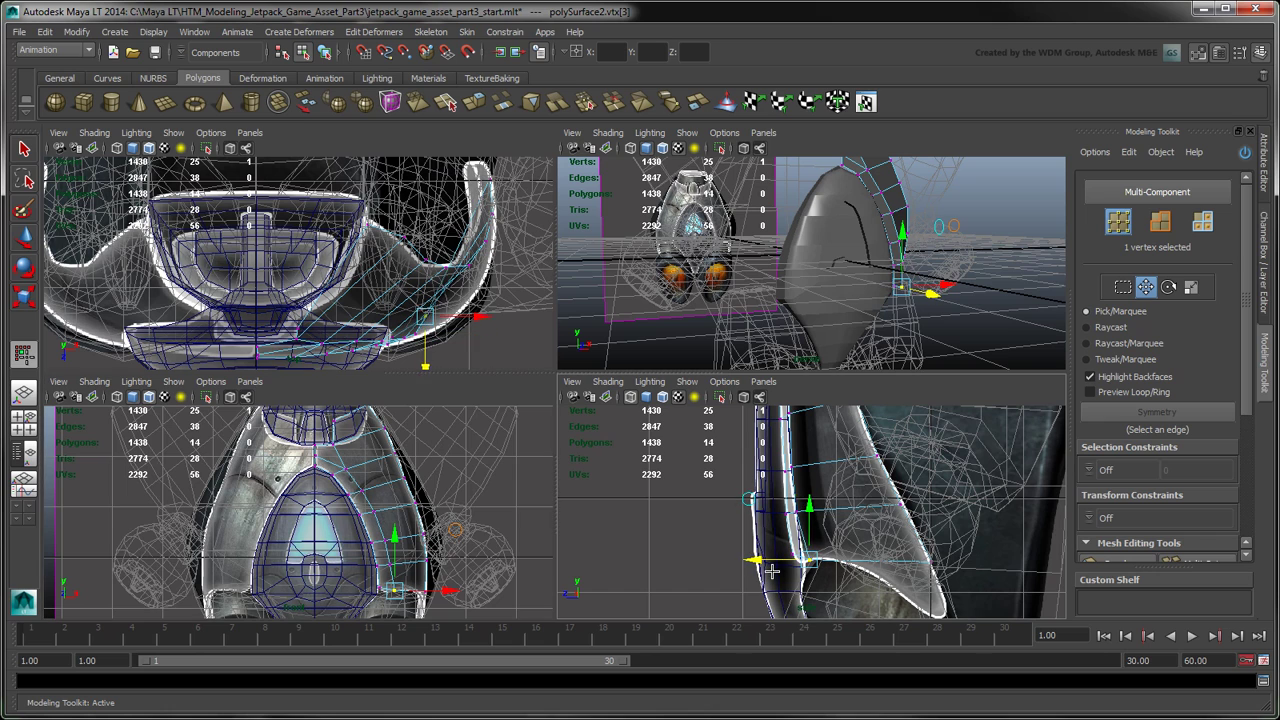
click(389, 565)
middle_drag(750, 524, 757, 524)
Insert two lengthwise edge loops with Multi-Cut into the outer column of the shell mesh, then return to the Move tool.
key(space)
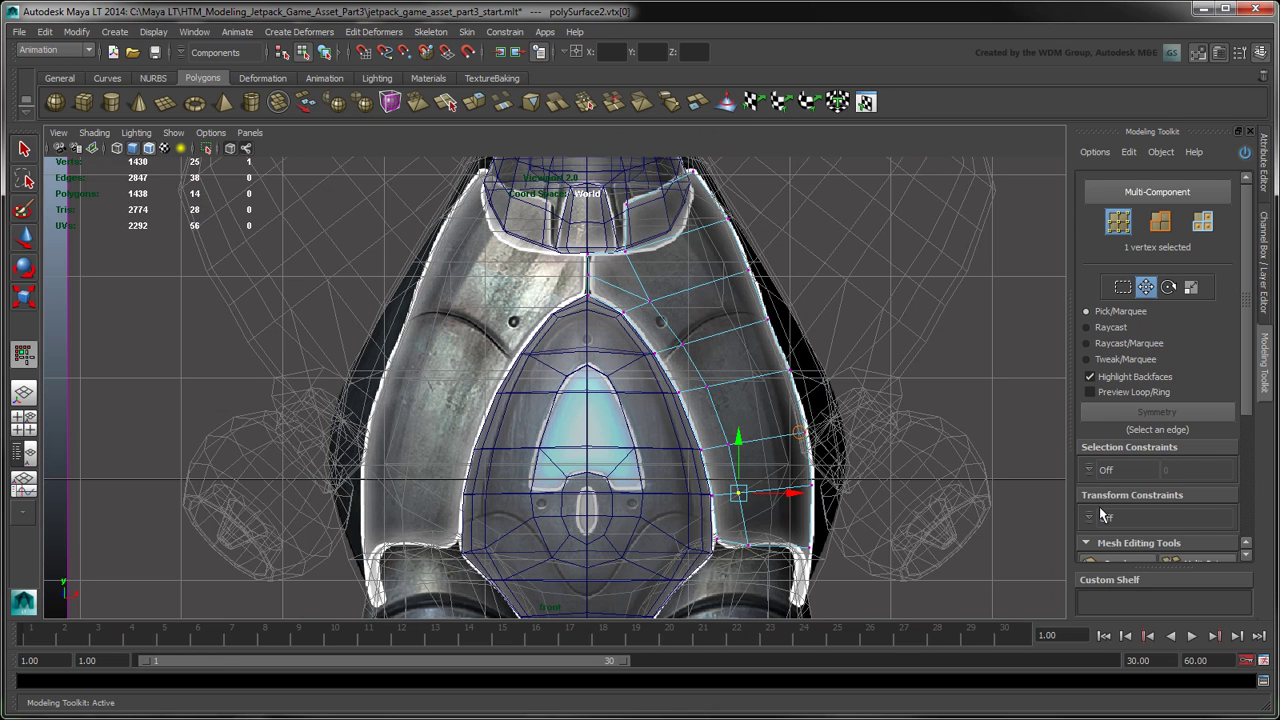
drag(1250, 390, 1259, 491)
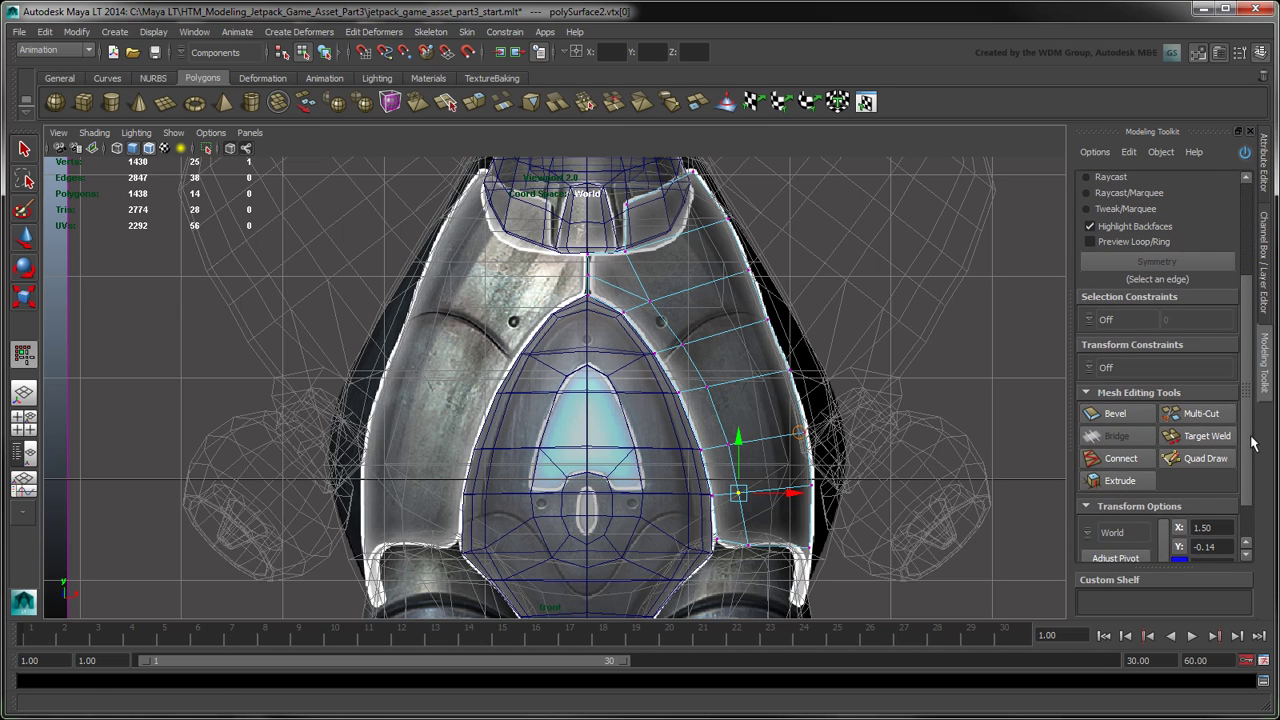
click(1199, 413)
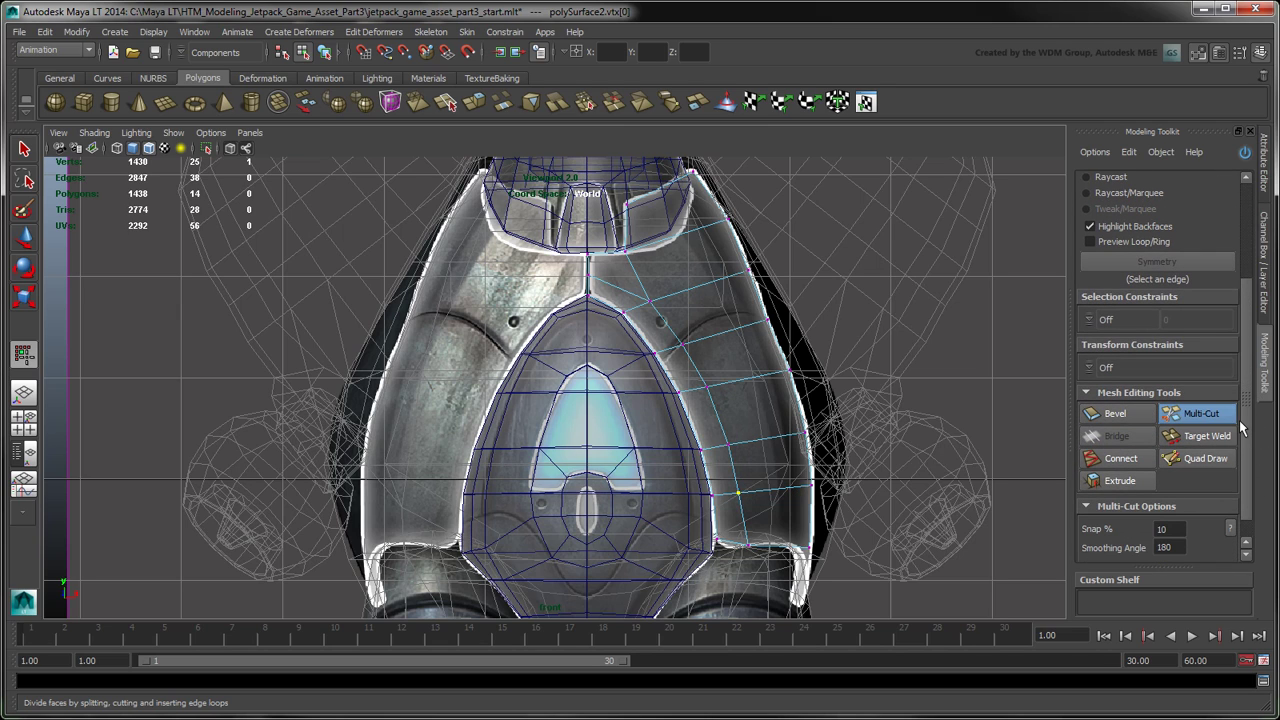
ctrl+click(670, 203)
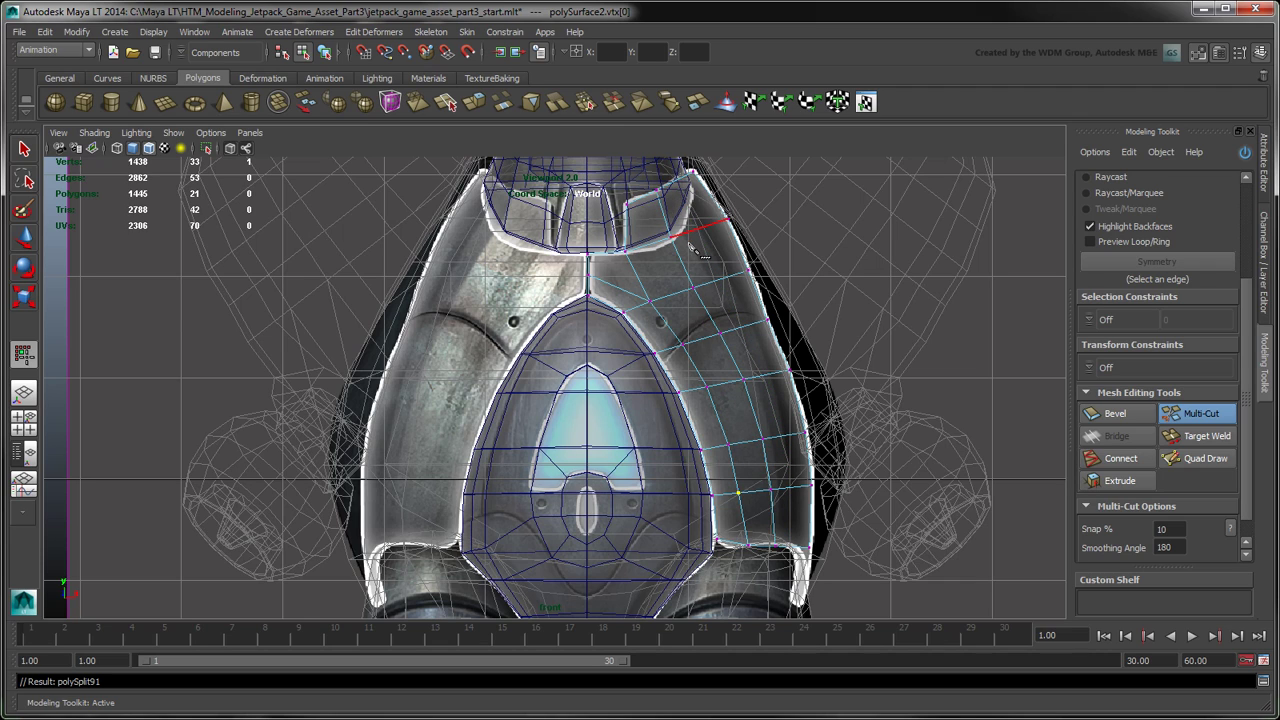
ctrl+click(690, 187)
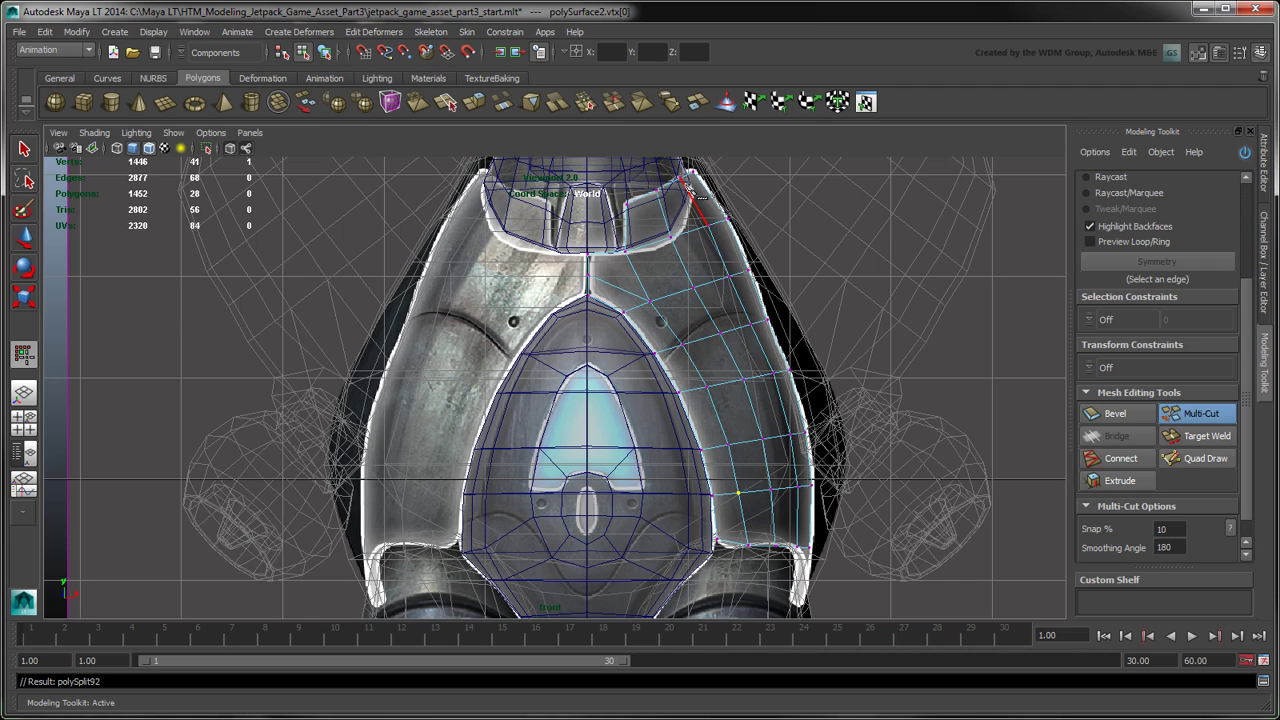
key(w)
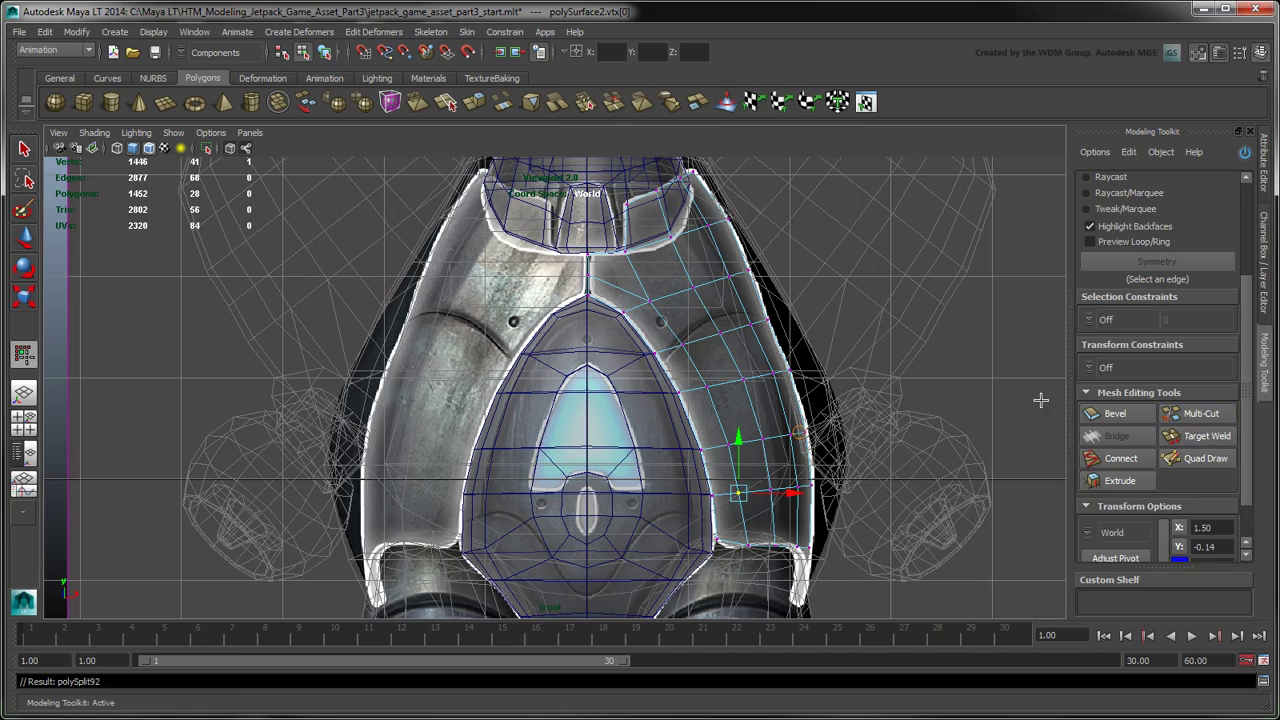
Check the shell mesh in the perspective view and set the components_LYR and shell_LYR layers to reference display.
key(space)
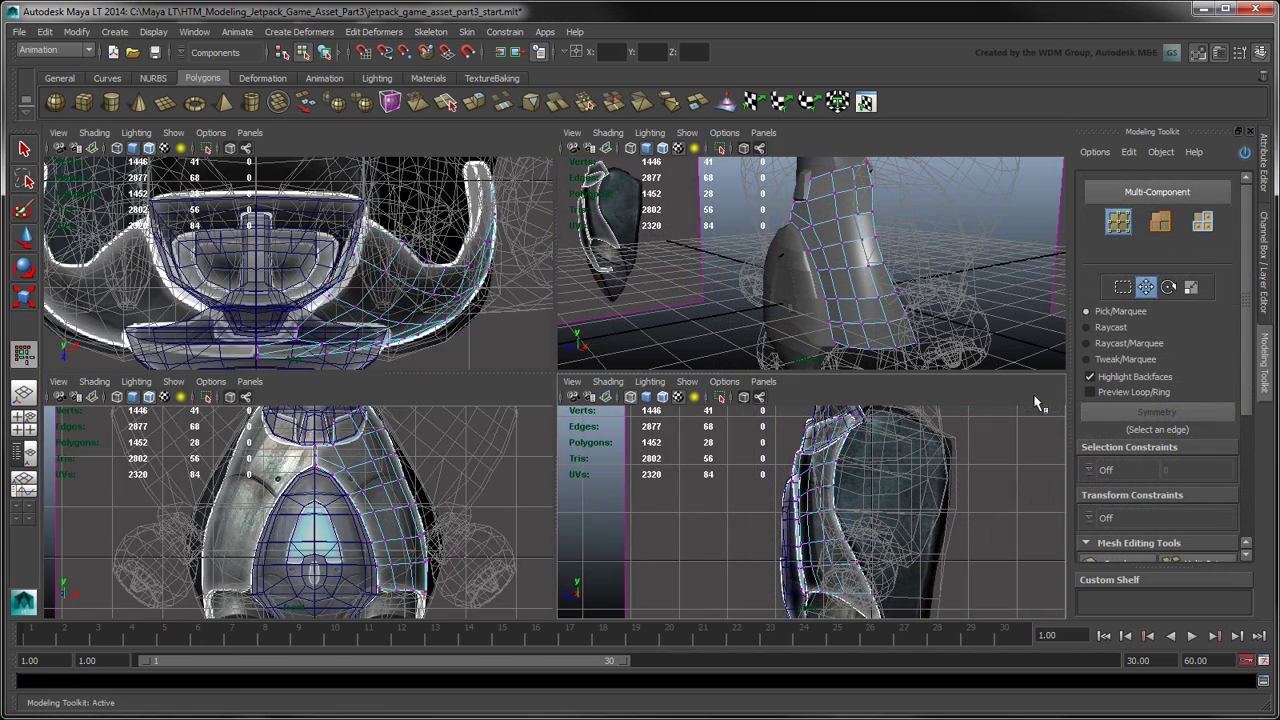
key(space)
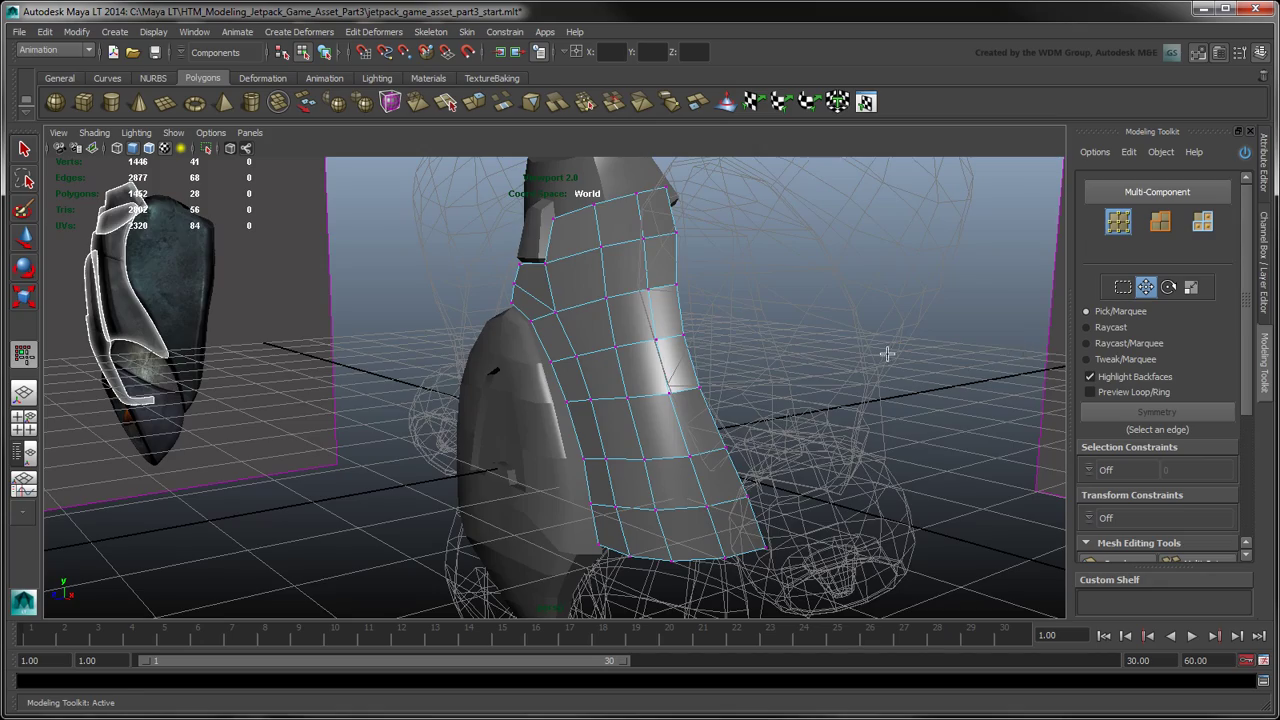
mouse_move(887, 353)
alt+mouse_down()
mouse_move(960, 350)
mouse_move(901, 345)
alt+mouse_up()
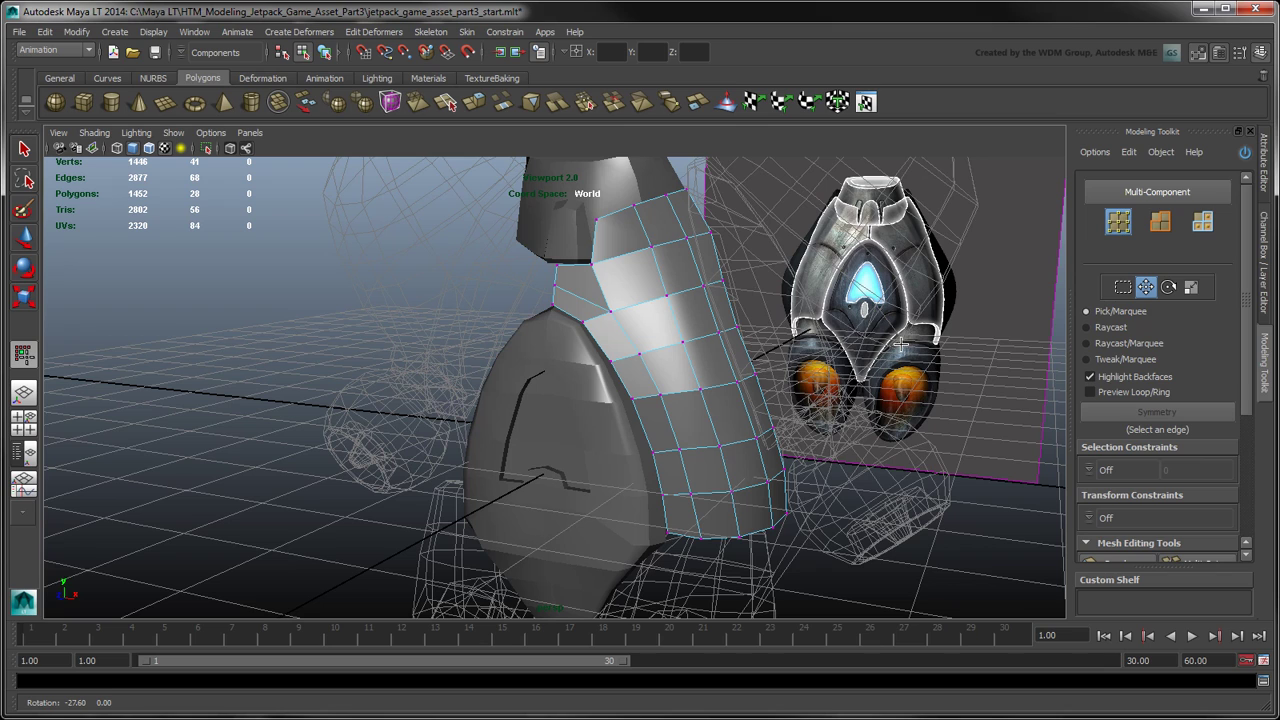
click(1266, 282)
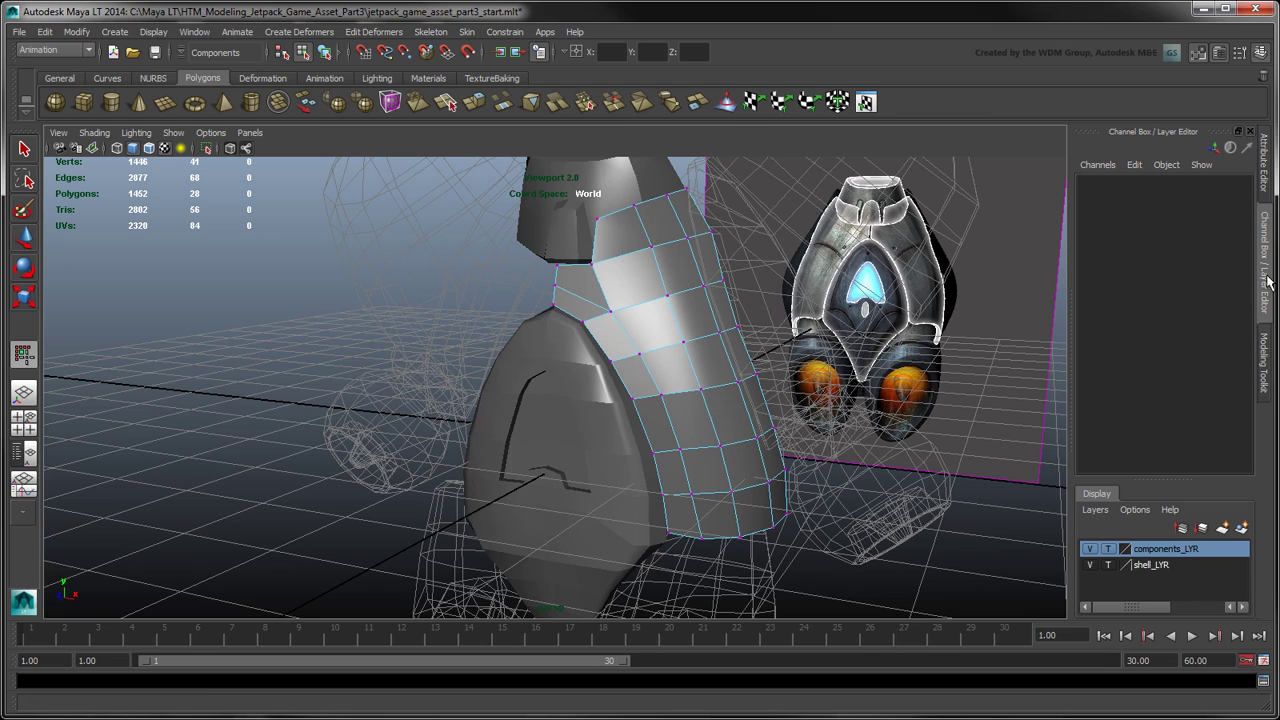
click(1108, 549)
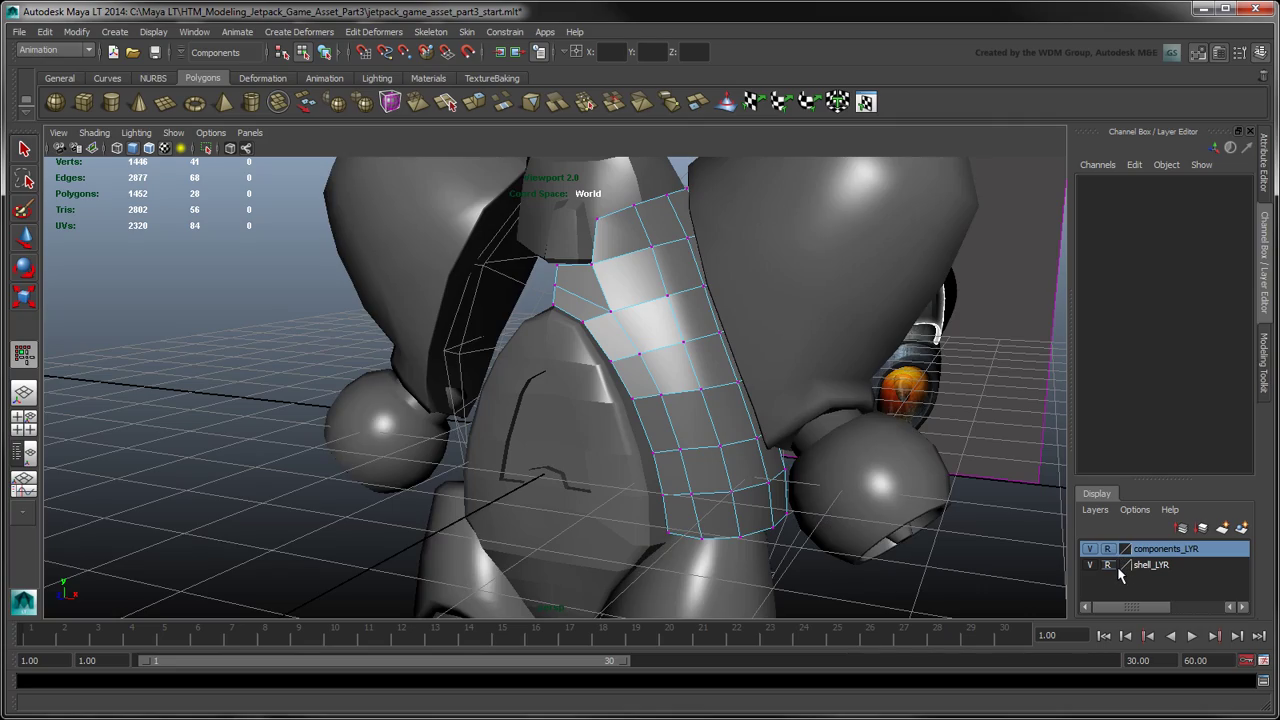
Display wireframe on the shaded models in the perspective view and inspect the shell mesh.
mouse_move(714, 451)
alt+mouse_down()
mouse_move(834, 449)
mouse_move(697, 451)
mouse_move(722, 455)
alt+mouse_up()
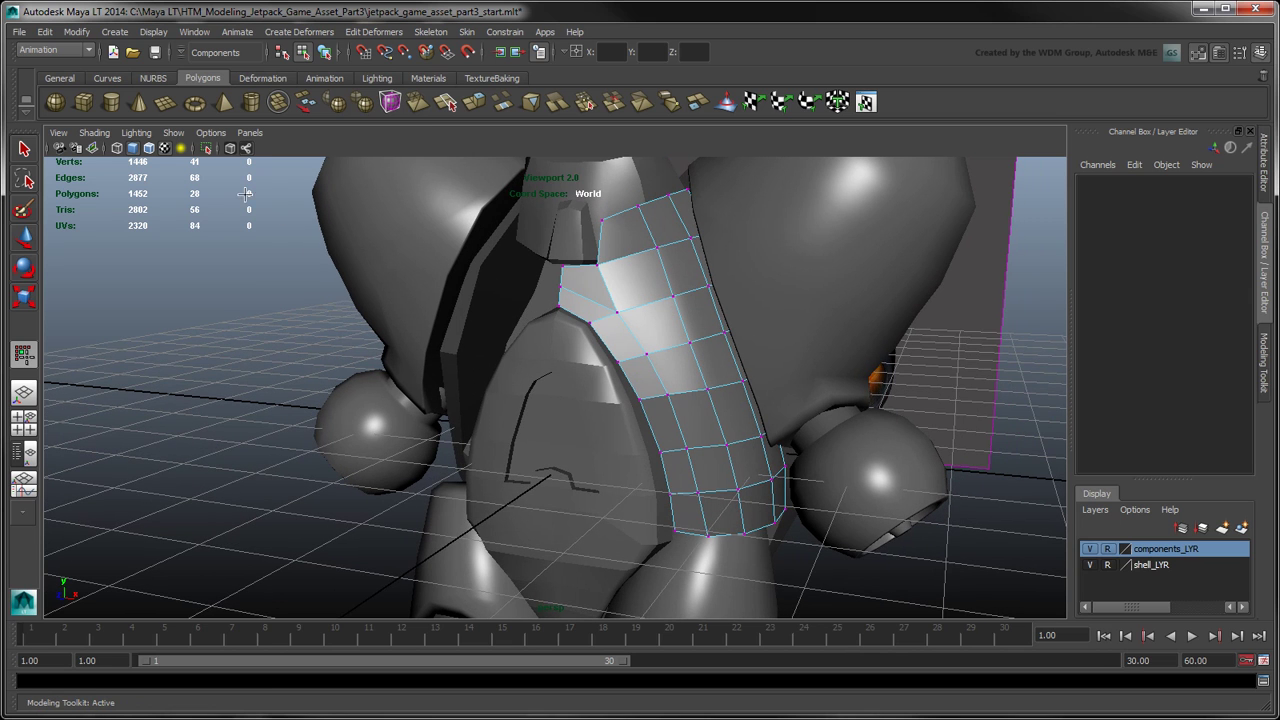
click(158, 150)
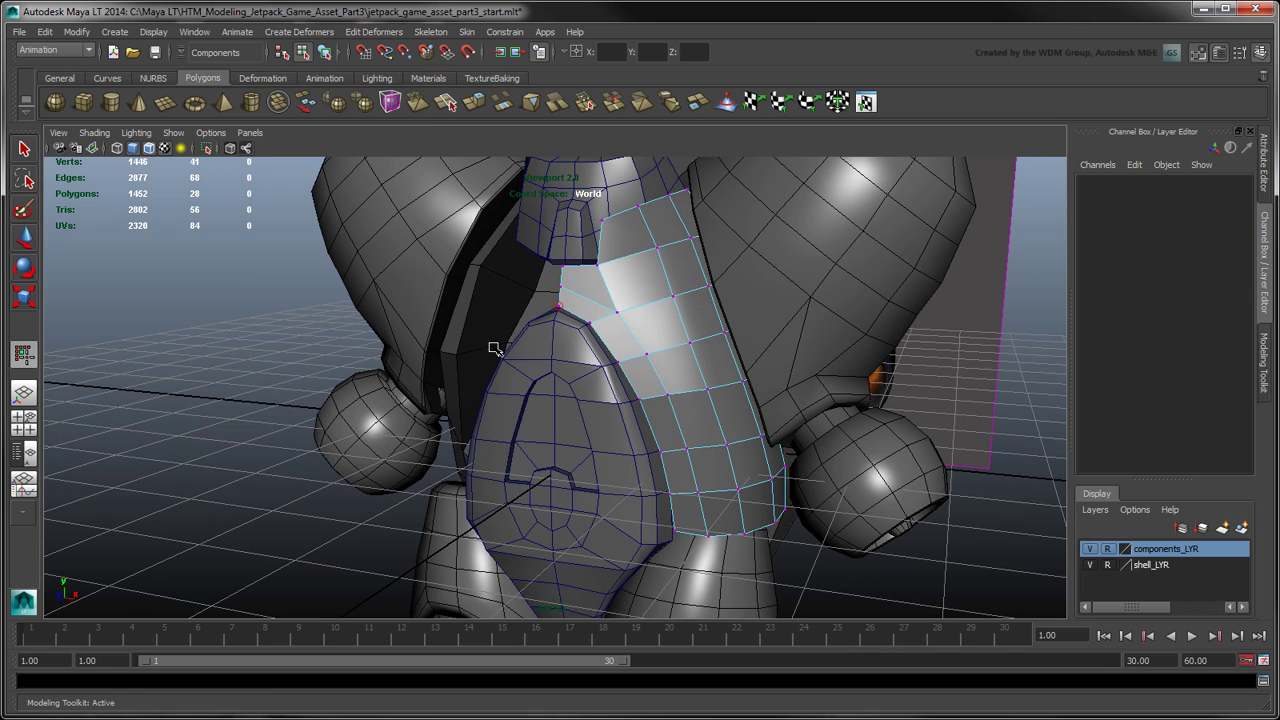
alt+drag(494, 348, 452, 332)
In the side view, extrude the lowest outer edge of the shell mesh and move it down to the reference shell's pointed tip.
key(space)
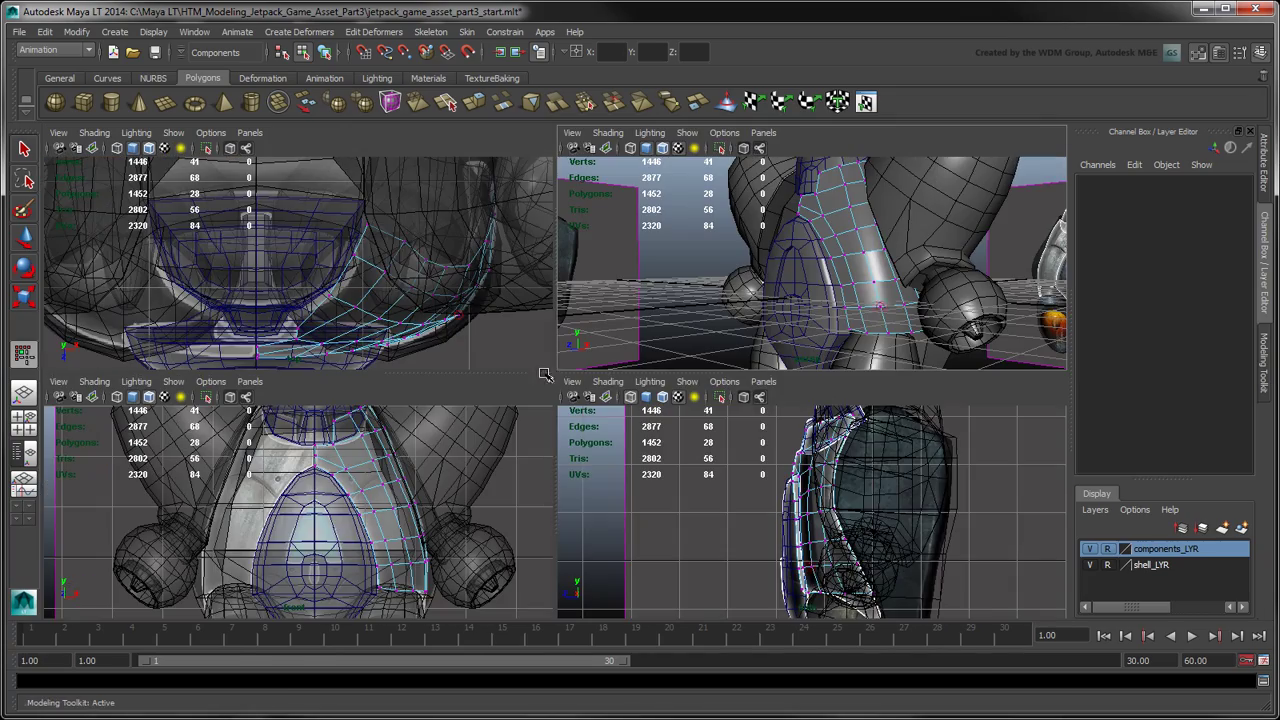
key(space)
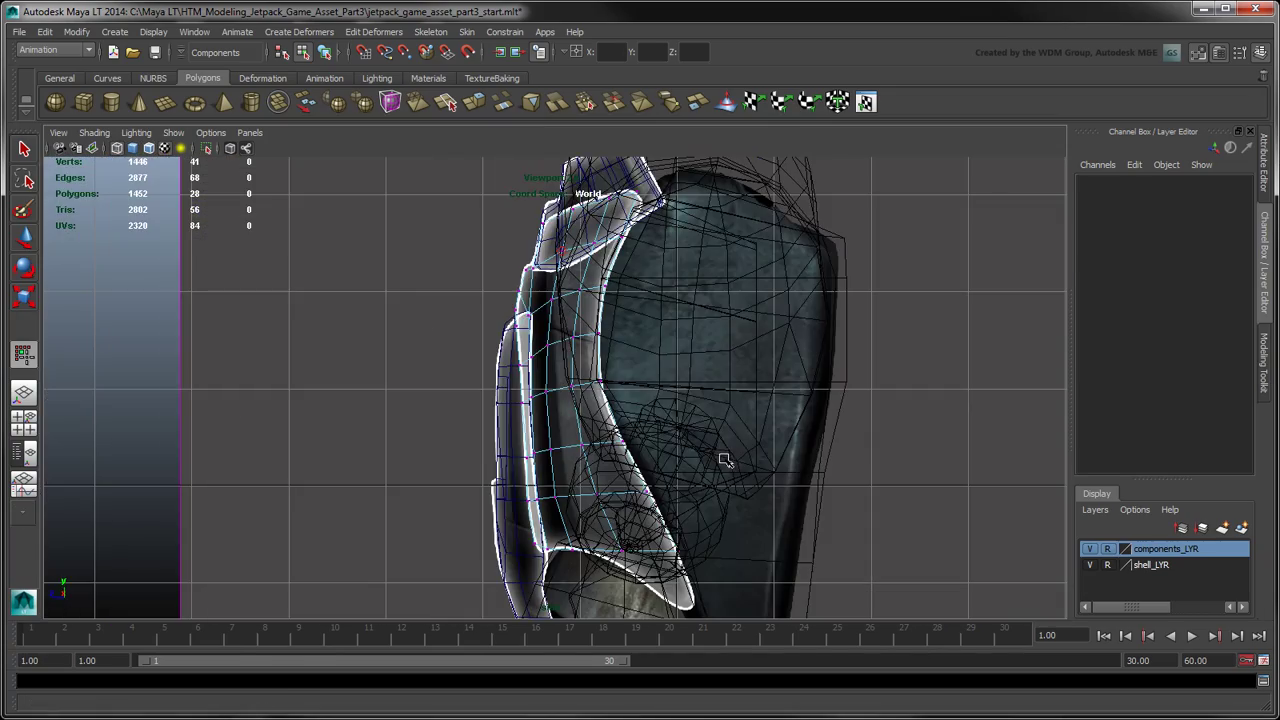
click(1263, 378)
click(1160, 221)
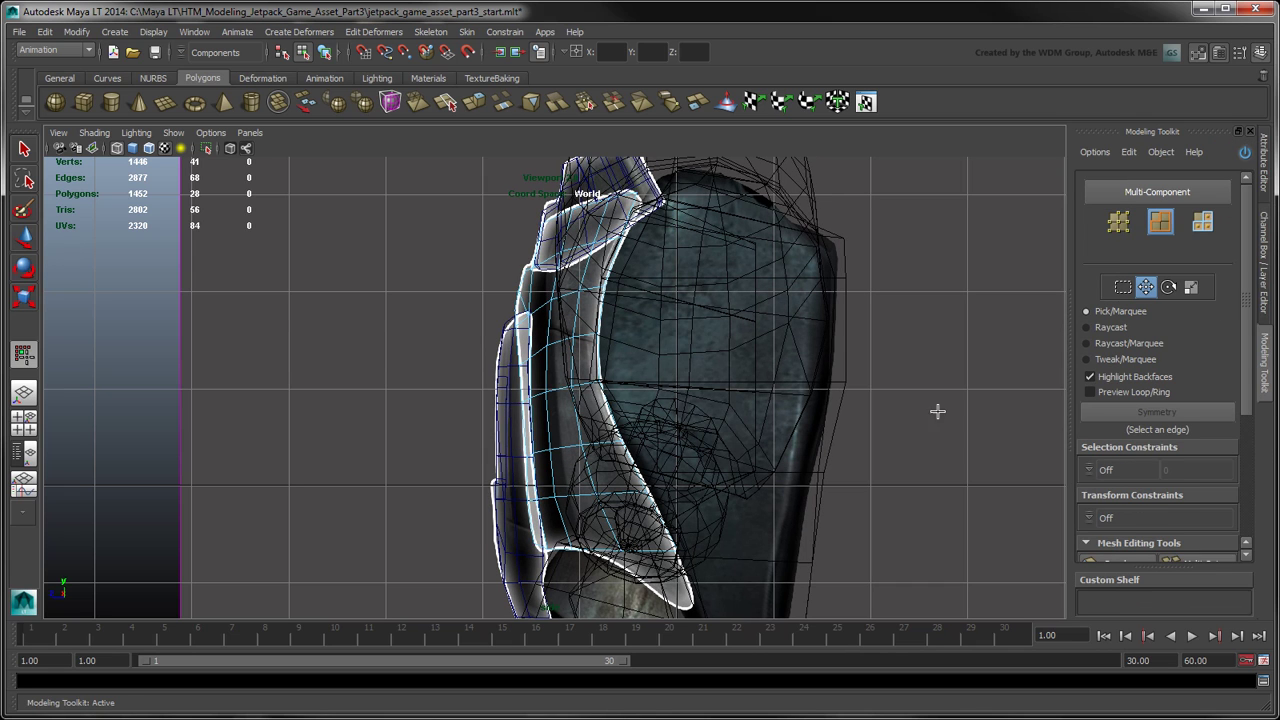
scroll(811, 417, up, 6)
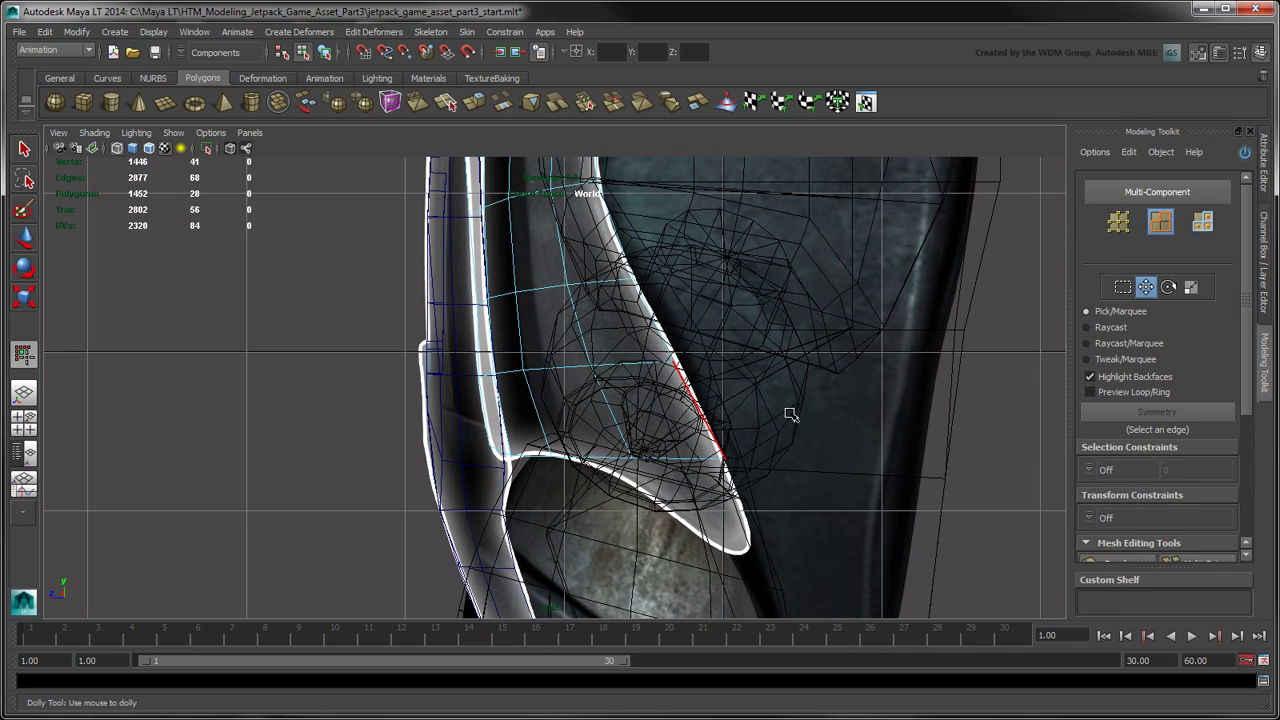
click(701, 466)
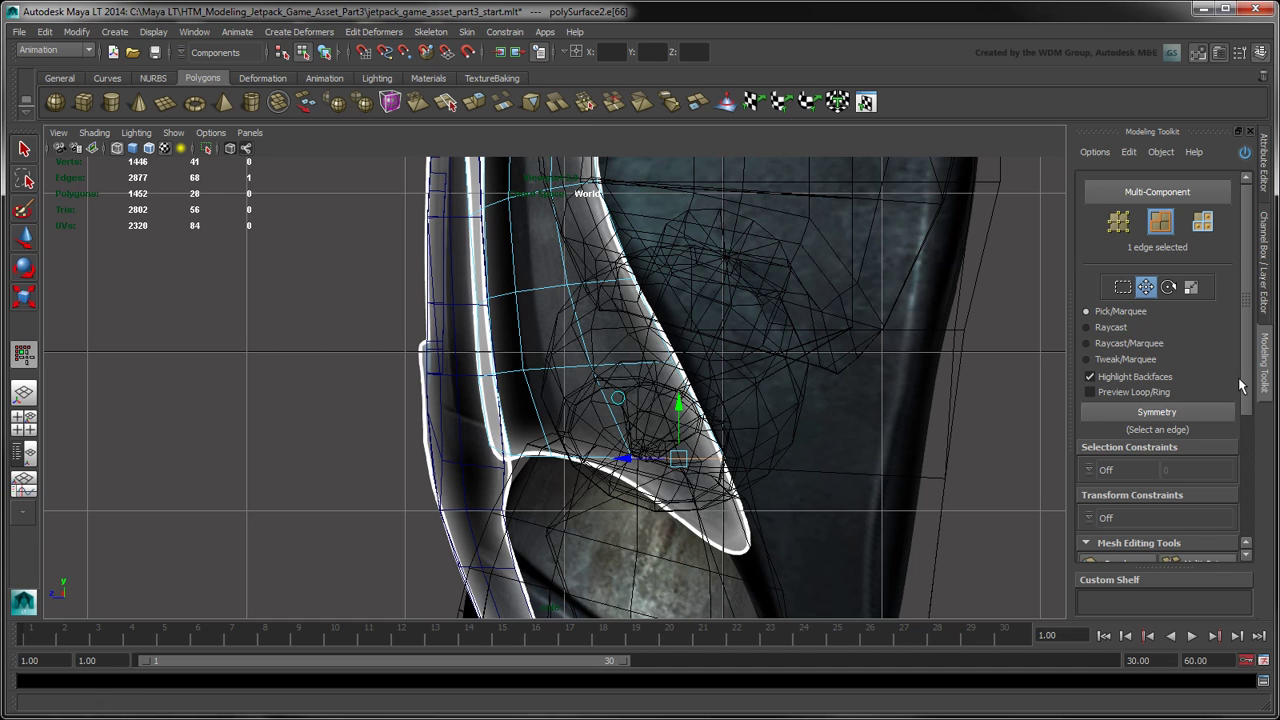
scroll(1257, 493, down, 4)
scroll(1257, 493, down, 1)
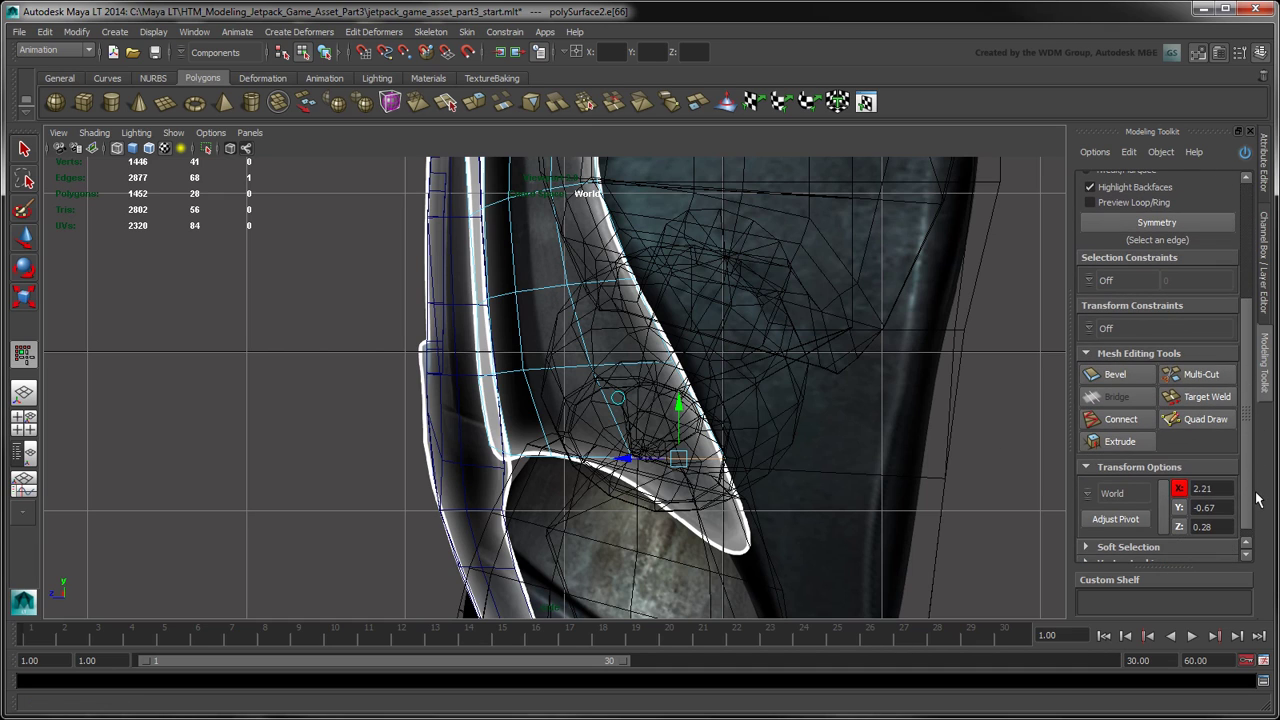
click(1144, 450)
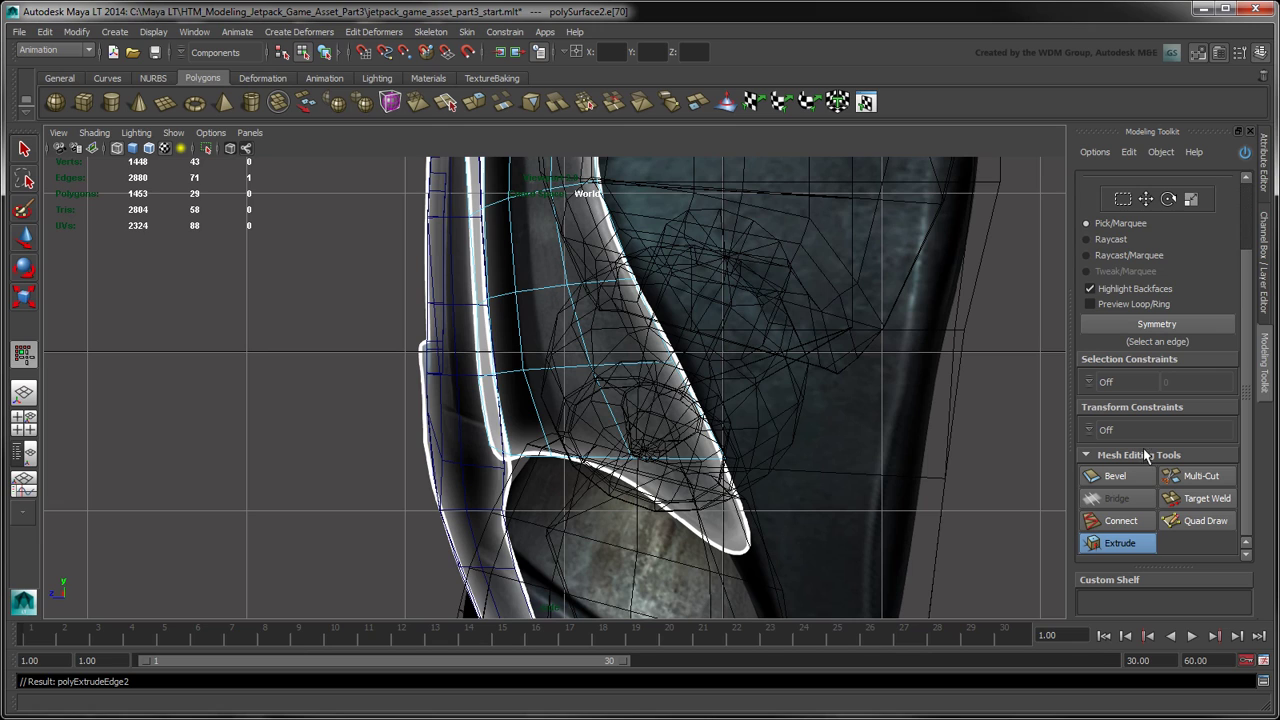
key(w)
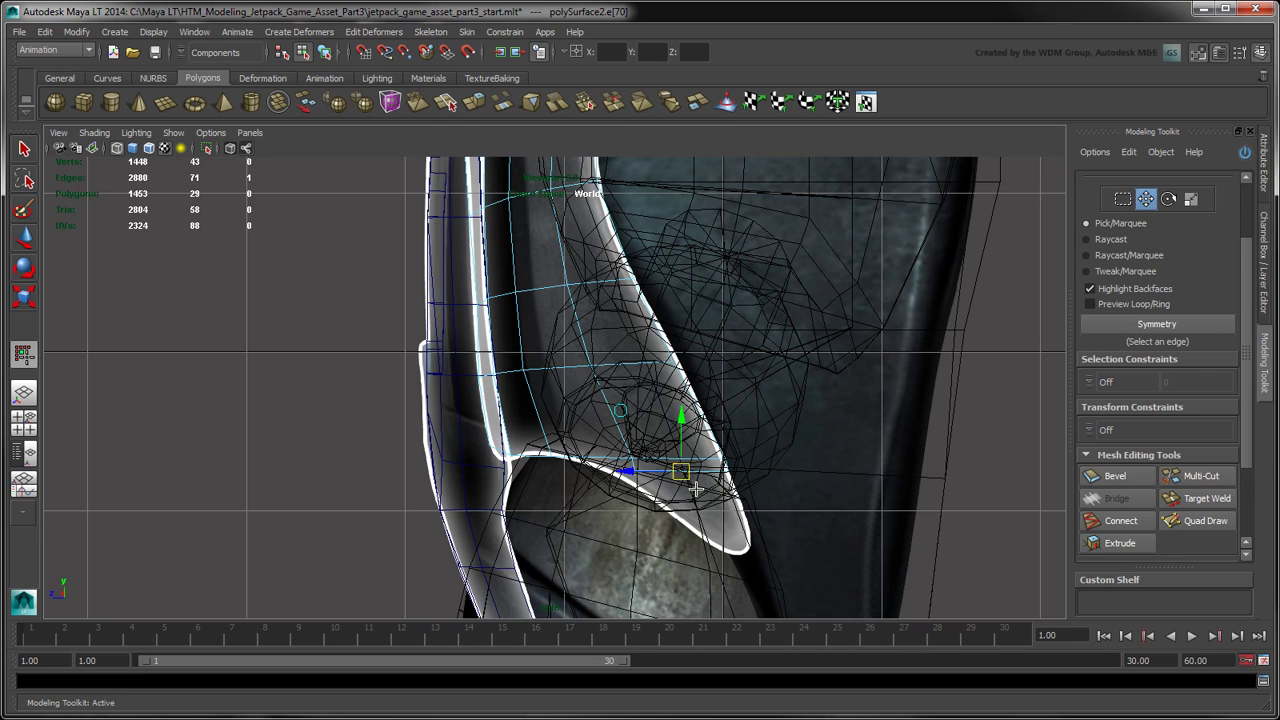
drag(696, 488, 720, 565)
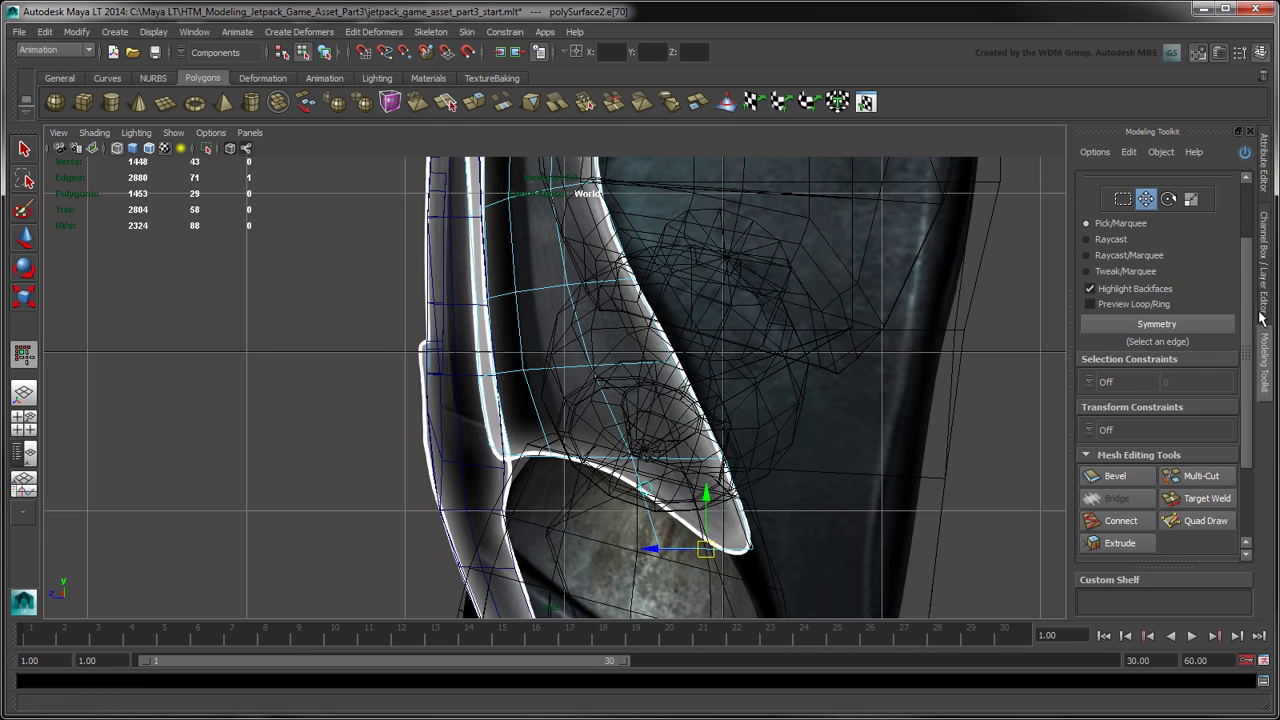
Move the extruded face's inner vertex to the shell's lower tip and fit the vertex above it to the reference outline.
drag(1247, 314, 1247, 254)
click(1118, 222)
click(660, 555)
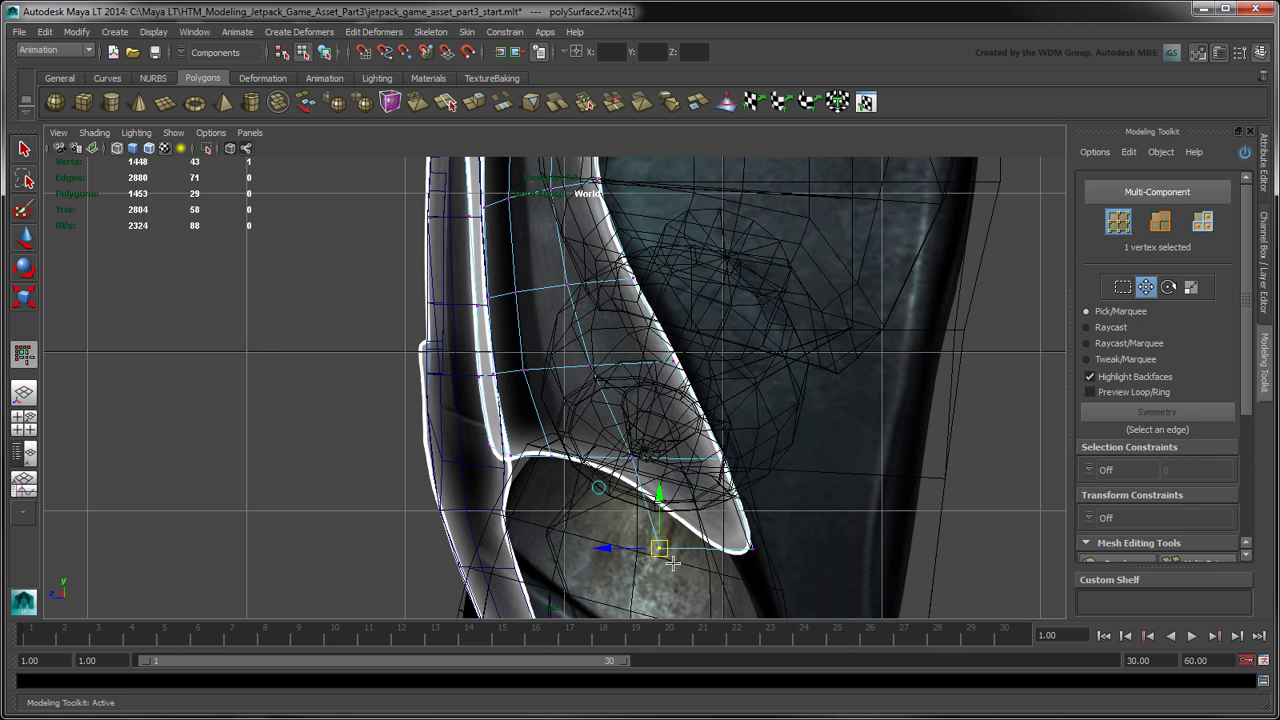
middle_drag(672, 566, 732, 564)
click(633, 460)
drag(645, 470, 632, 482)
Move the shell's lower tip vertex inward in the top view and check its placement in perspective.
key(space)
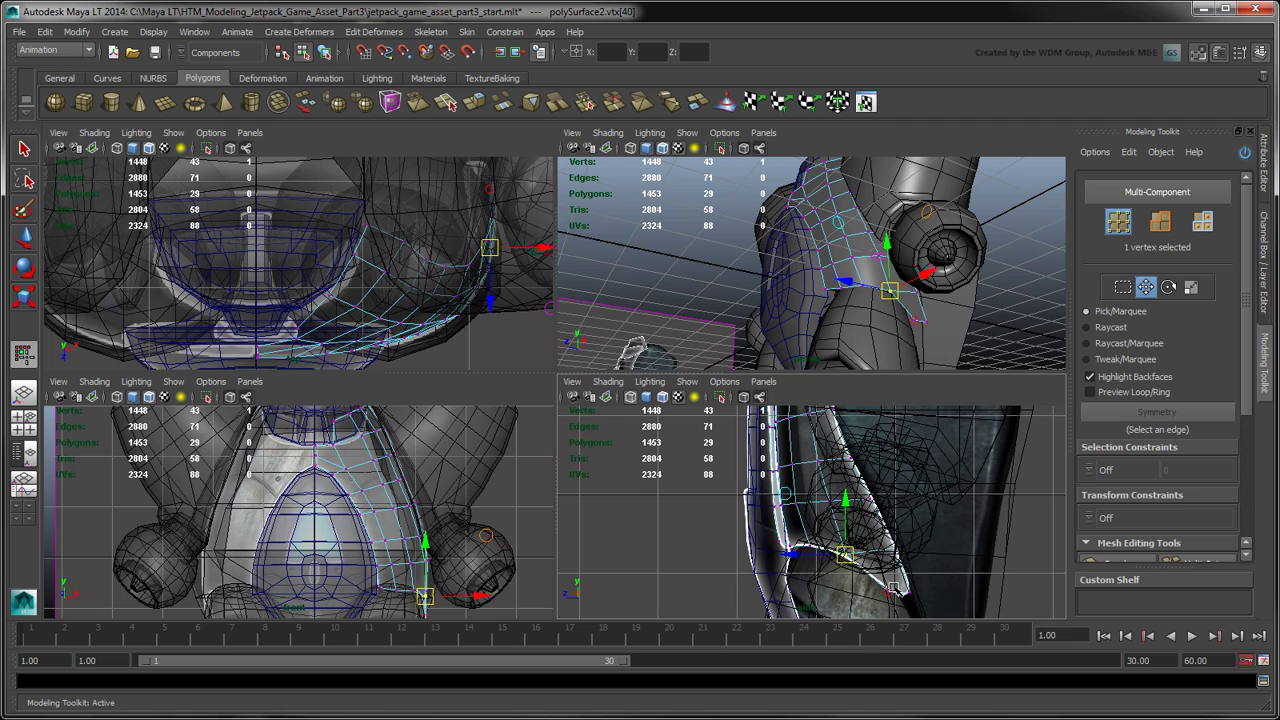
click(930, 612)
alt+middle_drag(549, 189, 537, 228)
drag(540, 206, 515, 208)
alt+drag(862, 290, 940, 335)
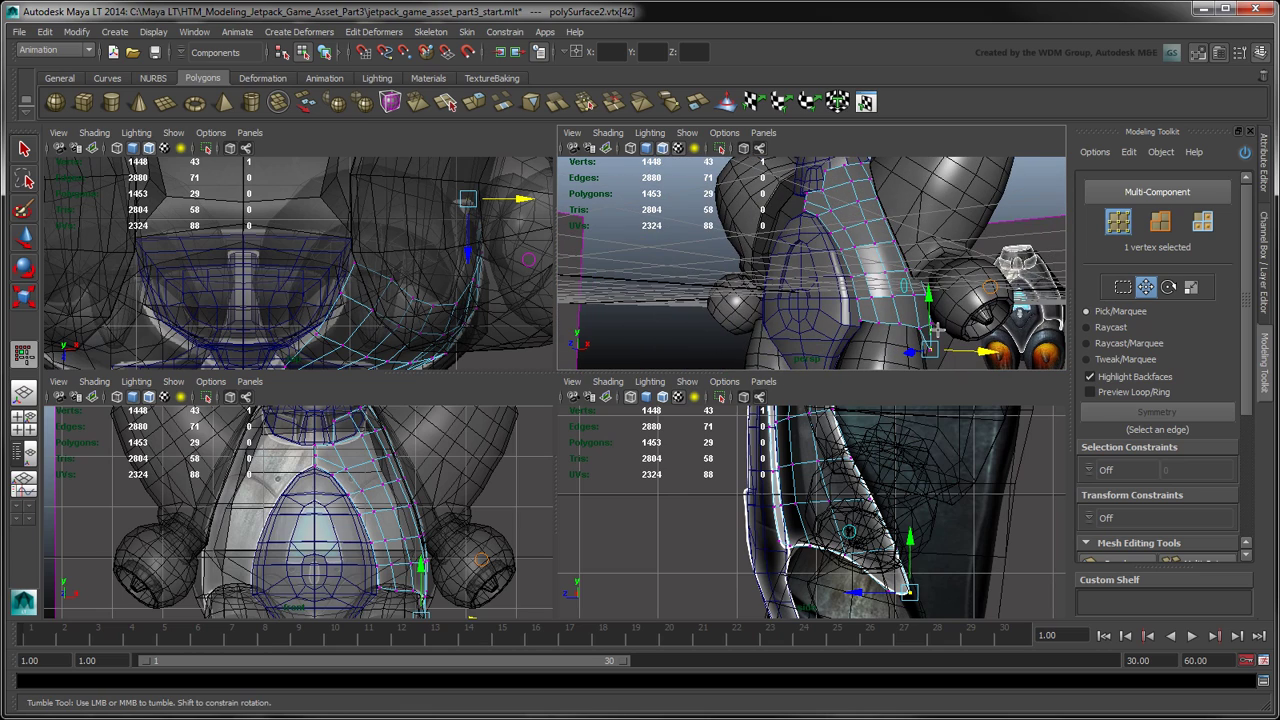
Select all faces of the shell mesh and extrude them to give the shell thickness.
key(space)
click(1202, 221)
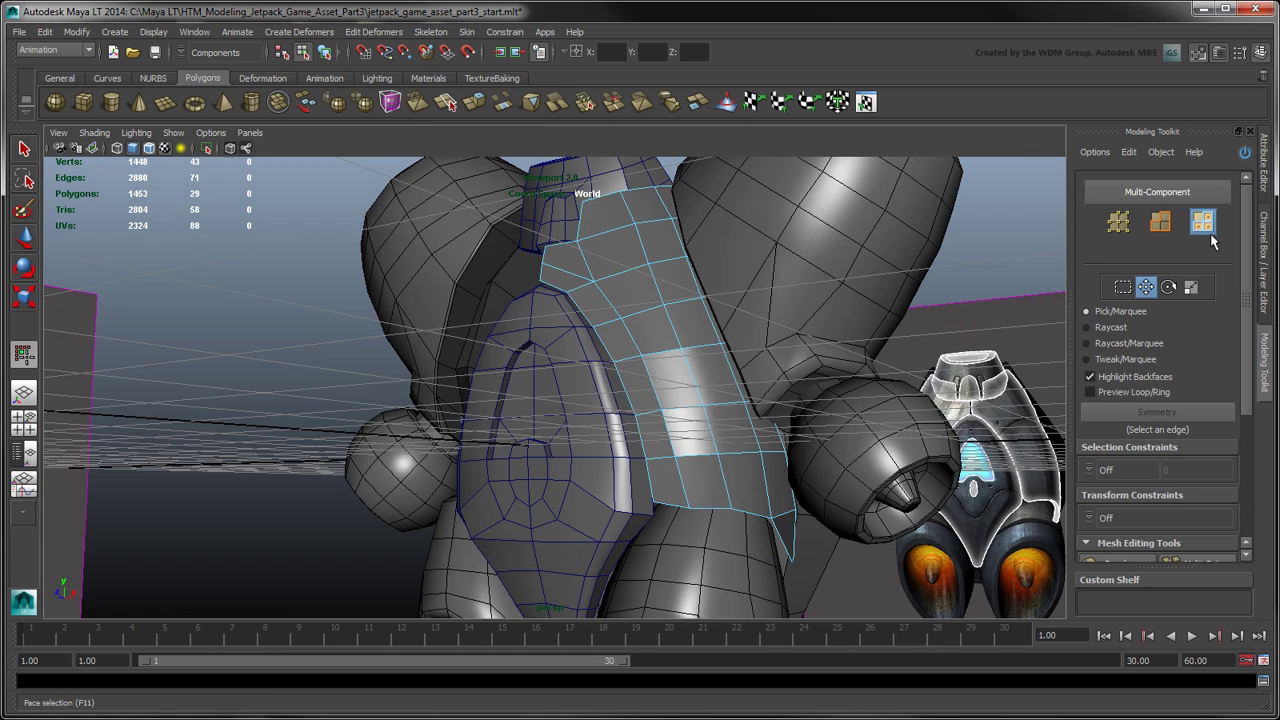
double_click(677, 341)
alt+drag(786, 330, 885, 386)
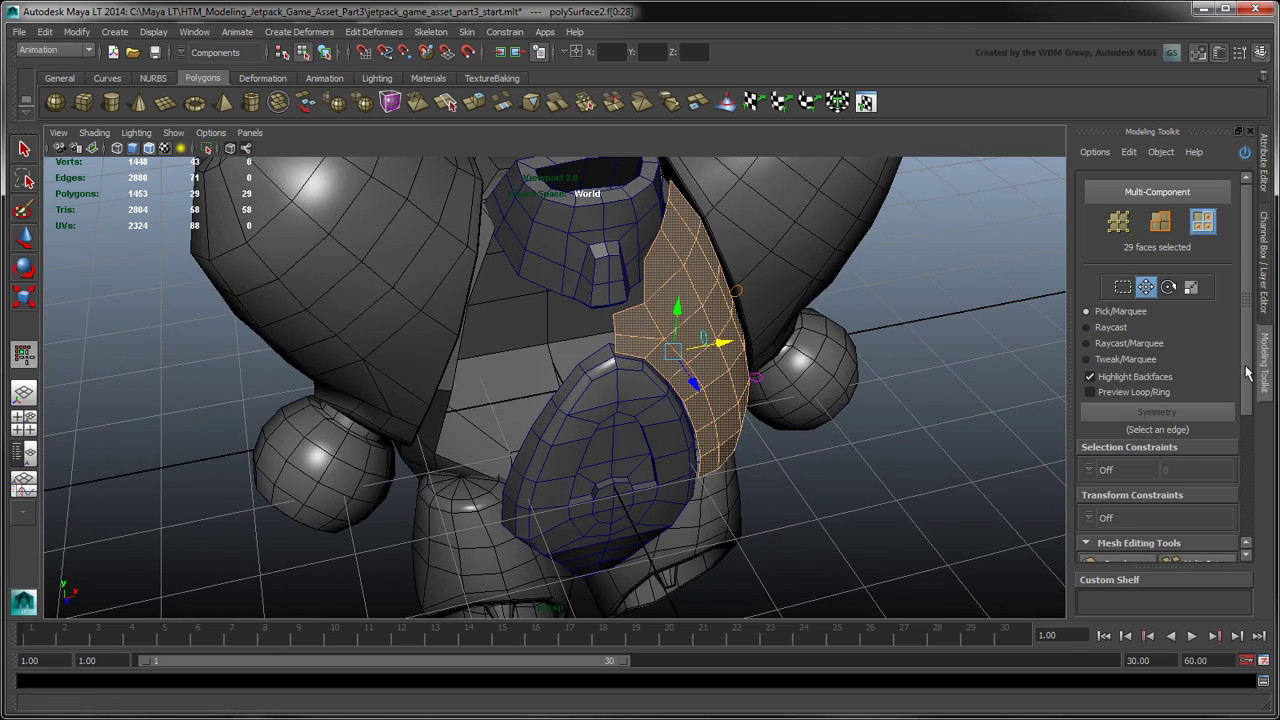
drag(1250, 374, 1257, 493)
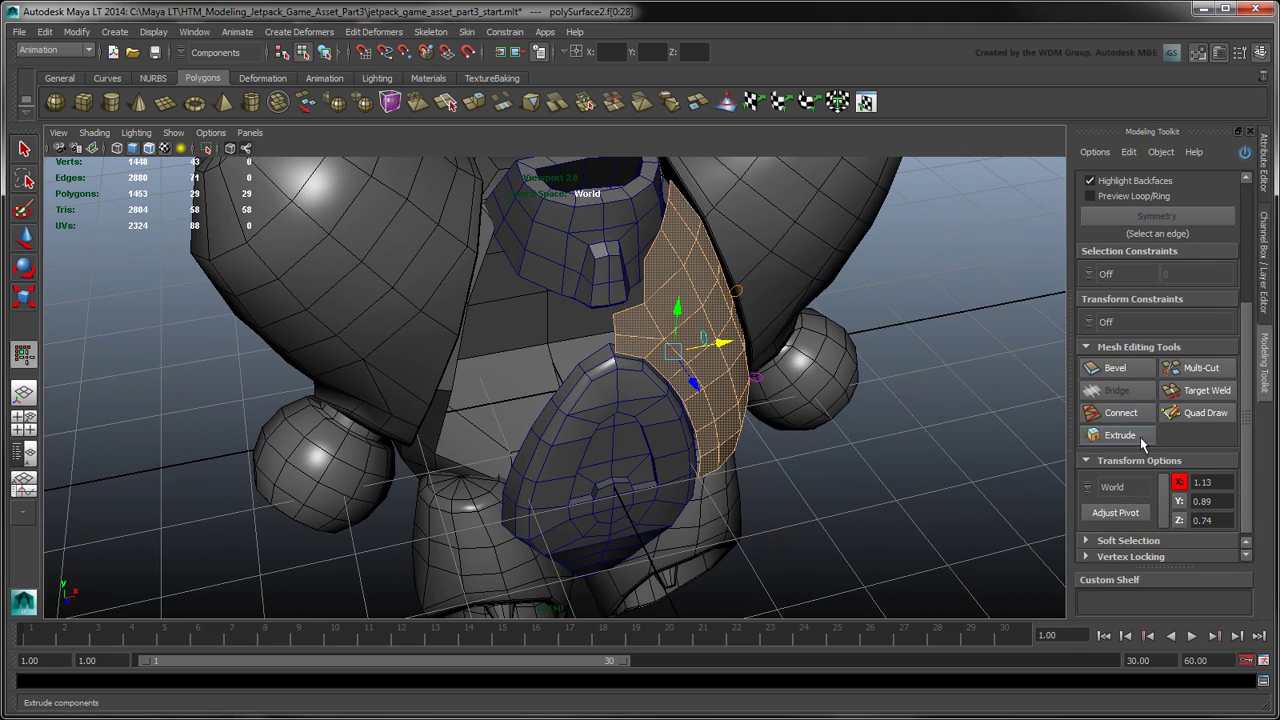
click(1145, 445)
alt+drag(395, 275, 887, 362)
click(887, 362)
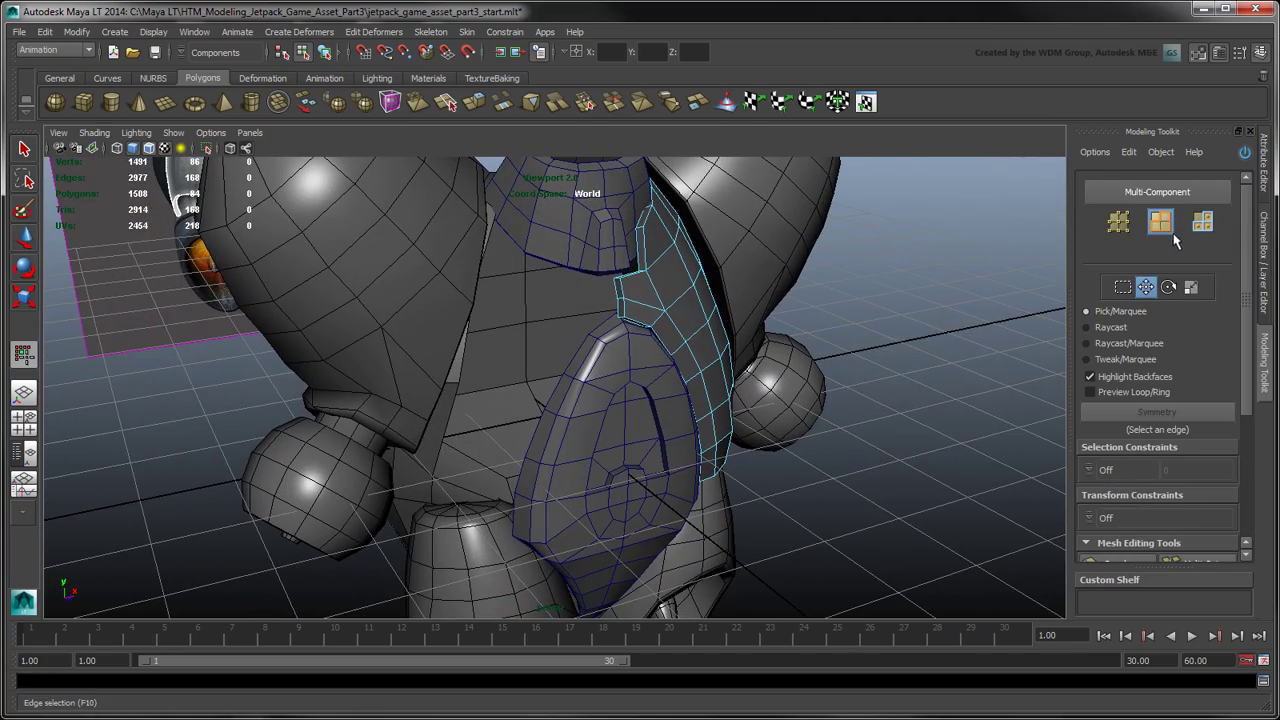
Bevel the front border edges around the thickened shell with 1 segment and an offset of 0.5.
key(4)
alt+right_drag(649, 320, 735, 420)
alt+middle_drag(700, 402, 628, 518)
double_click(681, 254)
shift+click(674, 342)
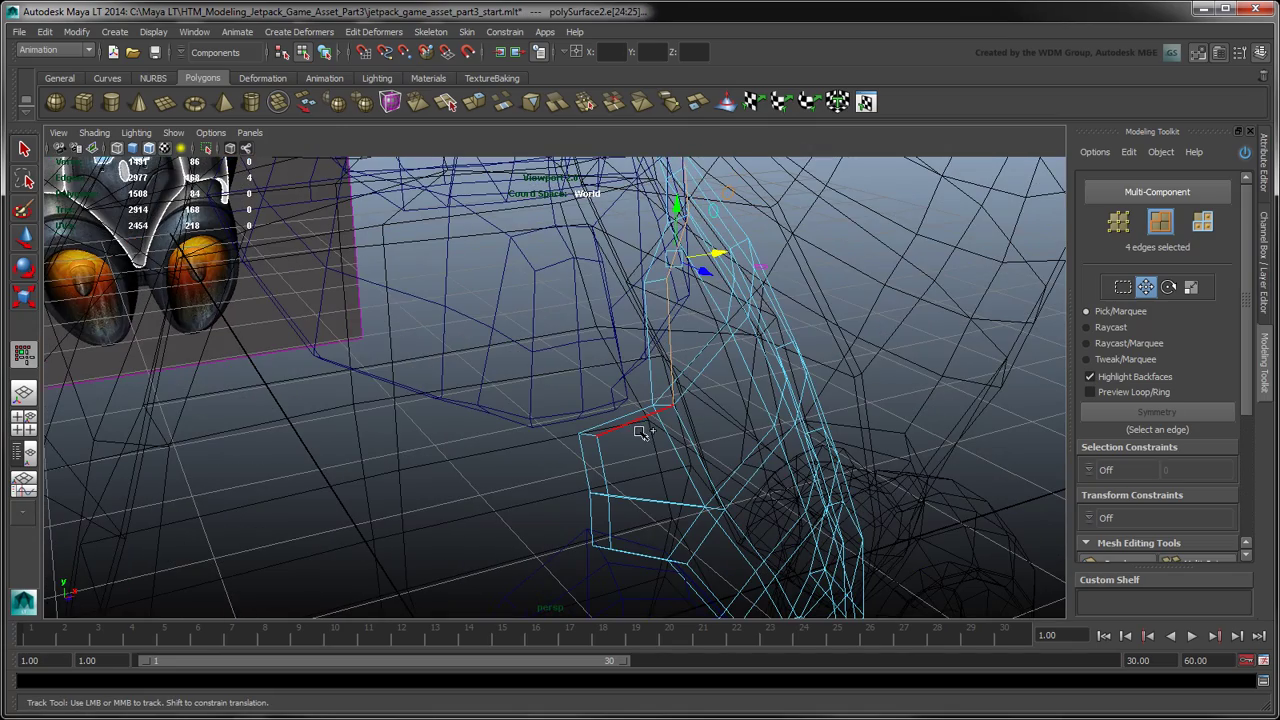
shift+double_click(640, 431)
alt+drag(743, 508, 777, 409)
shift+double_click(606, 512)
alt+drag(606, 512, 690, 480)
shift+double_click(700, 470)
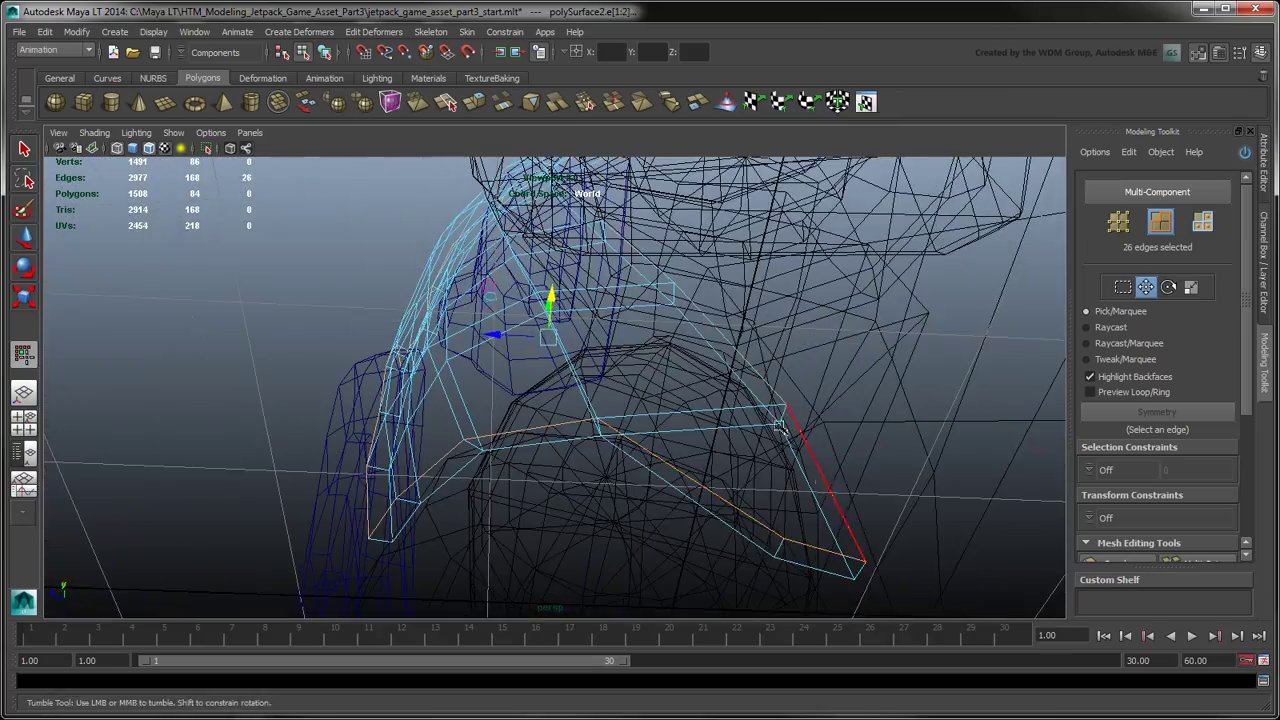
alt+drag(780, 426, 940, 430)
alt+middle_drag(900, 430, 915, 490)
alt+right_drag(880, 500, 725, 510)
alt+middle_drag(725, 510, 733, 525)
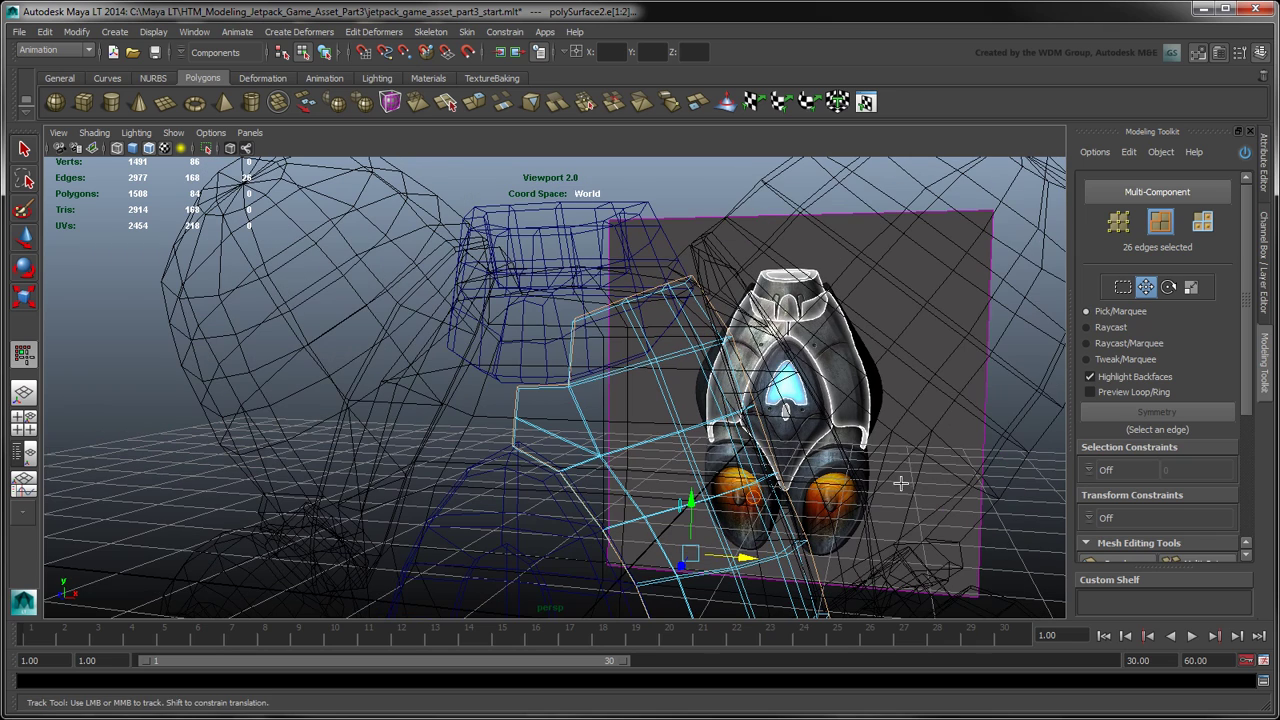
drag(1250, 400, 1260, 520)
click(1145, 370)
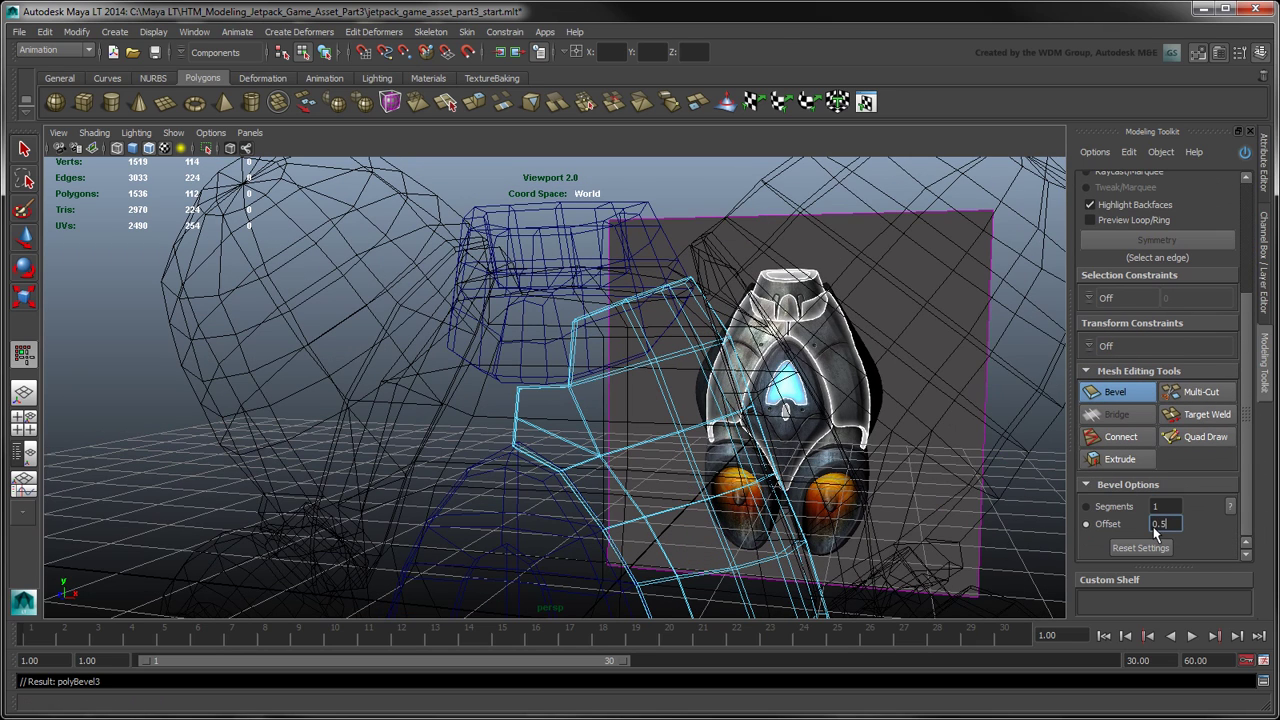
click(1156, 530)
text(0.5)
key(Return)
key(q)
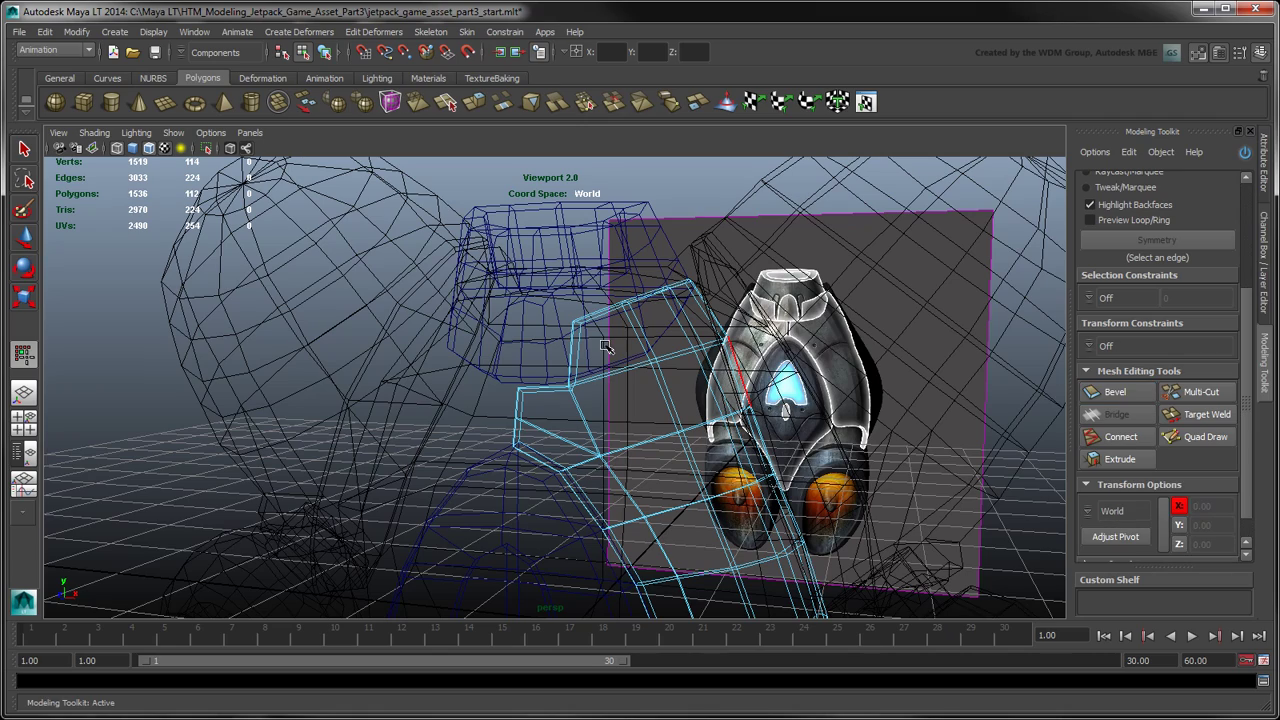
Return to shaded display and target weld the doubled bevel vertices at the shell's upper inner notch corner.
click(132, 148)
key(f)
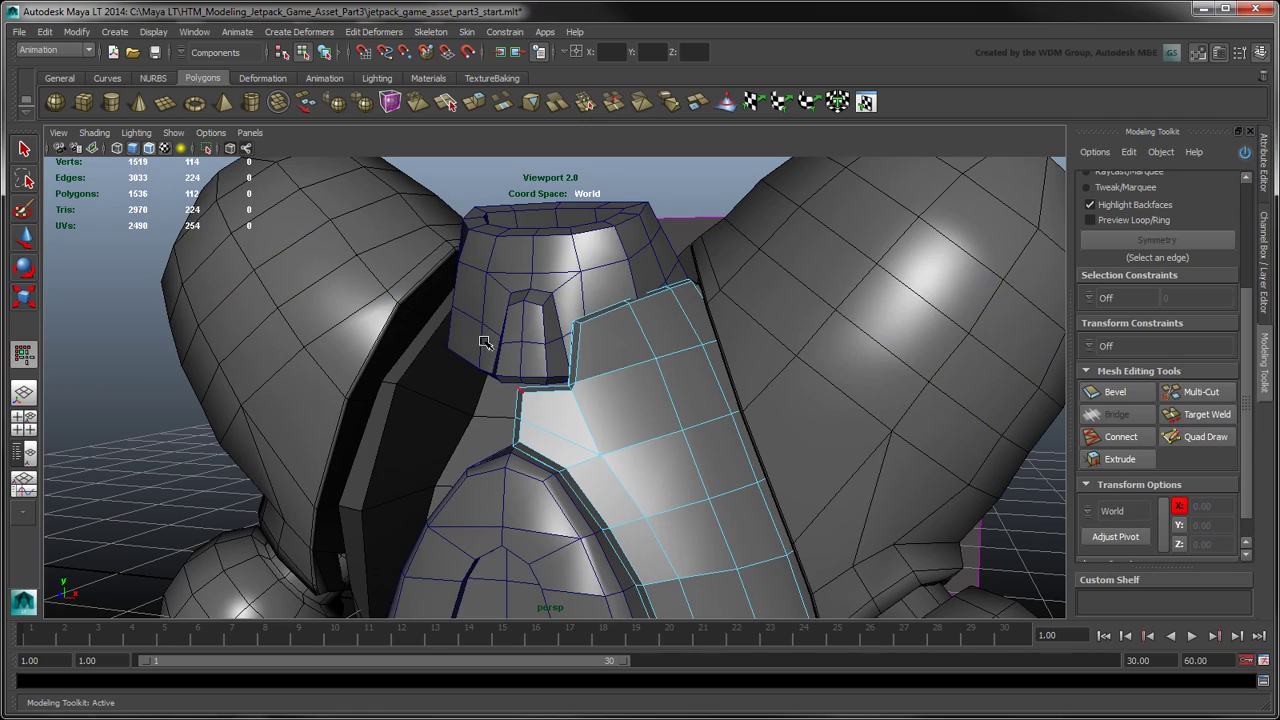
mouse_move(486, 349)
alt+mouse_down()
mouse_move(669, 329)
mouse_move(729, 371)
mouse_move(623, 331)
mouse_move(737, 417)
alt+mouse_up()
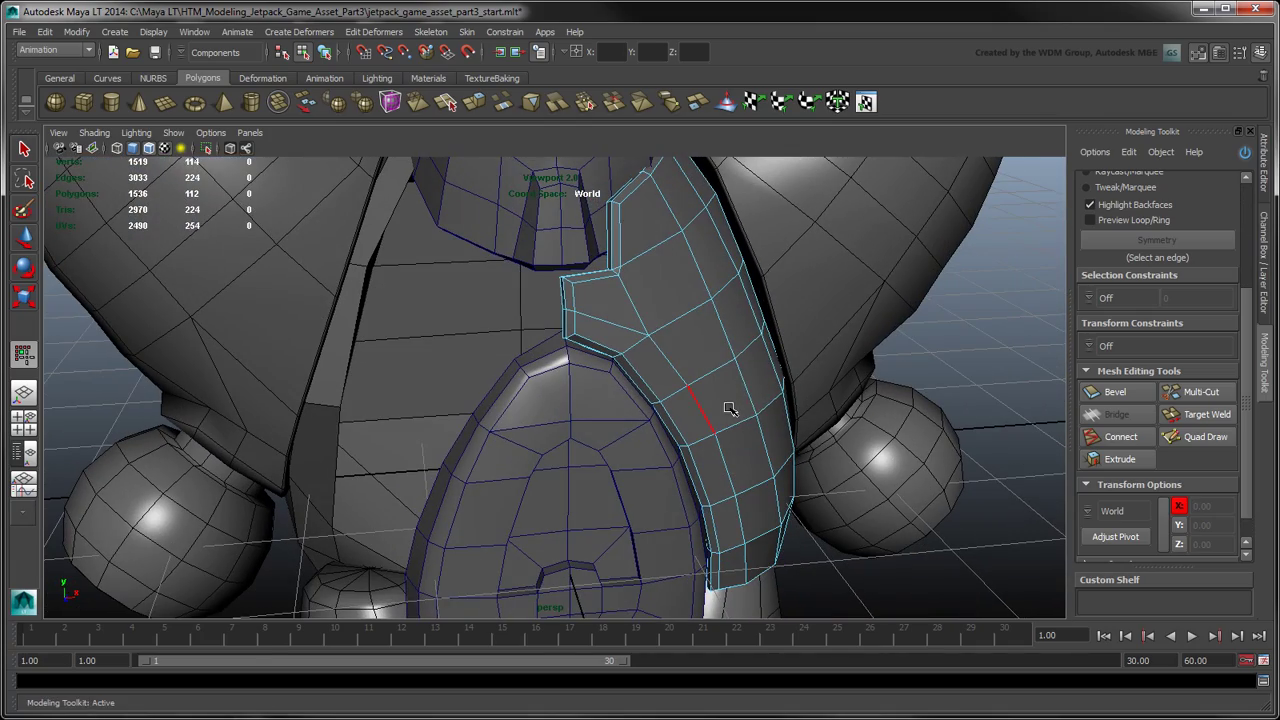
scroll(1205, 430, up, 5)
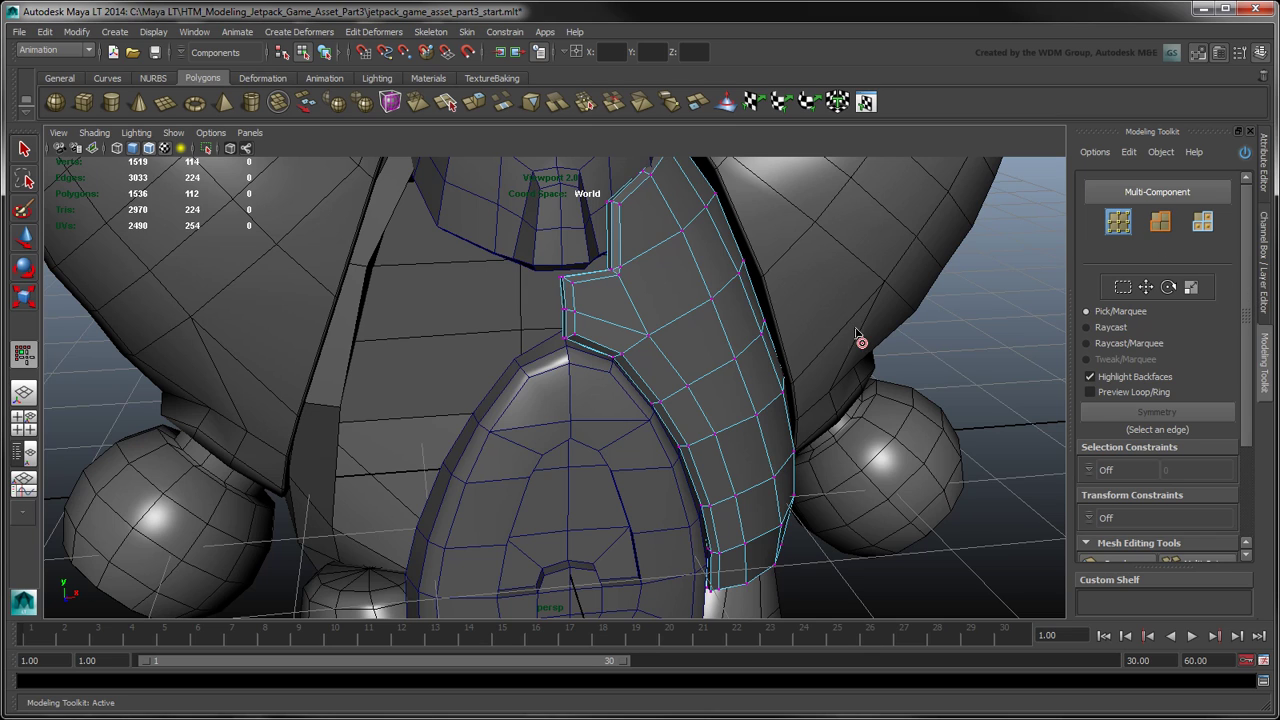
alt+right_drag(655, 355, 818, 368)
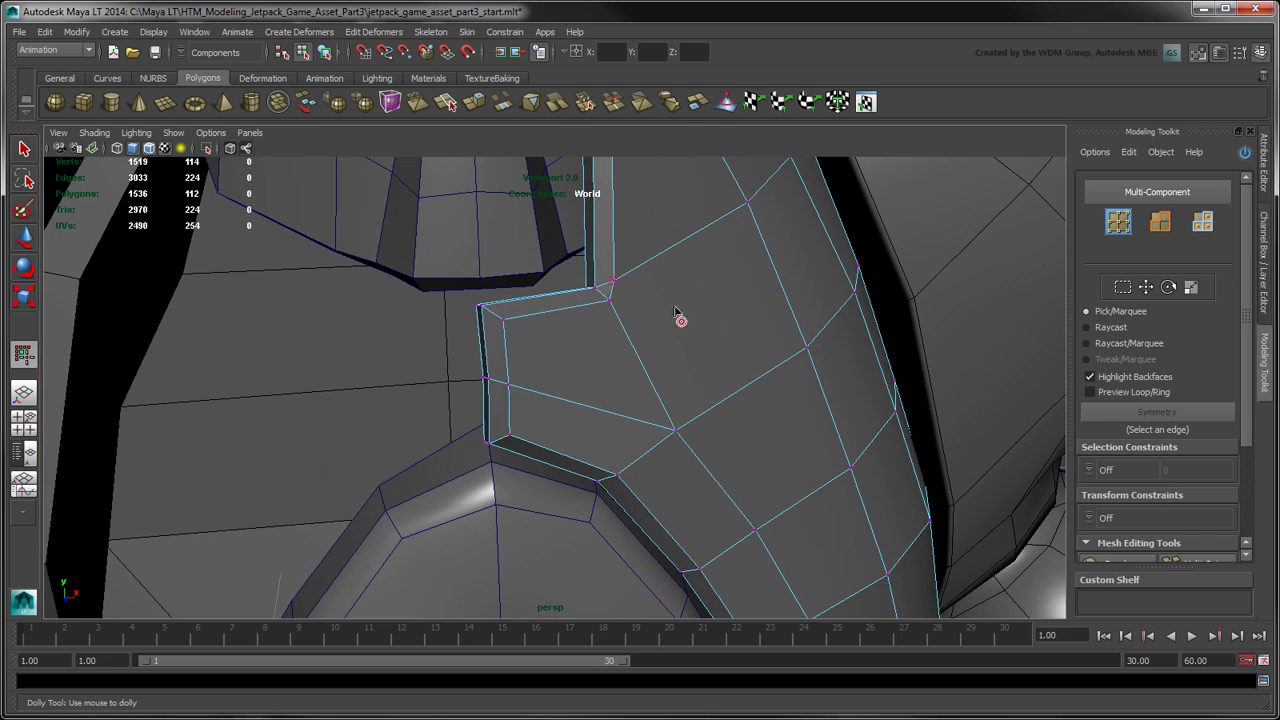
drag(607, 303, 607, 303)
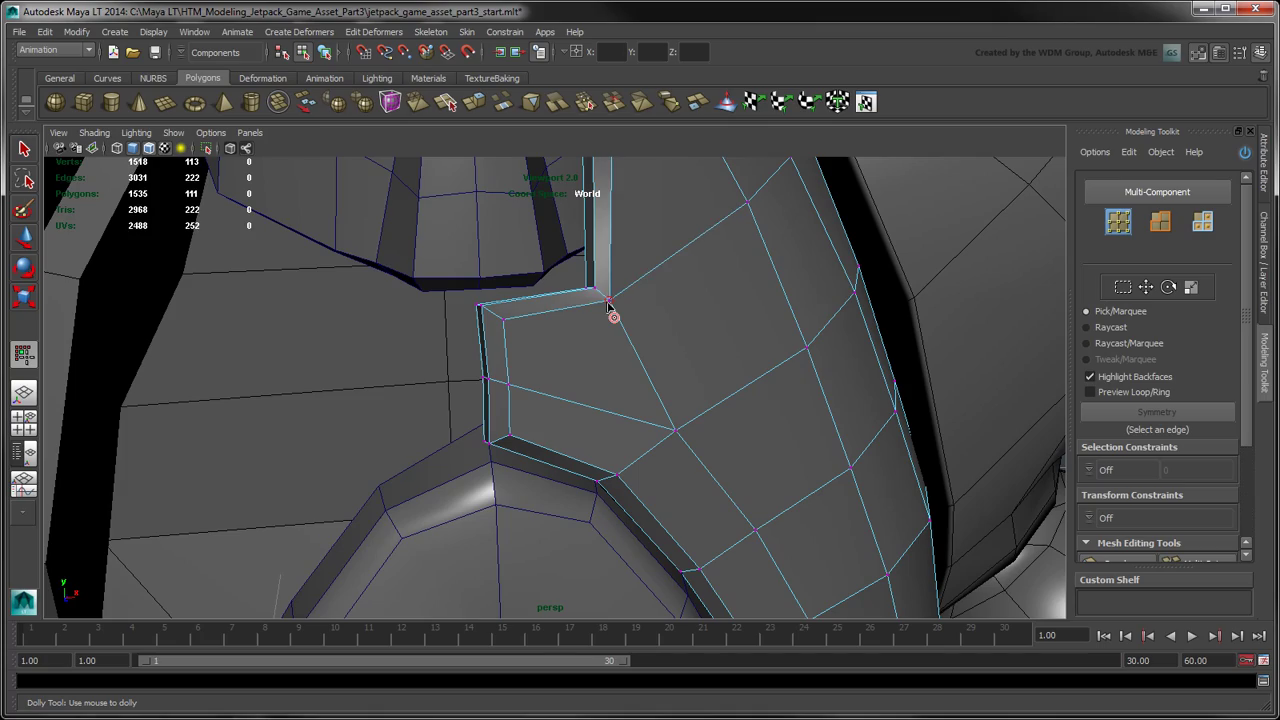
Target weld the doubled bevel vertices at the shell's lower outer corner, where the pointed tip begins.
alt+middle_drag(795, 464, 668, 268)
alt+drag(800, 465, 727, 424)
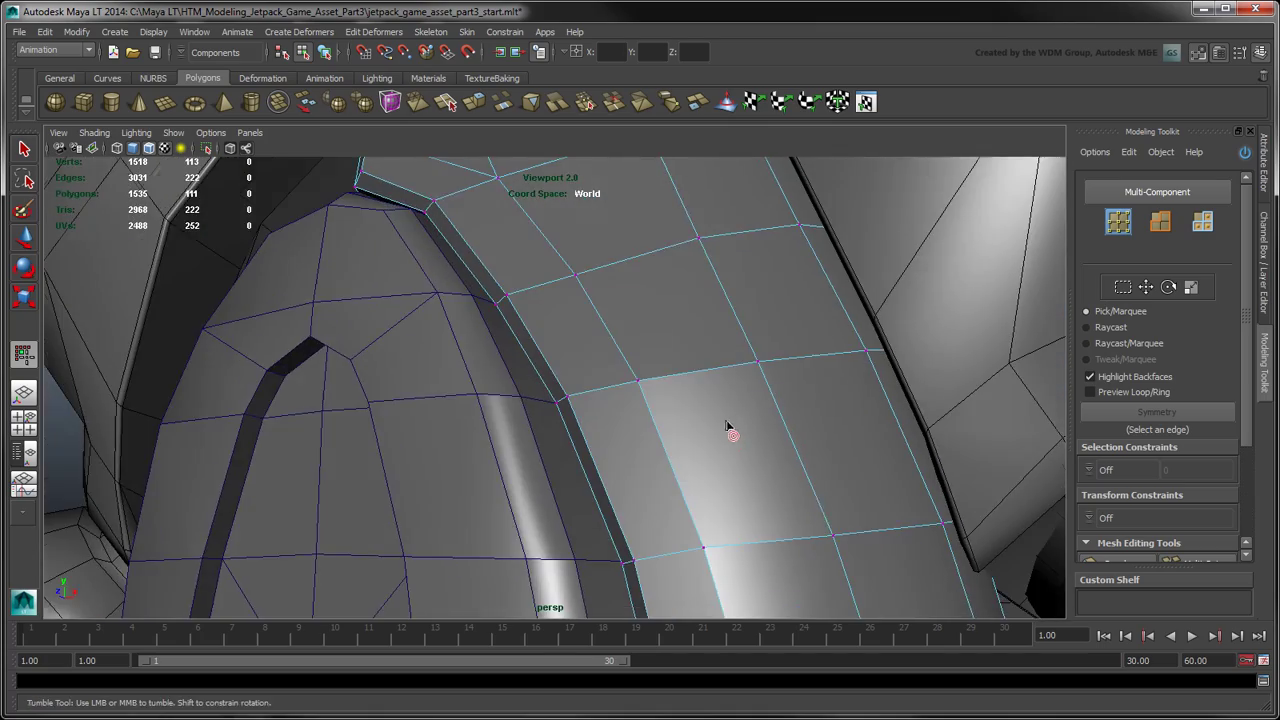
alt+middle_drag(840, 514, 770, 371)
alt+drag(770, 378, 752, 472)
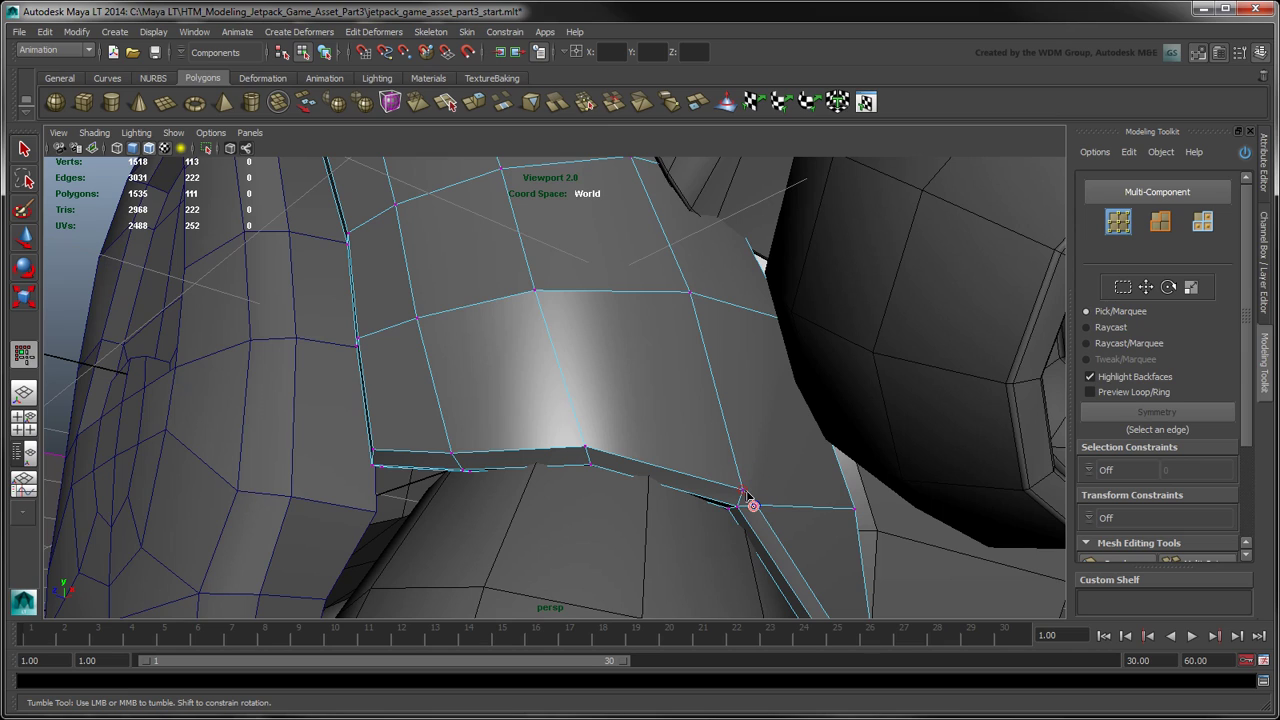
click(748, 497)
scroll(748, 497, down, 5)
alt+drag(614, 380, 687, 433)
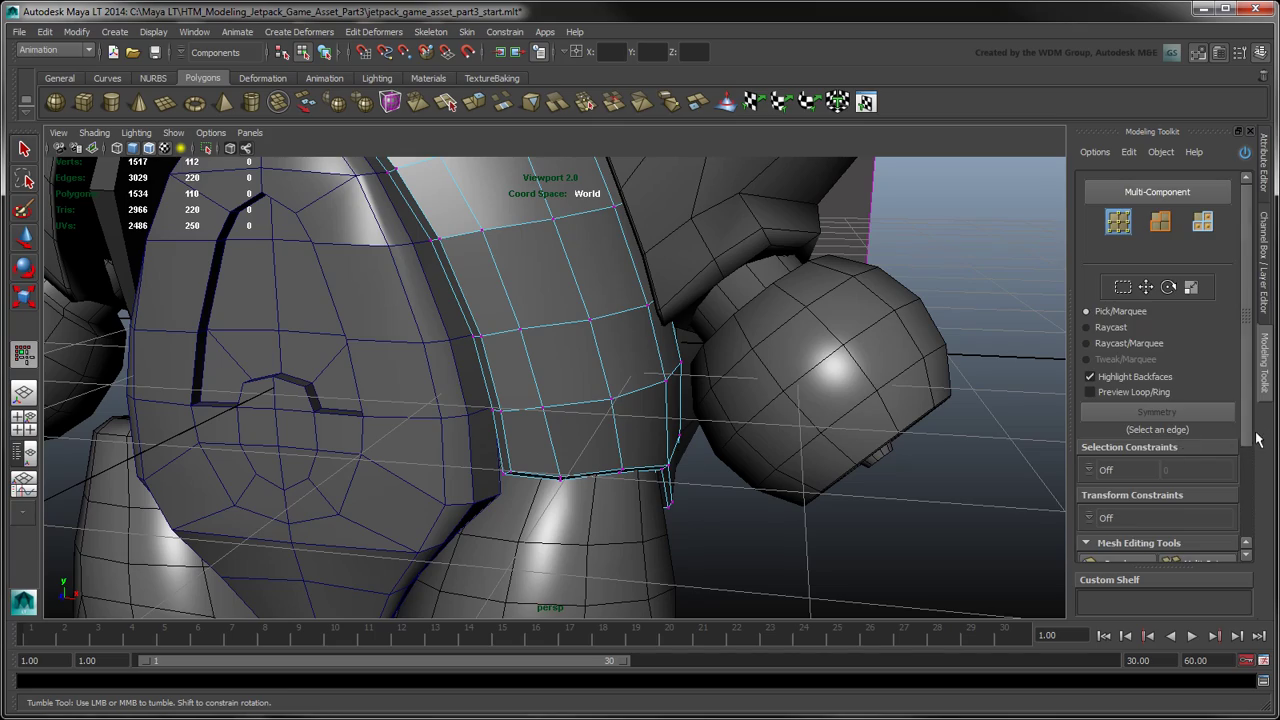
Return to object selection, deselect the shell mesh and switch to the Persp/Outliner layout.
scroll(1257, 440, down, 3)
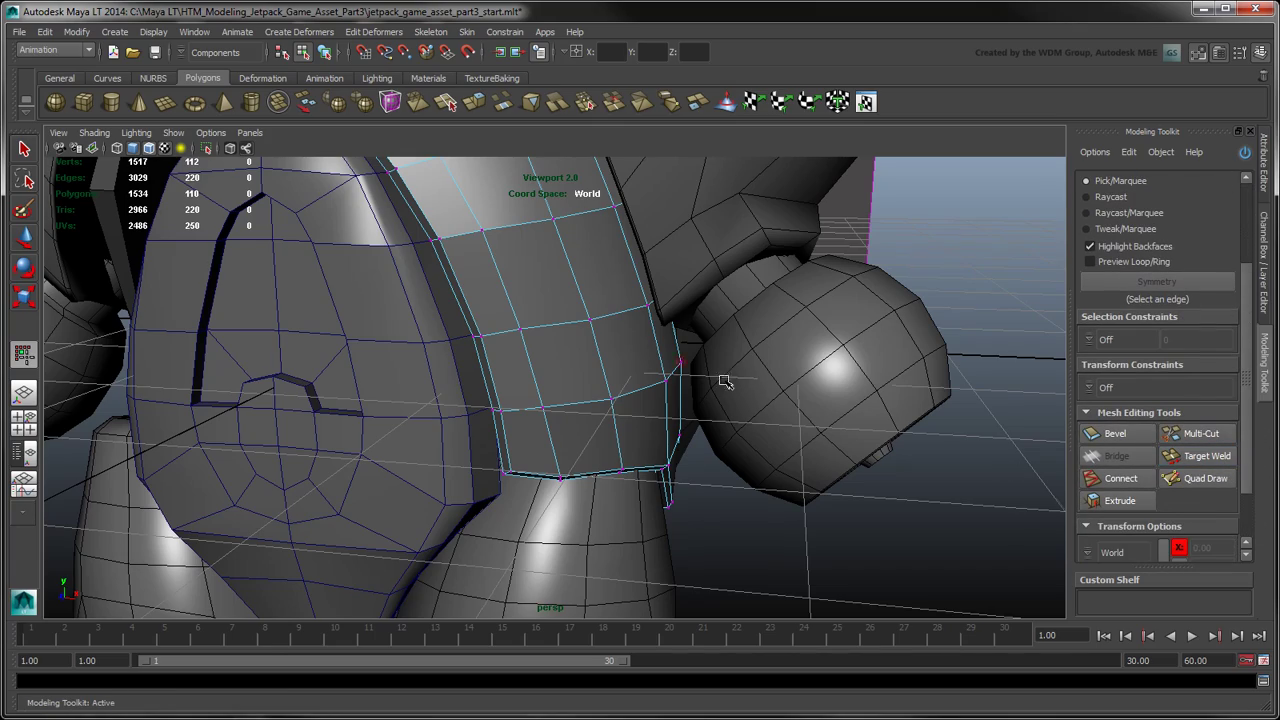
alt+drag(725, 381, 818, 441)
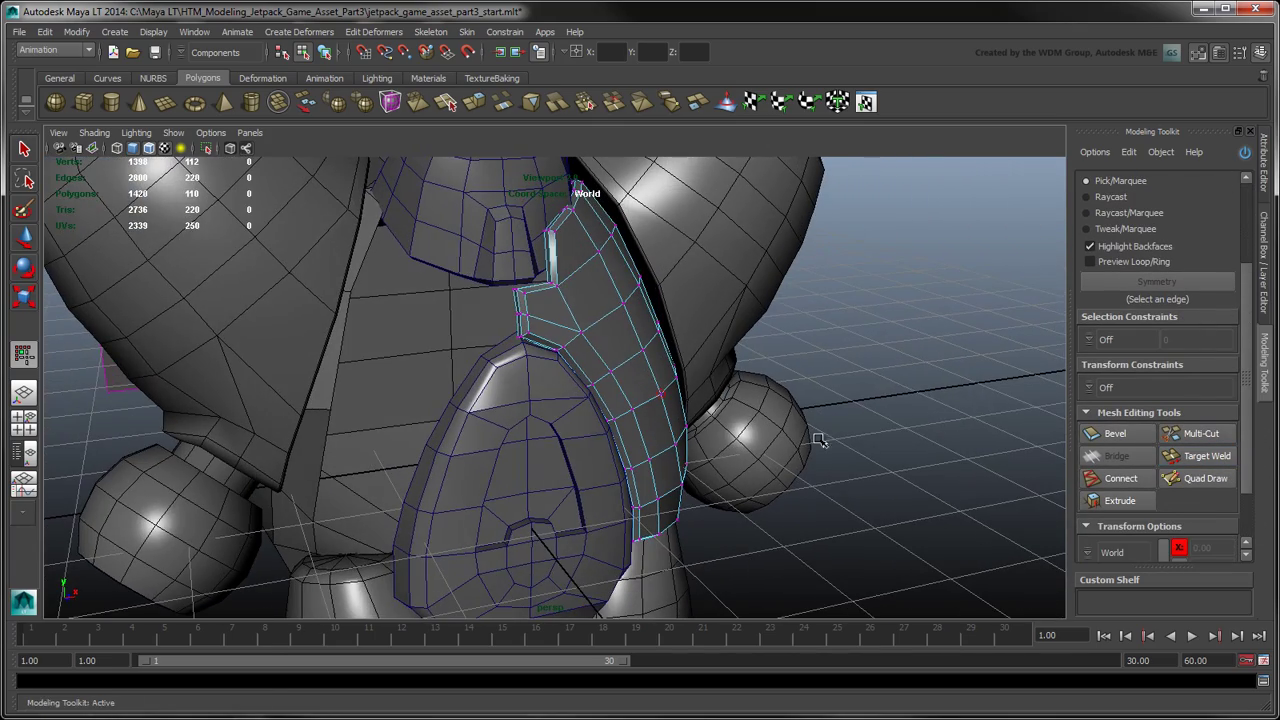
key(F8)
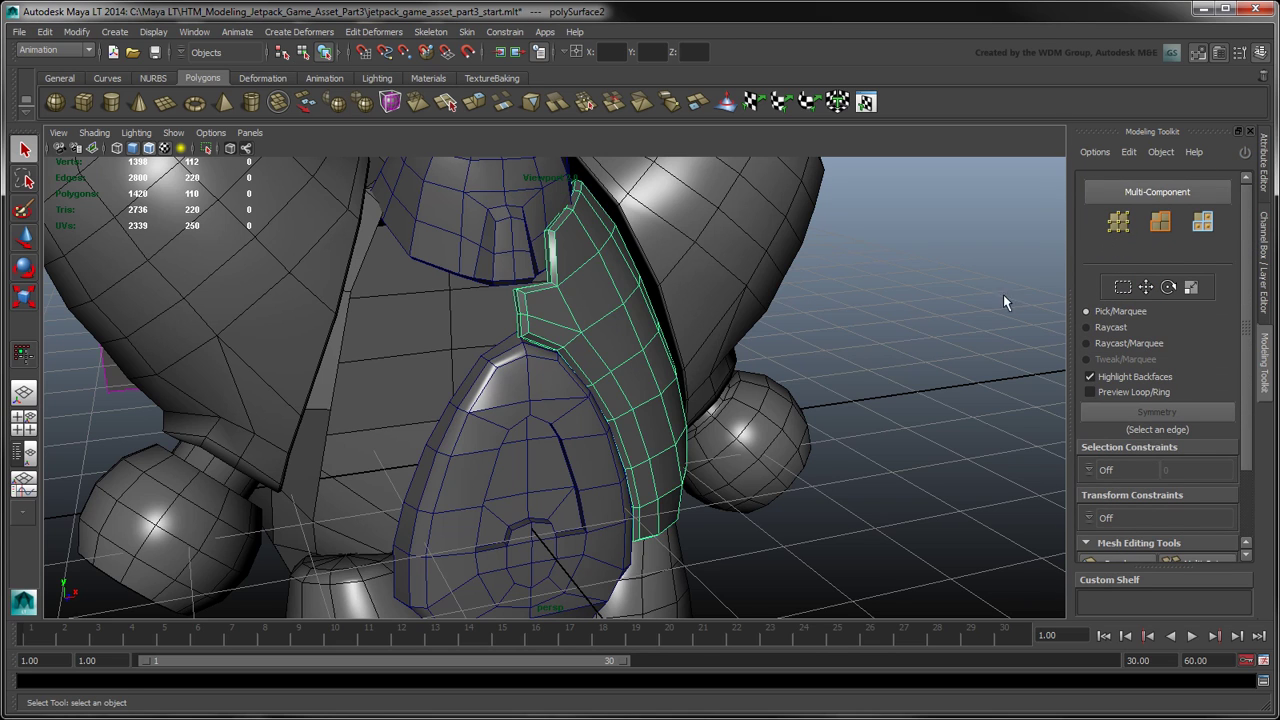
click(910, 343)
click(24, 452)
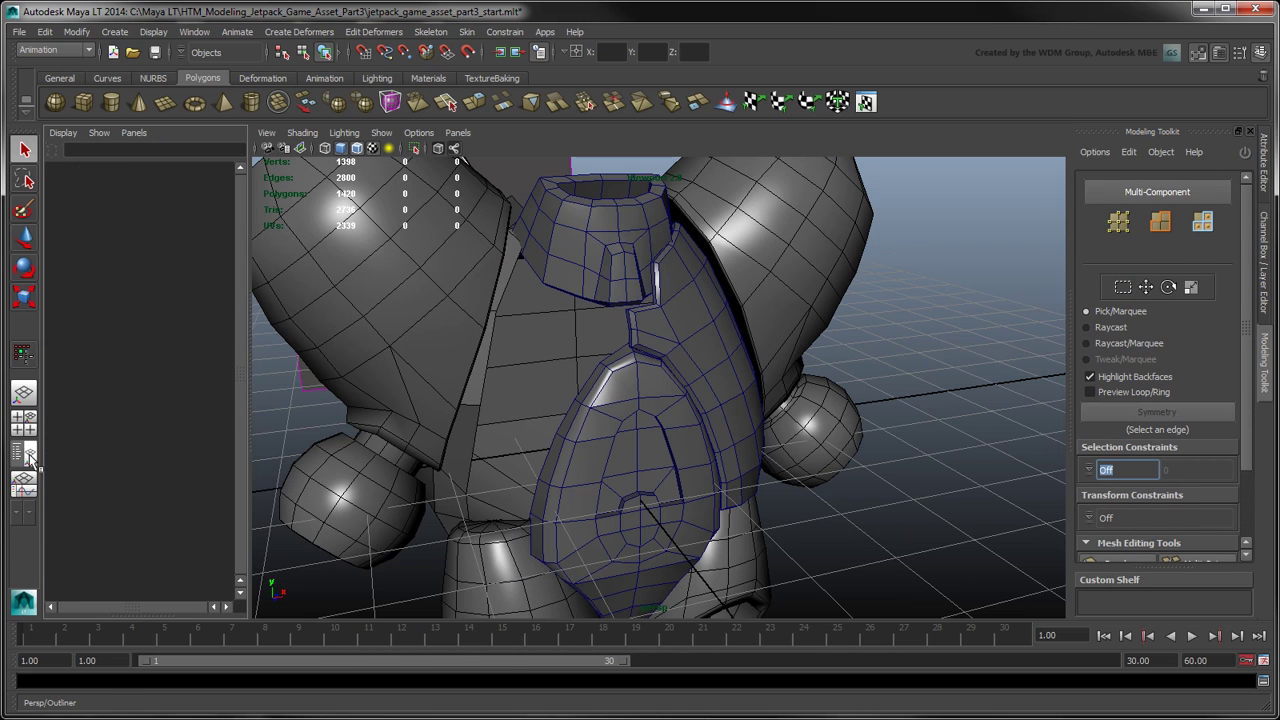
Delete the construction history of pCube1, polySurface1 and polySurface2 and clear the selection.
drag(110, 297, 124, 336)
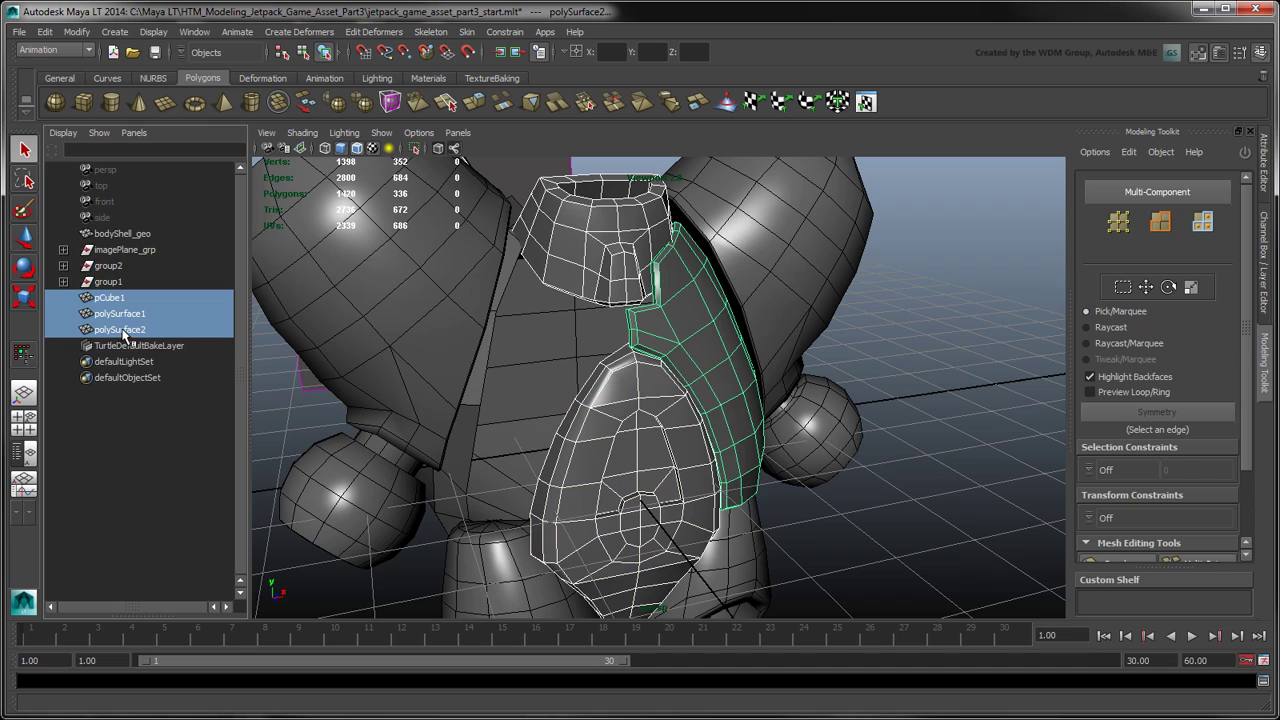
click(45, 31)
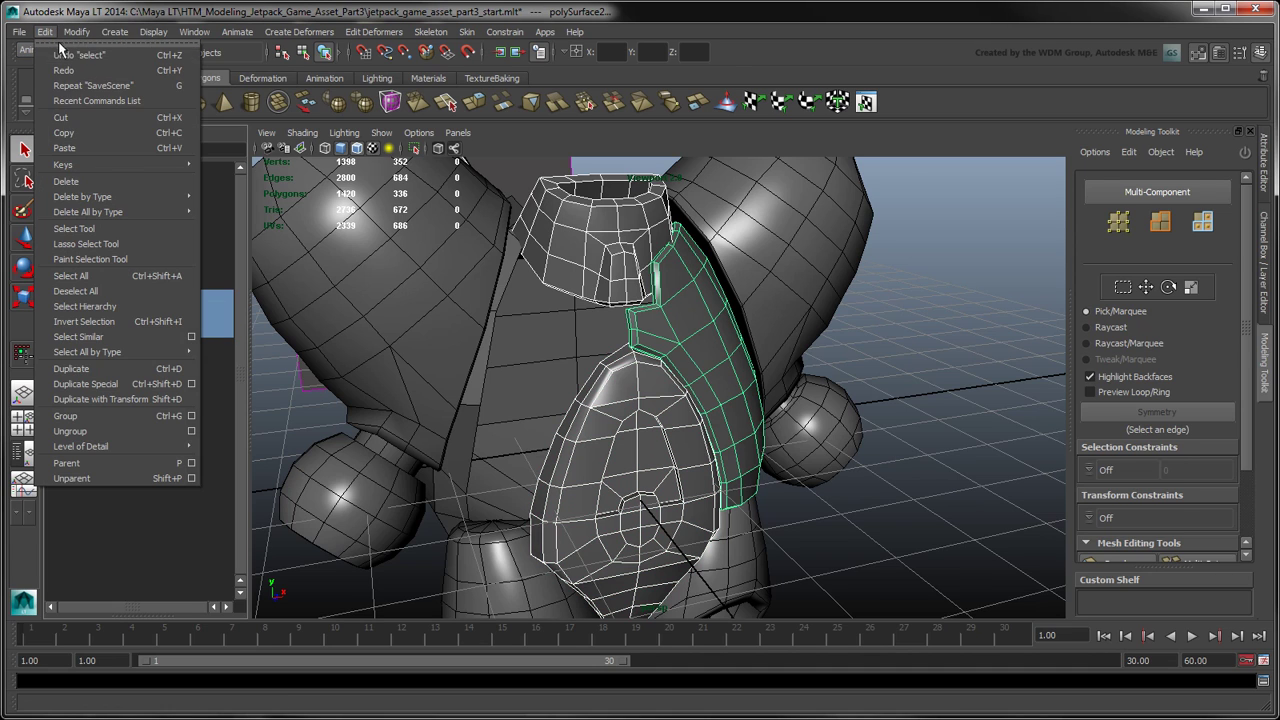
mouse_move(85, 197)
click(251, 205)
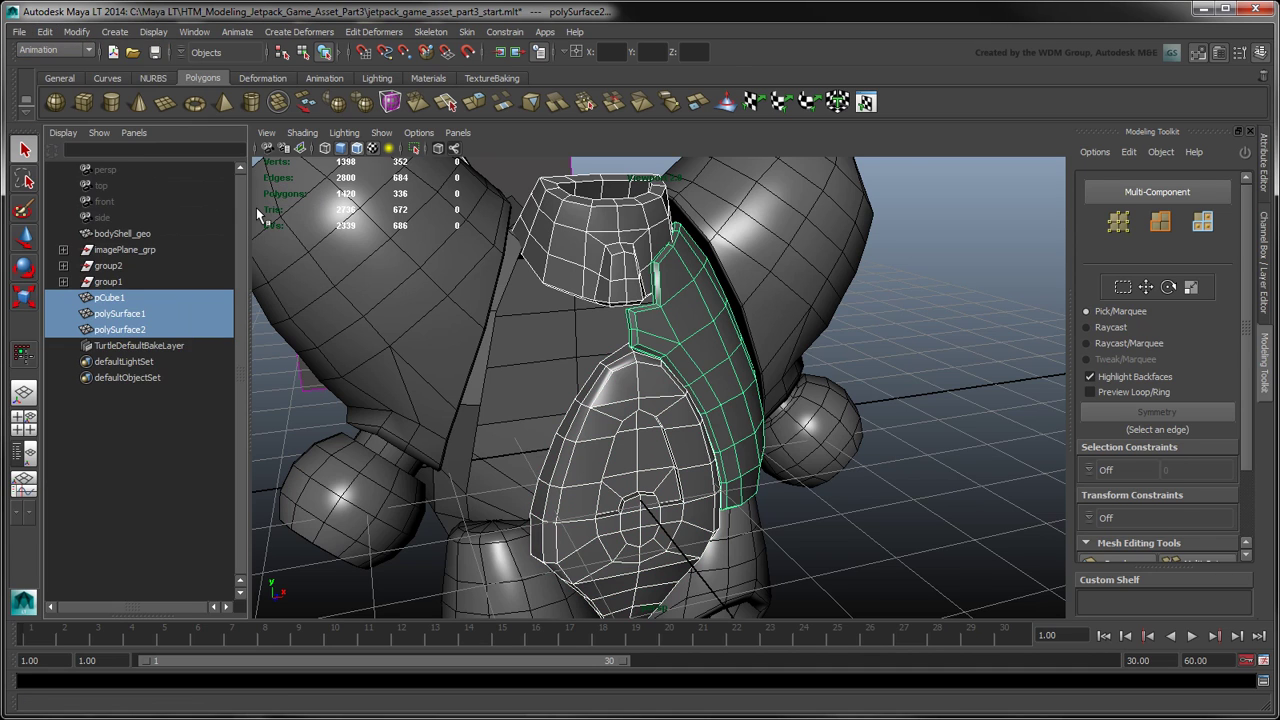
click(160, 432)
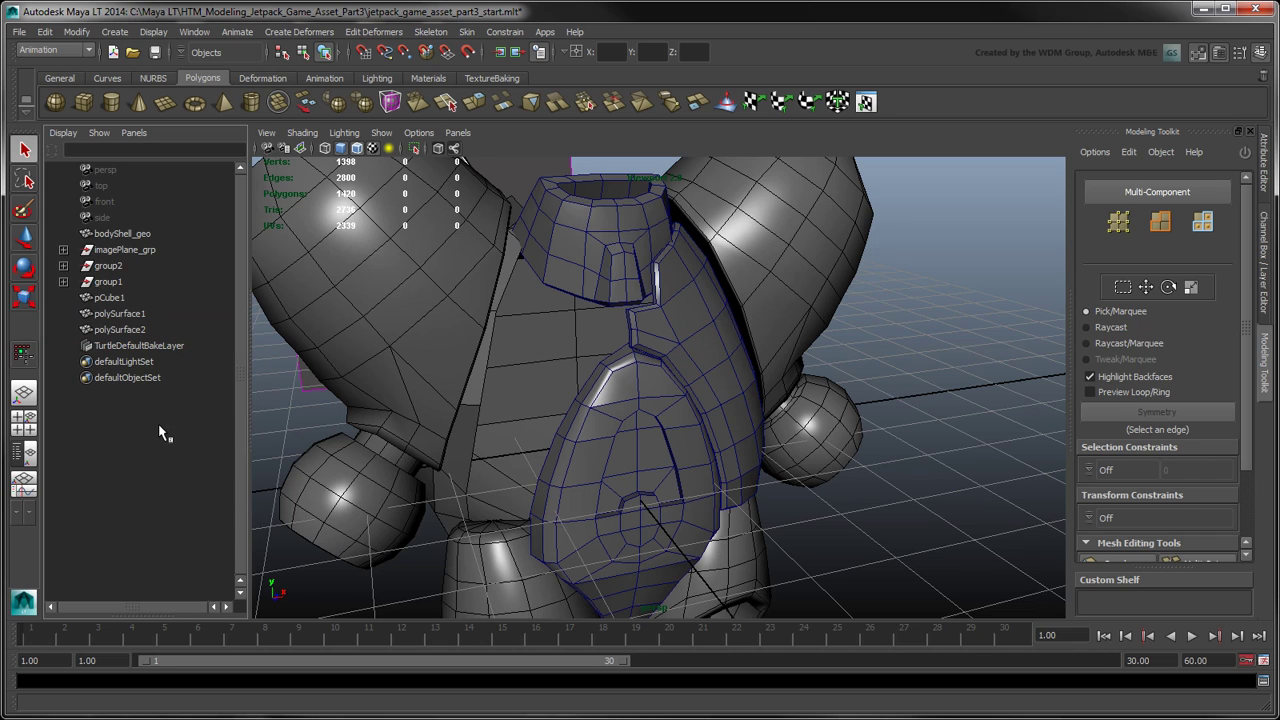
Rename the intake mesh pCube1 as air_intake_geo and the central panel polySurface1 as center_panel_geo.
double_click(118, 299)
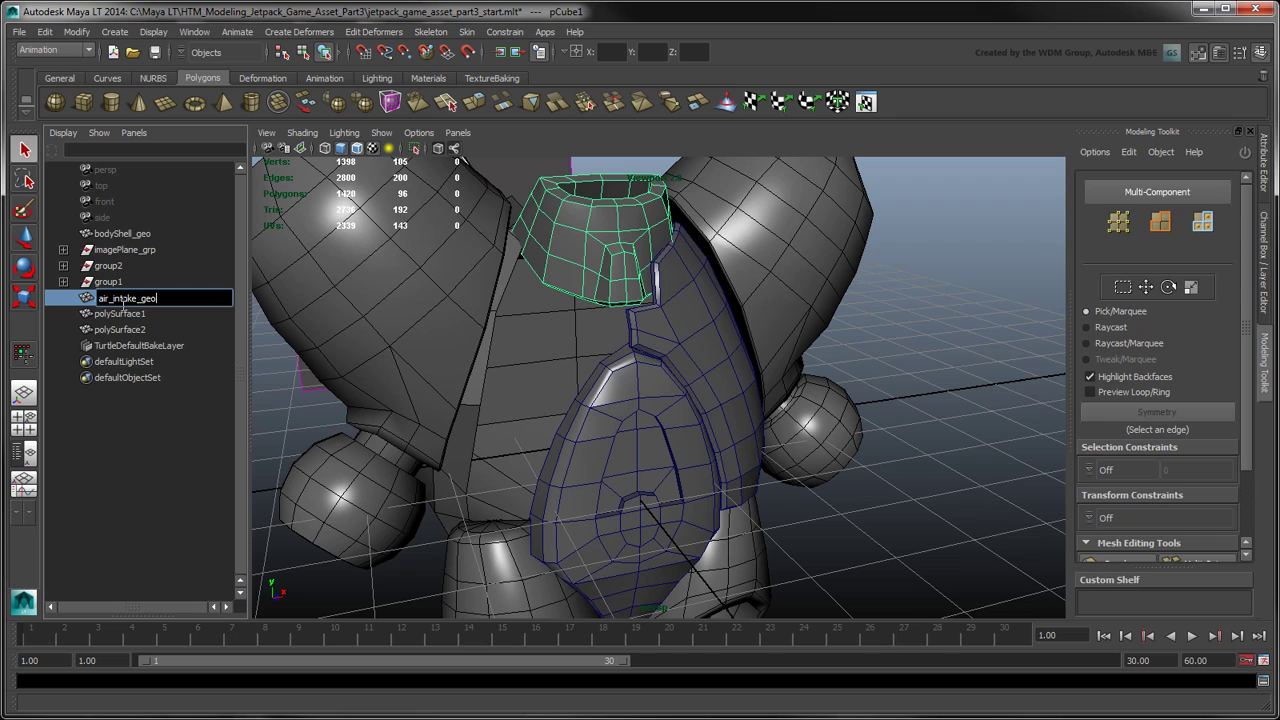
key(Return)
double_click(137, 316)
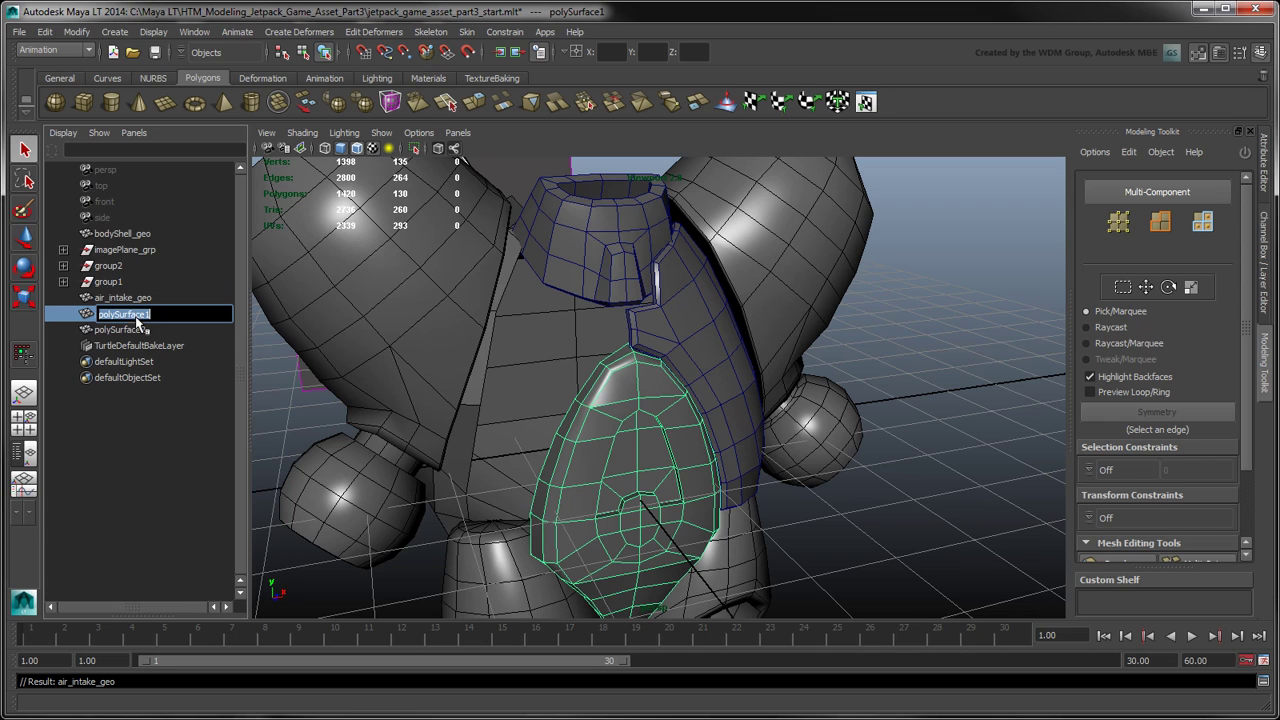
text(center)
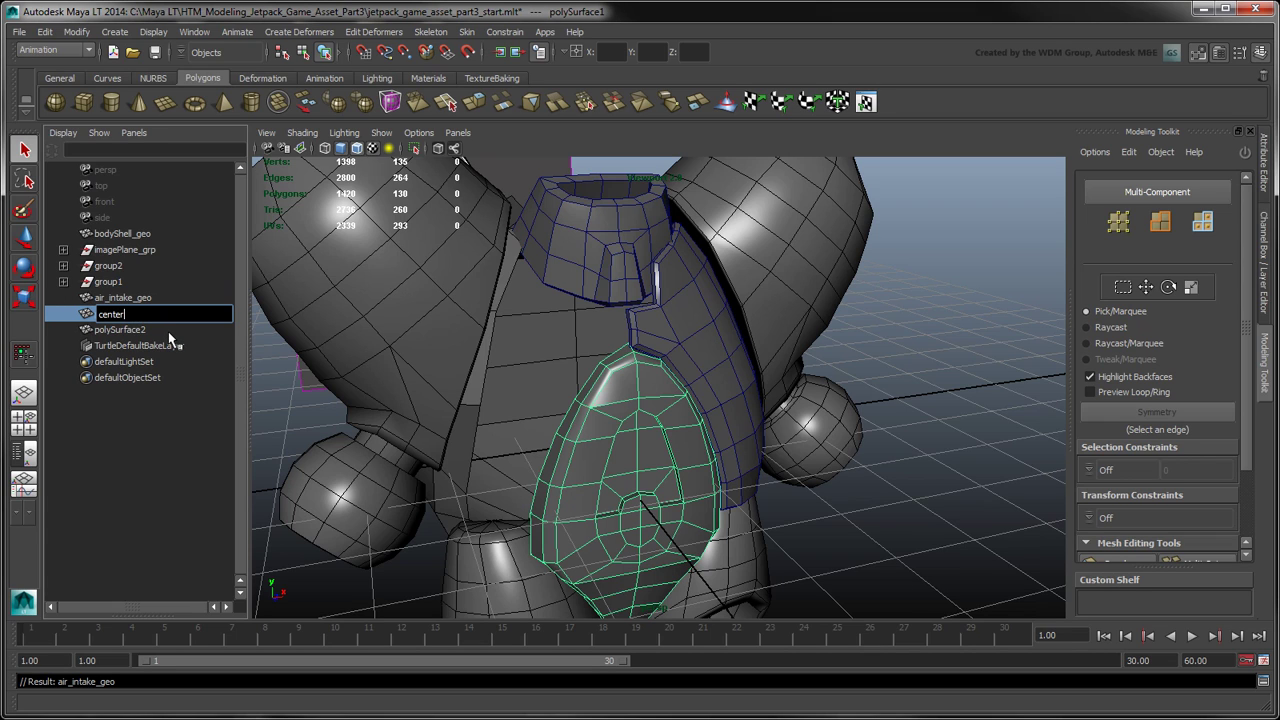
text(_panel_geo)
key(Return)
Rename the front shell mesh polySurface2 as left_panel_geo.
double_click(124, 330)
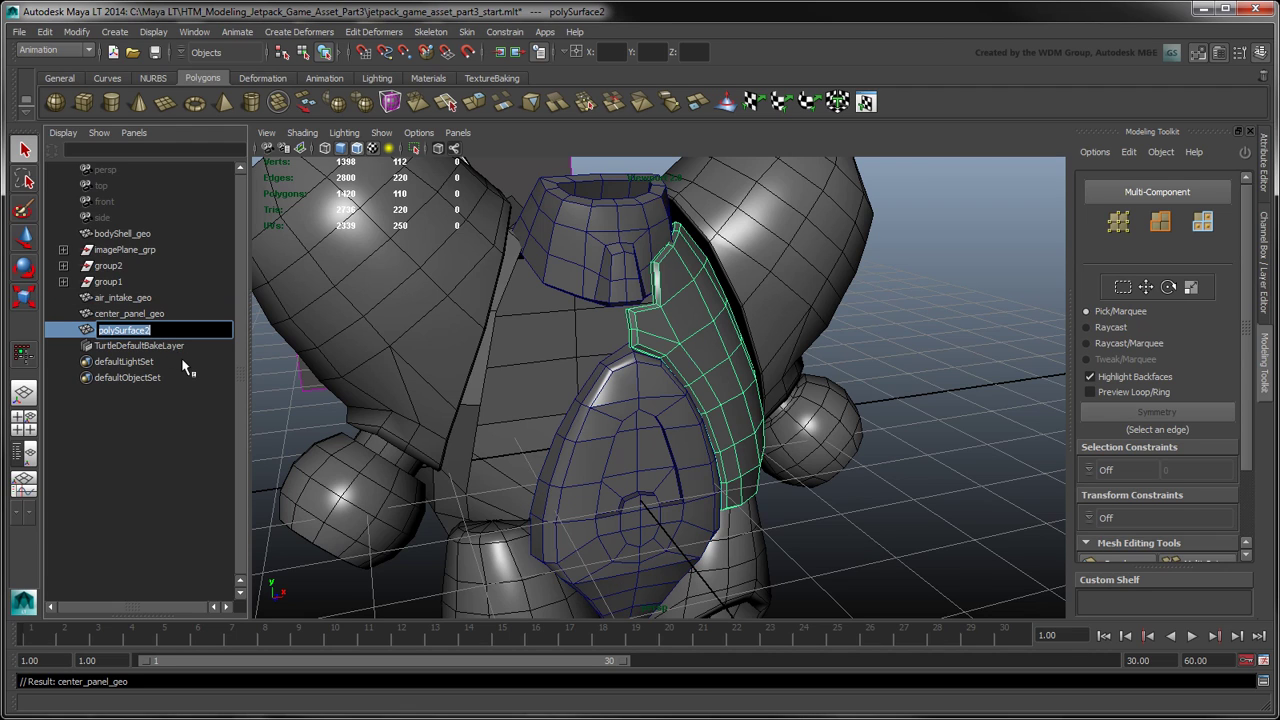
text(left_panel_geo)
key(Return)
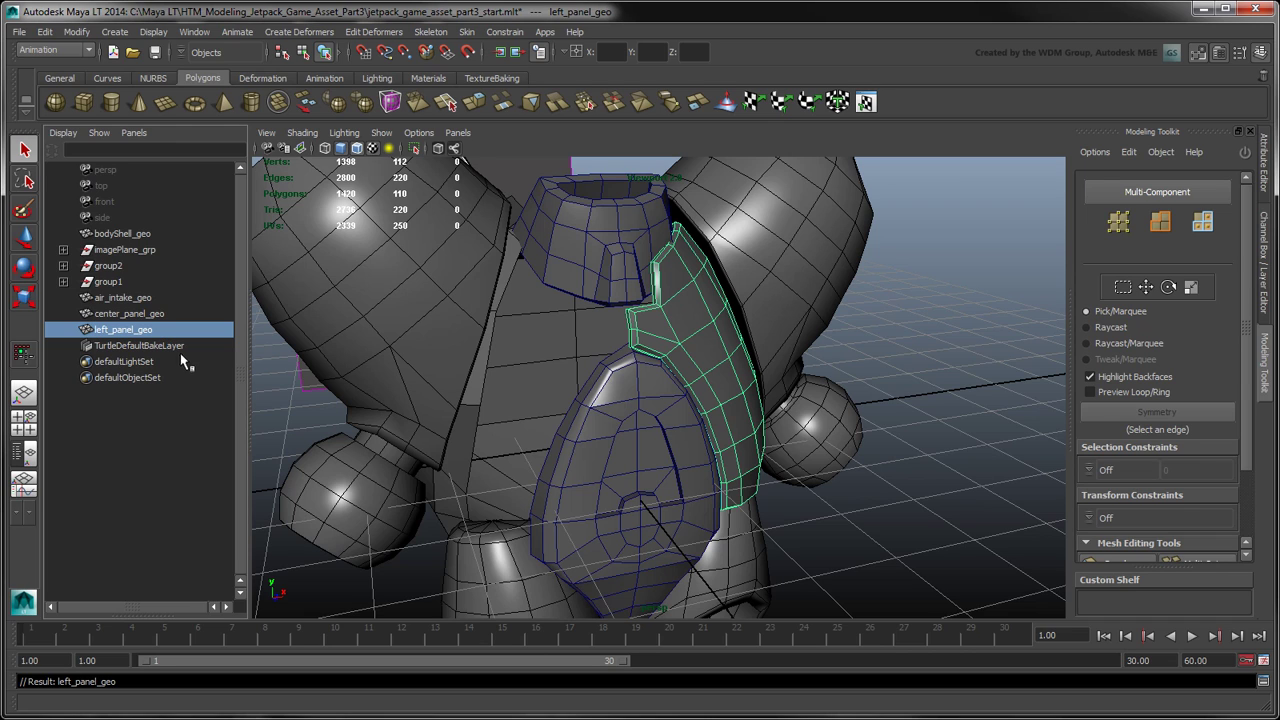
Mirror left_panel_geo to the other side with Duplicate Special, using reset default settings and an X scale of -1.
click(45, 31)
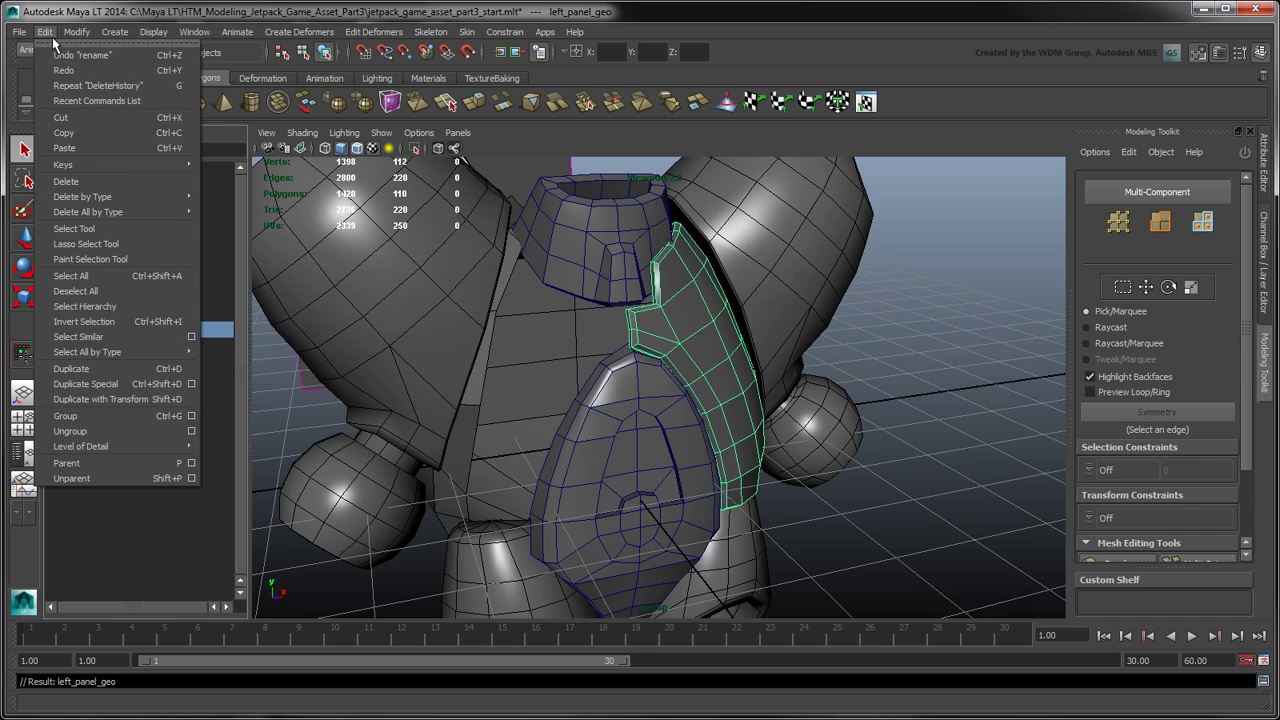
click(191, 383)
click(204, 184)
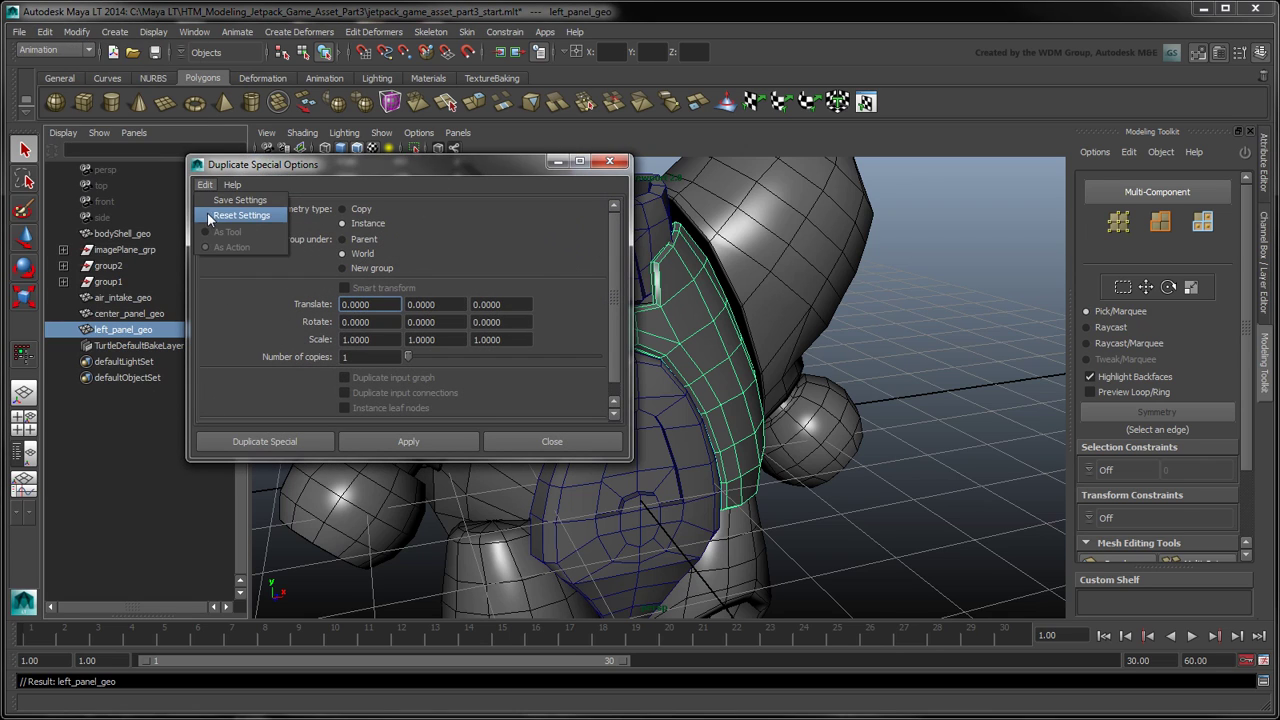
click(208, 214)
click(346, 340)
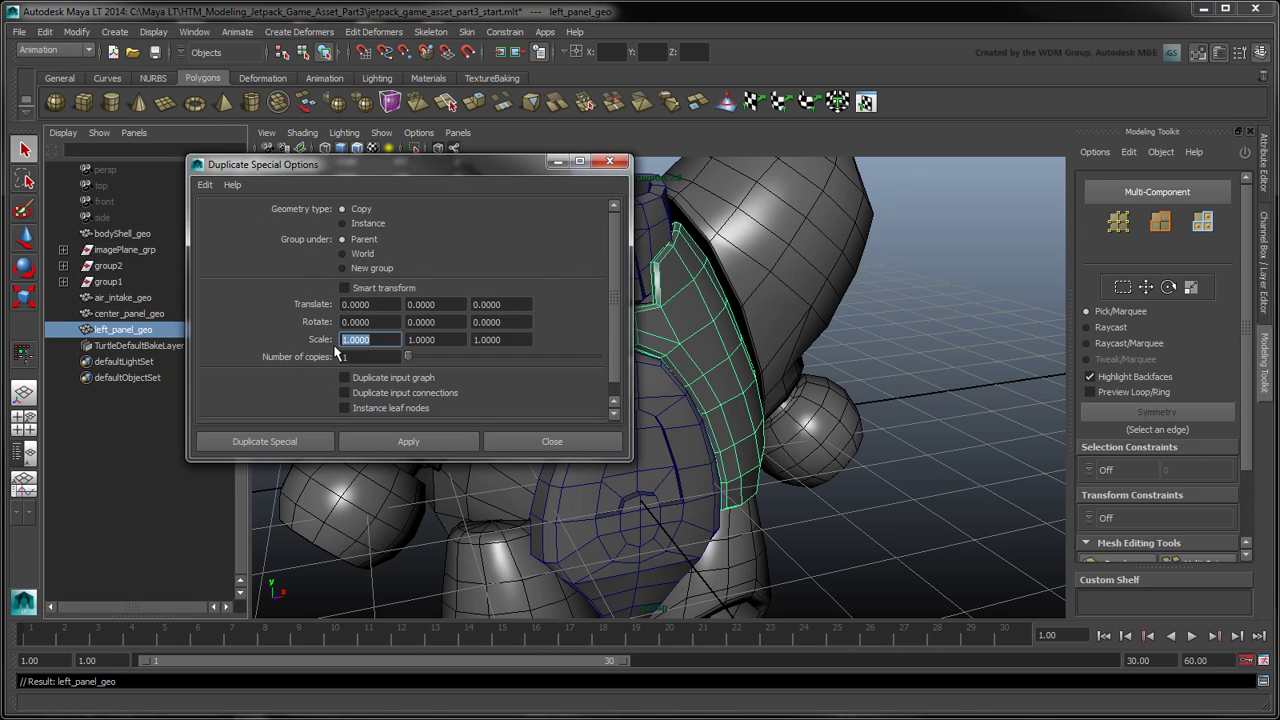
text(-1)
click(264, 441)
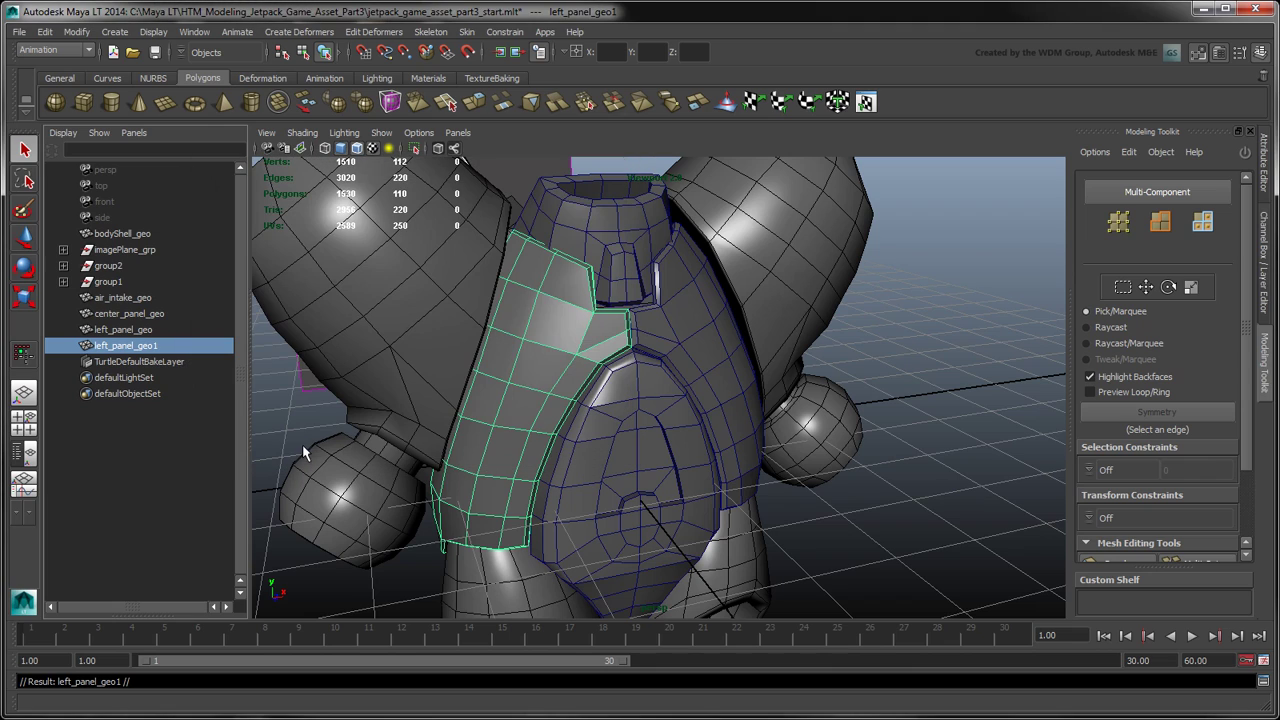
Rename the mirrored shell copy as right_panel_geo.
double_click(148, 346)
click(120, 347)
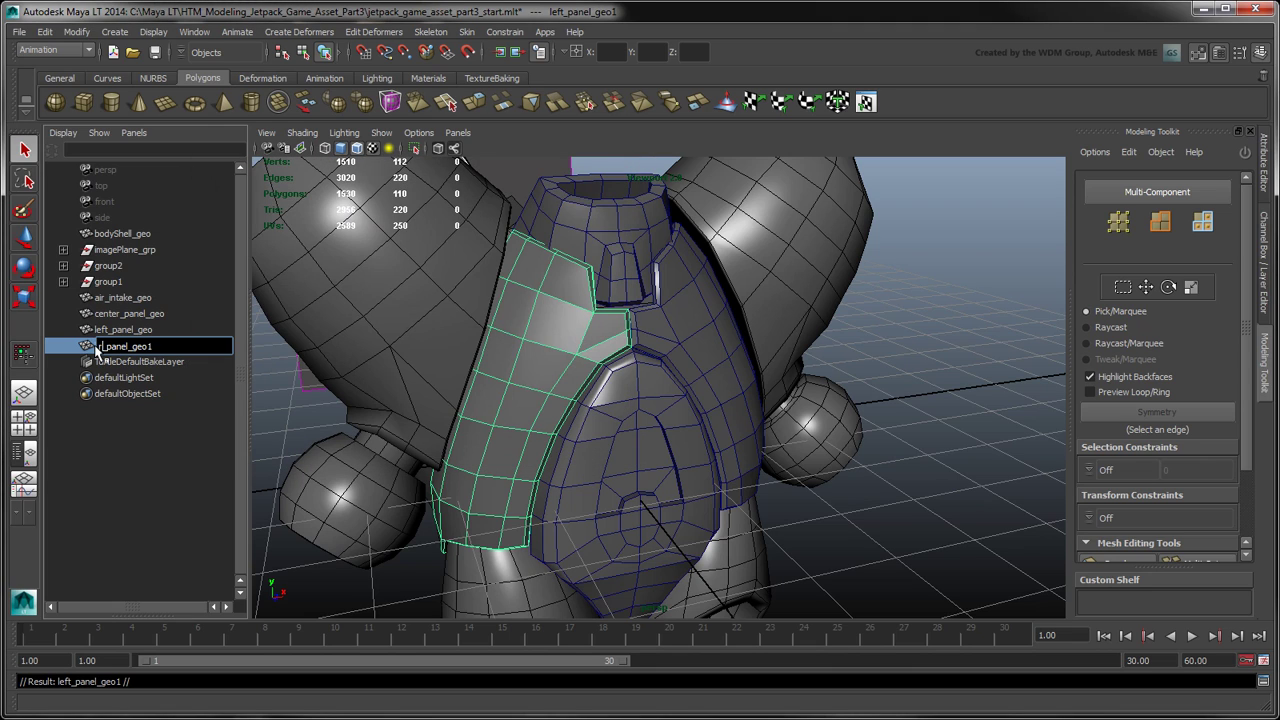
key(Return)
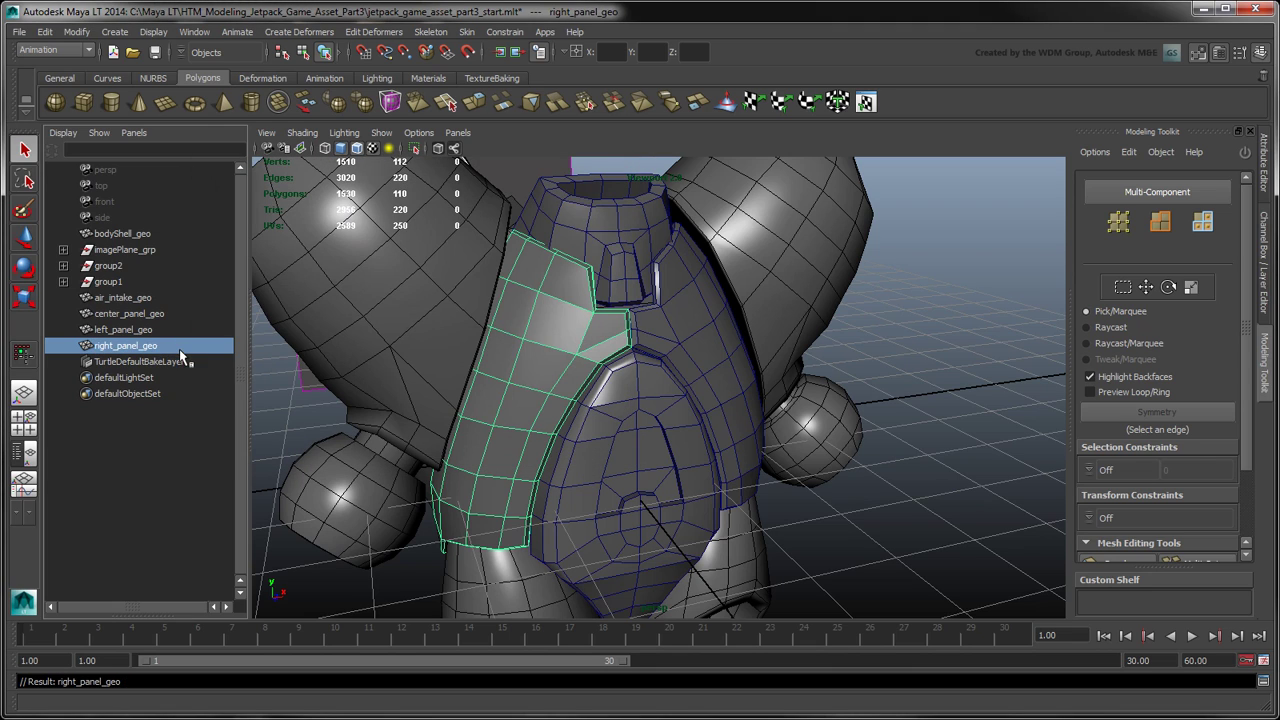
Freeze the transformations of the air intake and the center, left and right panels, and deselect them.
shift+click(166, 329)
shift+click(166, 313)
shift+click(160, 297)
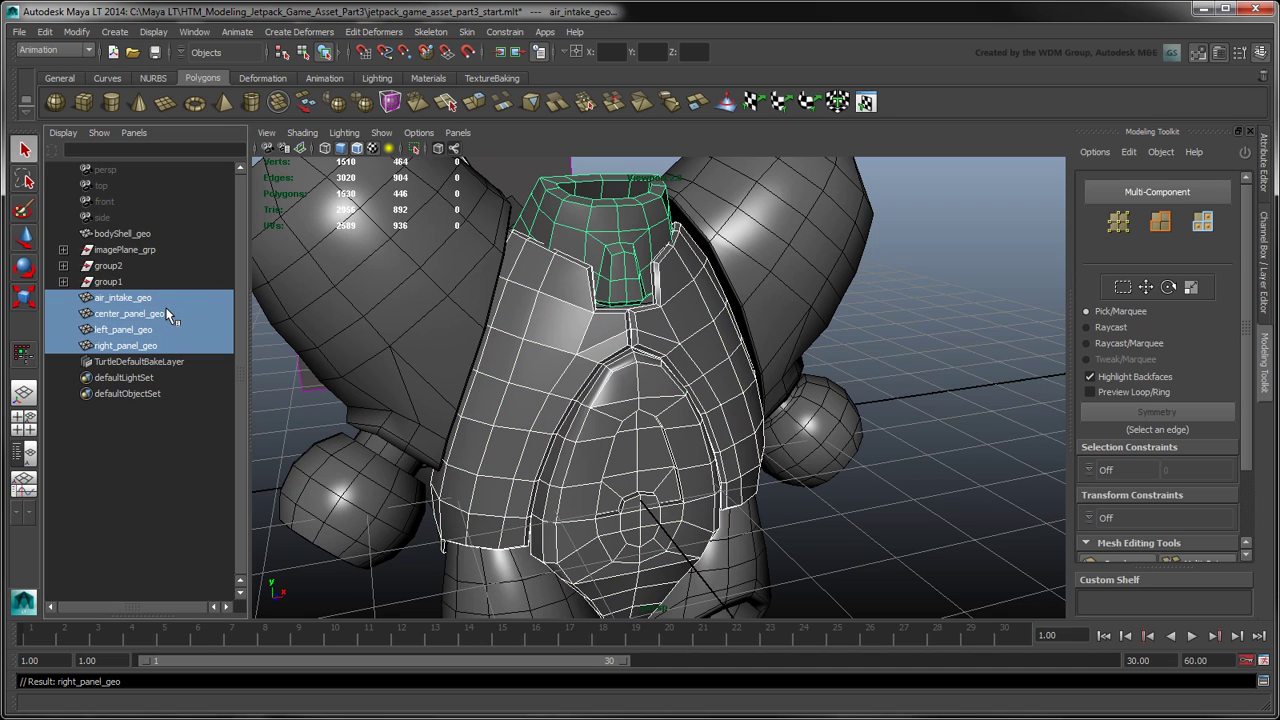
click(76, 31)
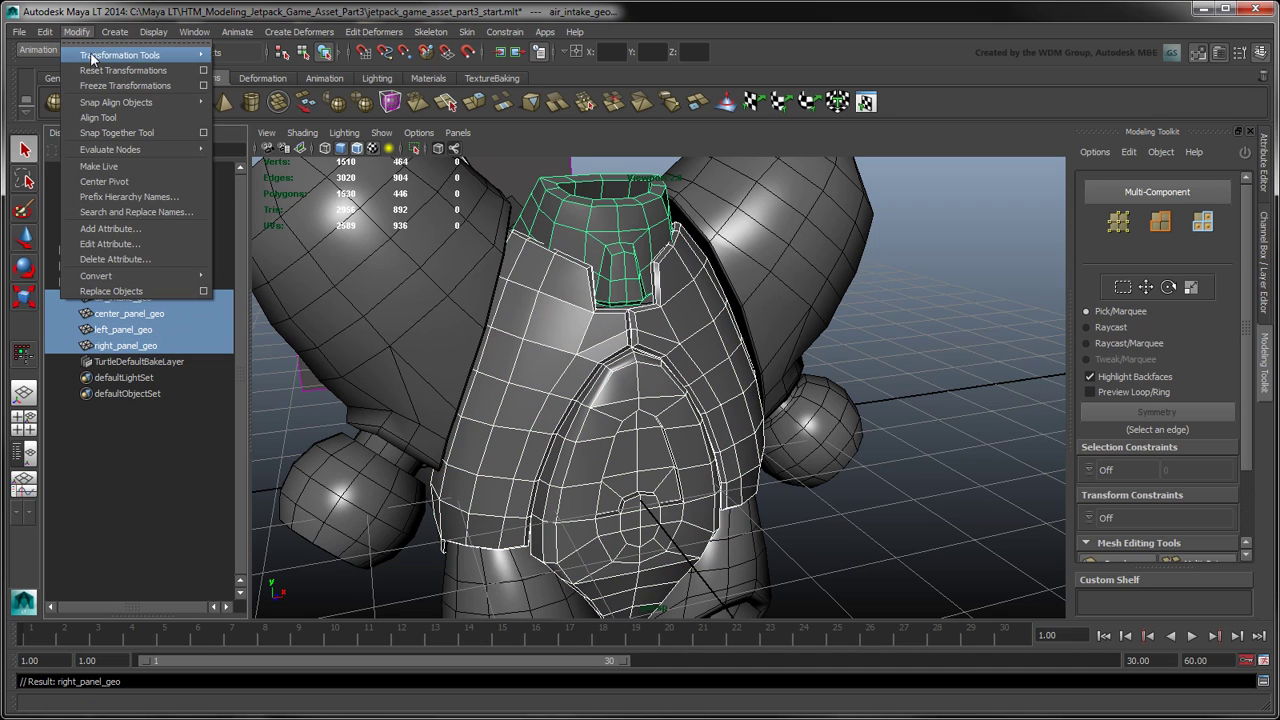
click(117, 87)
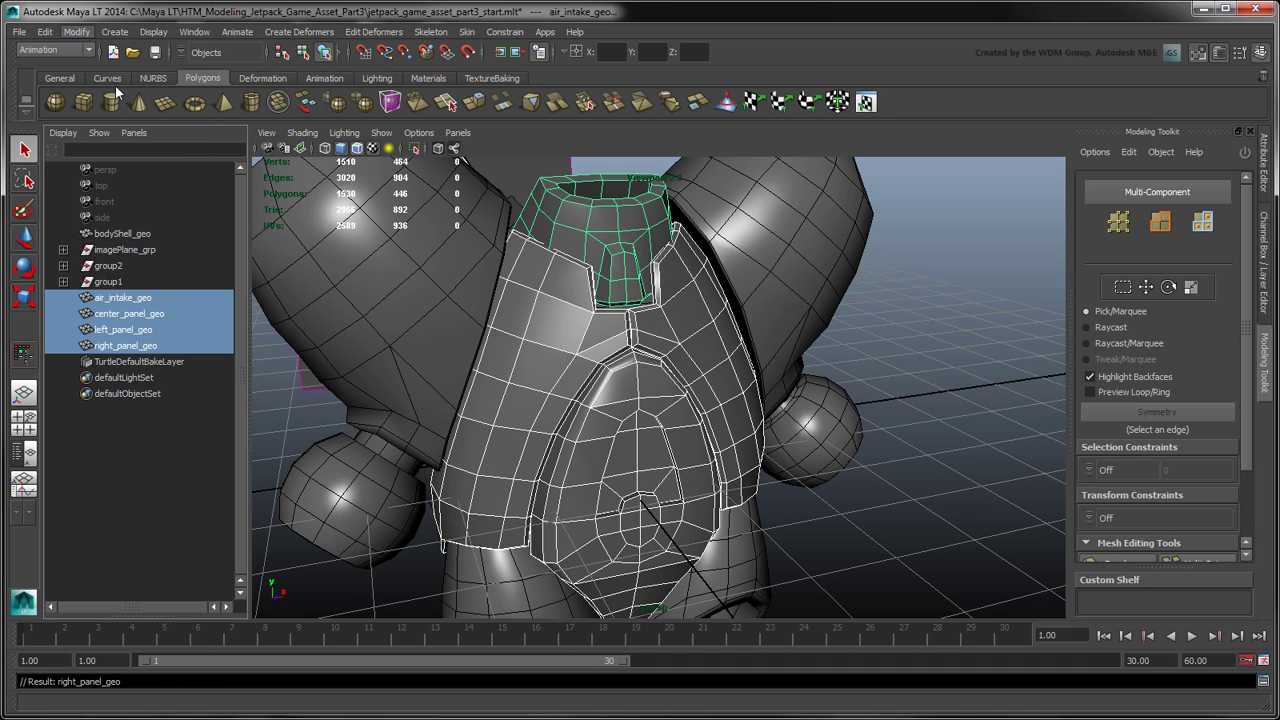
click(275, 376)
scroll(275, 376, down, 4)
alt+drag(307, 387, 231, 386)
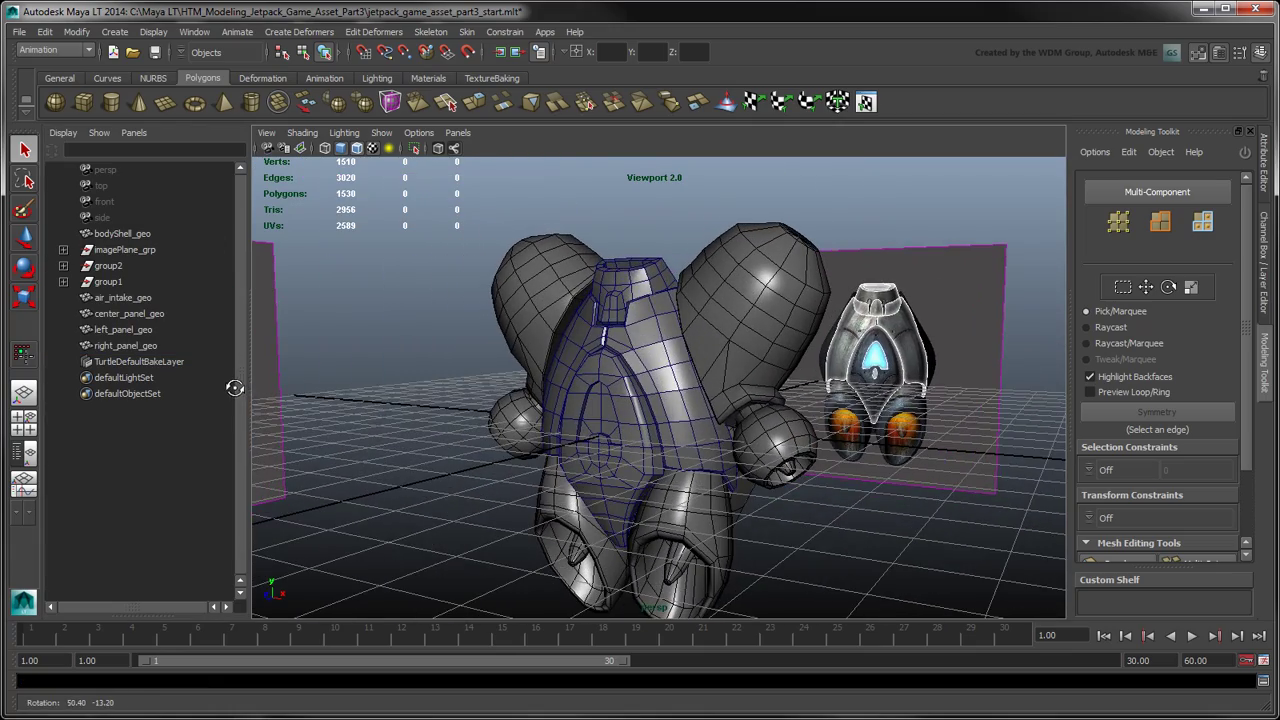
alt+middle_drag(308, 368, 335, 332)
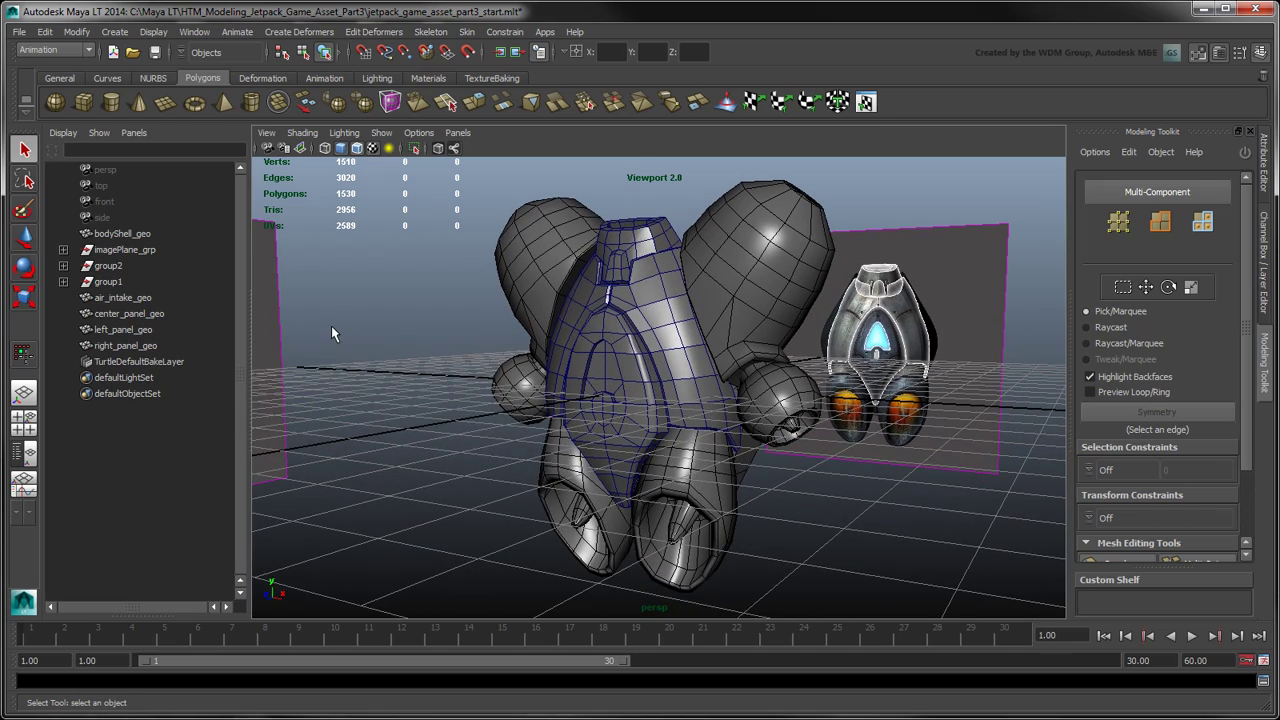